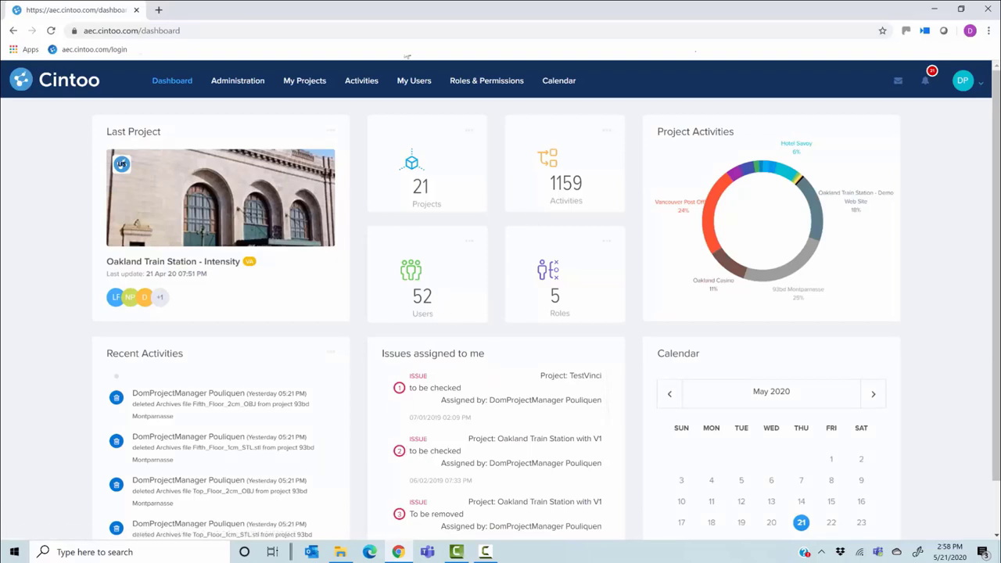
Browse the active projects in grid, list and map views, including the GeekBeat with 8 21 map marker, and return to the grid
click(304, 85)
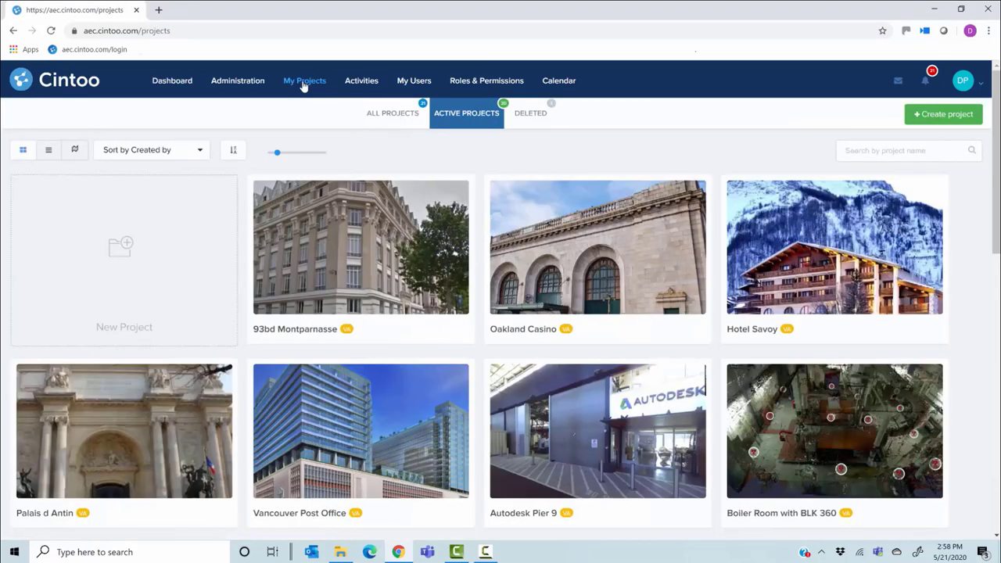
scroll(336, 235, down, 5)
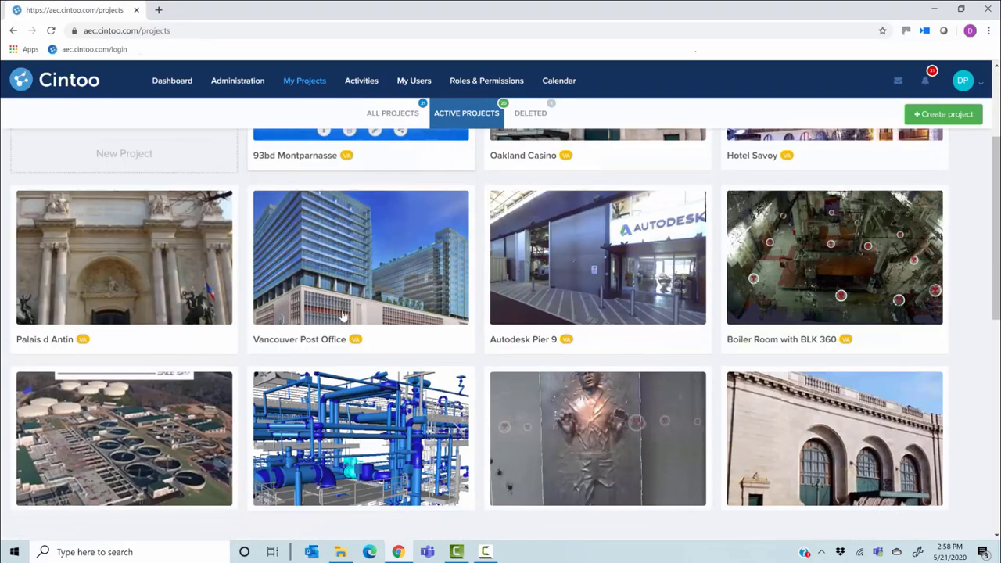
scroll(338, 419, up, 5)
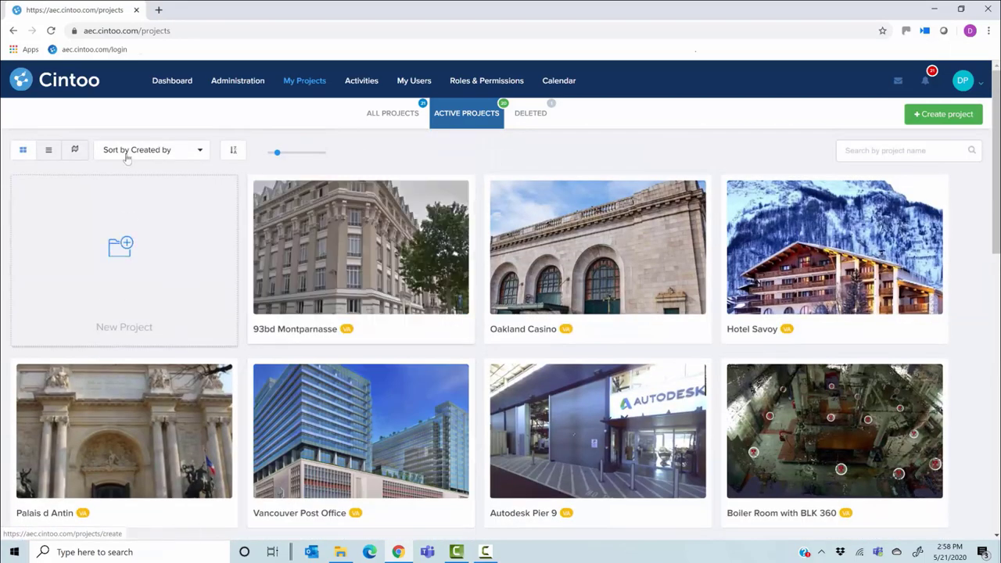
click(48, 150)
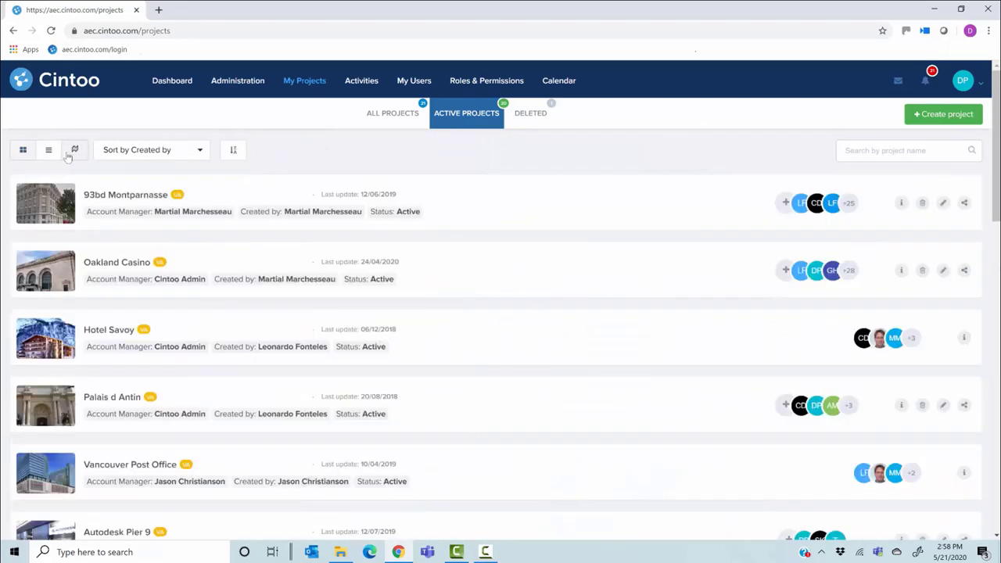
click(76, 150)
click(328, 323)
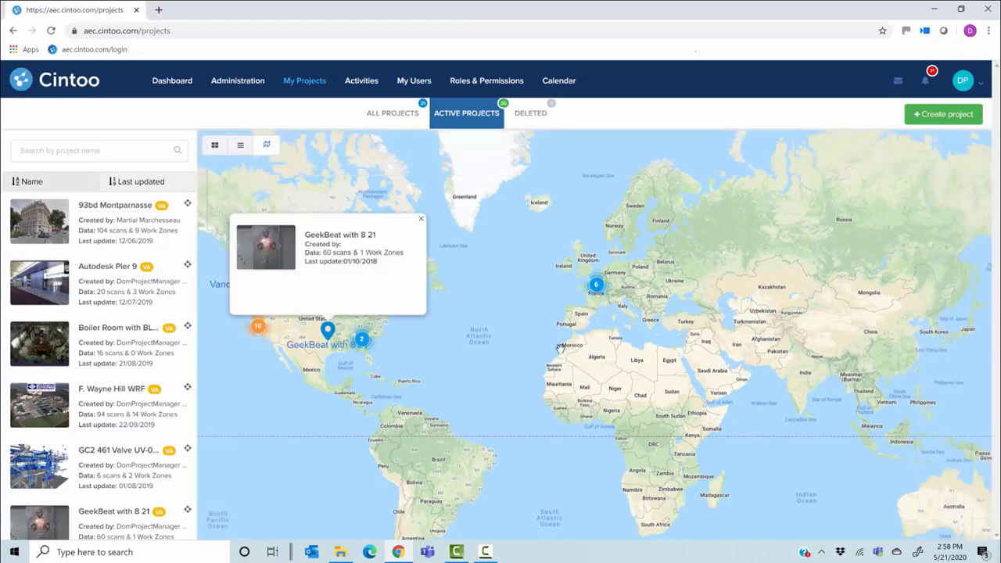
click(214, 145)
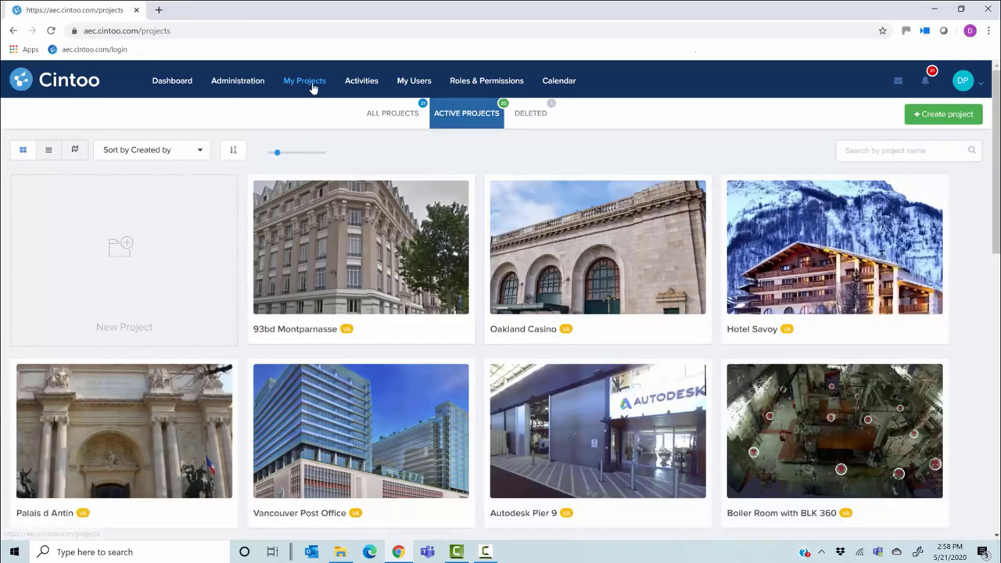
Review the account's Unlimited Plan subscription in Administration and look through the projects it covers
click(238, 80)
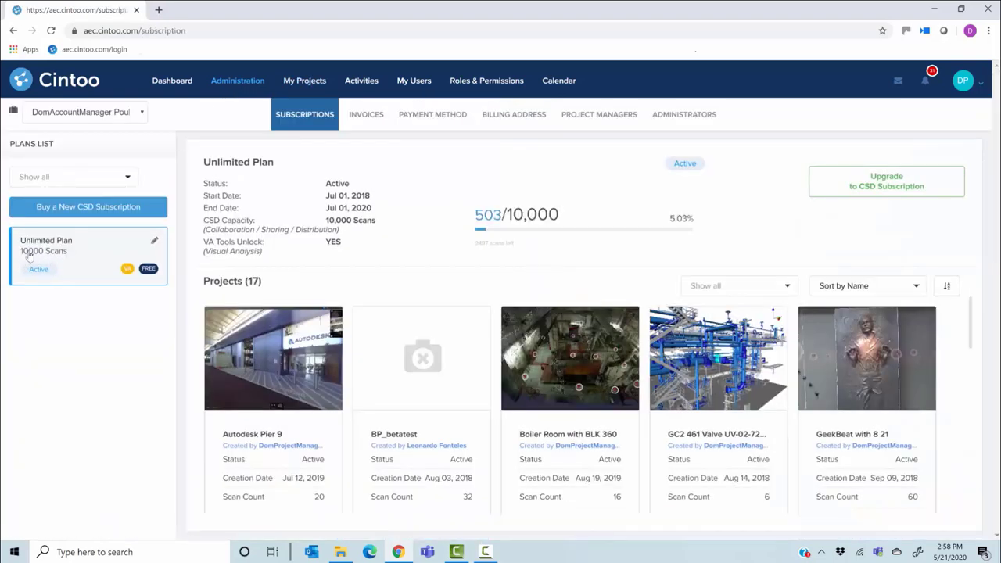
mouse_move(283, 357)
scroll(422, 395, down, 4)
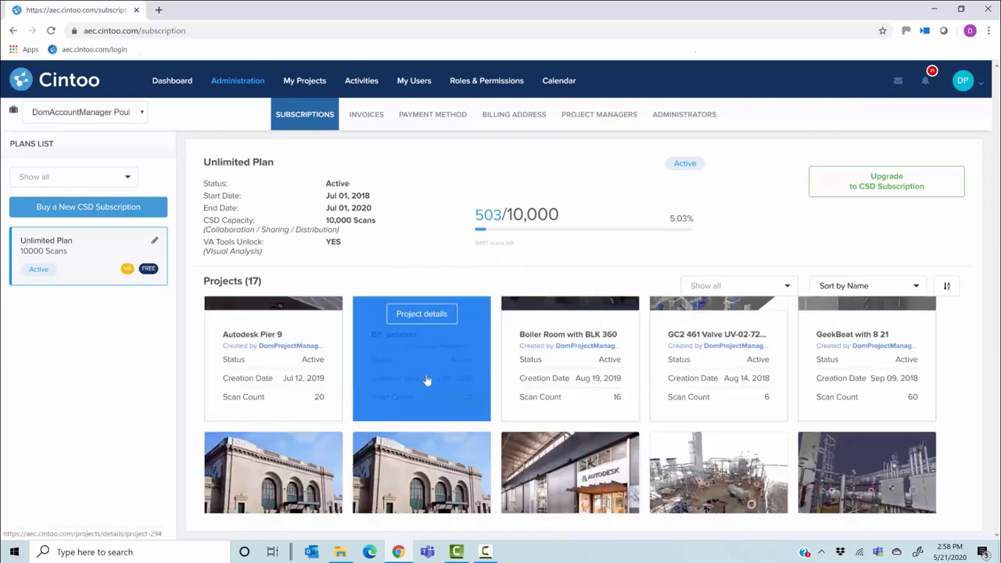
scroll(594, 407, down, 5)
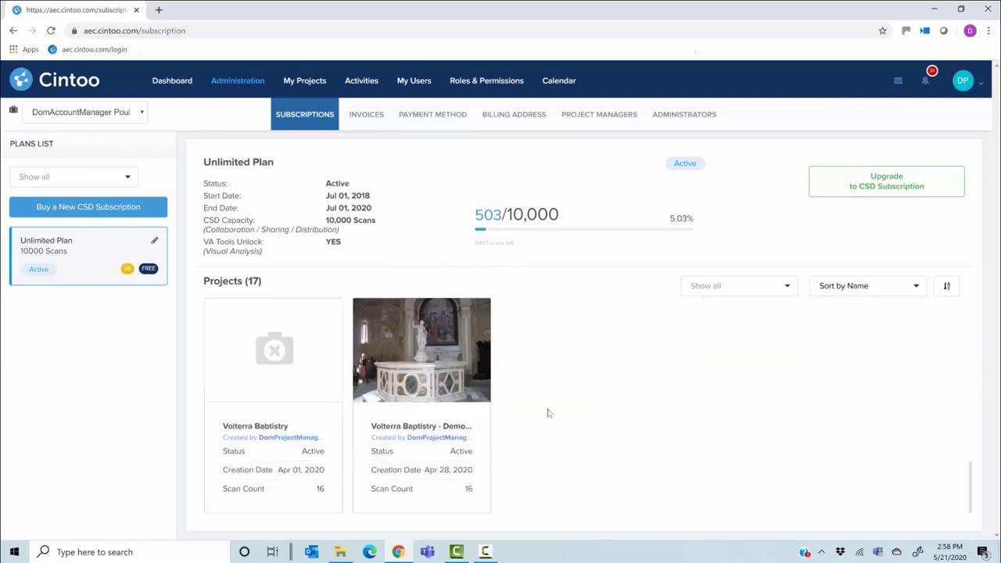
scroll(547, 414, up, 8)
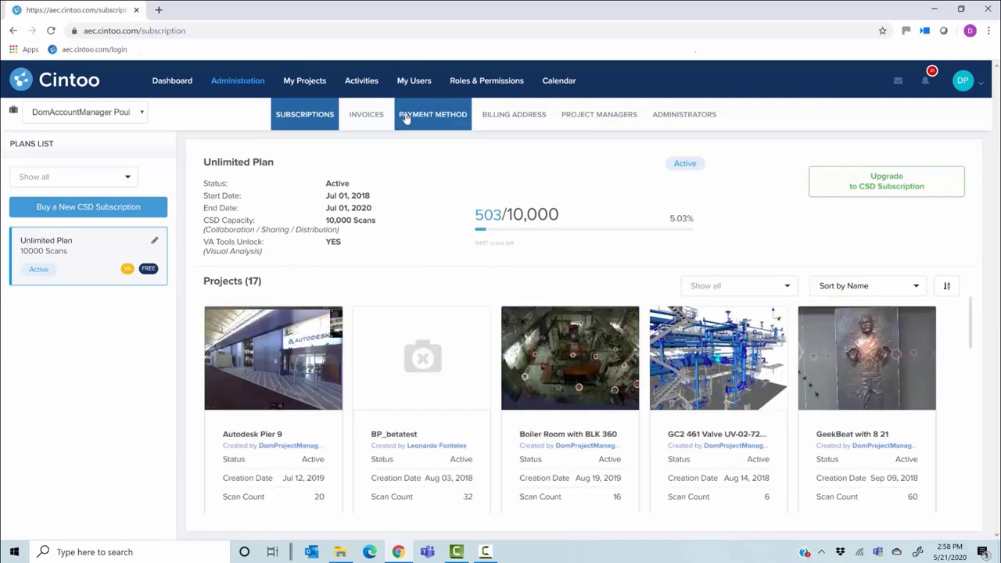
Review the account's project managers and administrators, along with the list of invited users
click(599, 117)
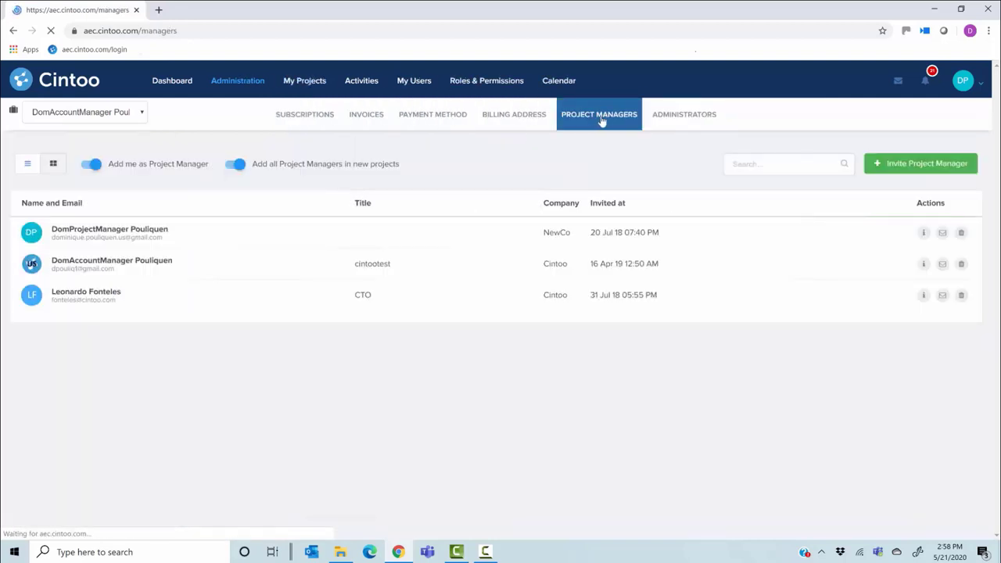
click(680, 123)
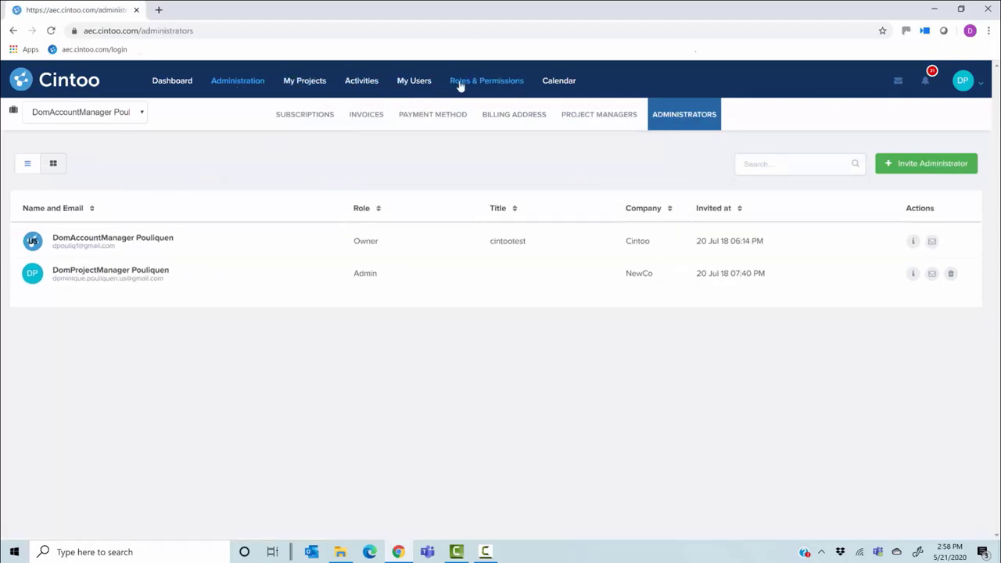
click(417, 82)
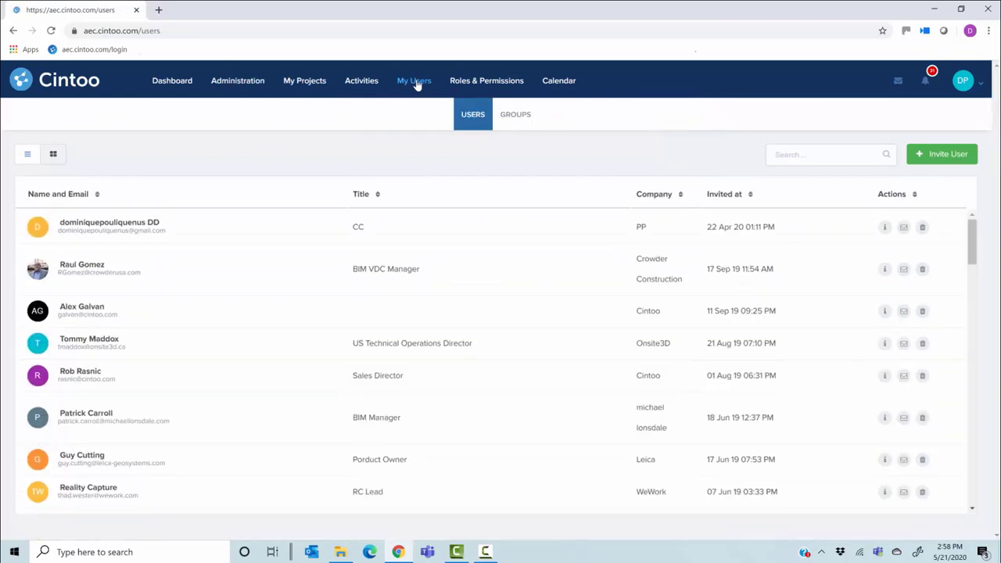
Examine the predefined roles and their permissions matrix, and view the custom role form without creating a role
click(494, 81)
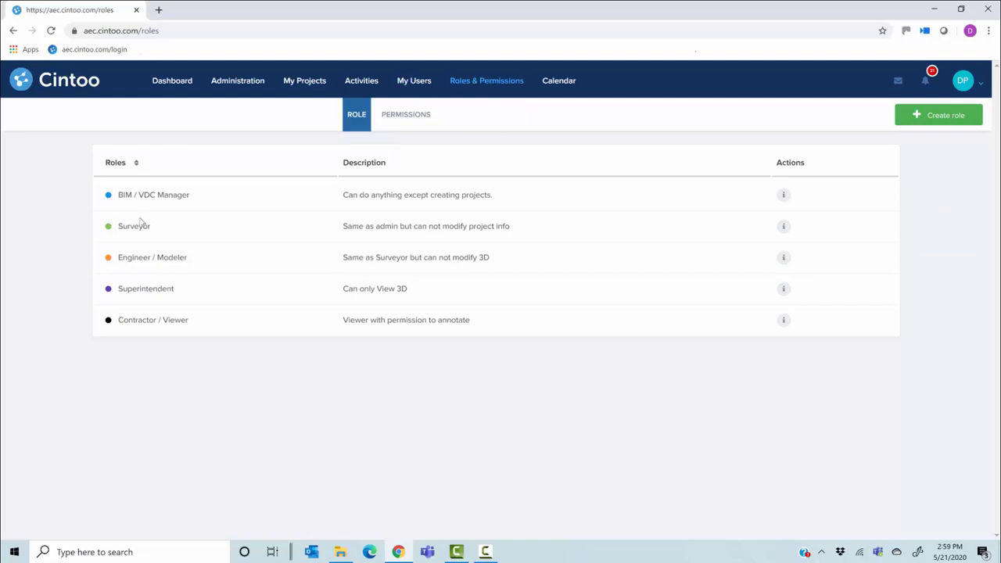
click(414, 117)
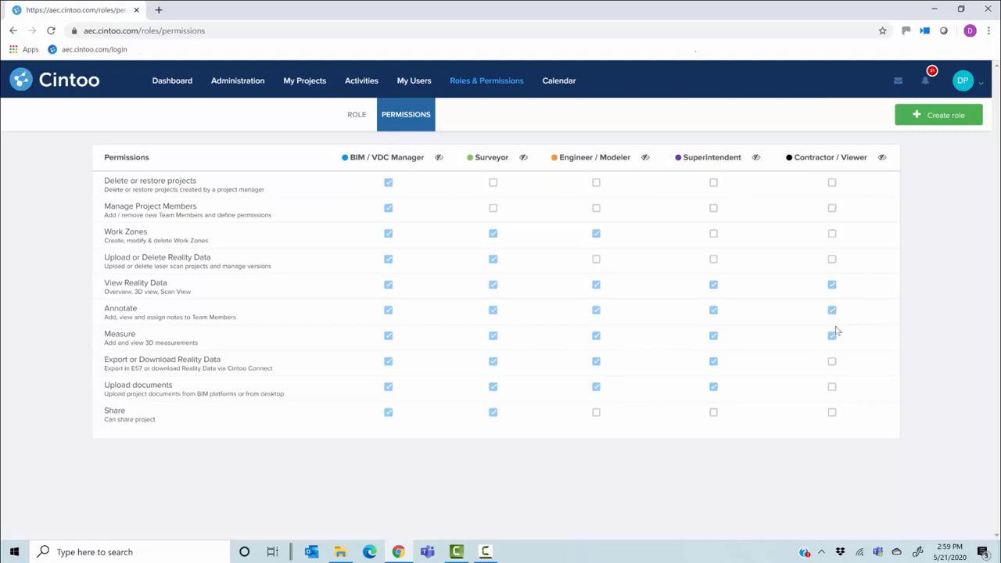
click(938, 114)
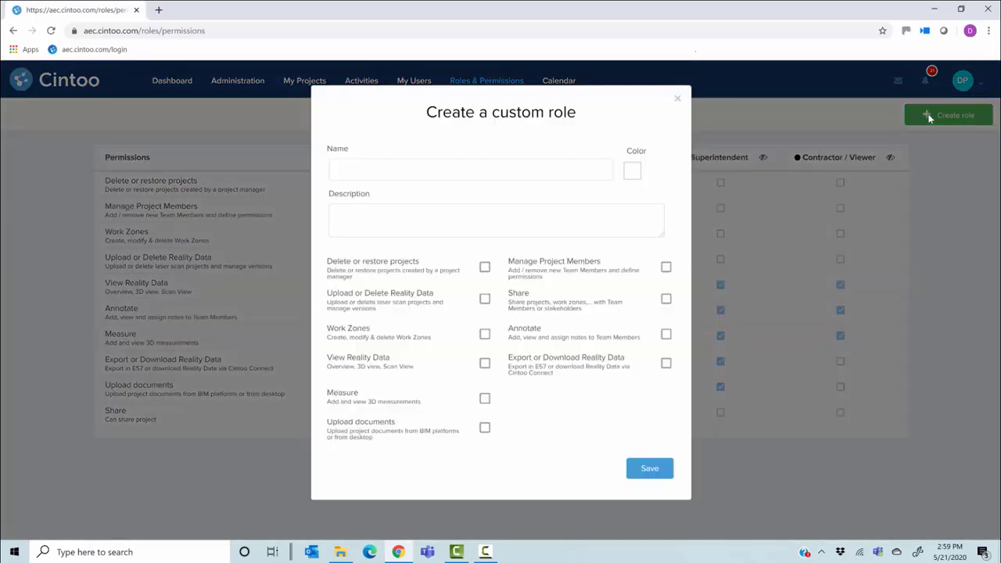
click(677, 108)
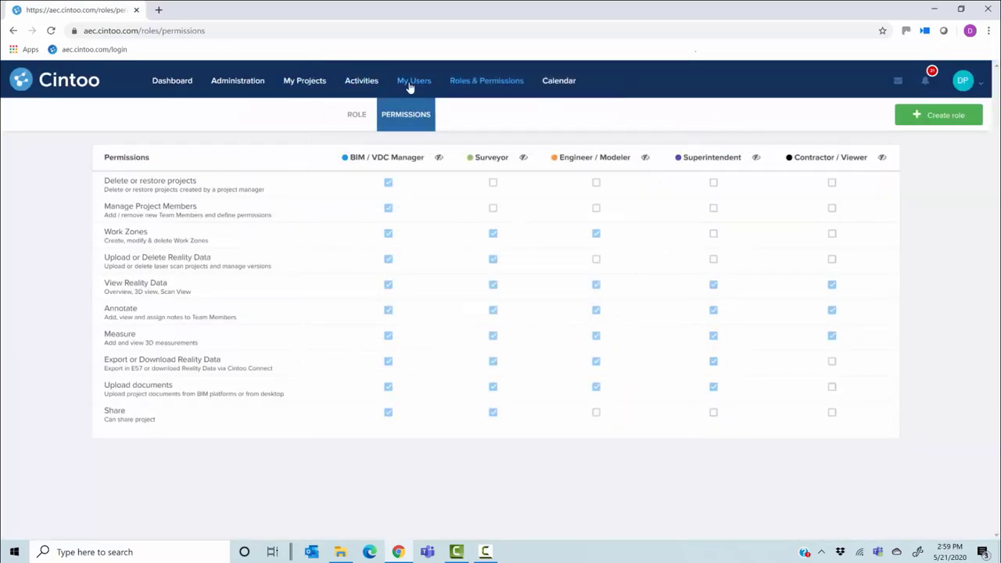
Find the Oakland Train Station - Intensity project among the active projects and open it
click(307, 86)
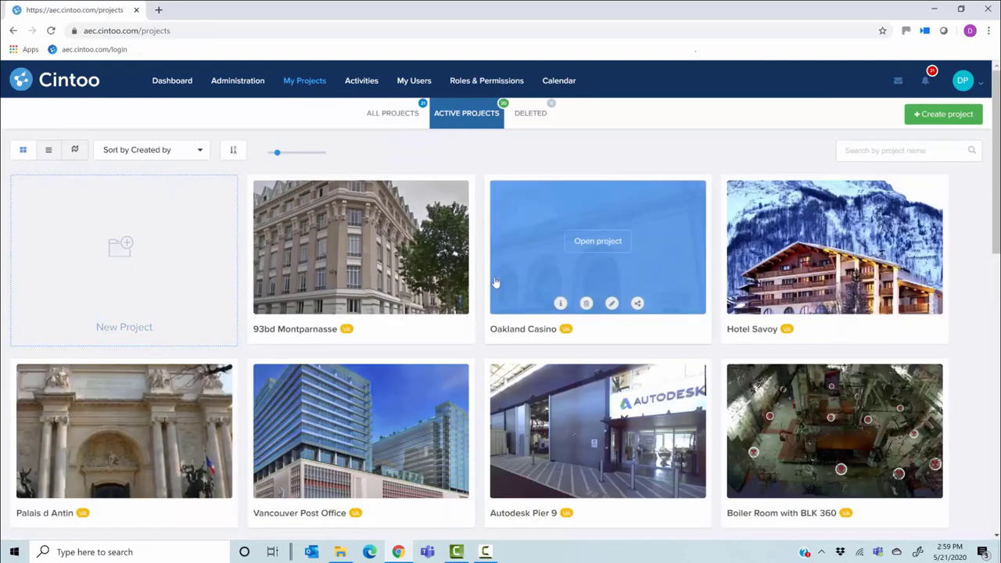
scroll(364, 459, down, 3)
scroll(407, 372, down, 2)
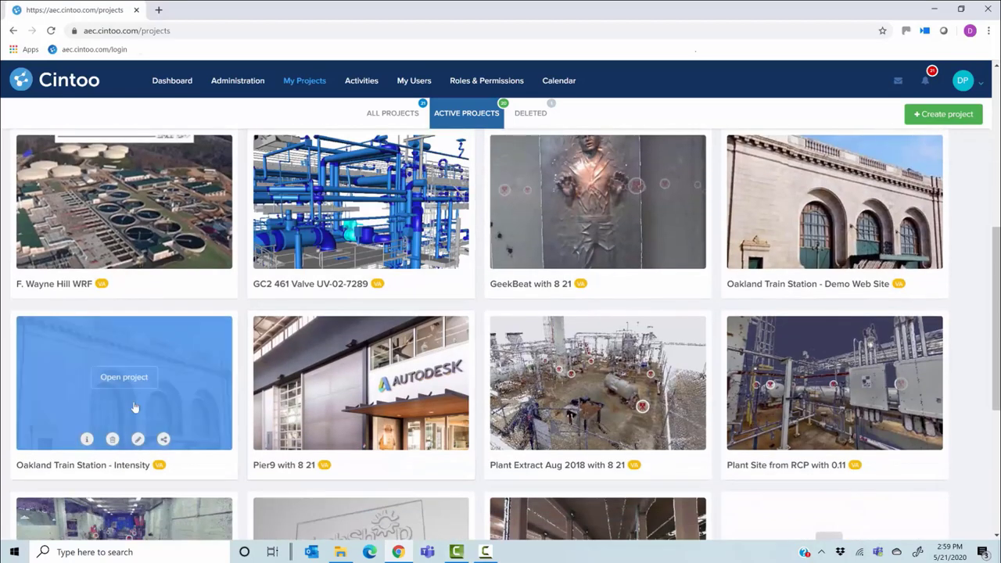
click(124, 378)
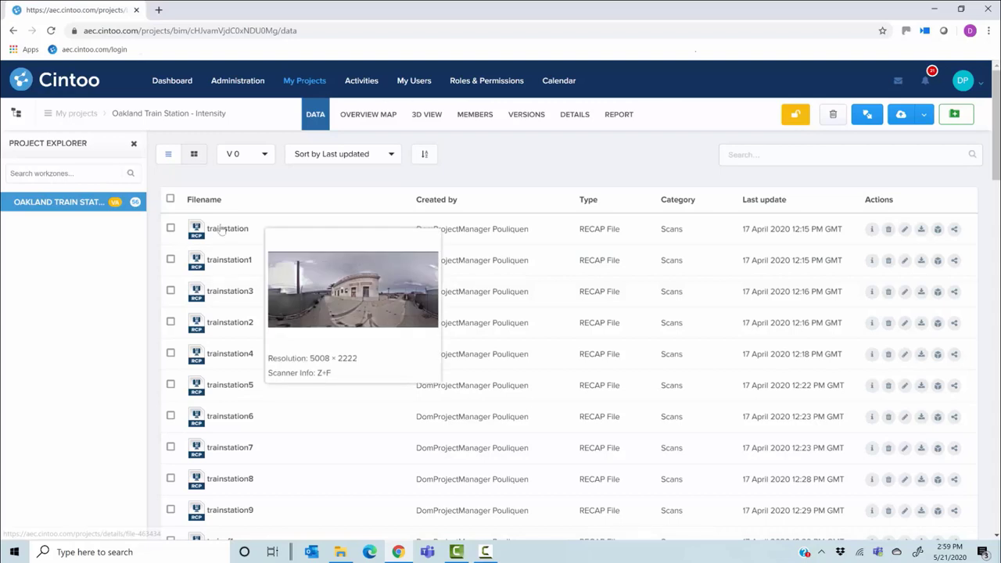
View the trainstation5 scan's details and its enlarged panoramic image, and return to the details
click(227, 390)
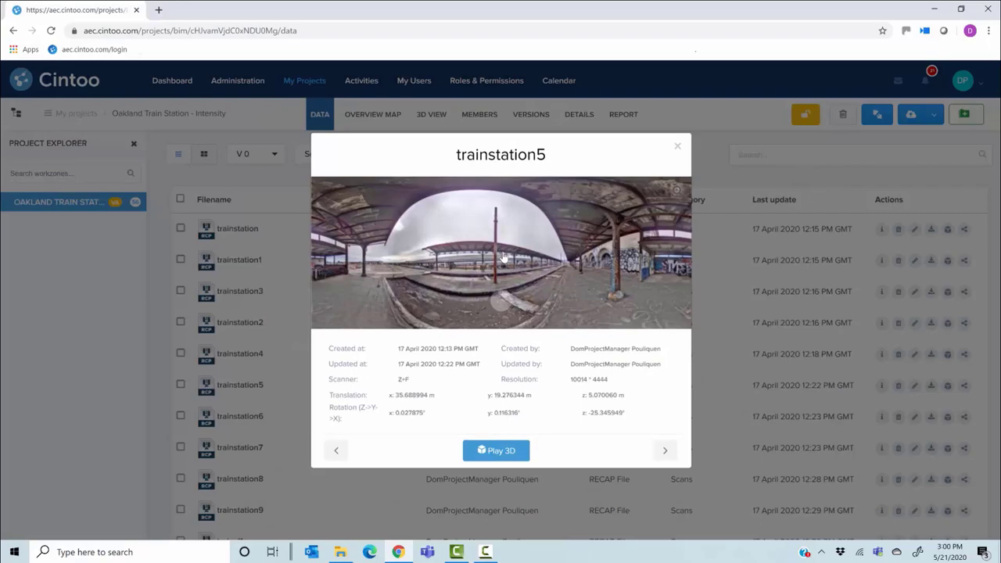
click(503, 259)
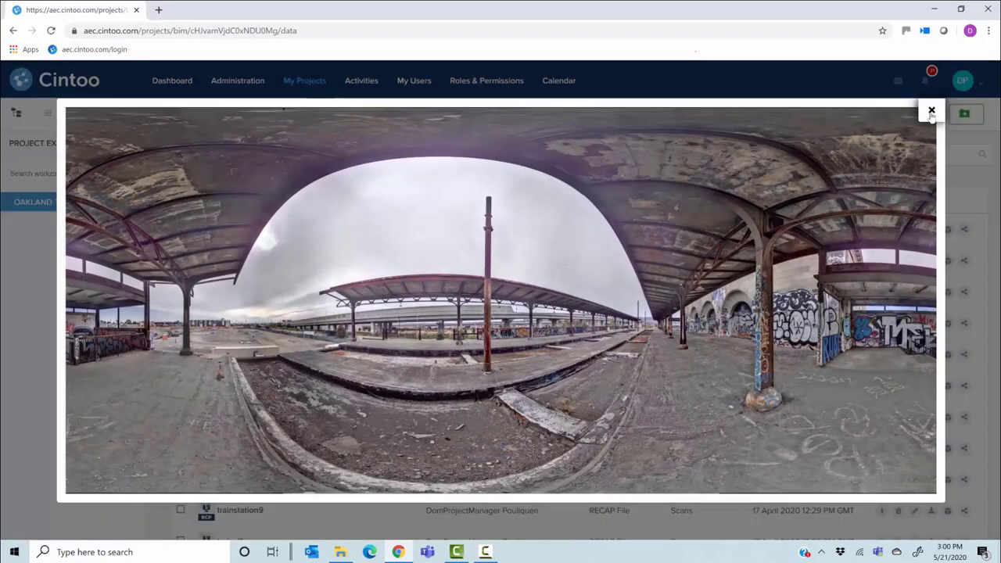
click(932, 110)
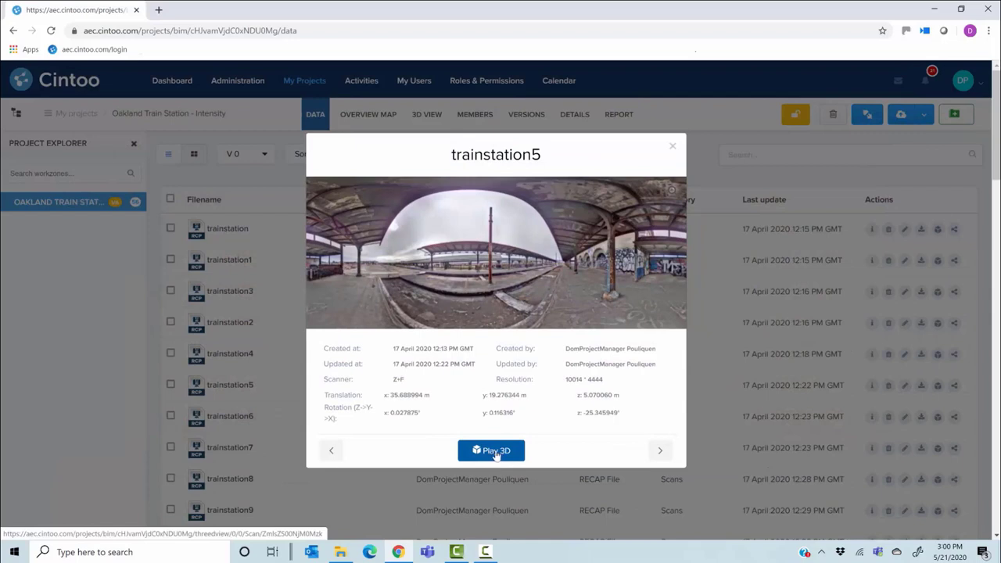
Open the trainstation5 scan in the 3D view and look around the station platform
click(495, 452)
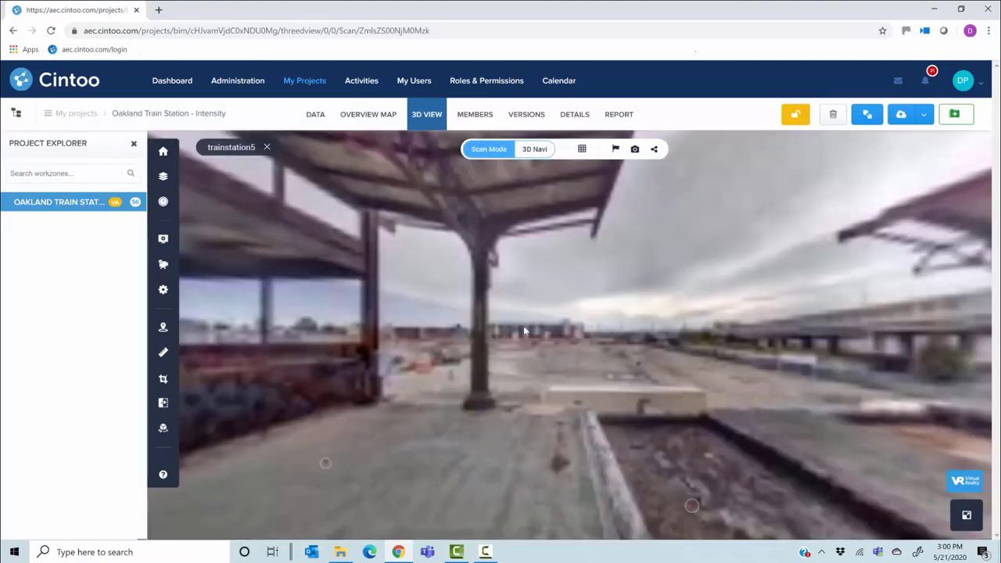
drag(524, 325, 594, 337)
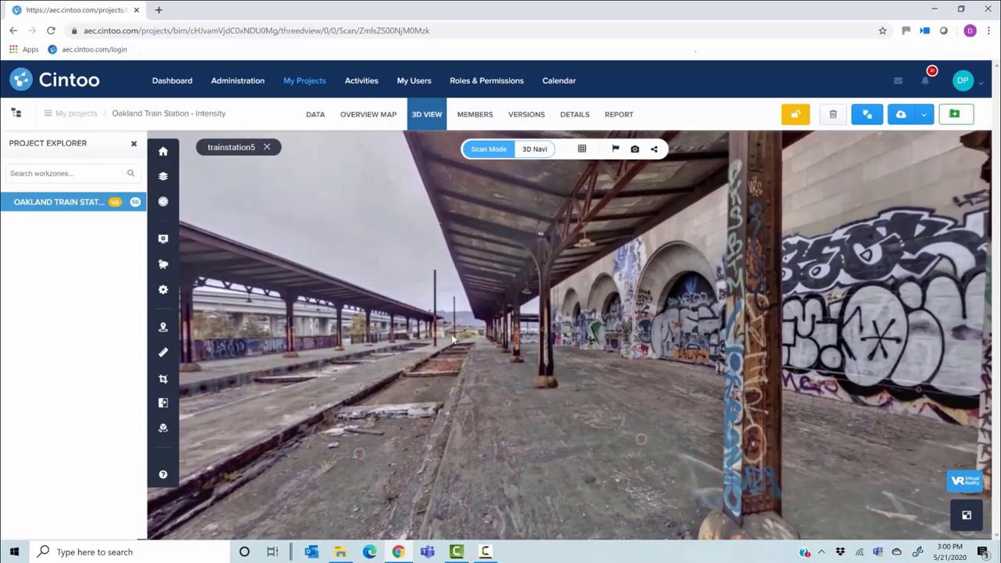
drag(452, 338, 766, 509)
drag(704, 469, 522, 307)
Switch the scan display to 3D RGB and look around the graffiti-covered walls and the railing
click(582, 149)
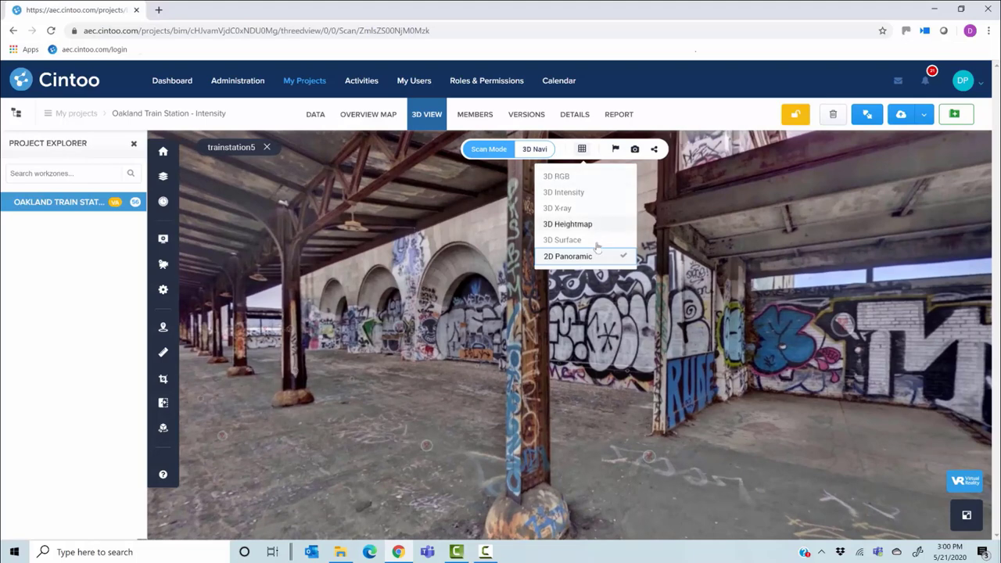
click(574, 177)
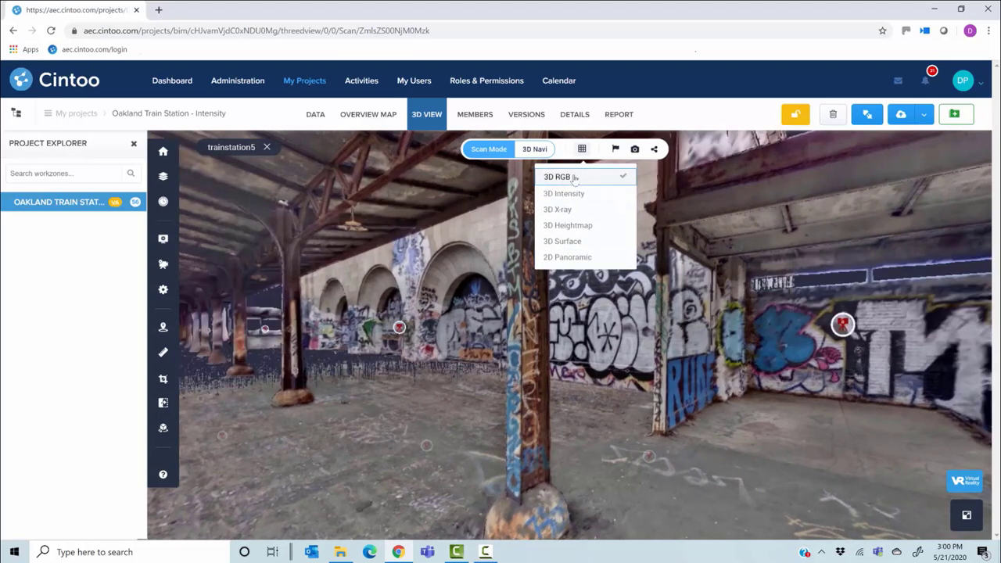
drag(669, 336, 825, 335)
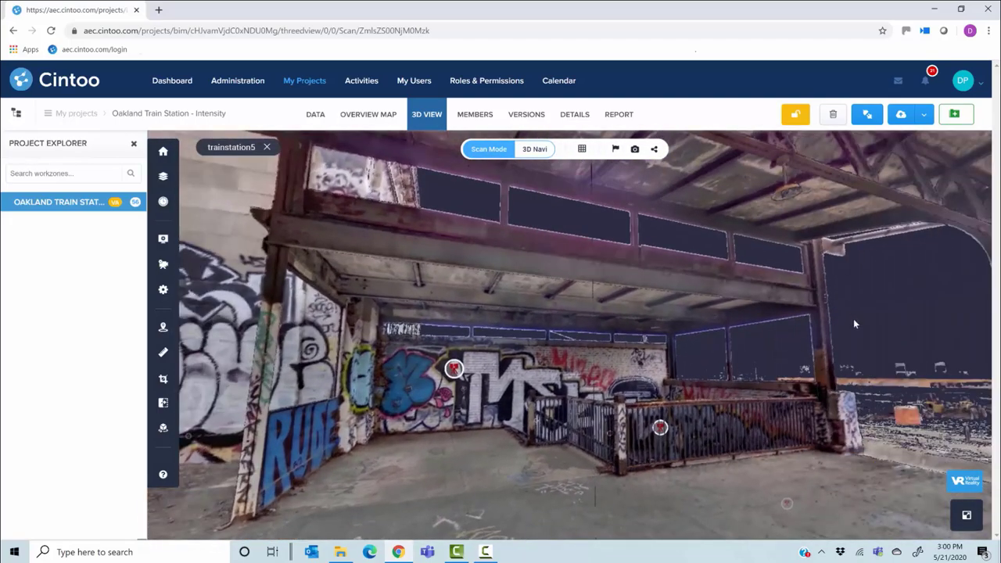
drag(463, 369, 527, 360)
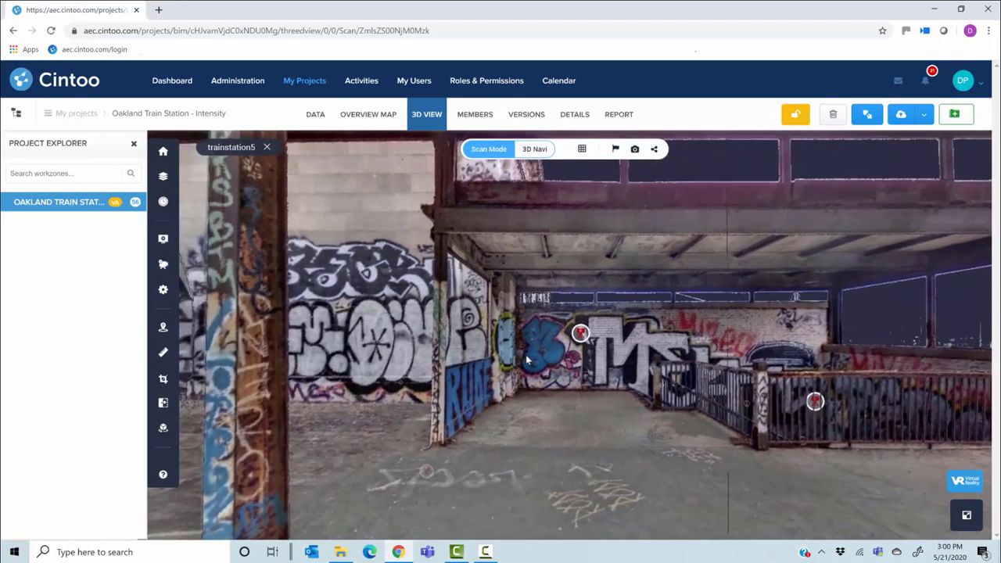
Switch the scan display to 3D Surface and inspect the riveted column and roof beams up close
click(582, 149)
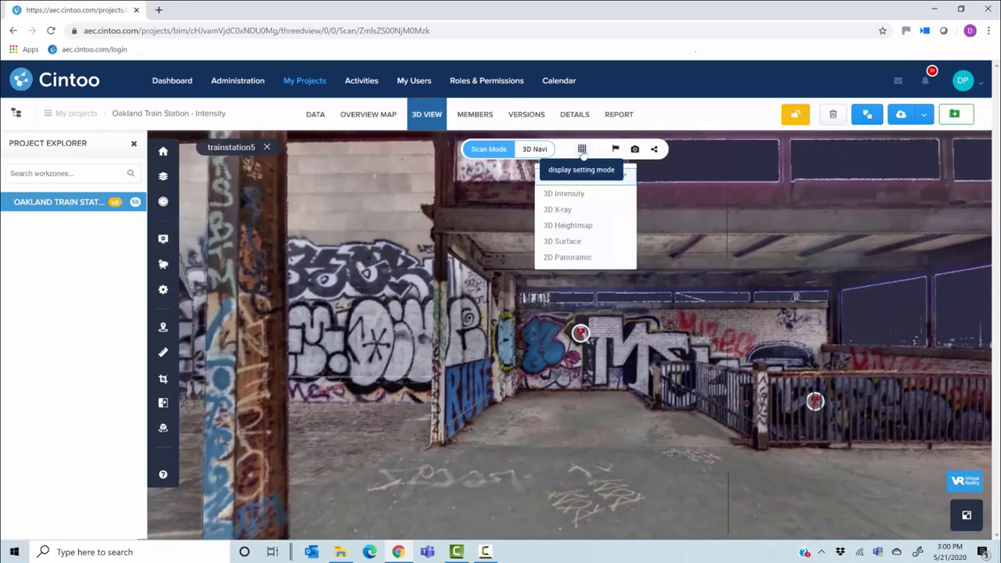
click(568, 243)
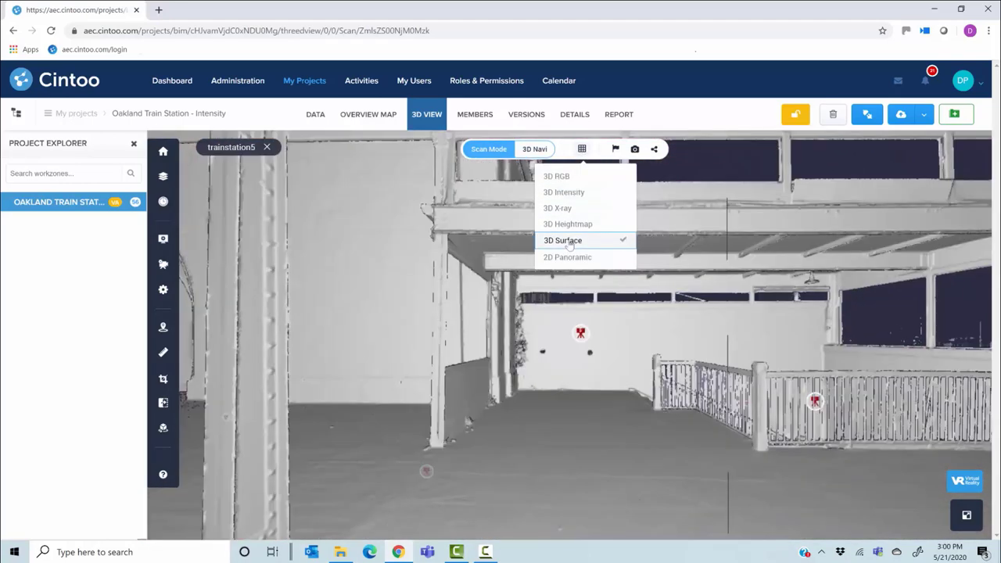
drag(336, 240, 554, 467)
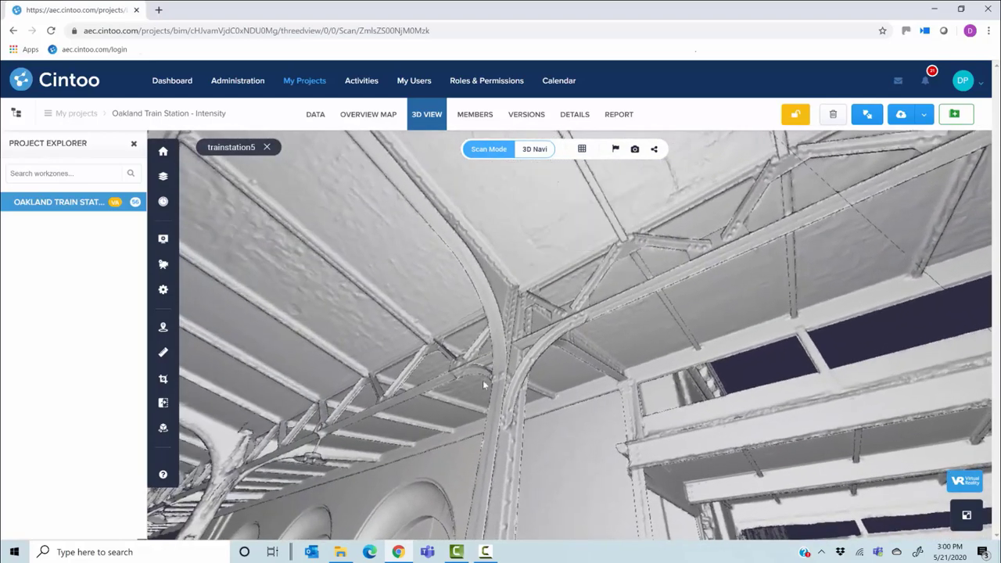
drag(483, 380, 504, 345)
scroll(504, 345, up, 5)
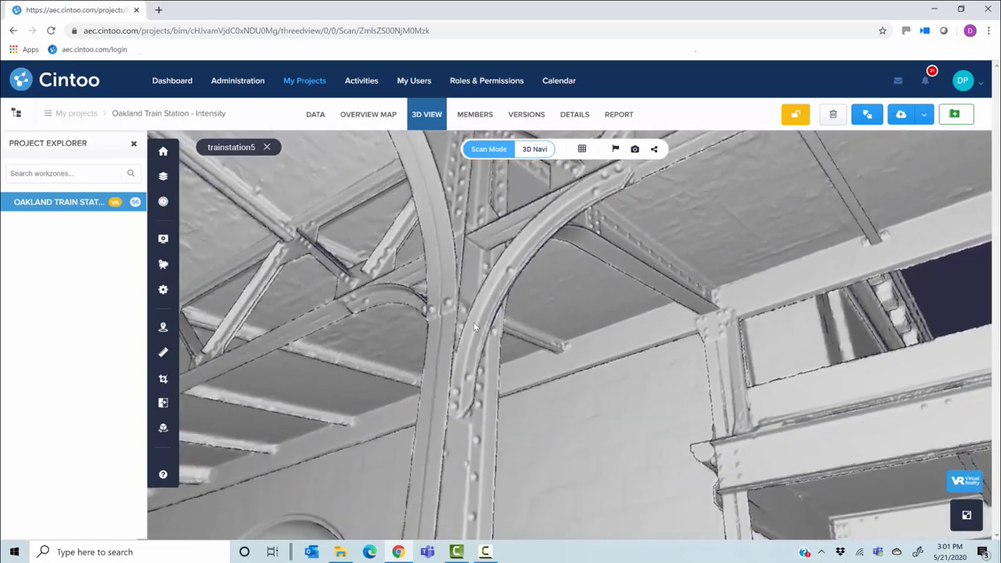
scroll(473, 325, up, 3)
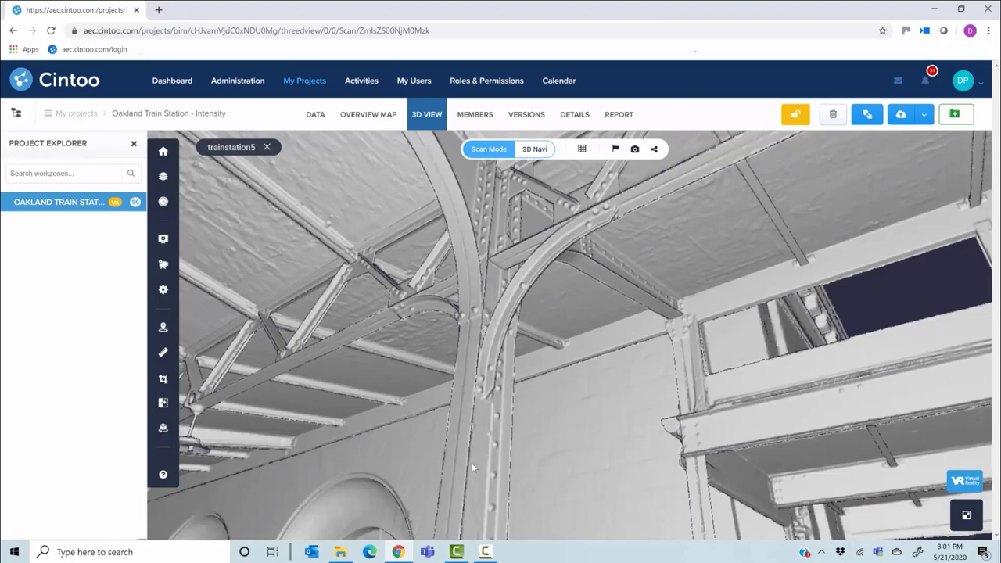
drag(472, 467, 469, 355)
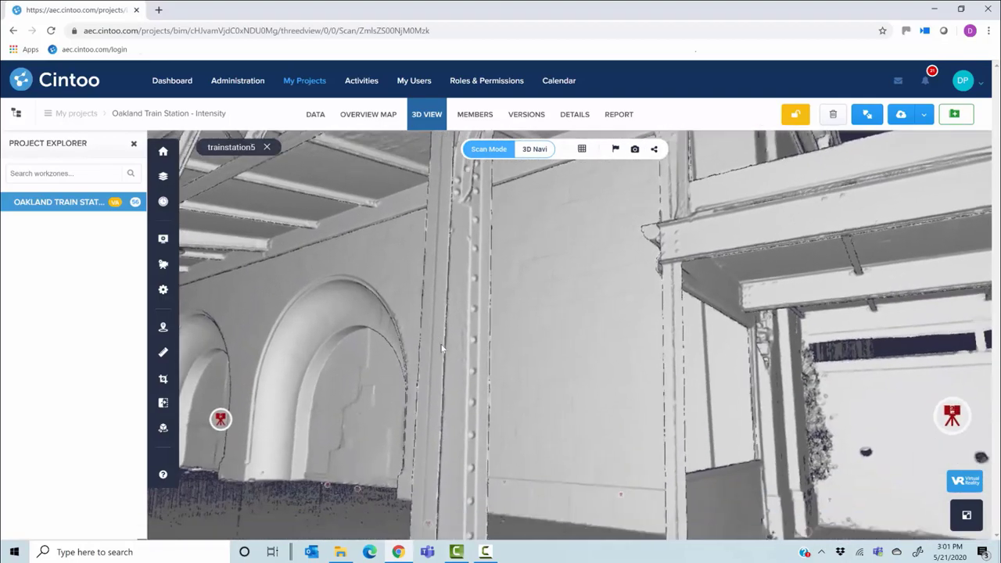
Switch to 3D navigation mode, change the display to 3D X-ray and look around the whole station building from outside
click(534, 148)
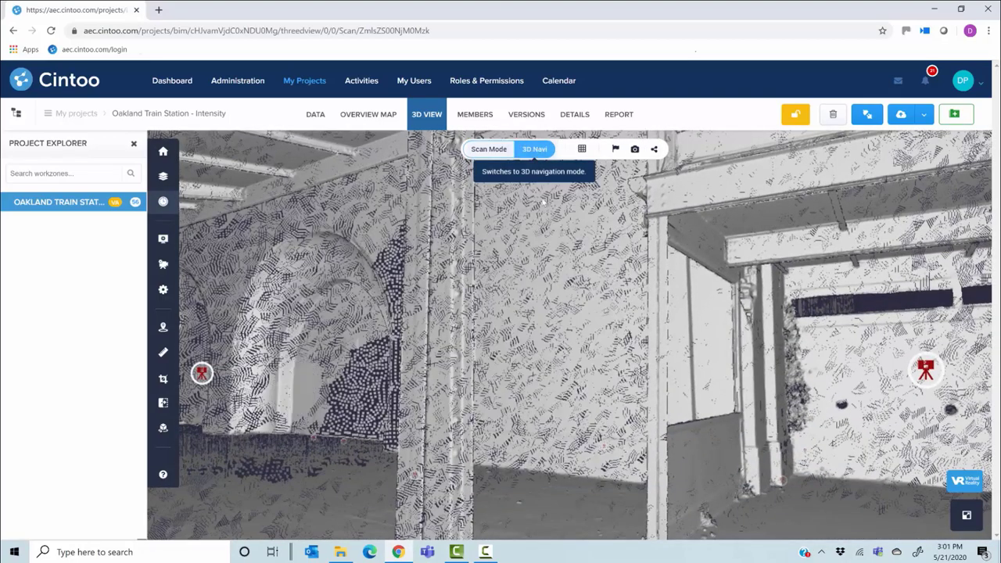
drag(543, 203, 547, 352)
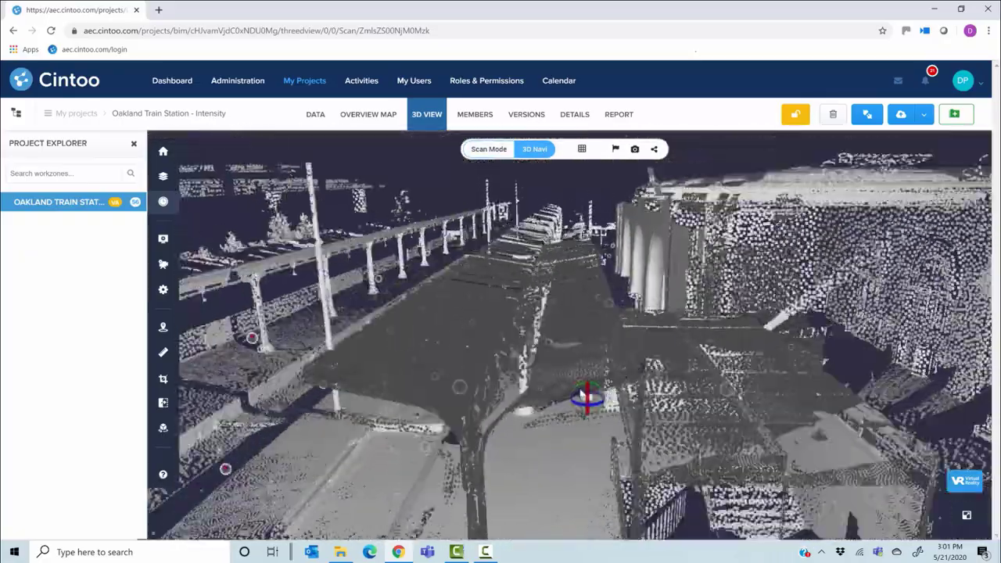
click(582, 149)
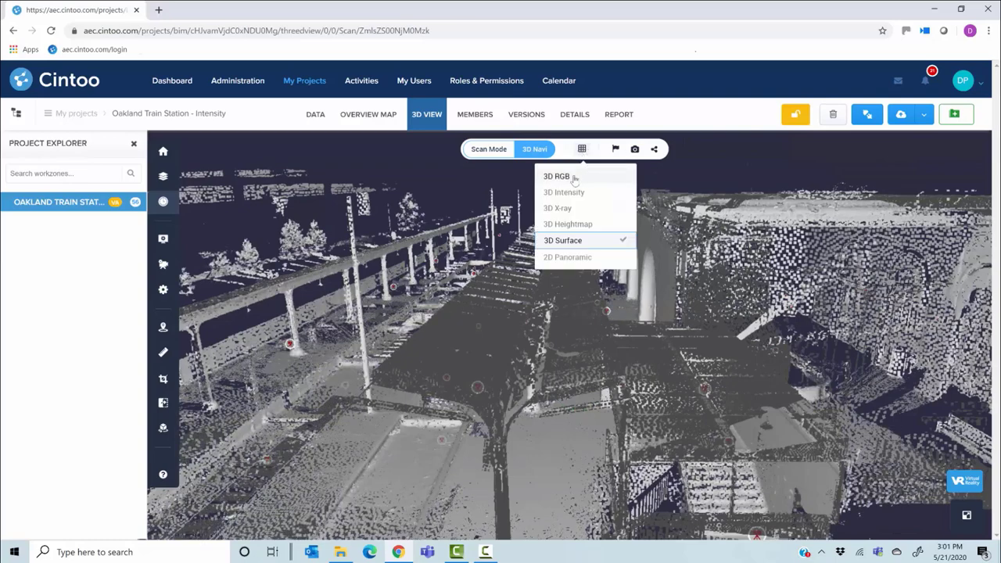
click(575, 177)
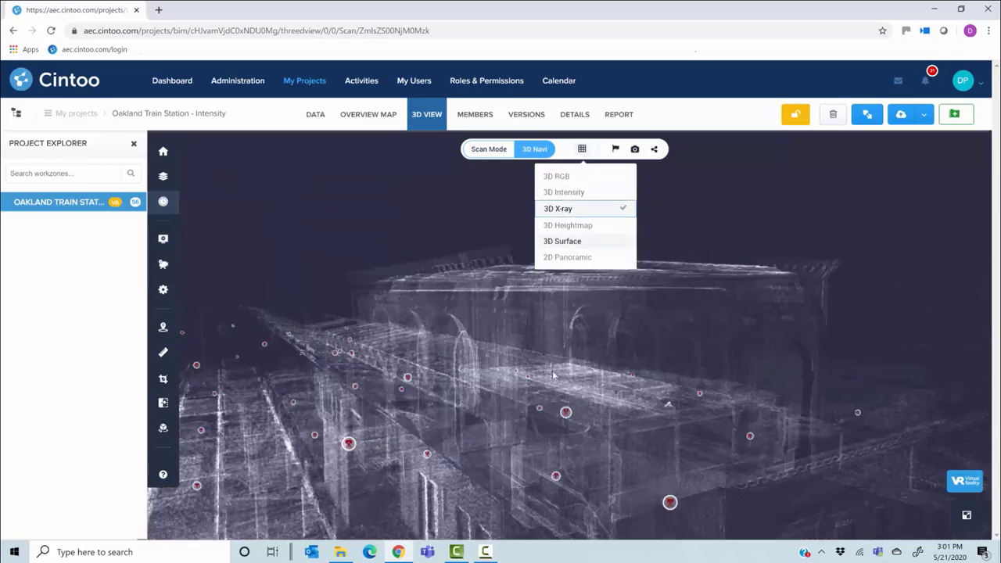
scroll(454, 383, down, 2)
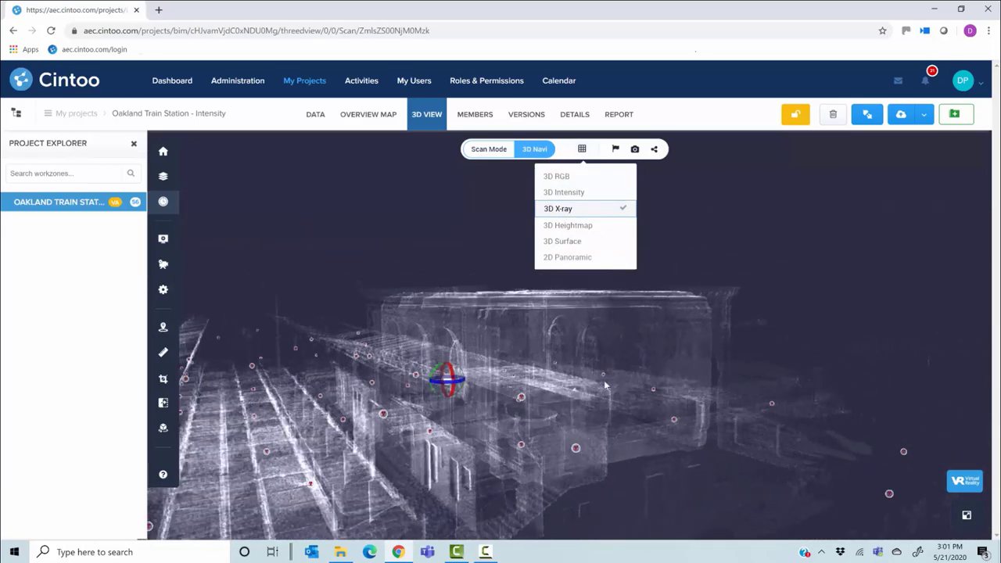
drag(654, 377, 596, 258)
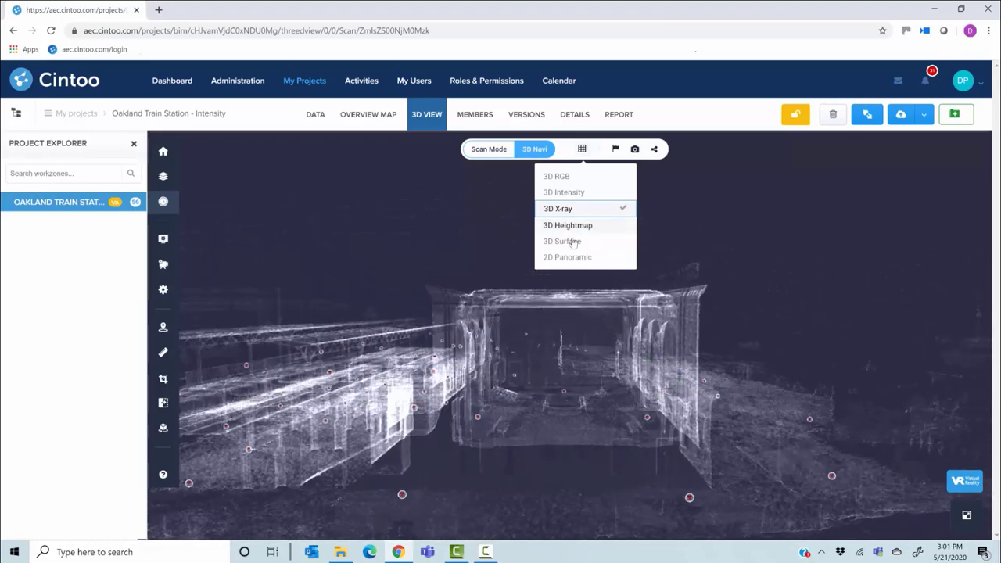
Enter the trainzf scan inside the station hall, display it in 3D RGB and look toward the arched windows
click(564, 393)
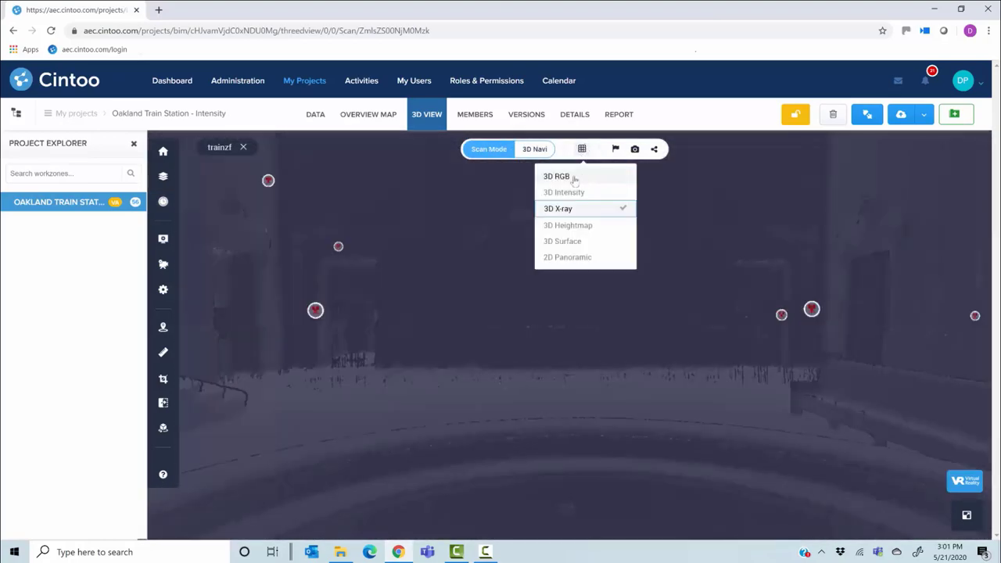
click(575, 177)
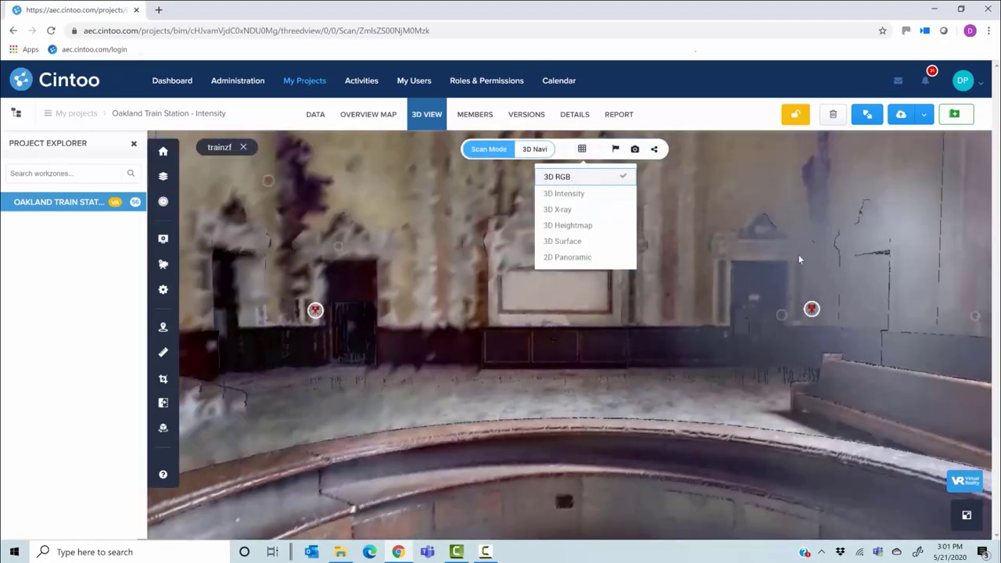
drag(798, 260, 443, 356)
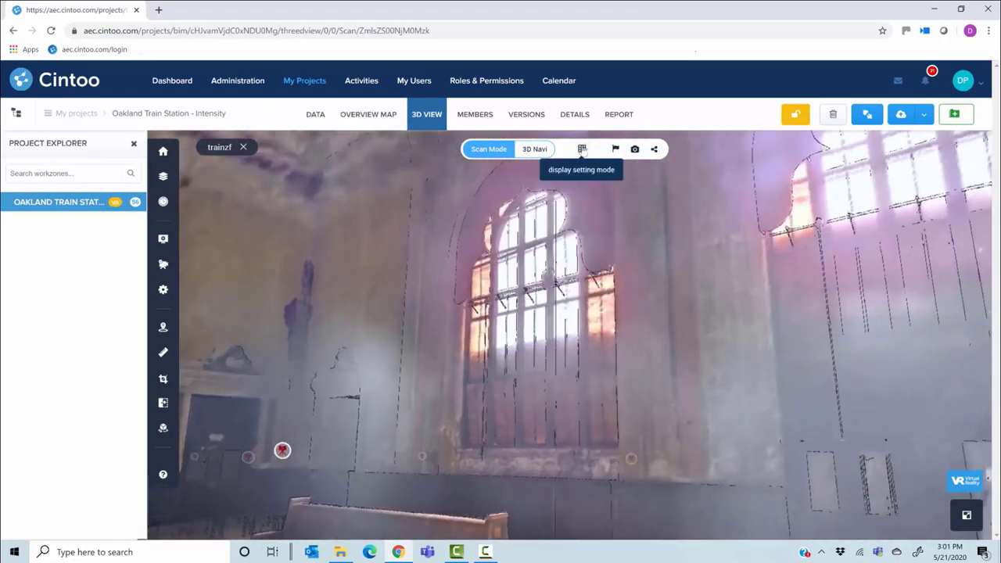
Switch the trainzf scan to the 2D Panoramic display and look up at the arched windows and ceiling
click(582, 148)
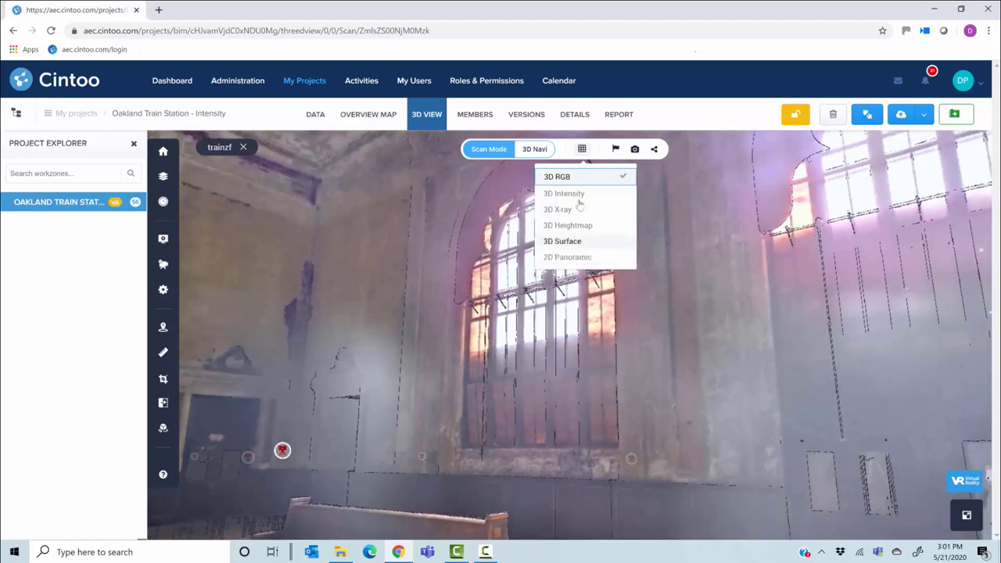
click(577, 257)
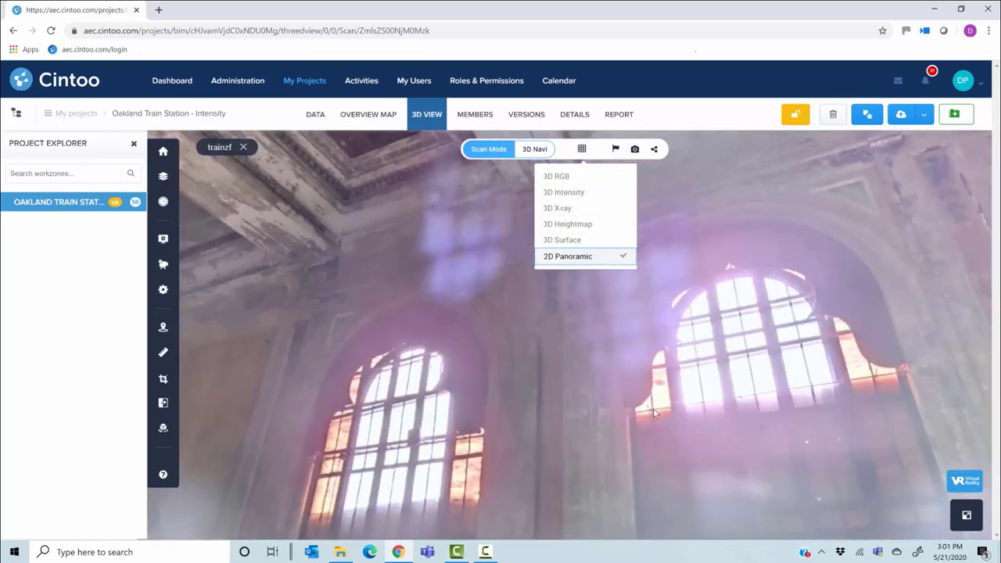
click(653, 409)
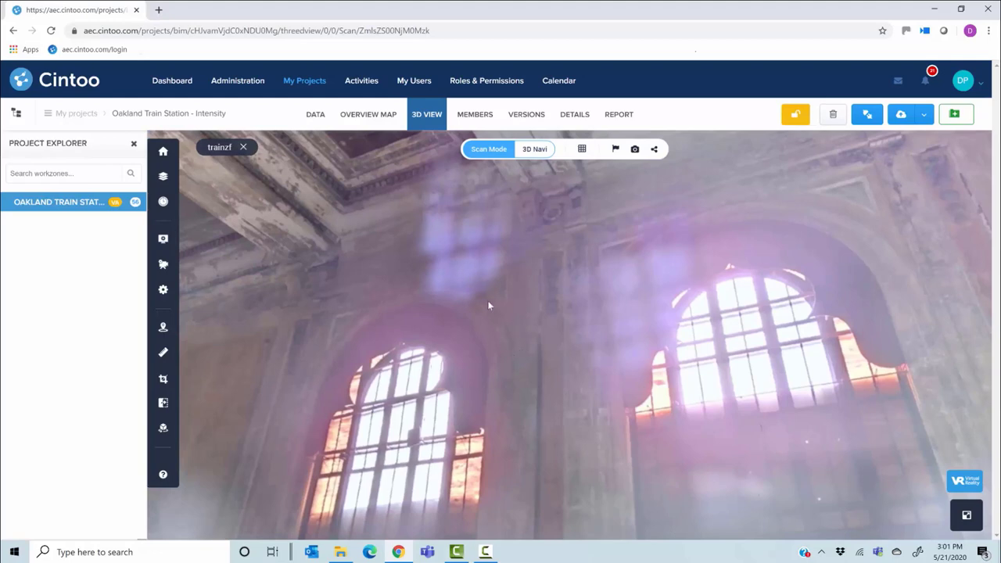
drag(527, 334, 453, 397)
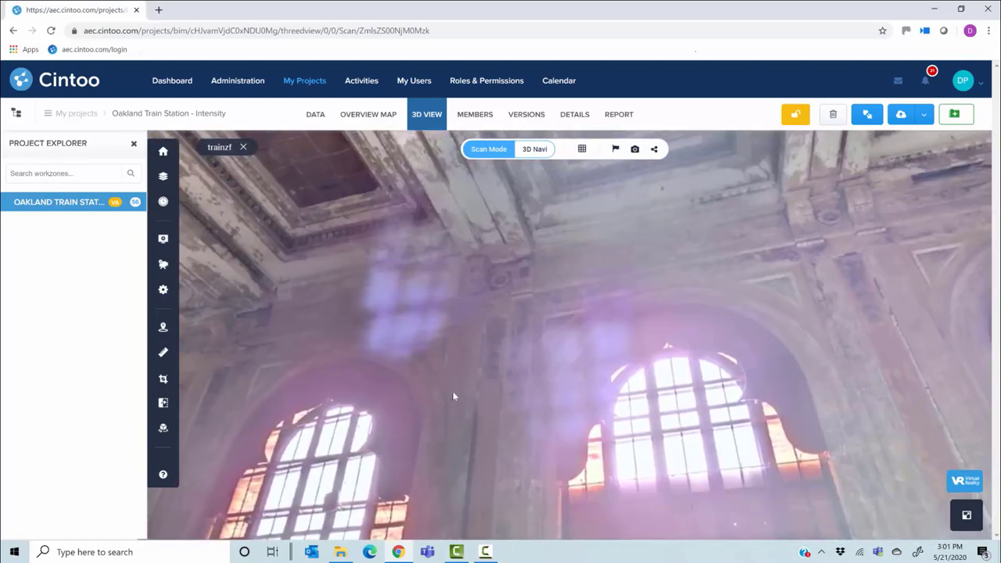
Switch the trainzf scan to 3D Surface and inspect the ornamental mouldings above the arched windows up close
click(581, 150)
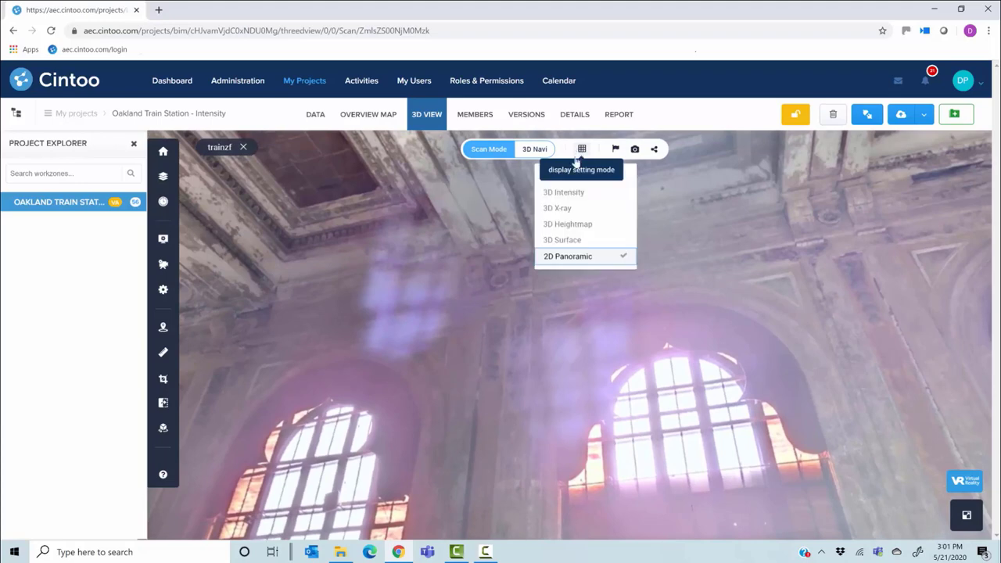
click(569, 241)
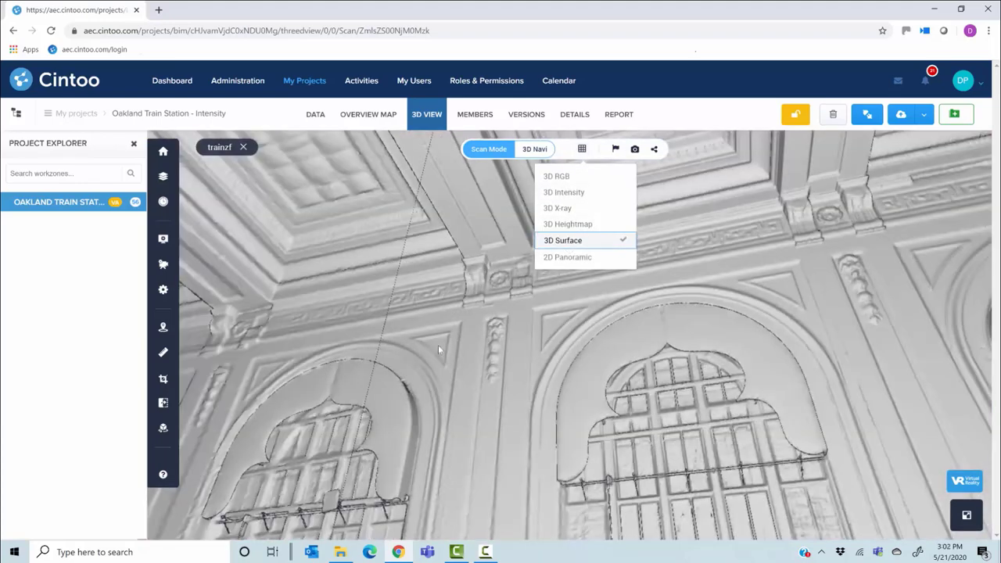
scroll(438, 350, up, 3)
drag(352, 391, 417, 367)
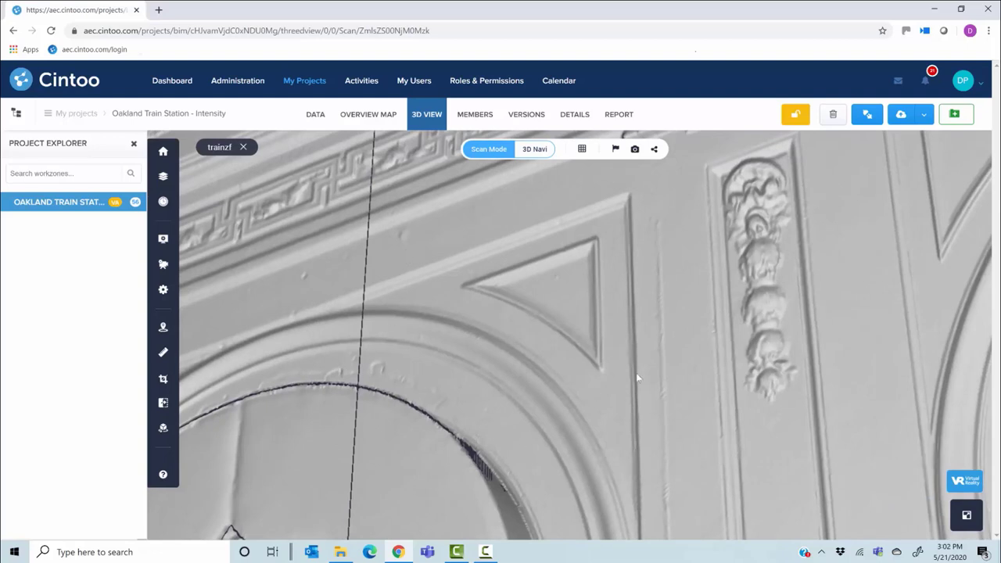
drag(637, 378, 634, 290)
scroll(634, 295, down, 3)
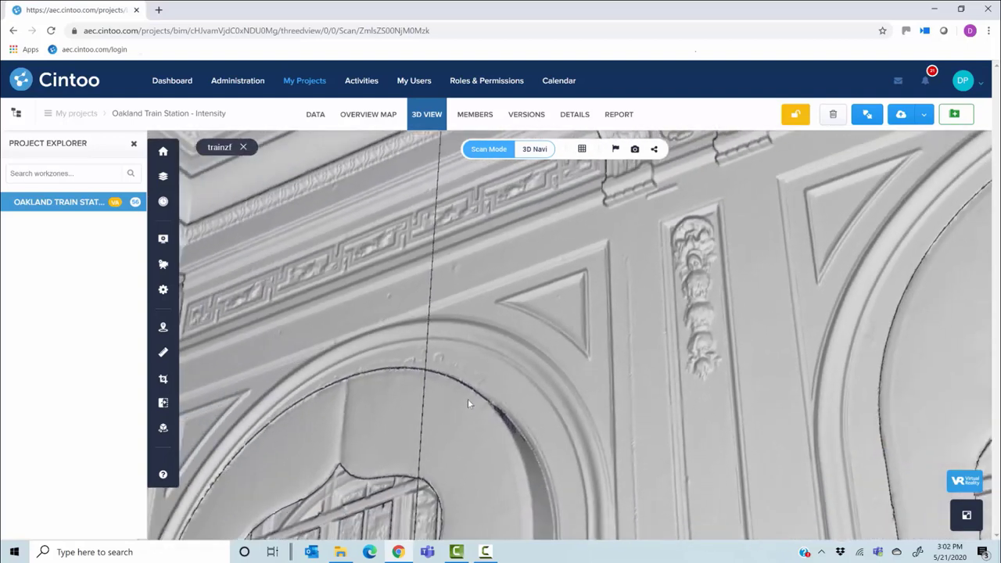
scroll(467, 399, up, 5)
scroll(413, 428, down, 5)
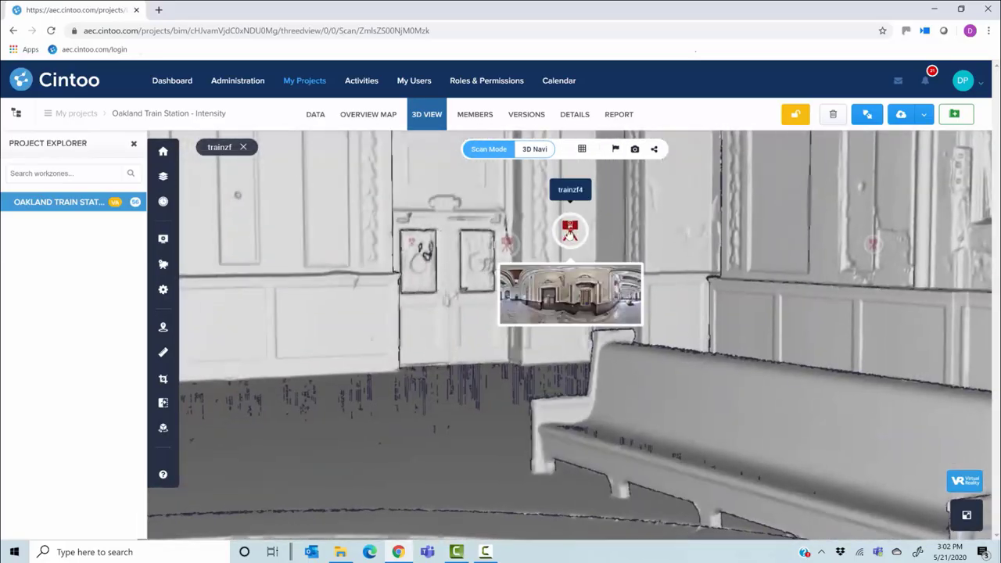
Move to the trainzf4 scan and examine the carved pilasters, damaged plaster and barred door
click(570, 231)
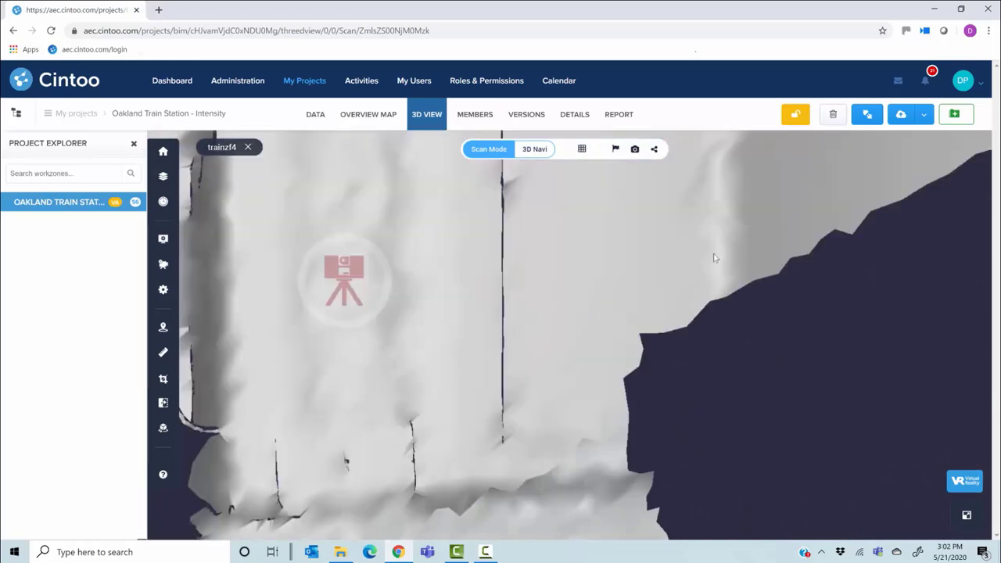
drag(714, 257, 572, 349)
drag(581, 295, 531, 371)
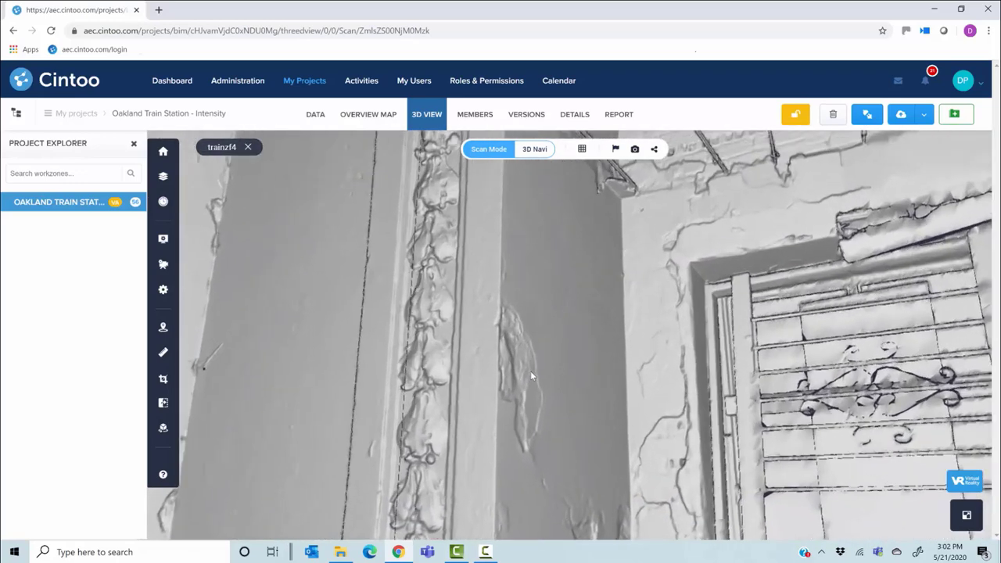
drag(436, 367, 371, 370)
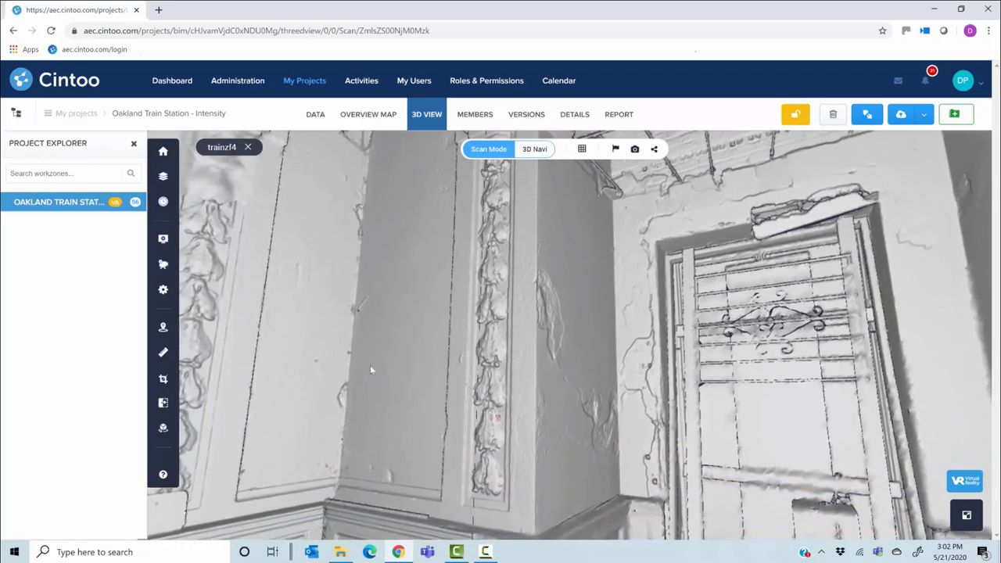
Measure from the wall corner just above the wainscot to the door frame's upper corner, and save the measurement
click(162, 355)
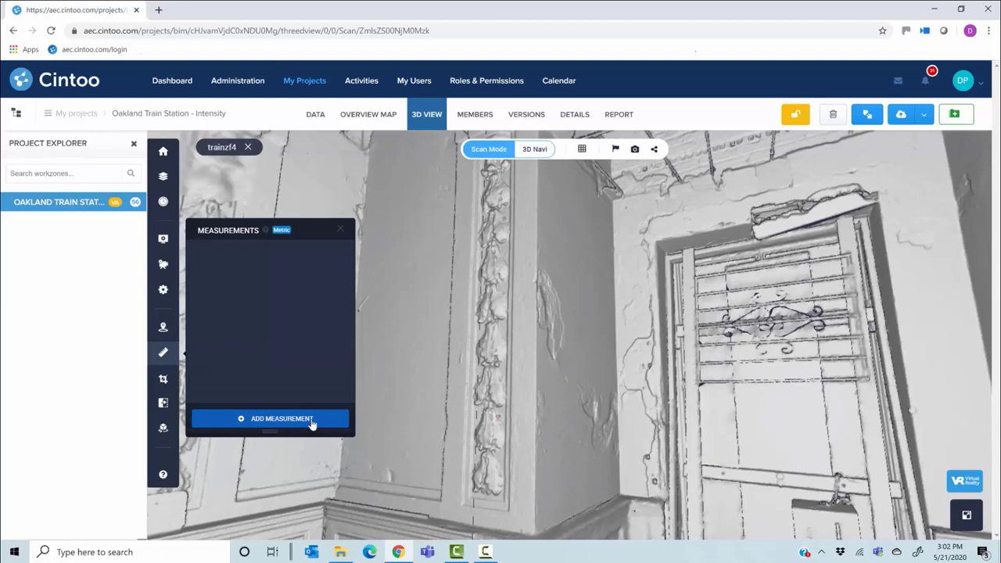
click(311, 420)
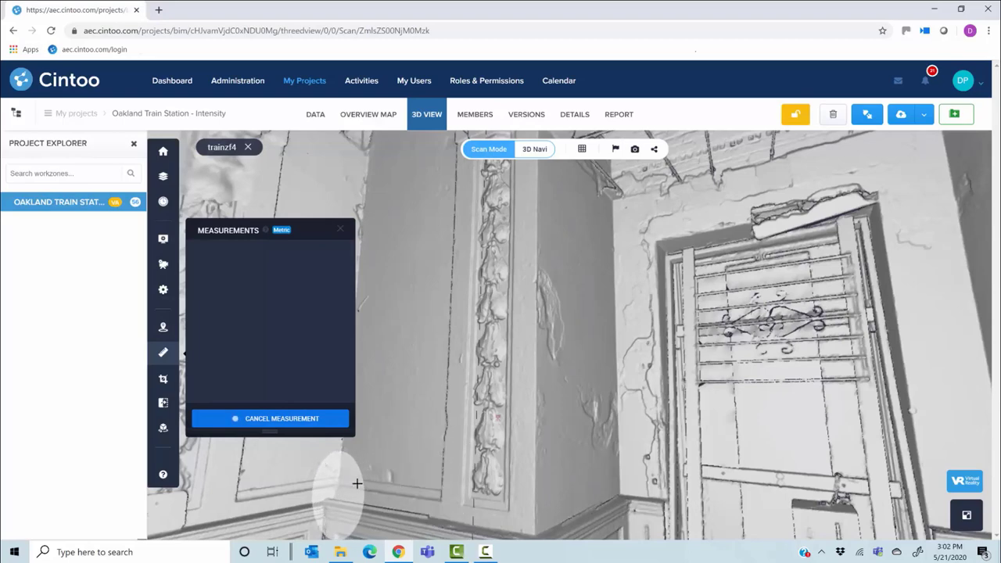
click(345, 488)
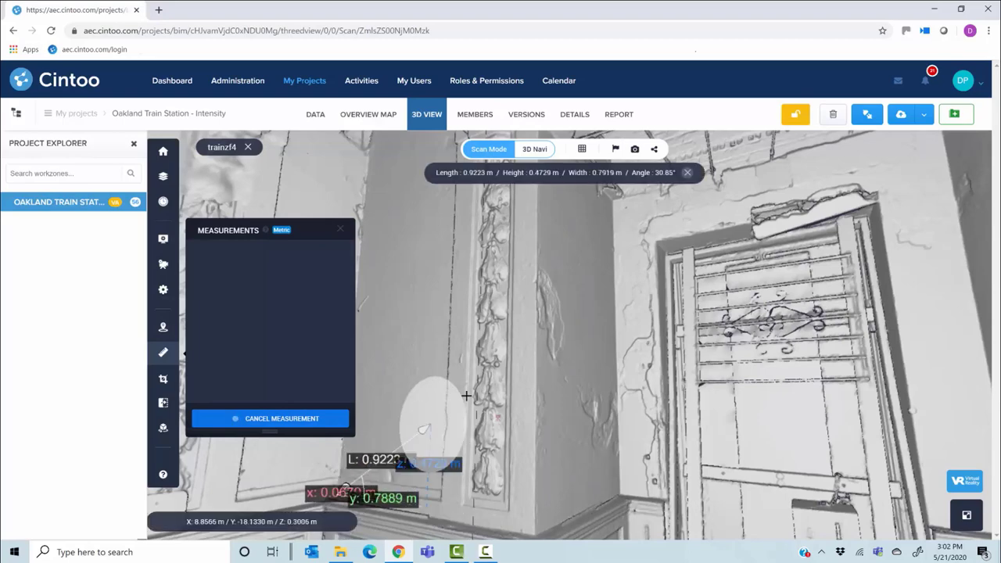
click(880, 203)
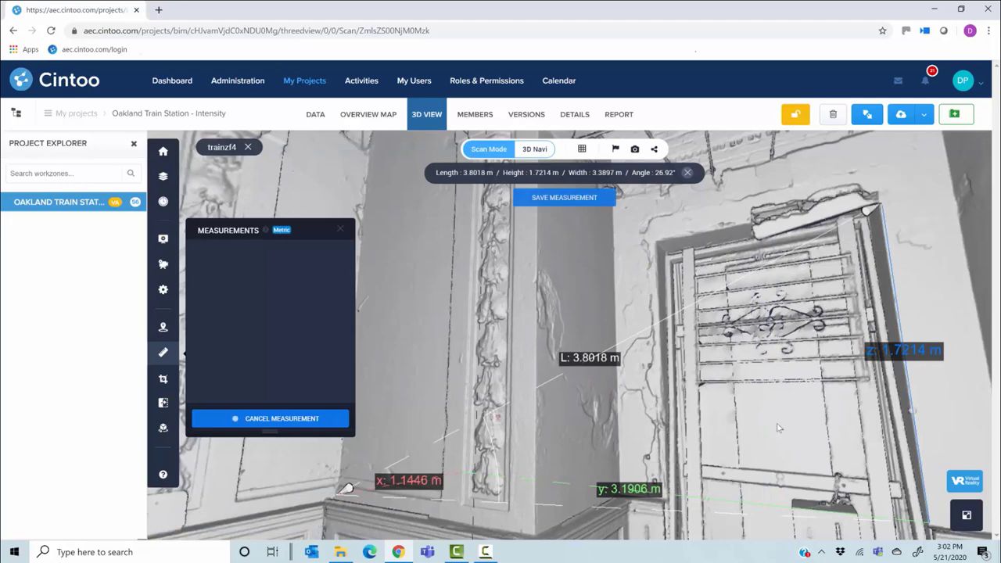
drag(529, 467, 618, 274)
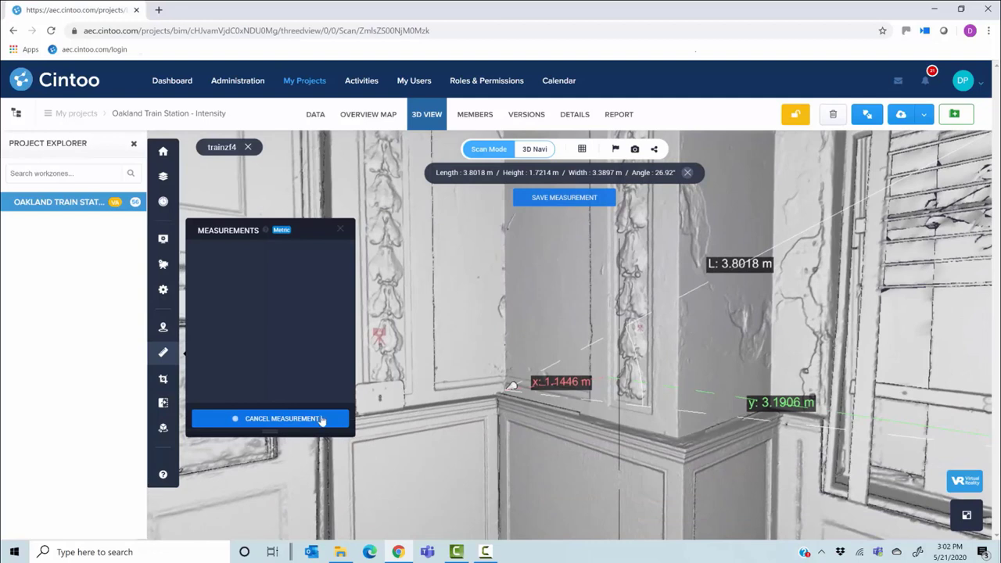
click(564, 199)
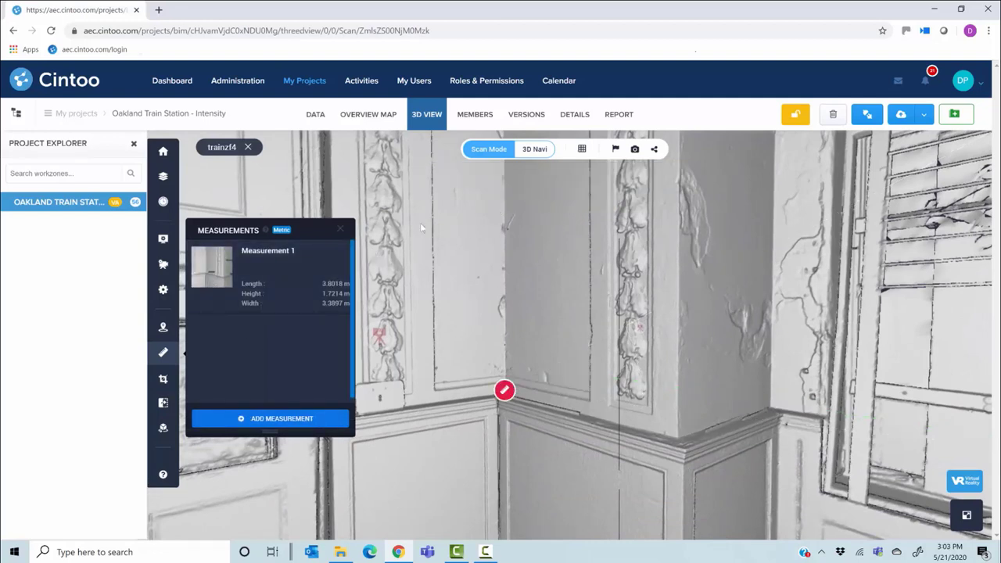
mouse_move(224, 266)
Place a new annotation on the wall panel, set its type to Issue and title it "to be checked"
click(163, 329)
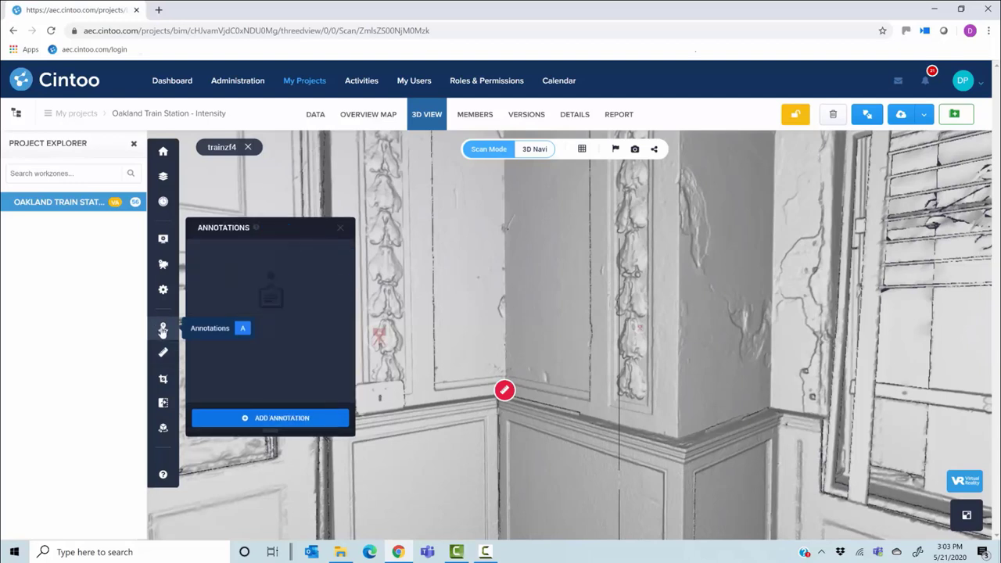
click(307, 419)
click(453, 222)
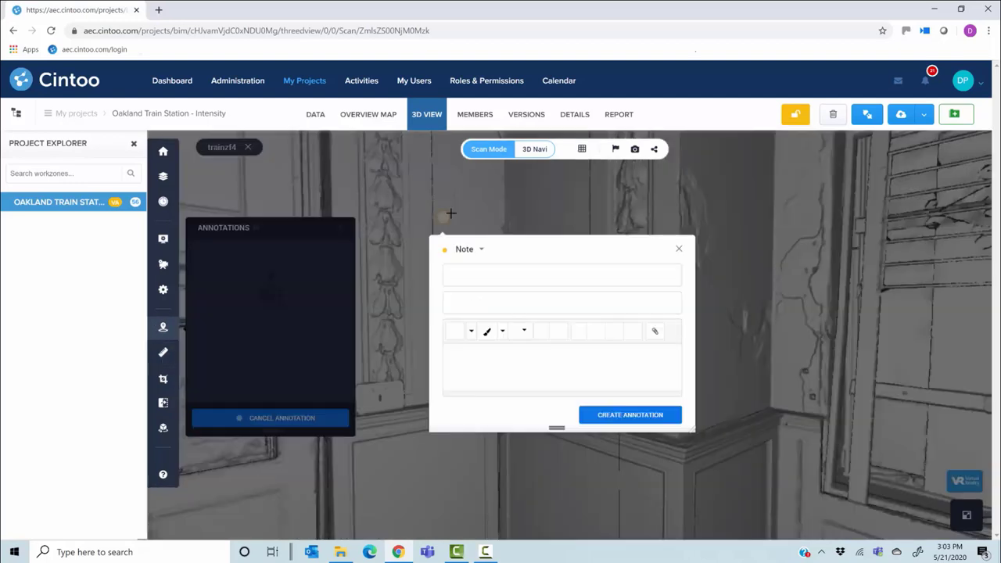
click(475, 253)
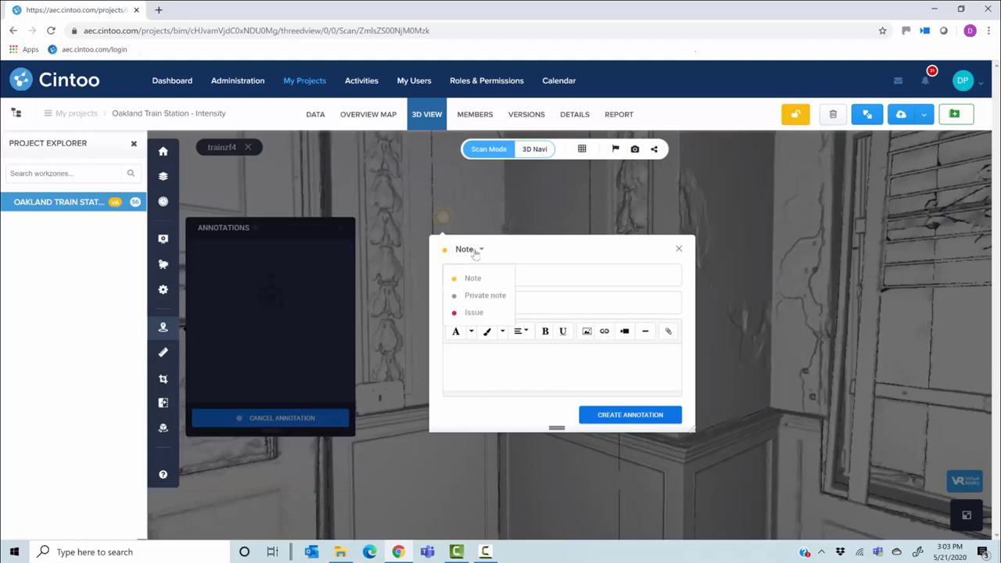
click(475, 312)
click(462, 271)
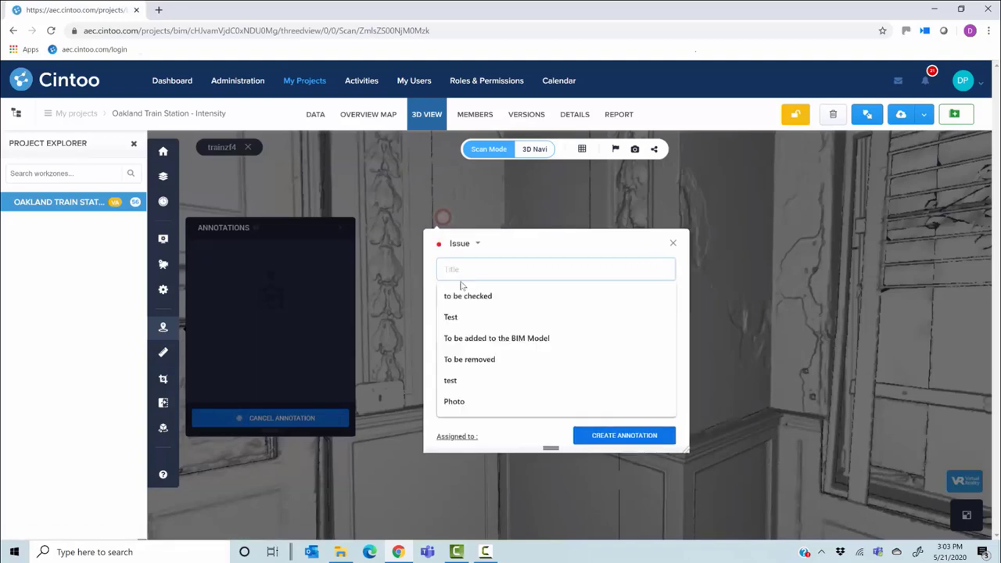
click(469, 296)
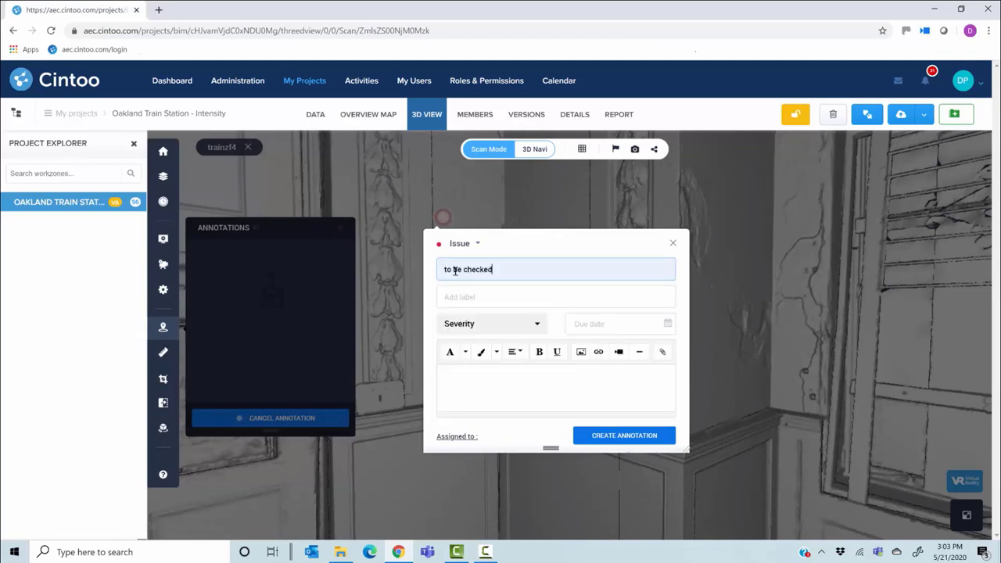
Set the issue annotation's severity to Critical, leaving its label empty
click(480, 299)
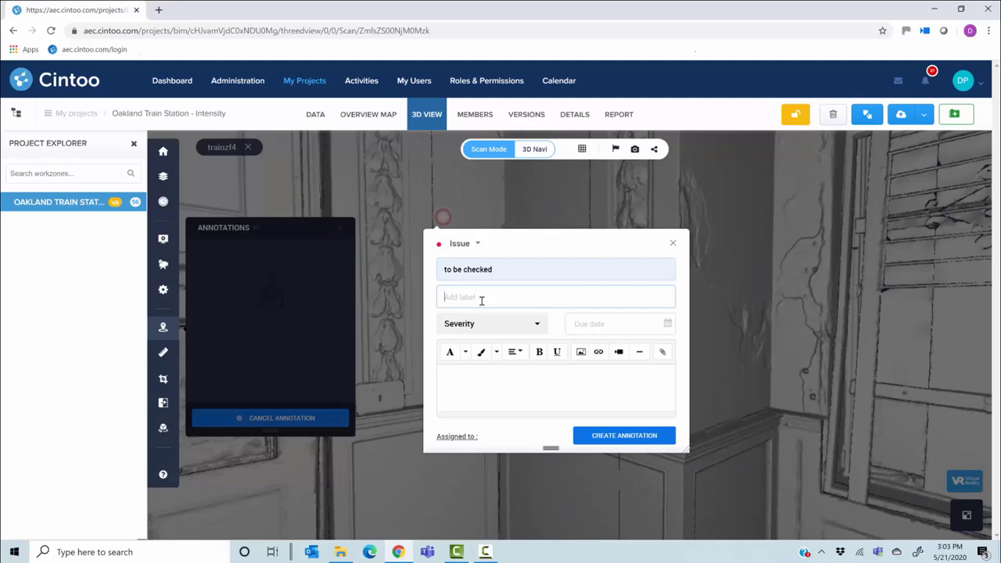
click(476, 326)
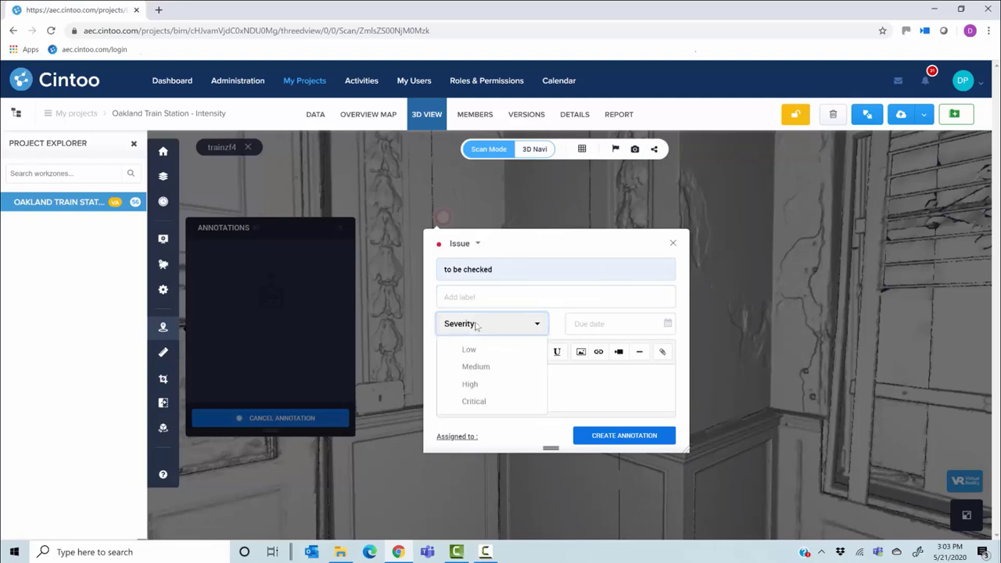
click(474, 402)
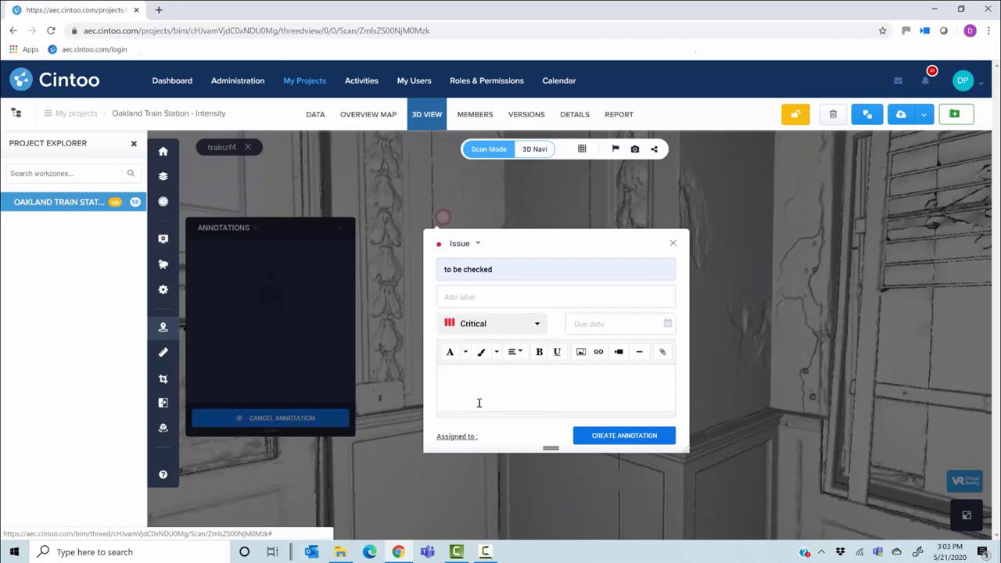
Create the issue annotation with a due date of 29/05/2020, assigned to the account manager
click(597, 322)
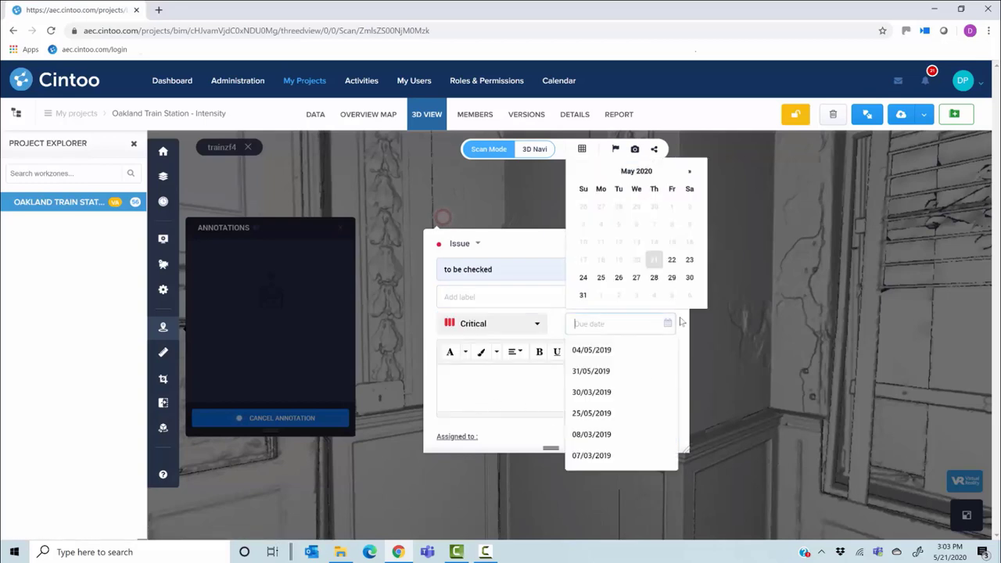
click(670, 277)
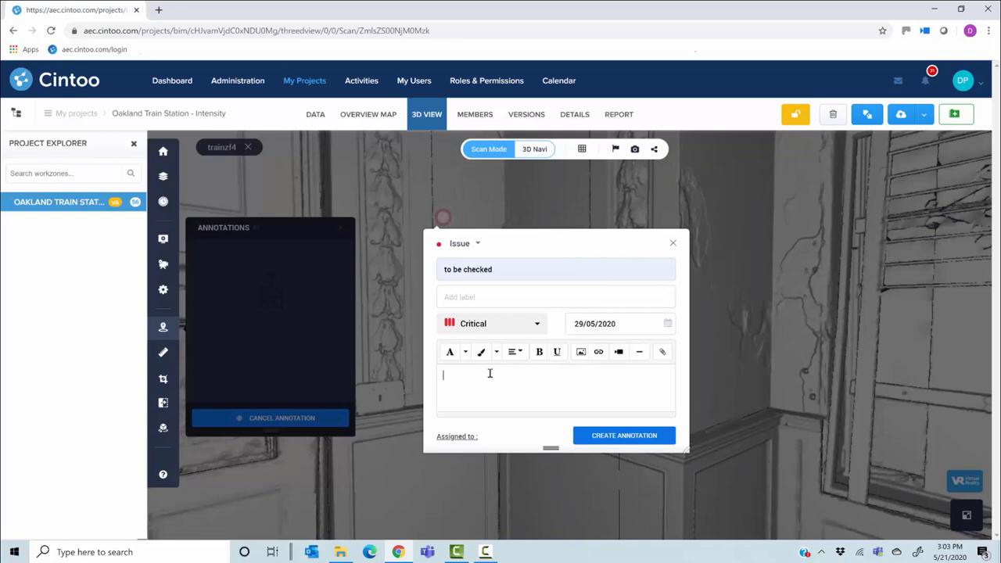
click(457, 437)
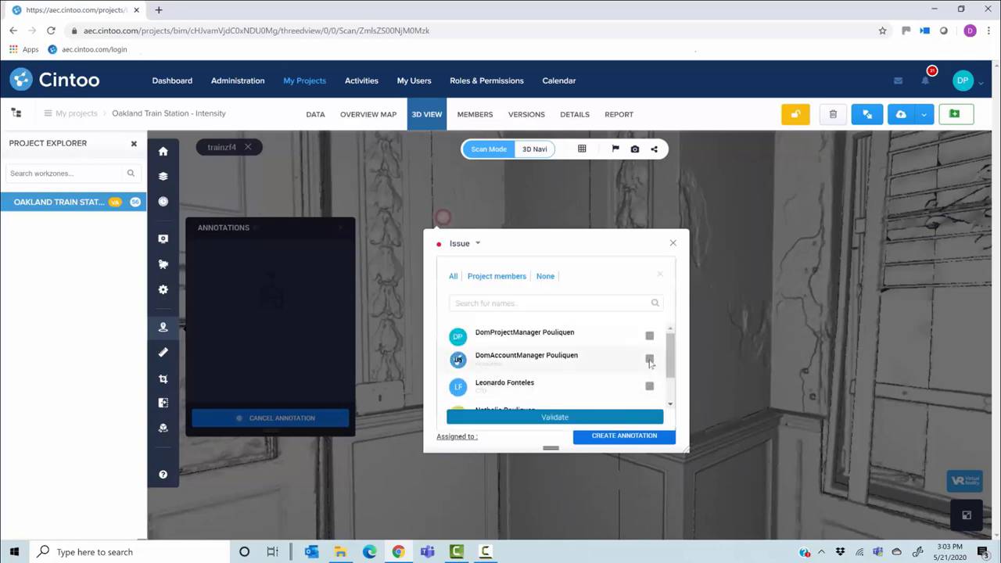
click(650, 358)
click(552, 418)
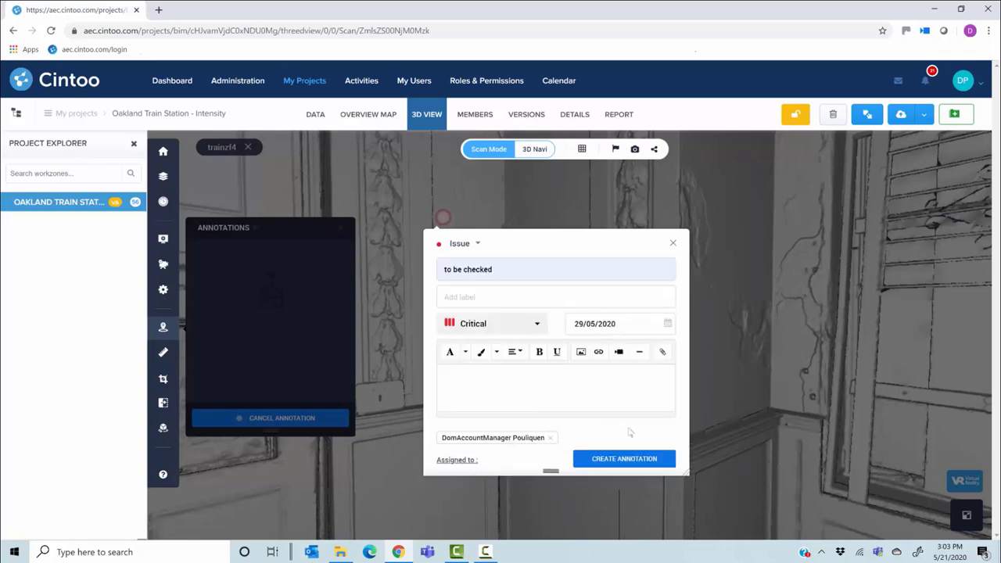
click(623, 459)
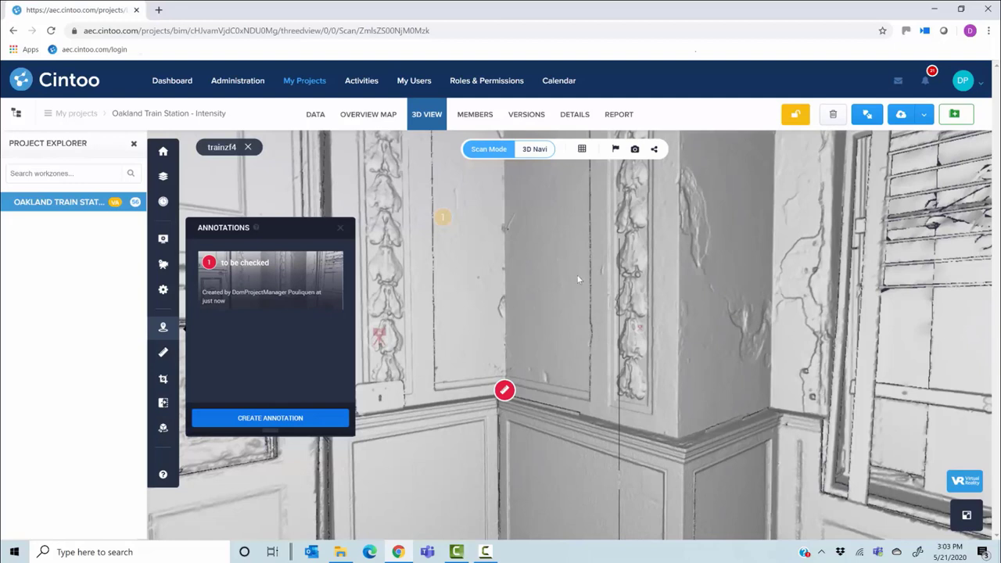
Close the annotations list, leave the train station project and open the 93bd Montparnasse project
click(340, 227)
drag(808, 313, 494, 324)
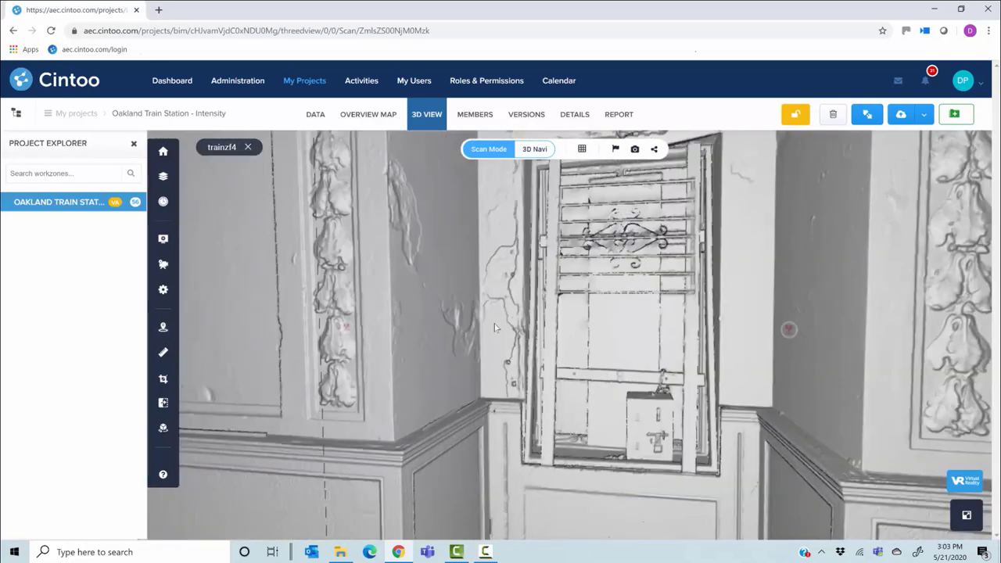
drag(866, 332, 506, 338)
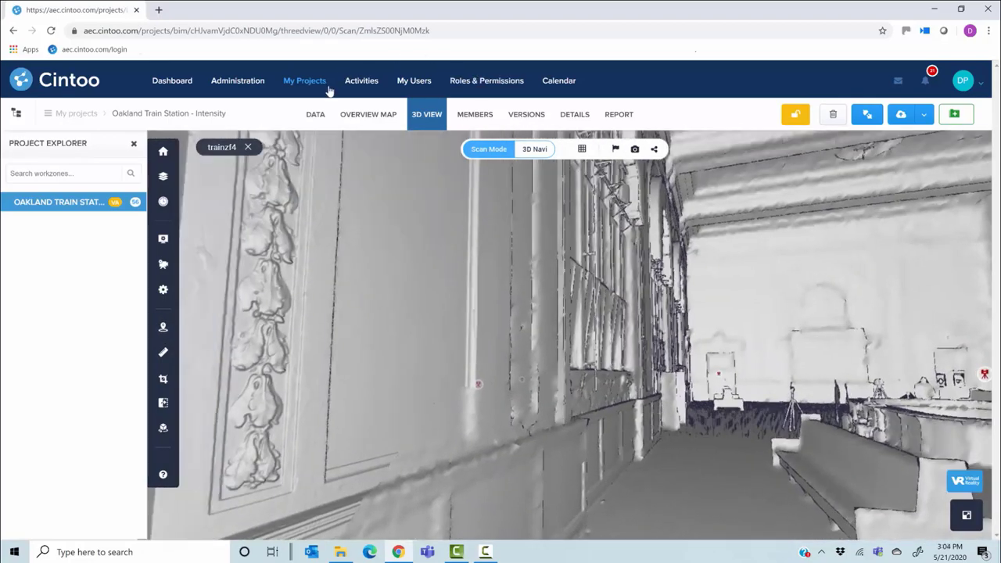
click(303, 83)
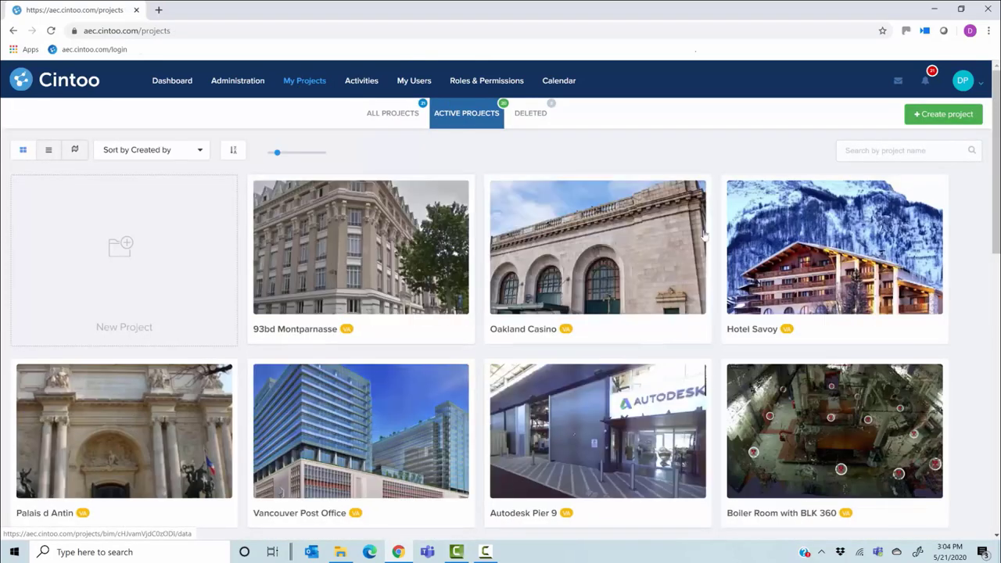
click(360, 243)
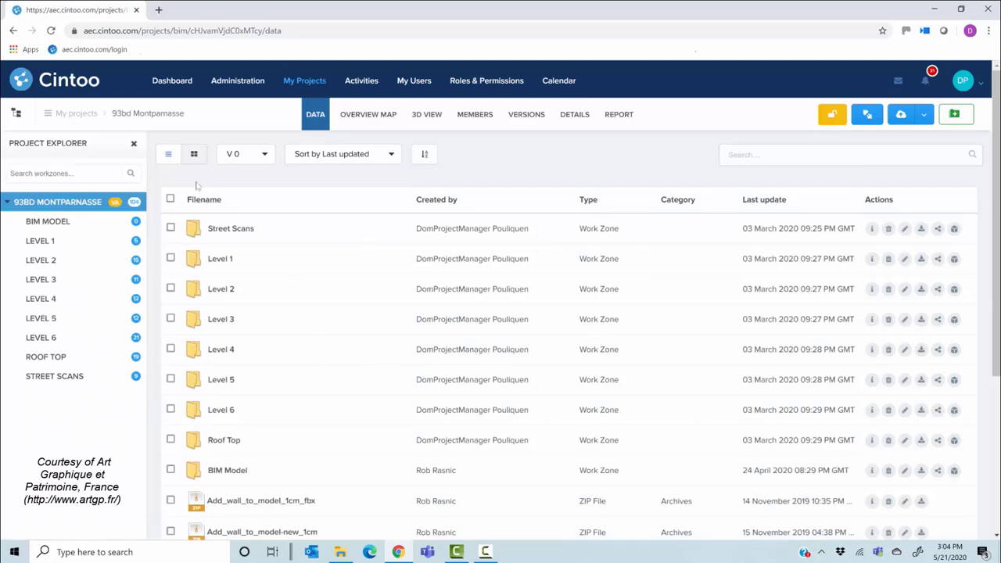
Examine the project's work zones from Level 1 through Level 6 in the project tree
click(48, 243)
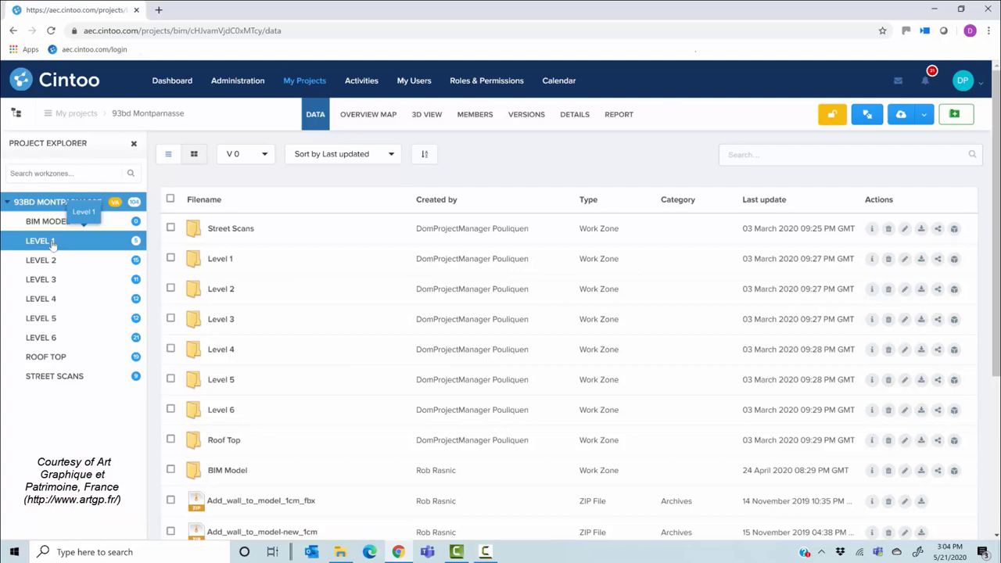
click(53, 261)
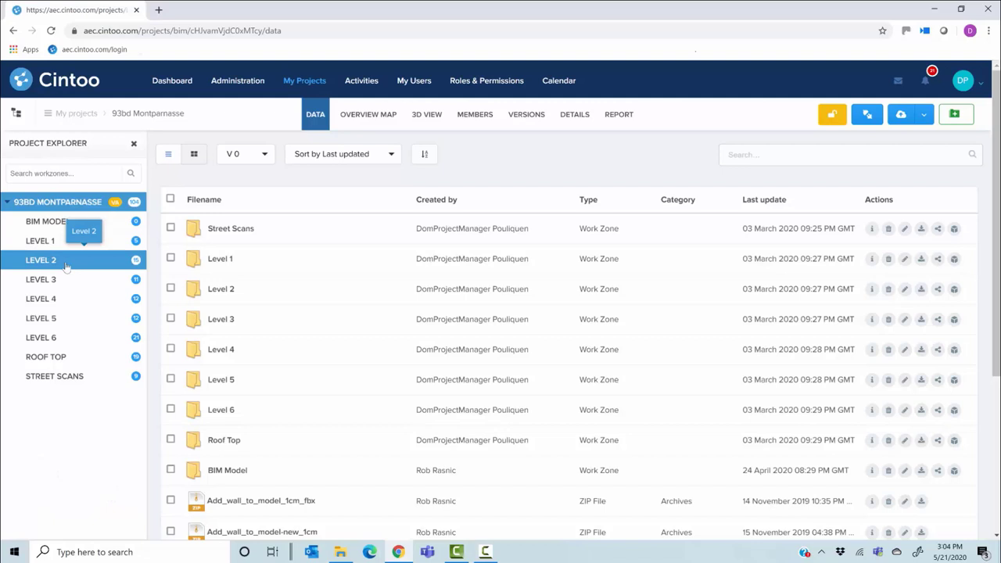
click(62, 279)
click(61, 262)
click(39, 246)
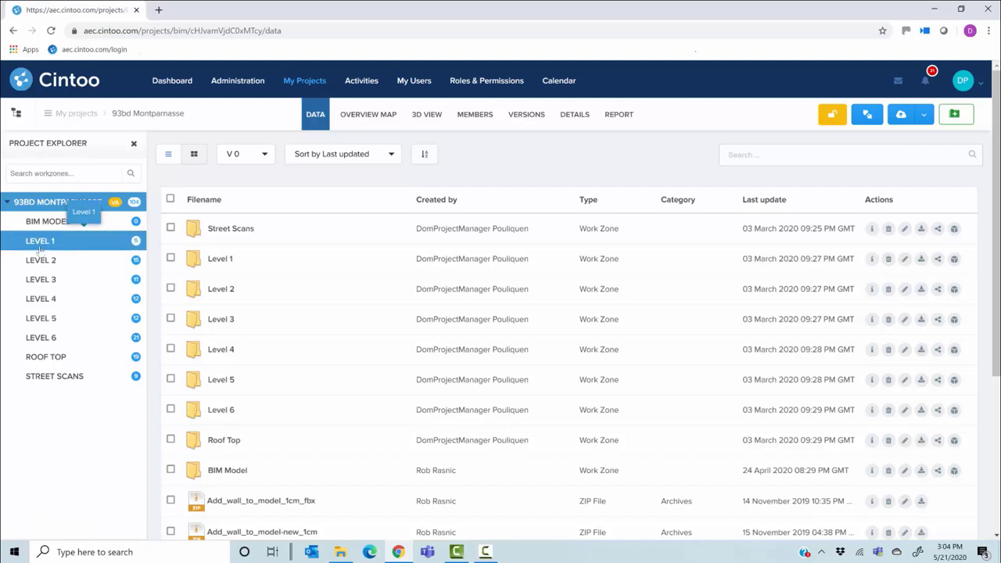
click(45, 266)
click(49, 280)
click(49, 299)
click(51, 318)
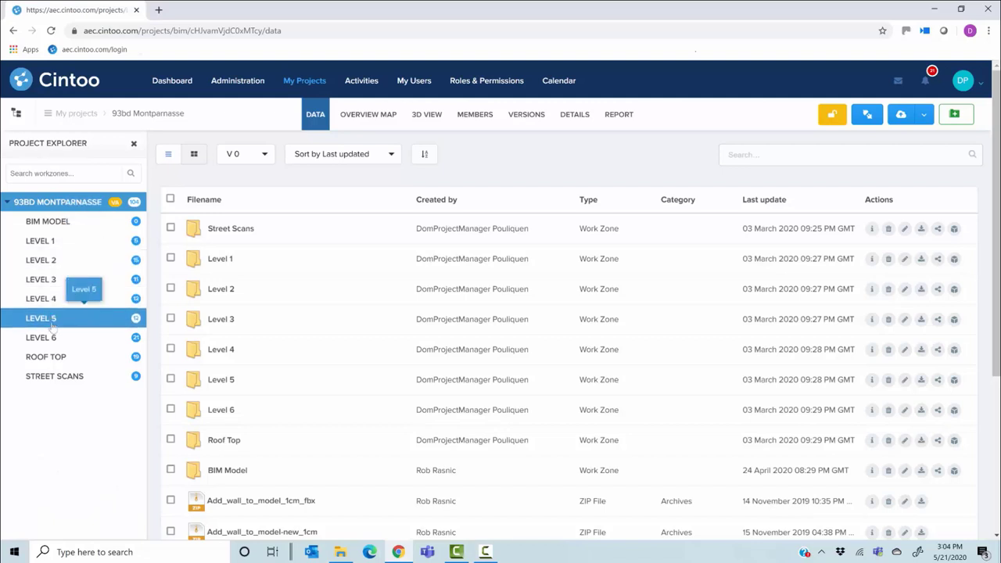
click(53, 338)
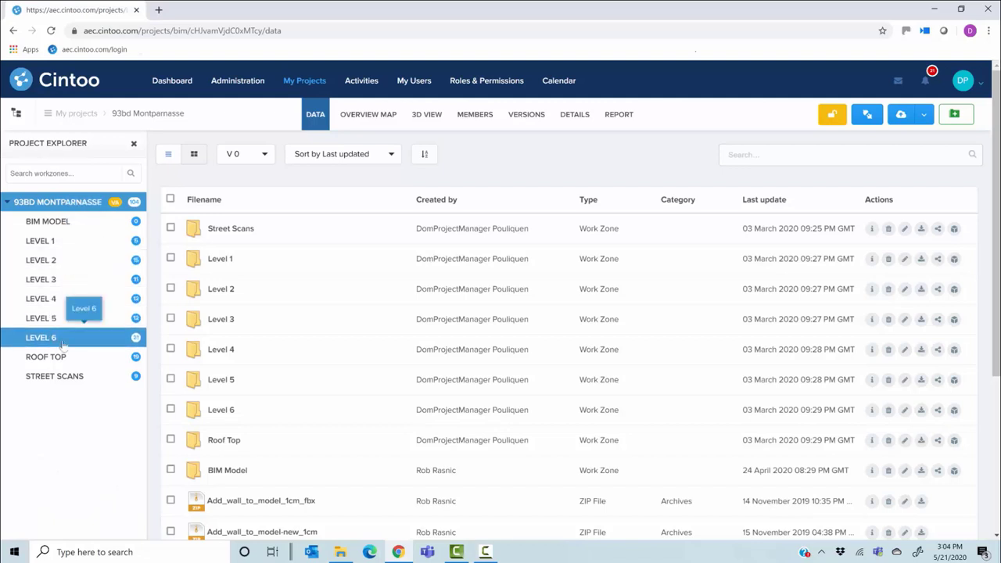
Review the available sources for uploading 3D models, leaving without choosing one
click(925, 116)
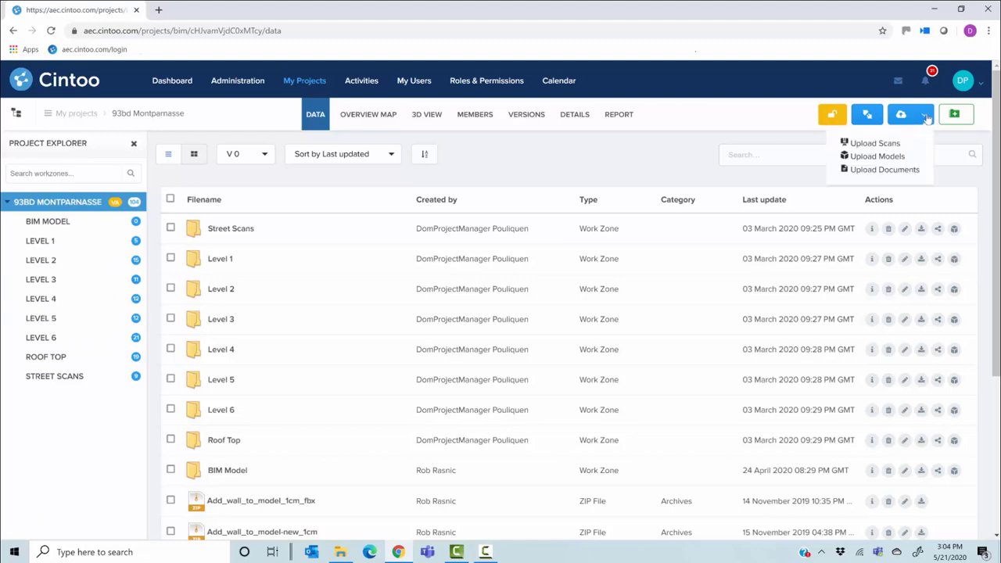
click(865, 157)
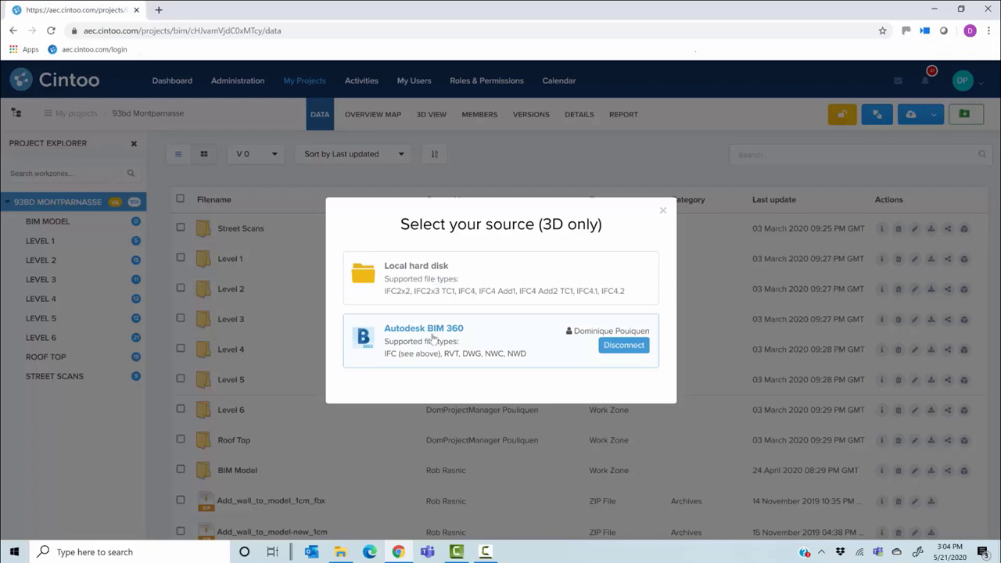
click(663, 212)
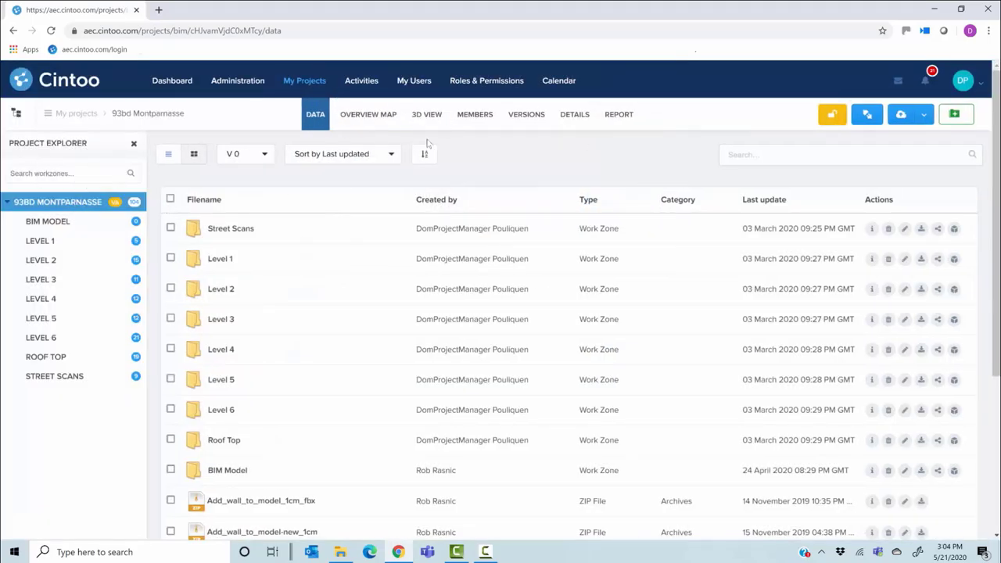
Open the project's 3D view and inspect the building's corner facade with the scans overlaid on the BIM model
click(430, 125)
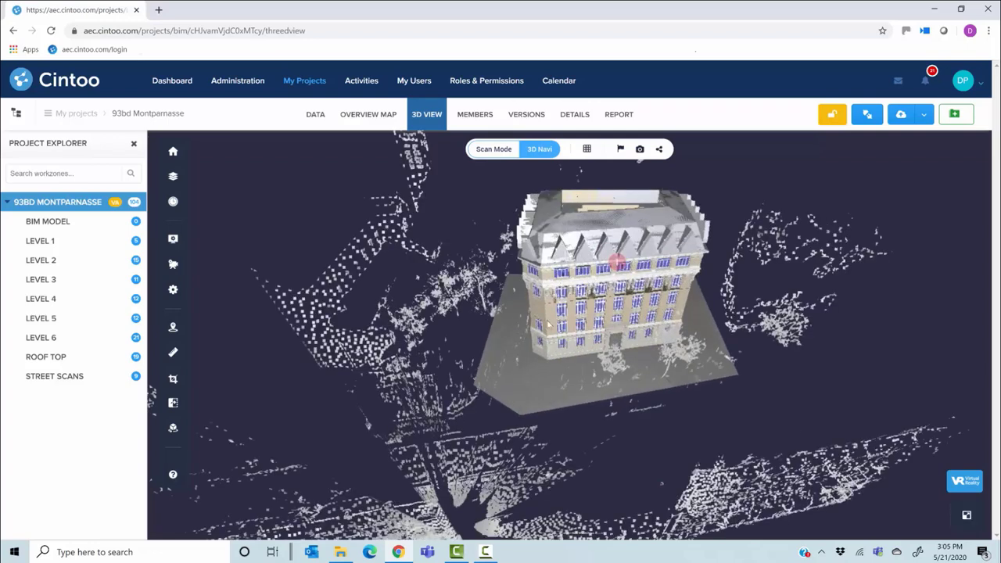
drag(451, 354, 688, 290)
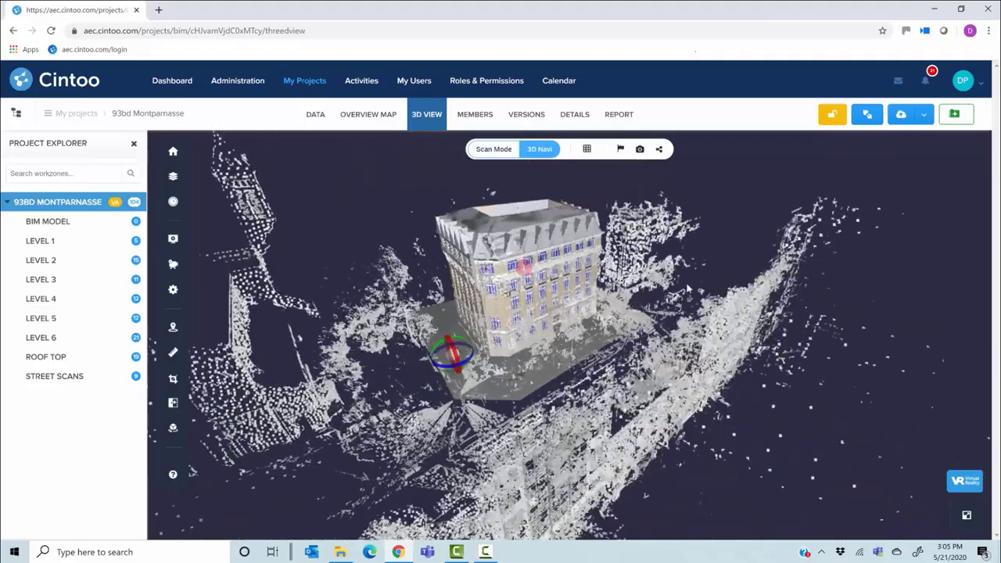
scroll(590, 498, down, 5)
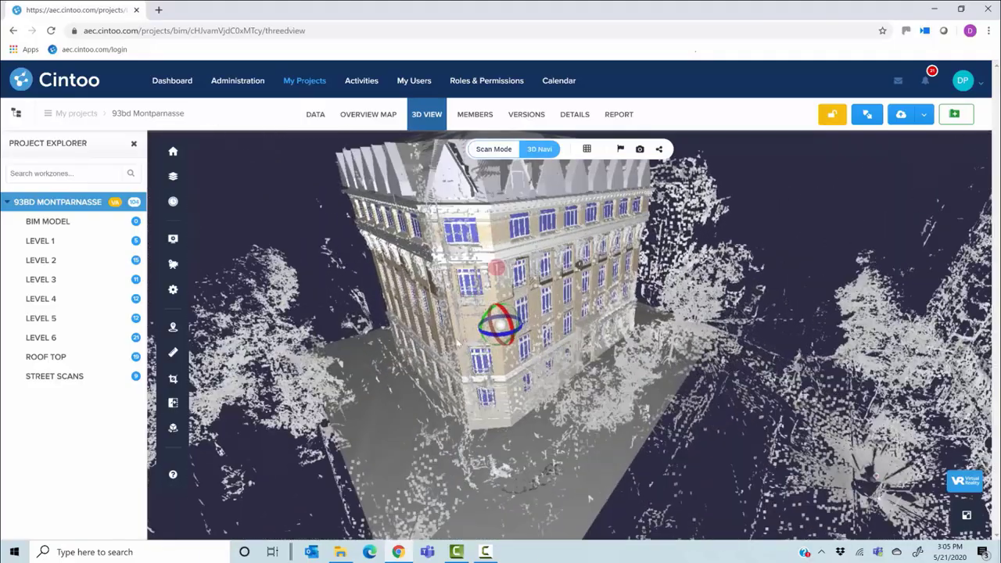
scroll(533, 360, up, 6)
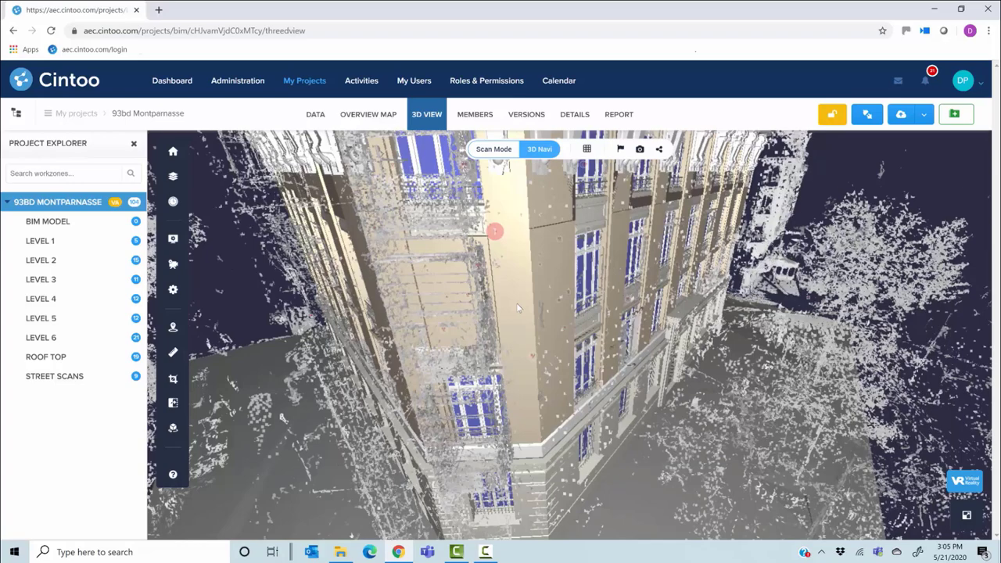
mouse_move(516, 303)
mouse_down()
mouse_move(602, 305)
mouse_move(514, 310)
mouse_up()
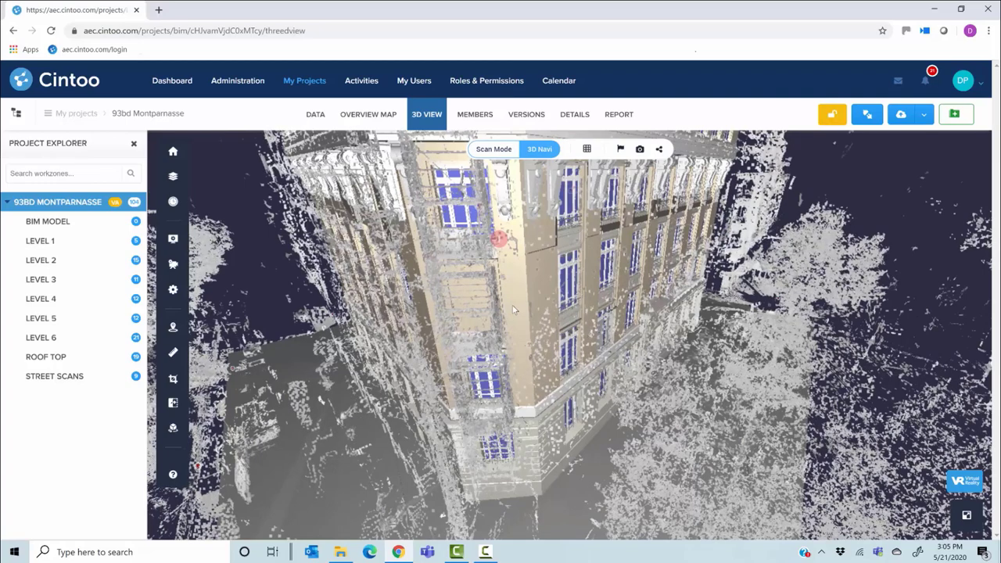
Review the manual alignment tool's selection, translation and rotation options, then close it without aligning anything
click(173, 432)
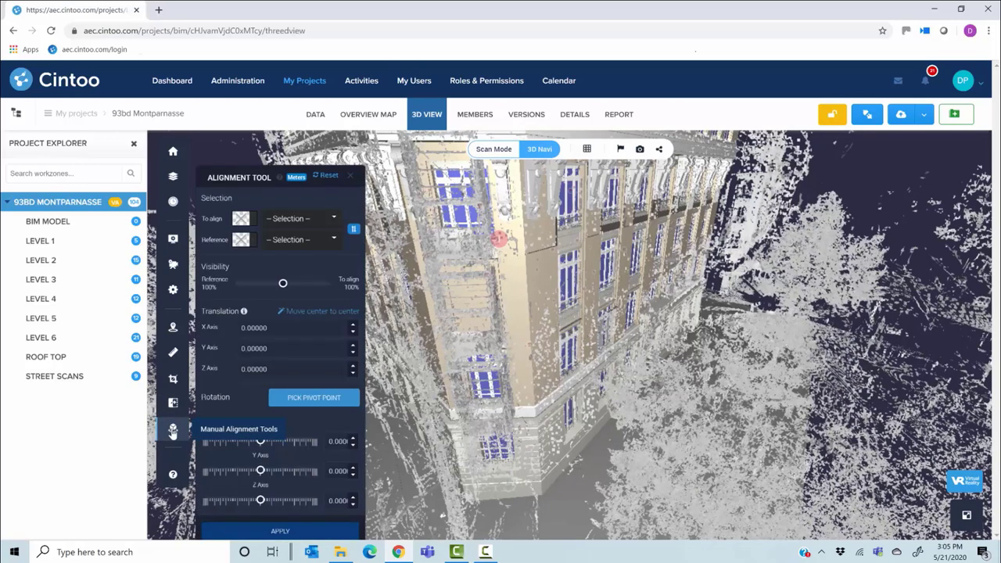
click(350, 177)
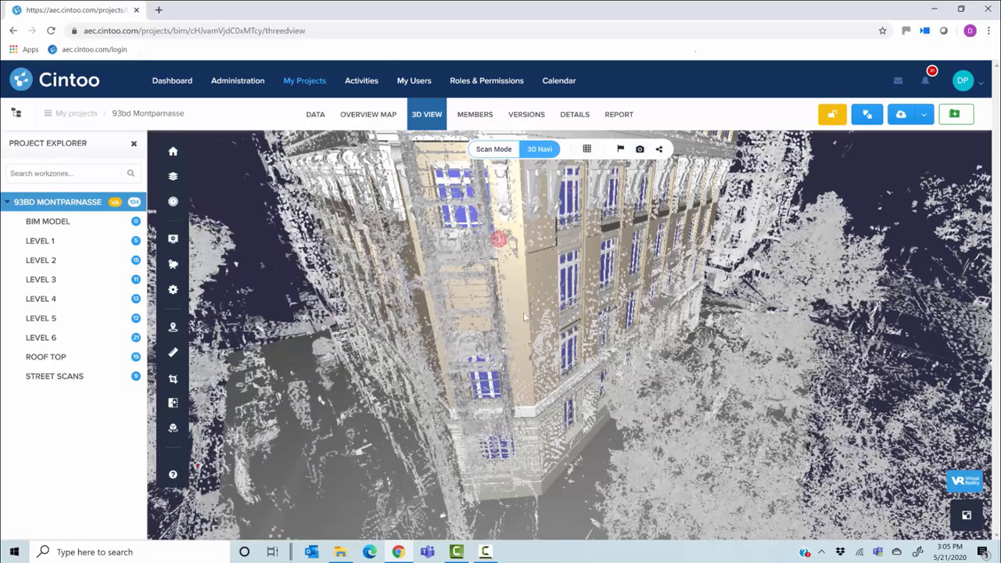
Enter the N1_1228 scan at the building's corner and switch its display to 3D Surface
drag(523, 312, 537, 263)
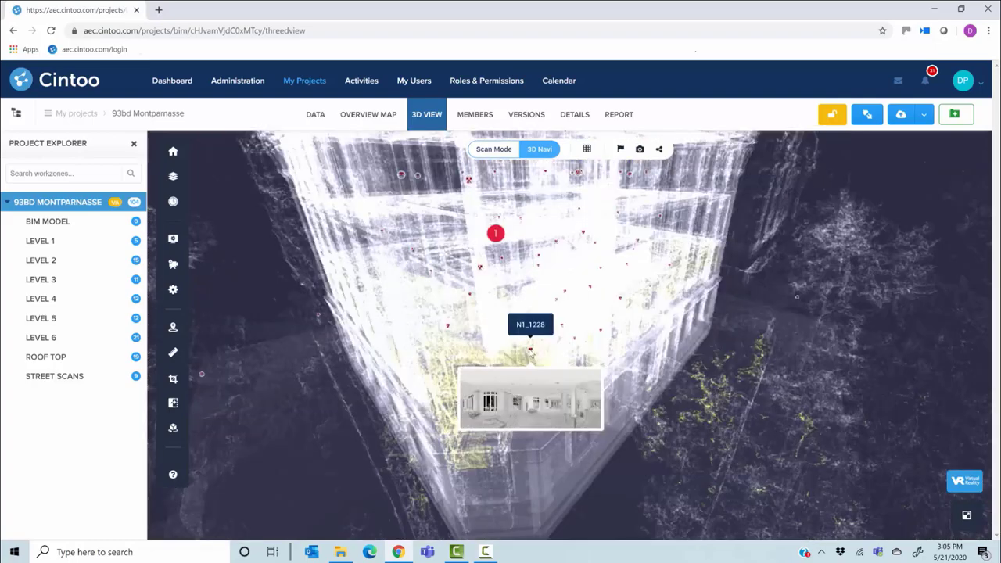
click(530, 354)
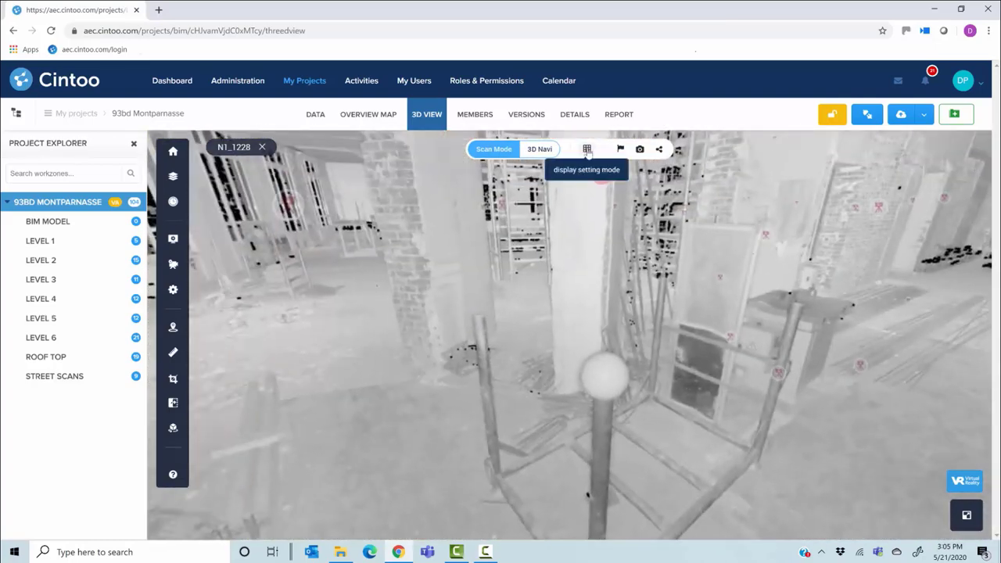
click(587, 148)
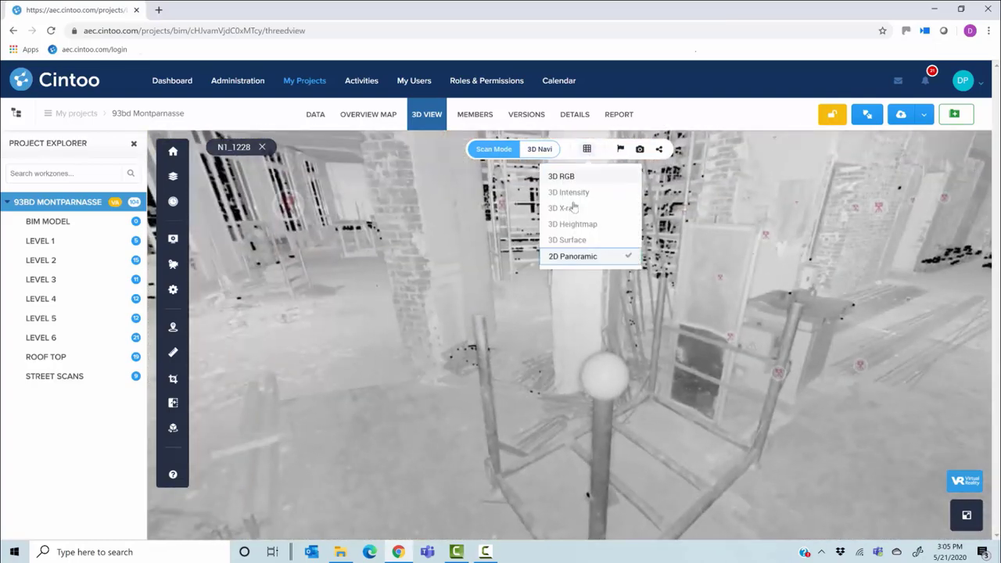
click(577, 240)
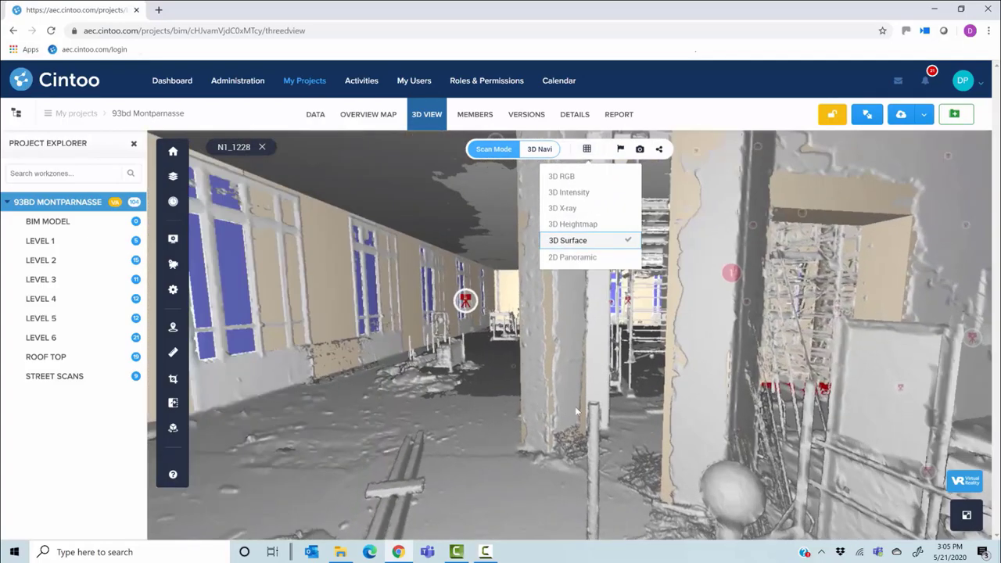
Move from the N1_1228 scan to the neighbouring N1_1227 scan along the window wall
drag(575, 406, 395, 379)
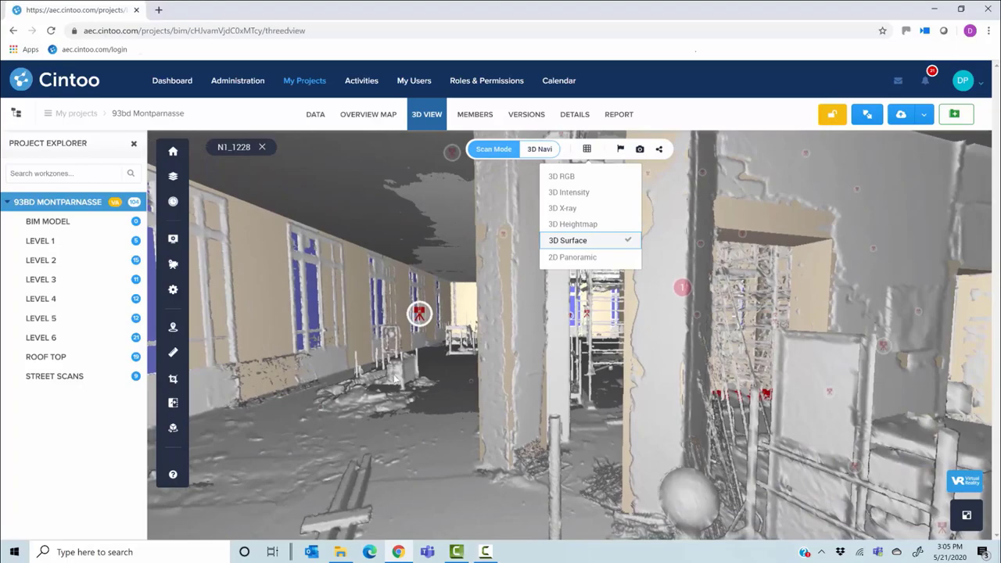
click(395, 378)
click(419, 314)
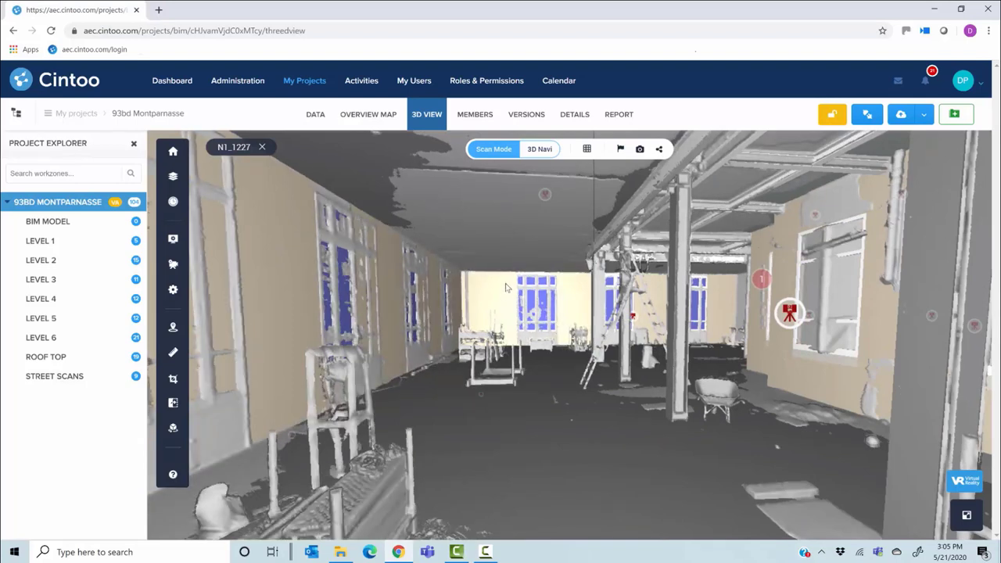
Compare All scans against All models as the reference, with the Visual Diff Tool turned on
click(173, 404)
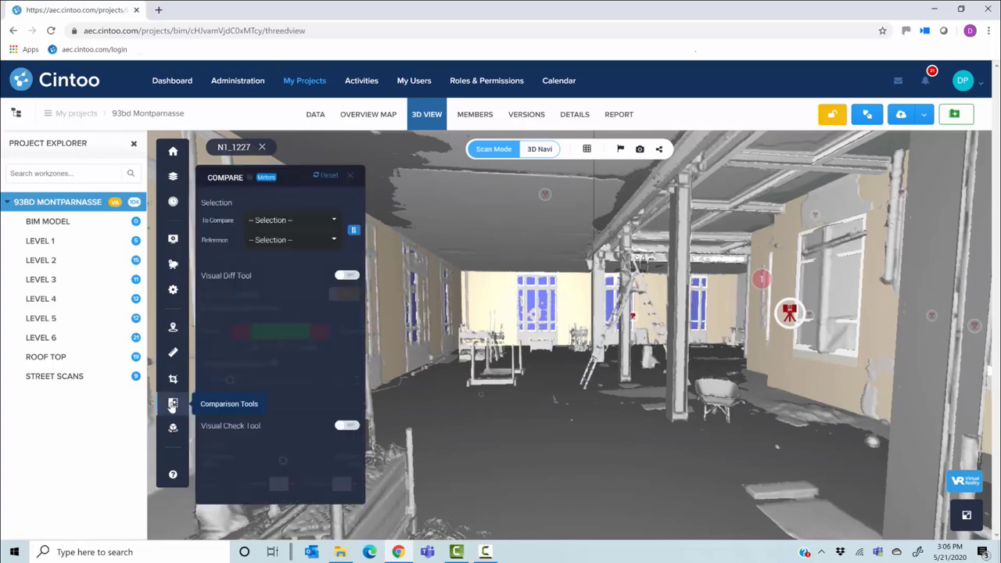
click(293, 223)
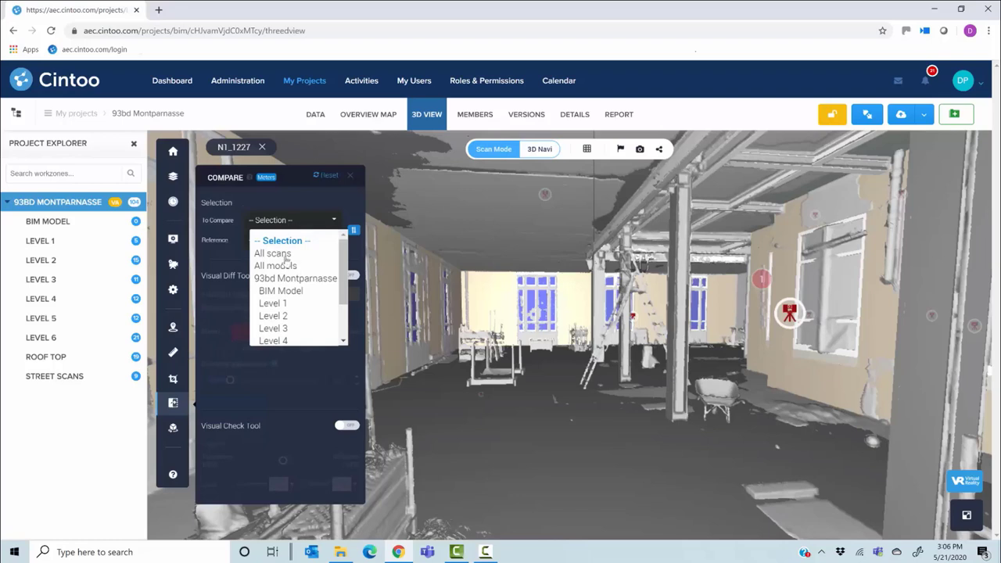
click(274, 253)
click(281, 240)
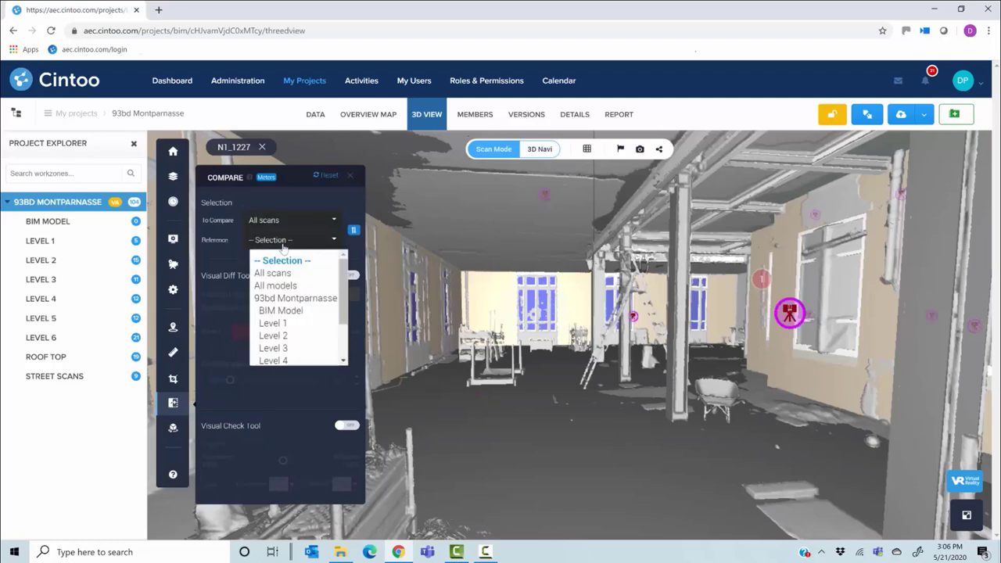
click(282, 288)
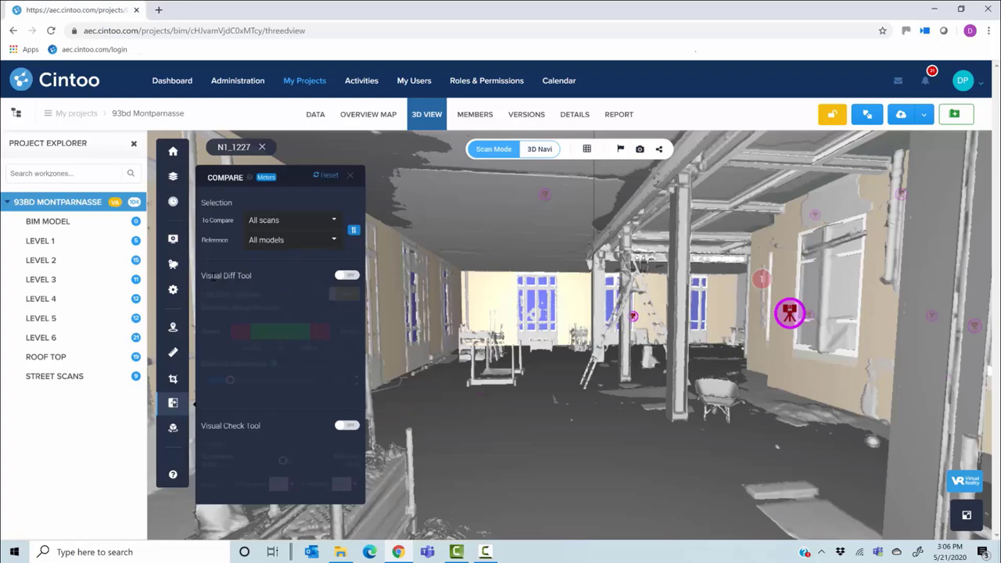
click(350, 276)
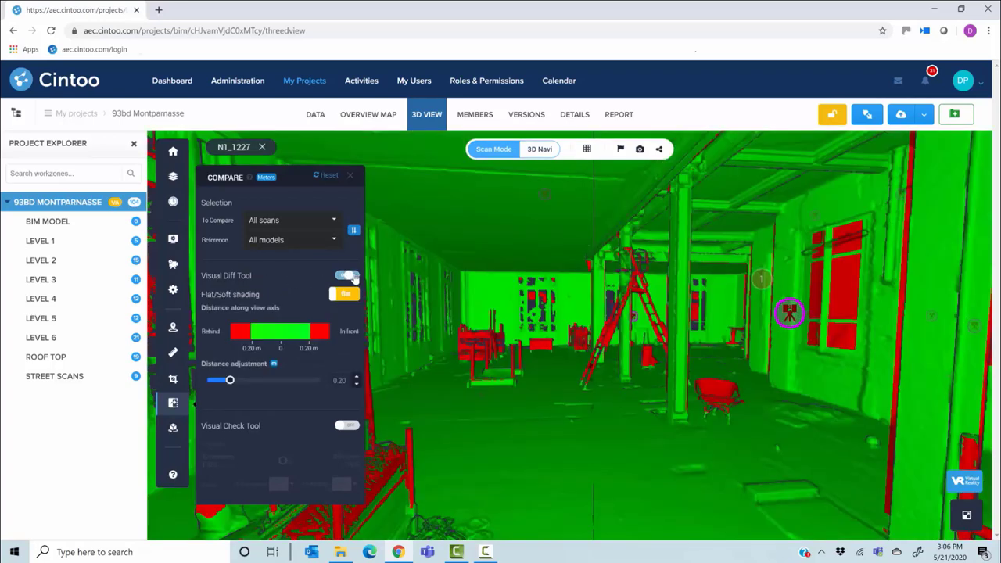
Set the Visual Diff distance adjustment to 0.11 m and inspect the deviations around the N1_1227 scan
drag(230, 382, 220, 382)
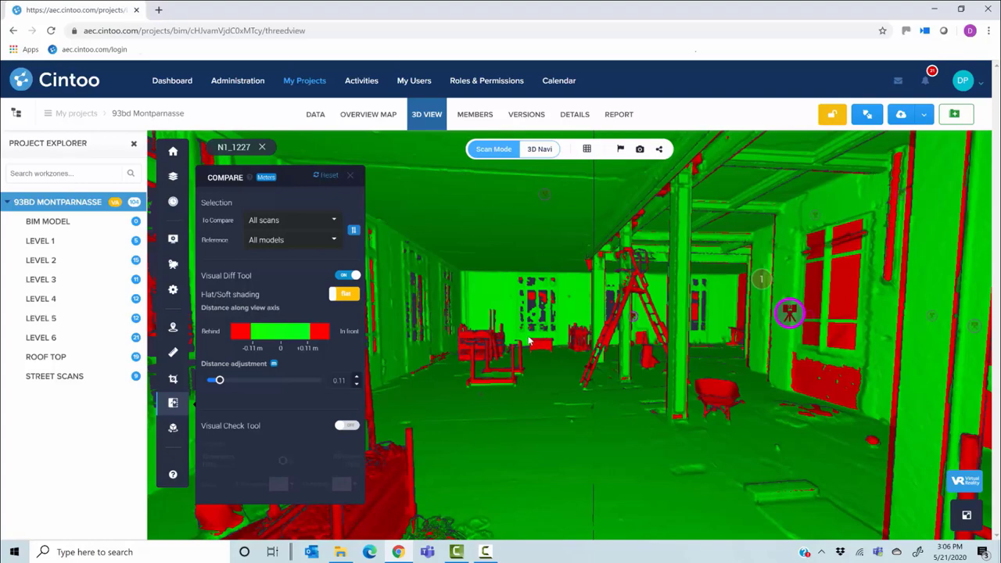
drag(501, 347, 475, 345)
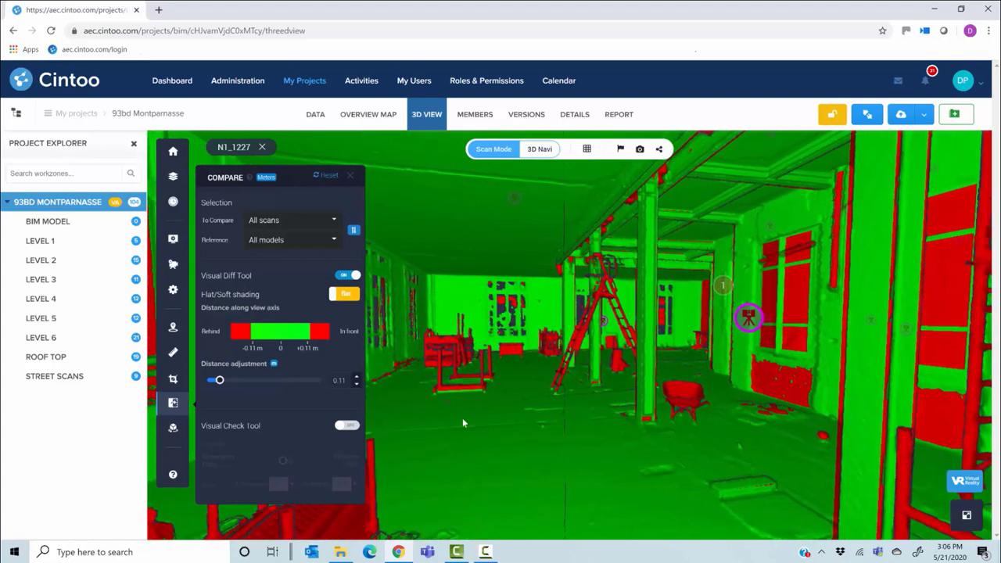
drag(462, 418, 665, 340)
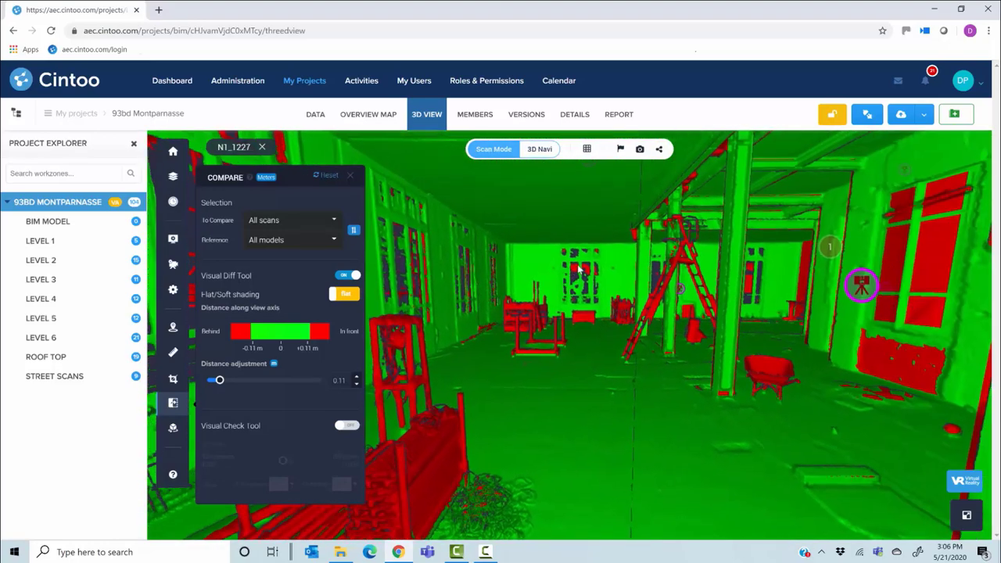
Move to the N1_1225 scan and inspect the deviations around the interior partition wall
click(664, 243)
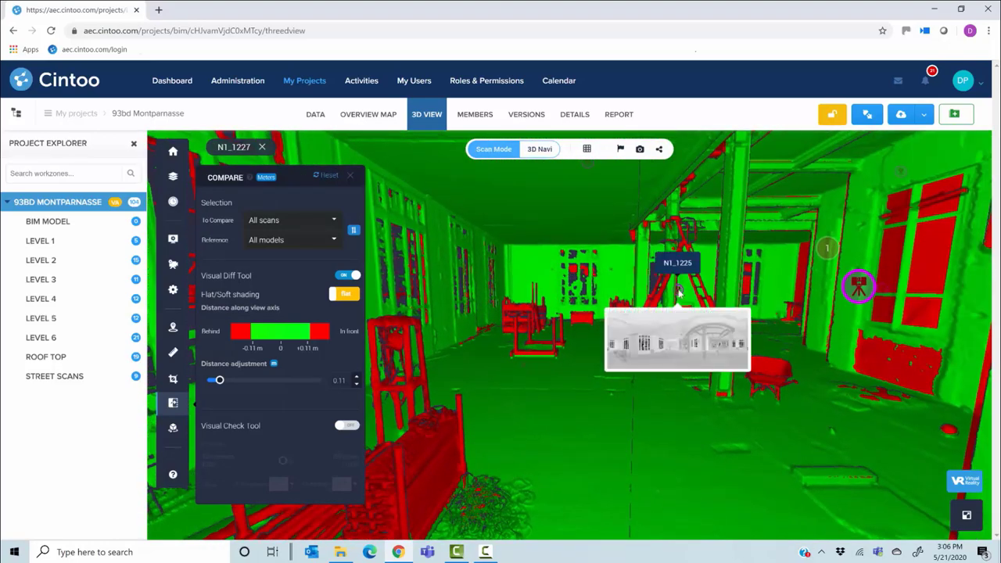
click(678, 294)
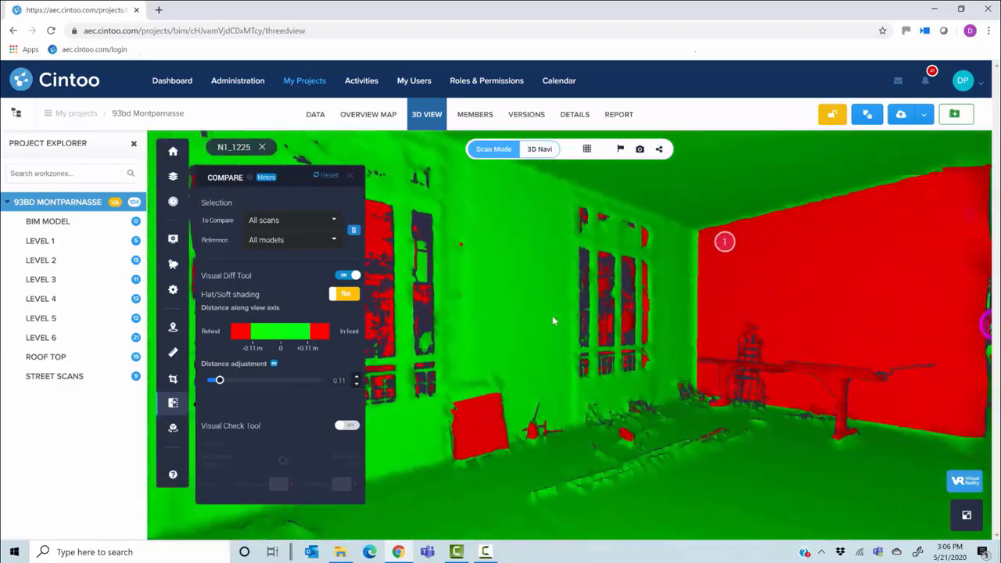
mouse_move(552, 321)
mouse_down()
mouse_move(638, 400)
mouse_move(661, 395)
mouse_up()
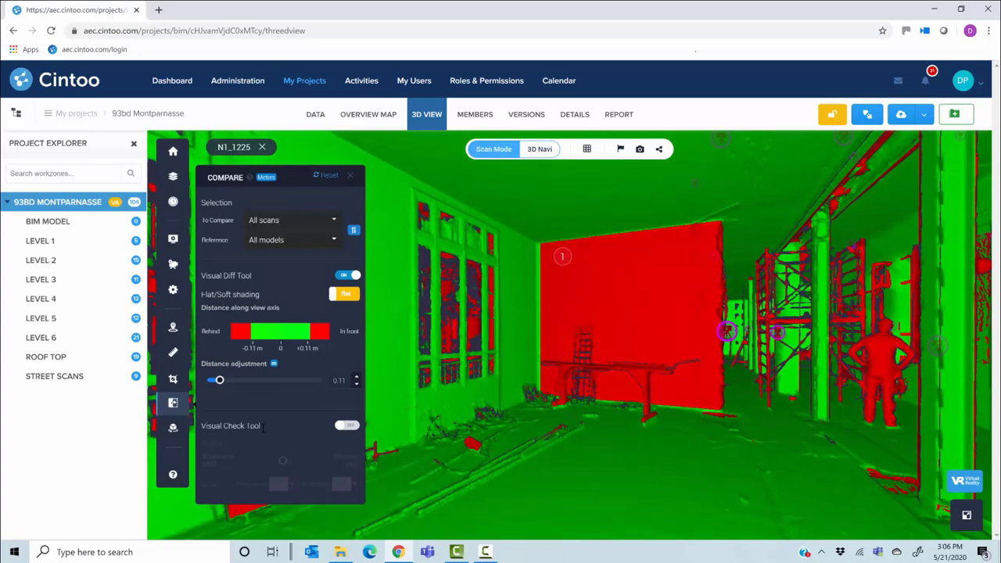
Turn on the Visual Check Tool and show the scans alone by setting the reference visibility to 0%
click(353, 426)
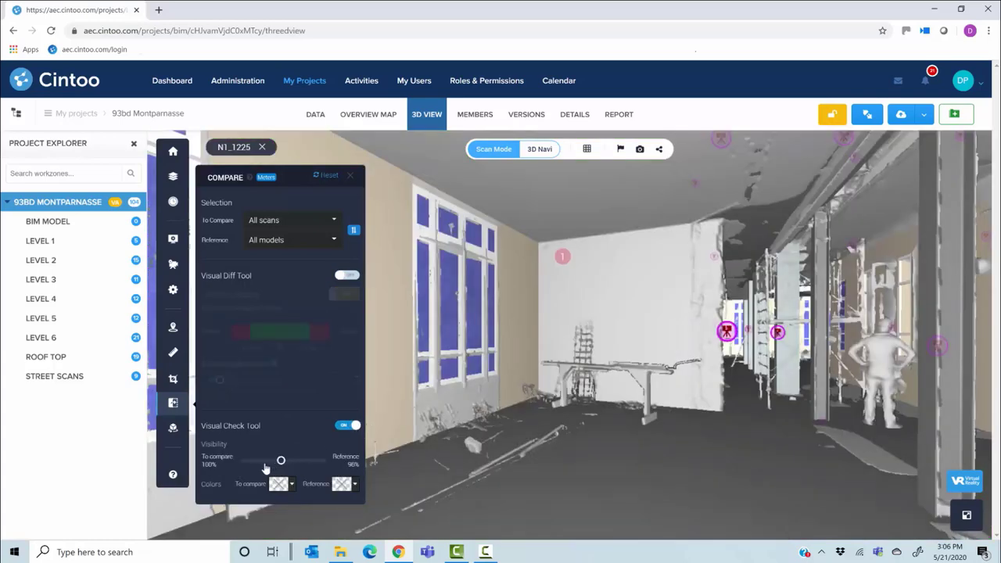
drag(283, 463, 231, 469)
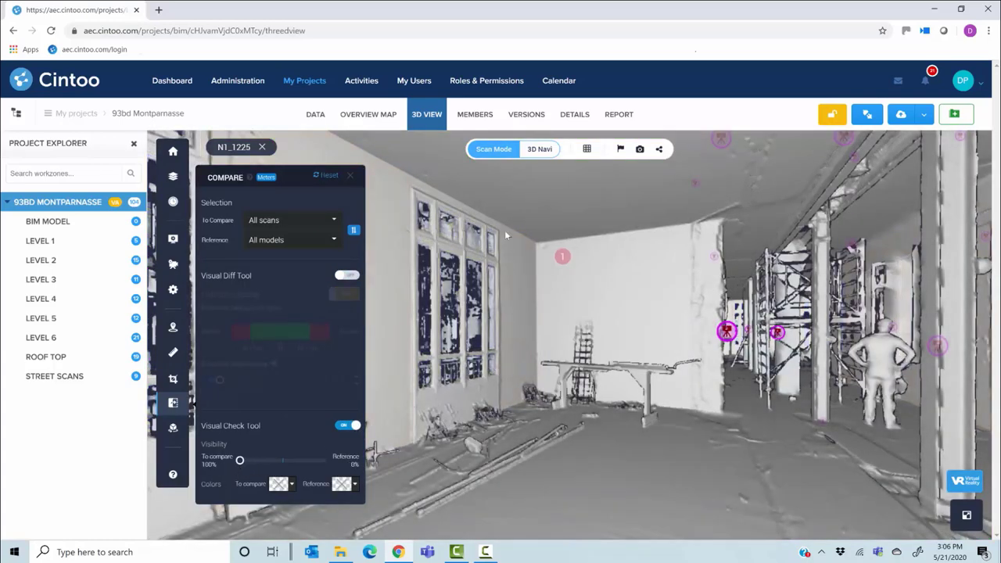
mouse_move(505, 234)
mouse_down()
mouse_move(519, 314)
mouse_move(514, 243)
mouse_up()
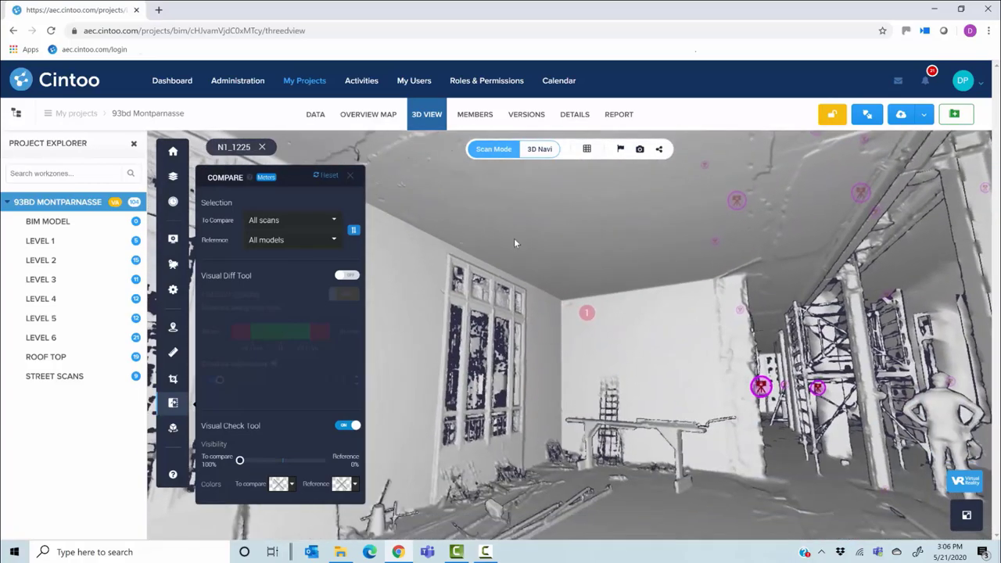
drag(721, 324, 646, 301)
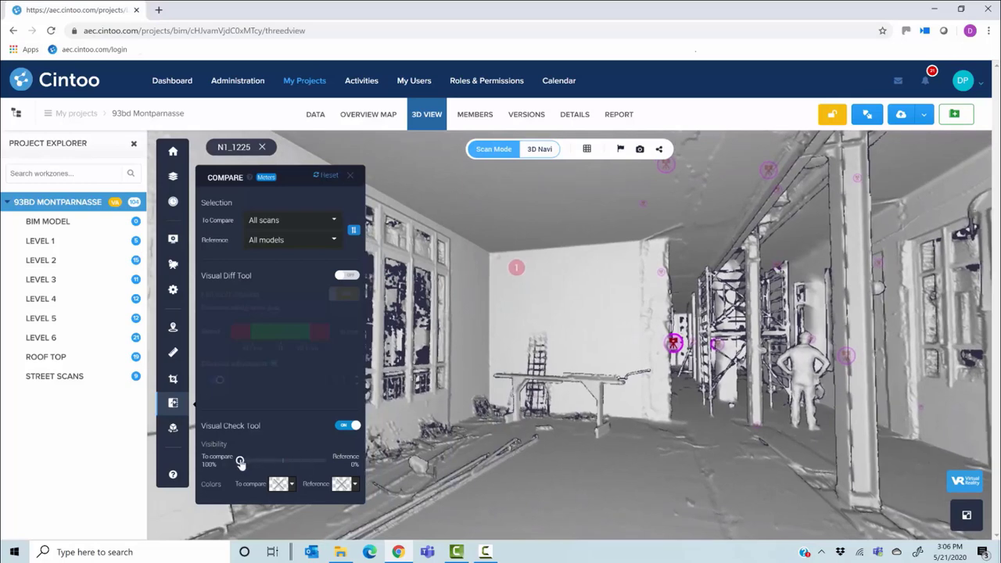
Show the BIM models alone, blend the scans back in at 98% with the reference at 100%, and close the comparison settings
drag(240, 462, 344, 465)
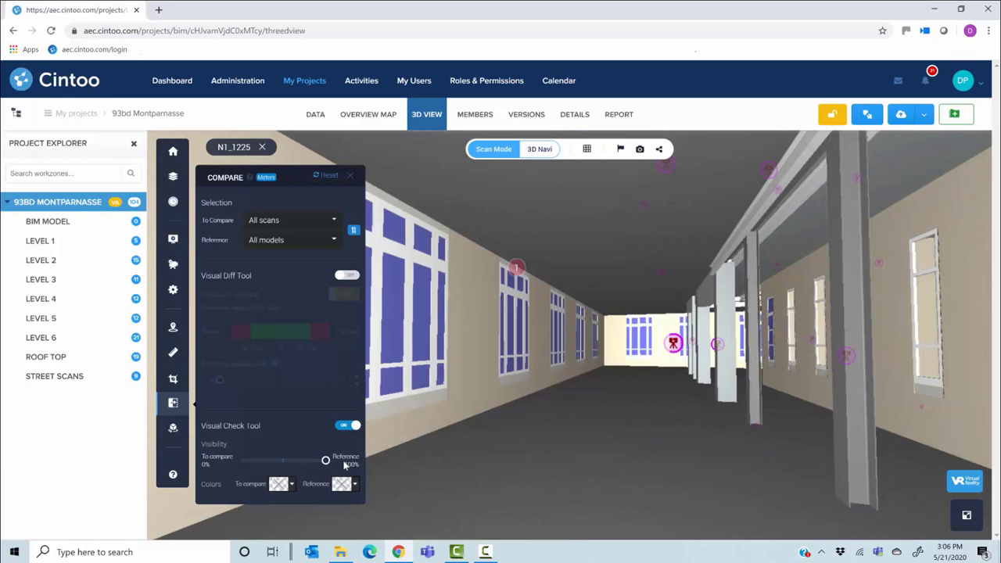
drag(325, 462, 283, 463)
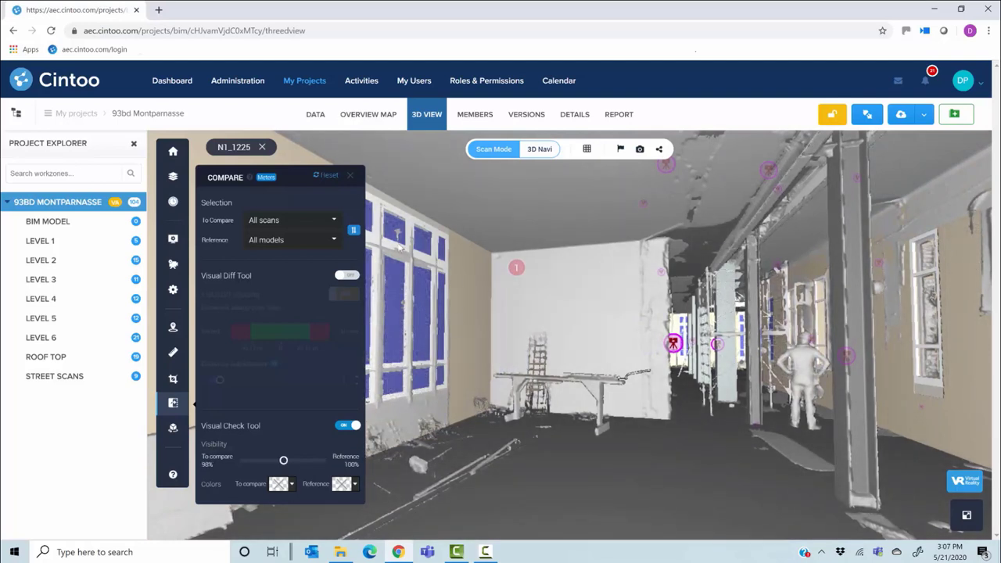
click(352, 177)
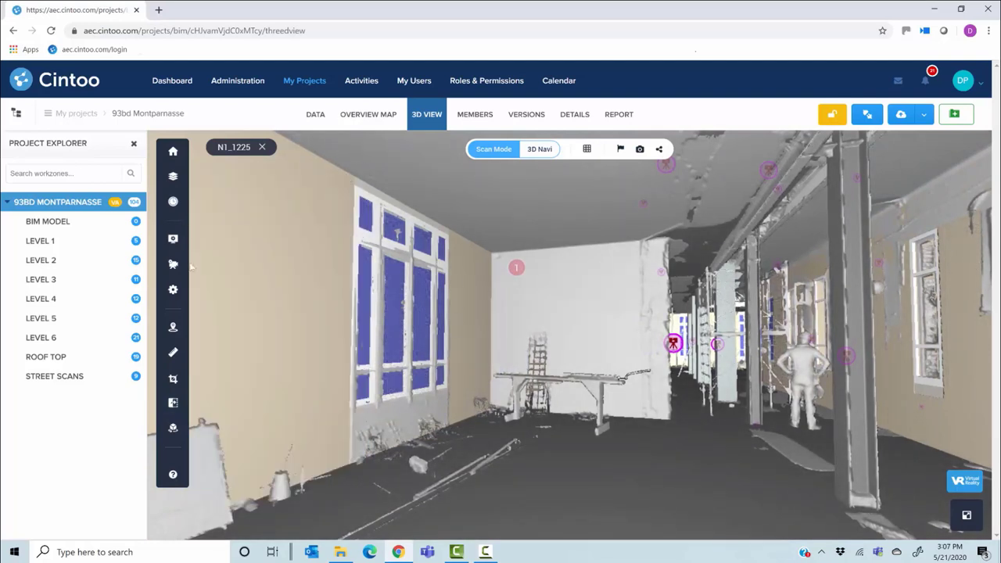
Place a new Issue annotation on the white partition wall in the N1_1225 scan
click(173, 327)
click(304, 419)
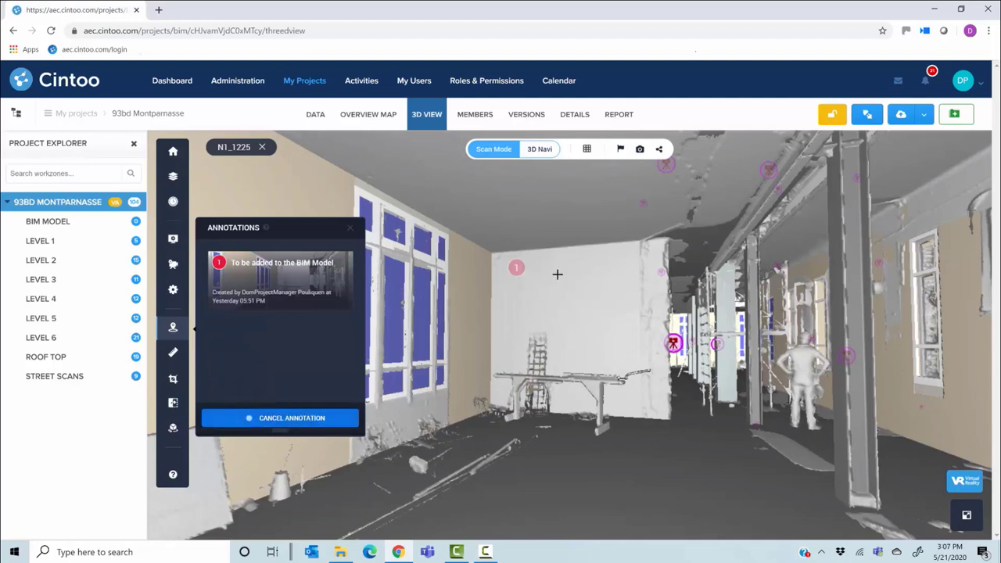
click(559, 279)
click(583, 310)
click(585, 376)
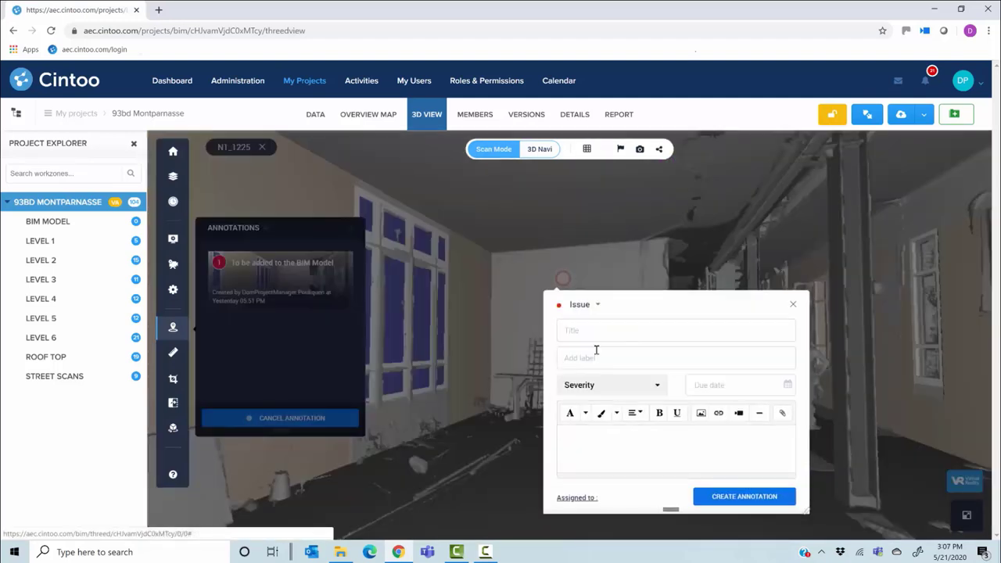
Title the annotation "To be added to the BIM Model" and add the label "Wall"
click(588, 330)
click(635, 400)
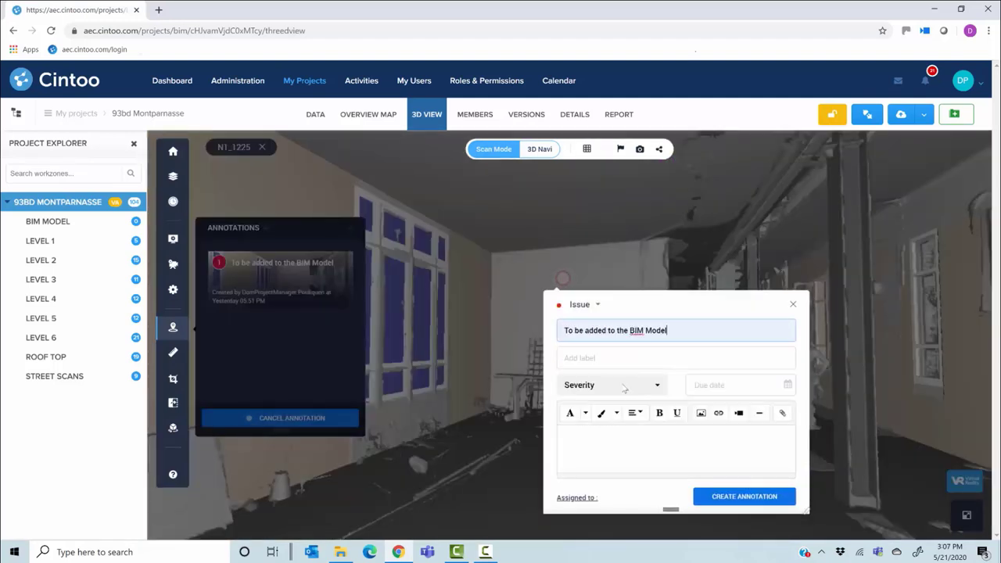
click(596, 358)
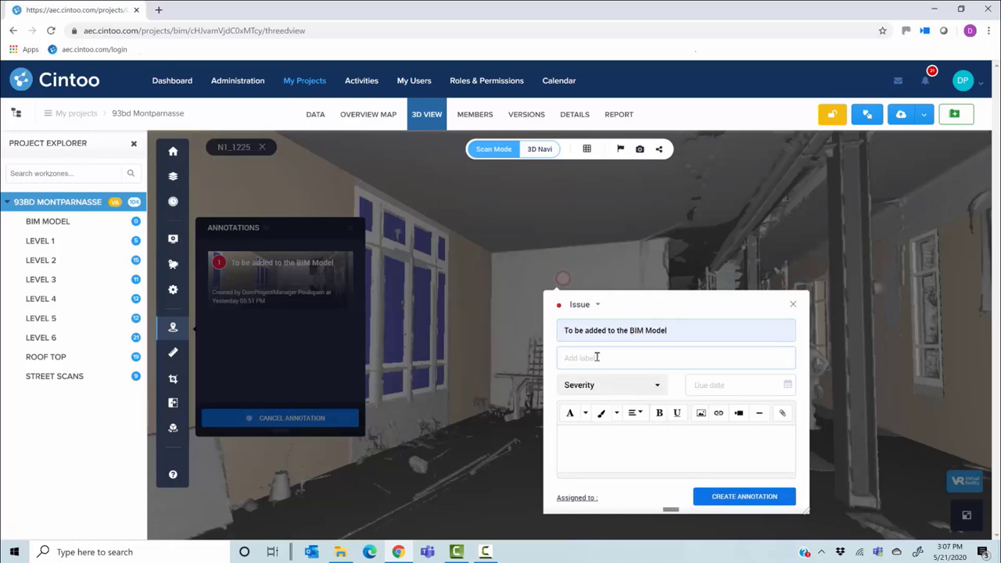
text(Wall)
key(Return)
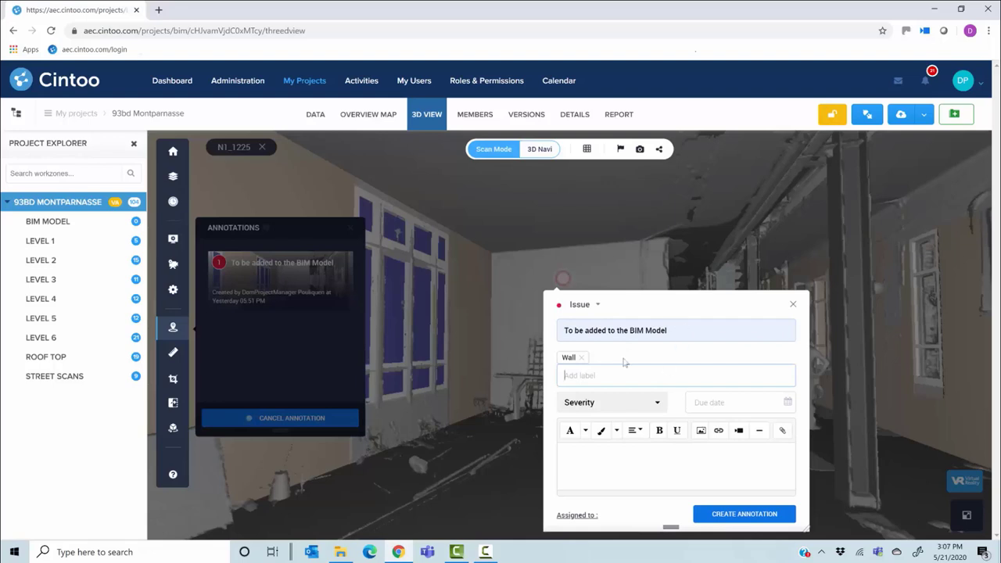
Set the annotation's severity to High and its due date to May 30, 2020
click(603, 400)
click(596, 461)
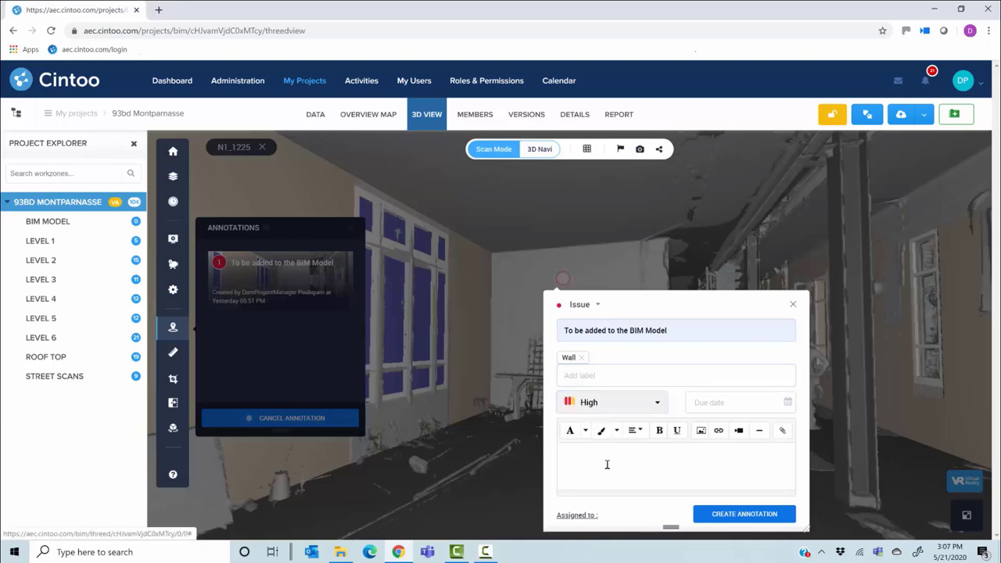
click(731, 403)
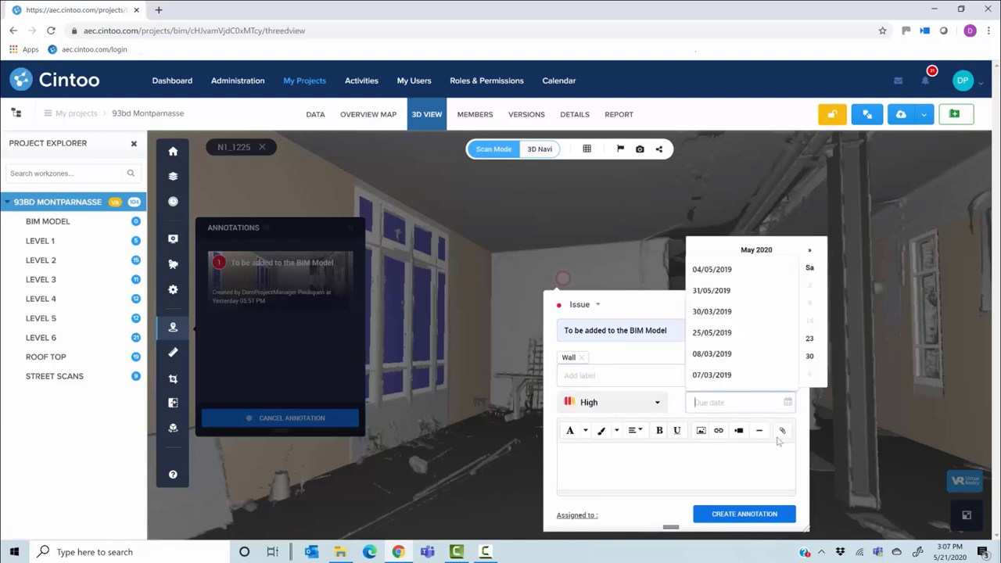
click(809, 356)
Assign the annotation to the project manager and create it
click(585, 516)
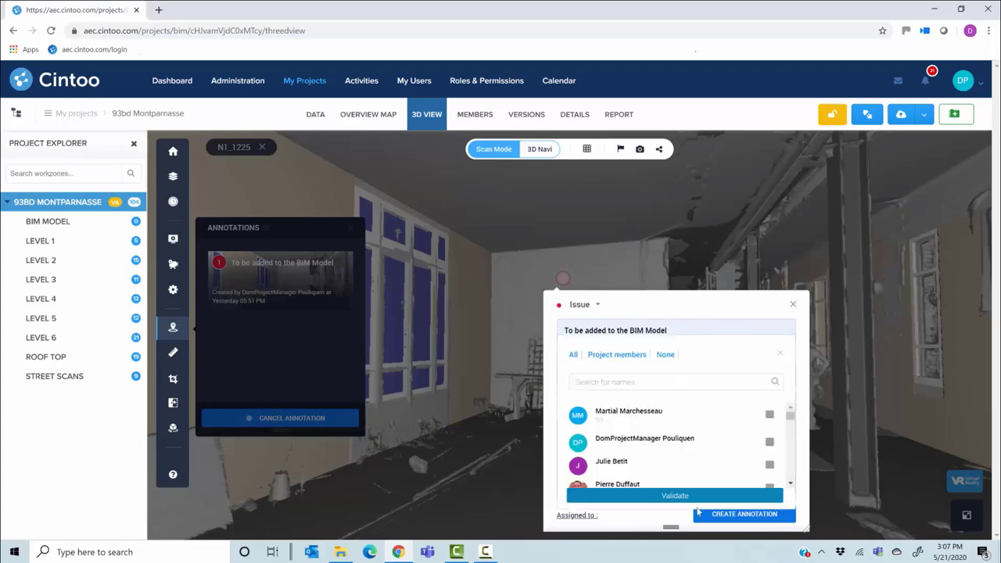
click(769, 441)
click(693, 498)
click(716, 536)
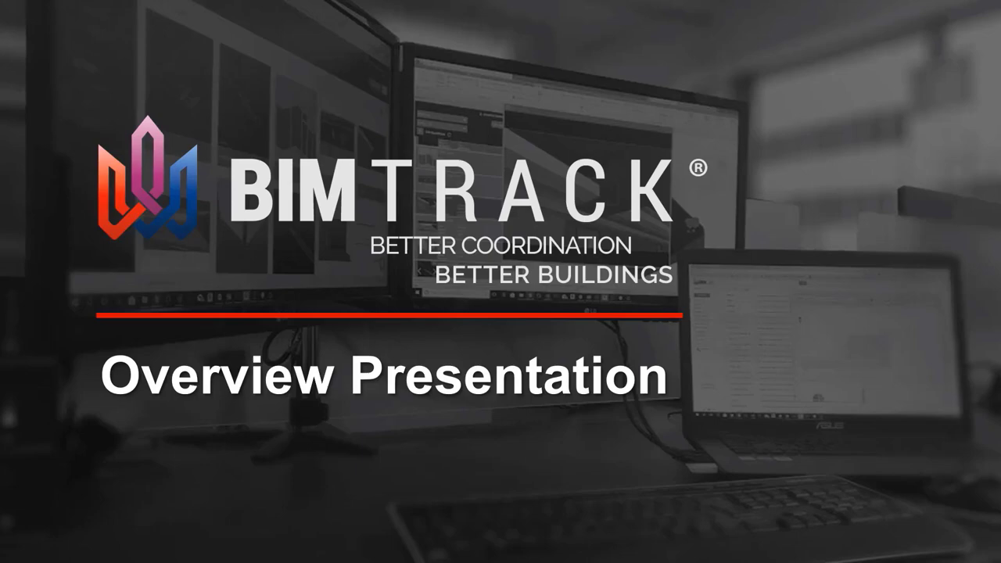
key(Right)
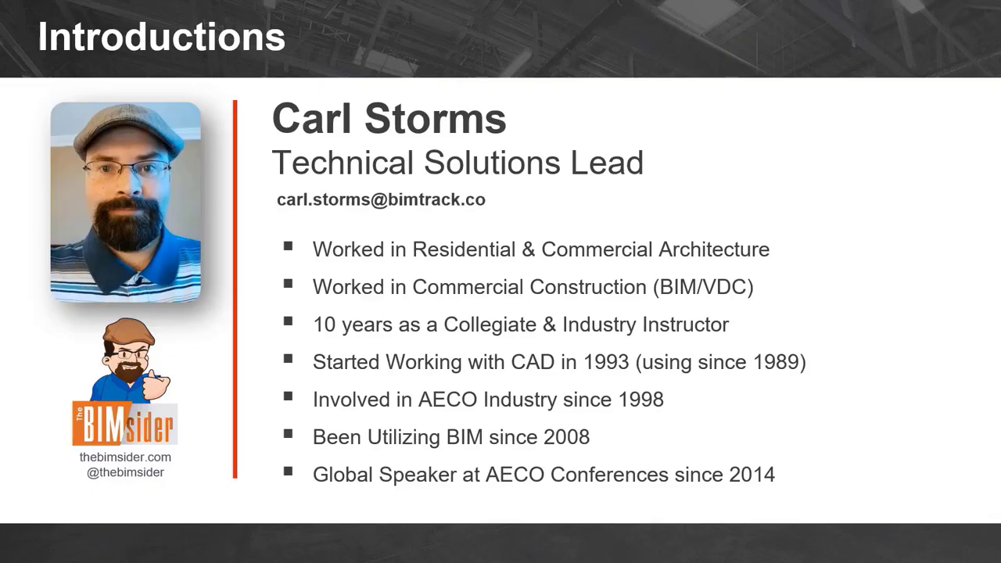
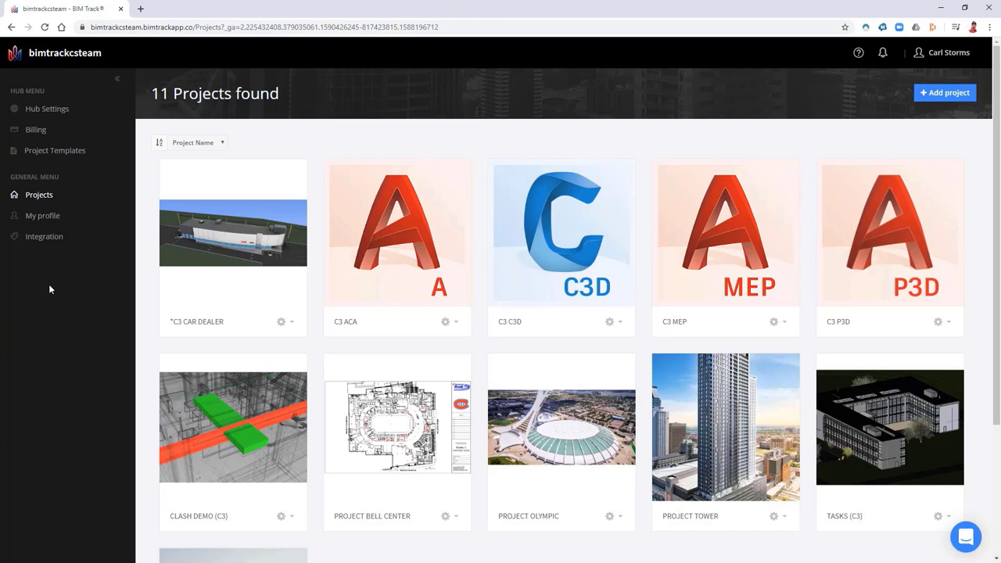
In BIM Track, open the *C3 Car Dealer project and review the dashboard's activity timeline and date range options, leaving the range as is
mouse_move(278, 242)
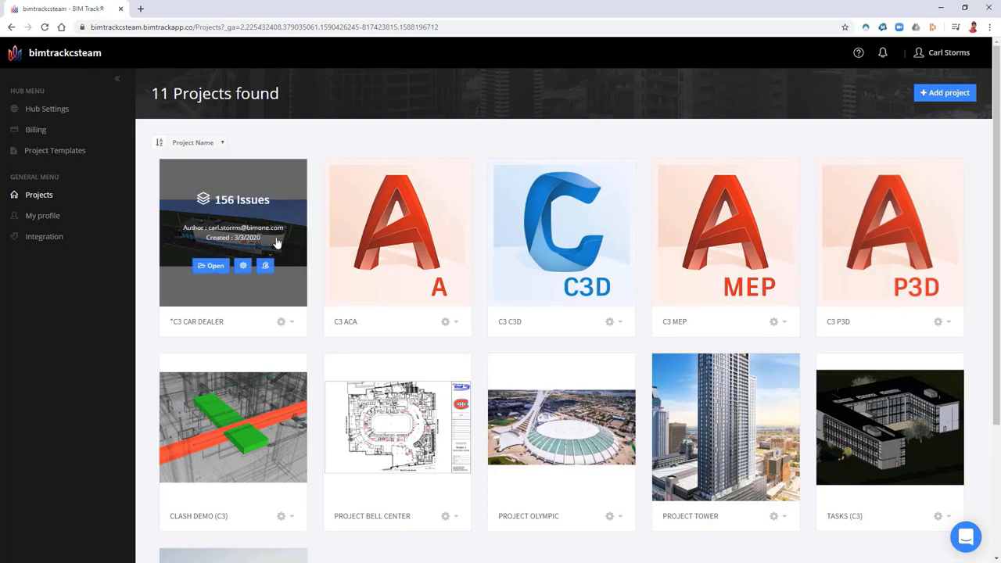
click(276, 244)
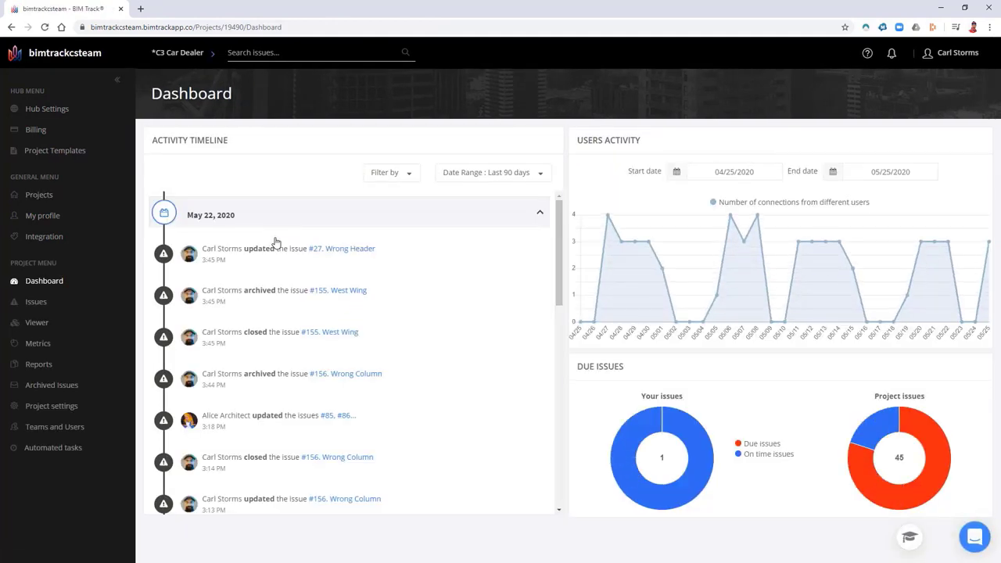
scroll(462, 381, down, 10)
scroll(460, 383, up, 10)
click(543, 176)
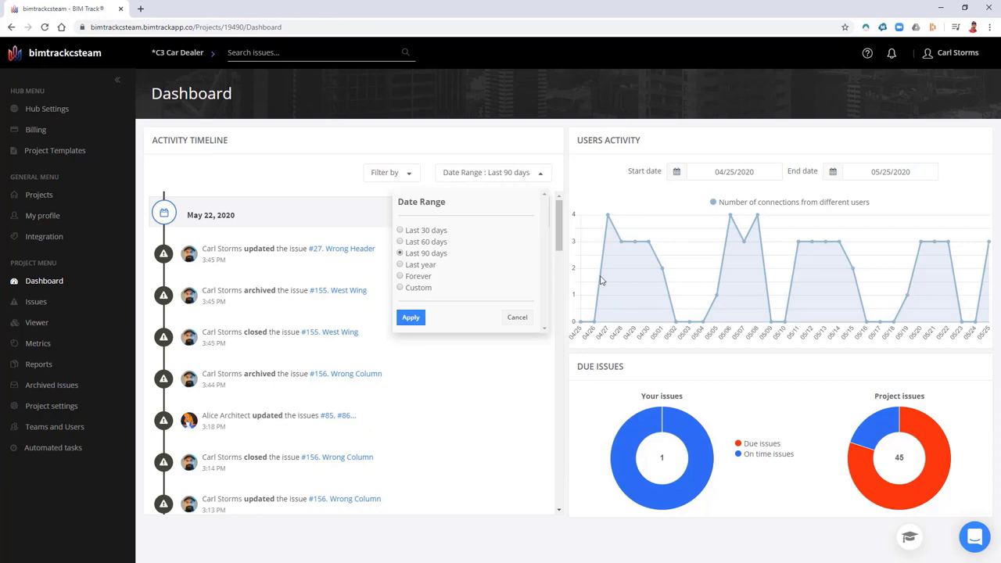
click(516, 320)
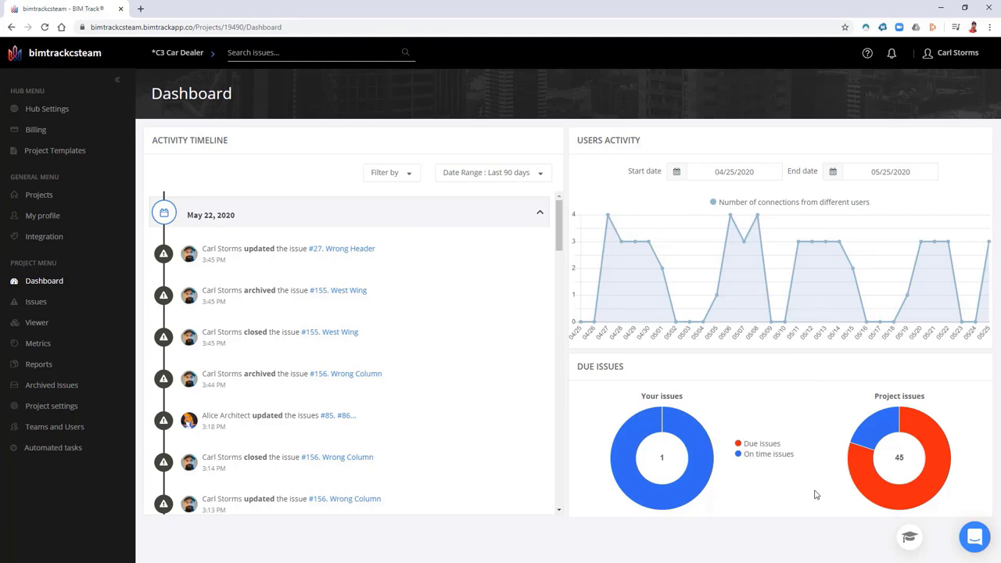
Open the project's issues and browse through the issue cards
click(36, 305)
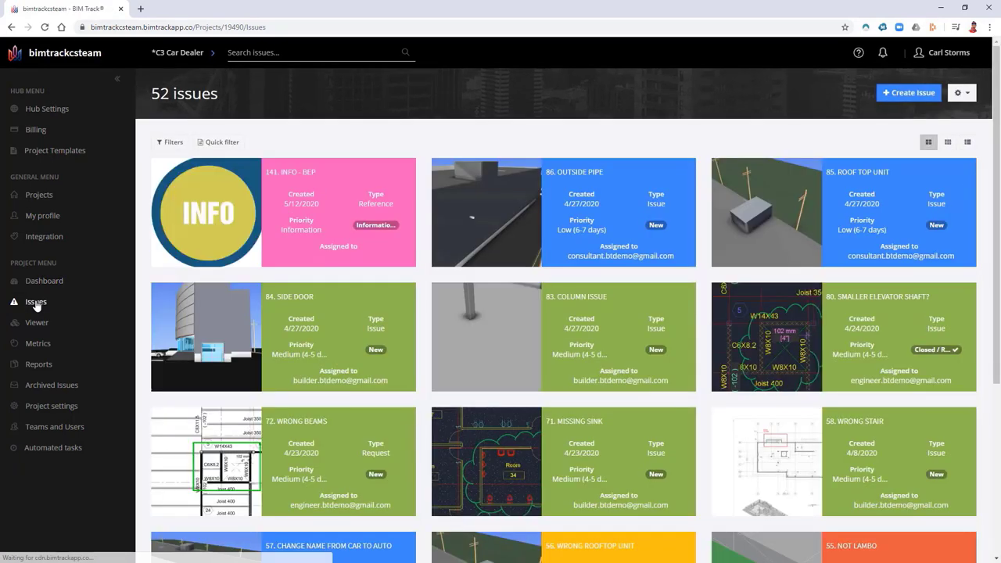
scroll(561, 329, down, 2)
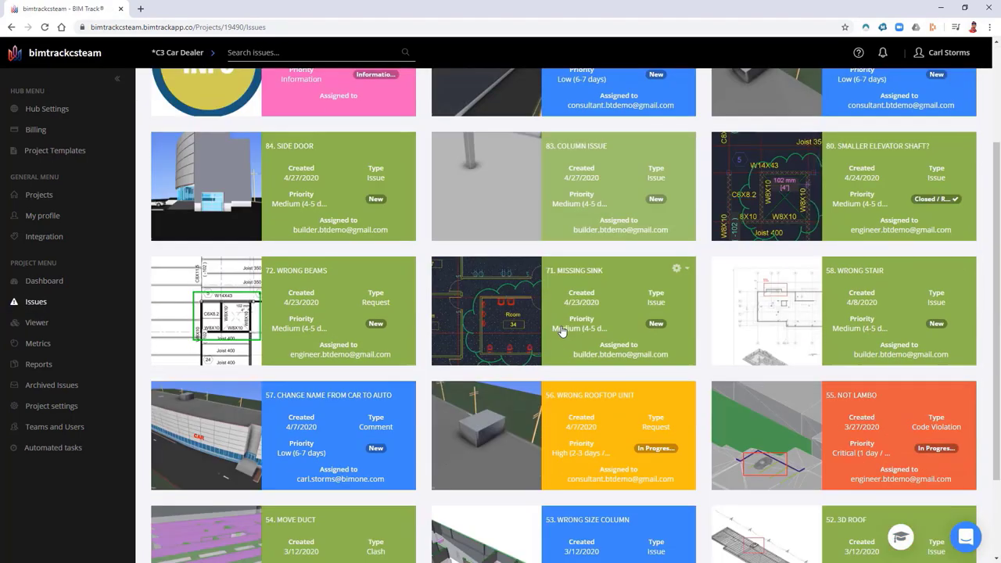
scroll(561, 328, down, 2)
scroll(561, 329, up, 5)
Search the issues for 27, open the Wrong Header issue and review its details and comments
click(274, 52)
text(27)
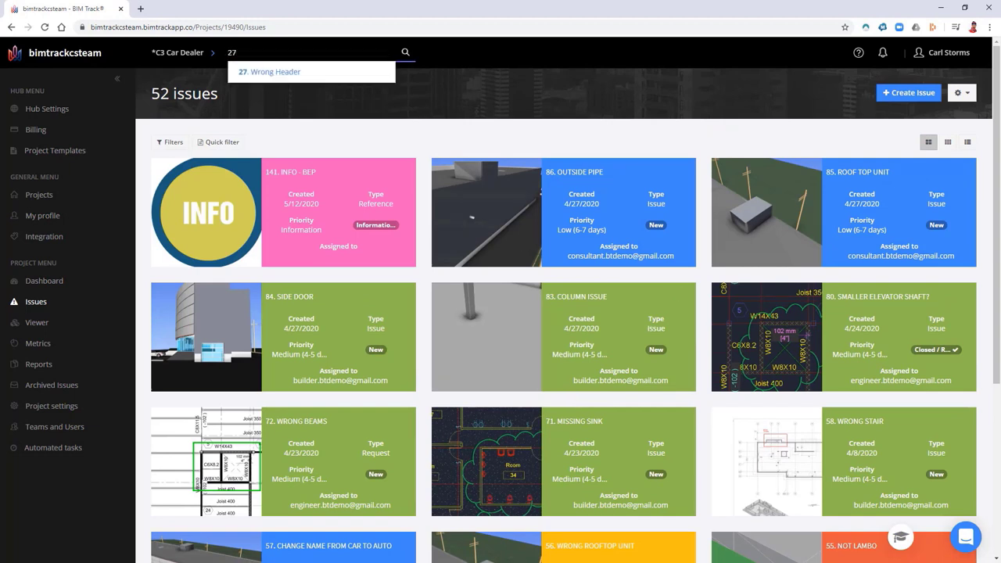
click(285, 71)
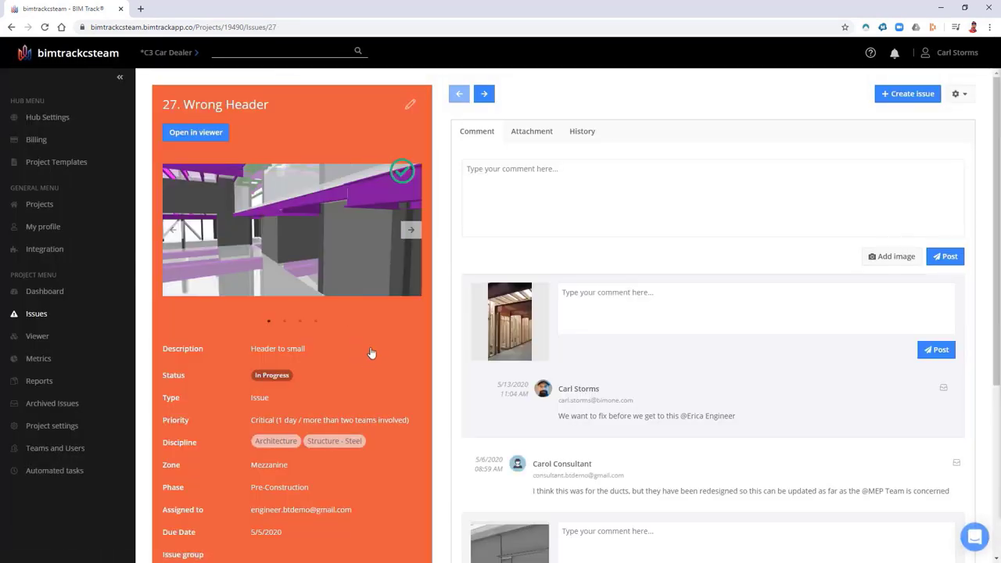
scroll(366, 359, down, 4)
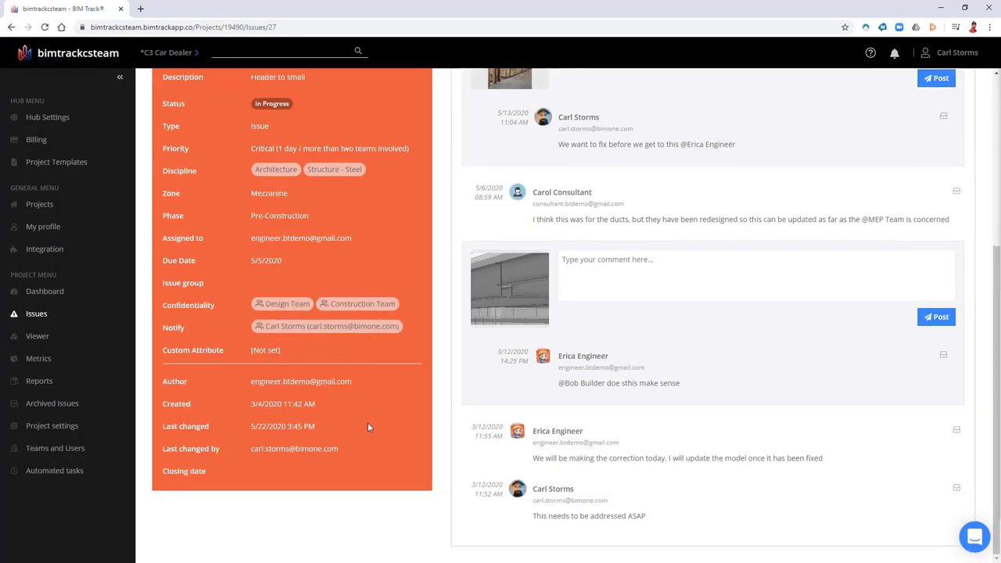
scroll(368, 423, up, 3)
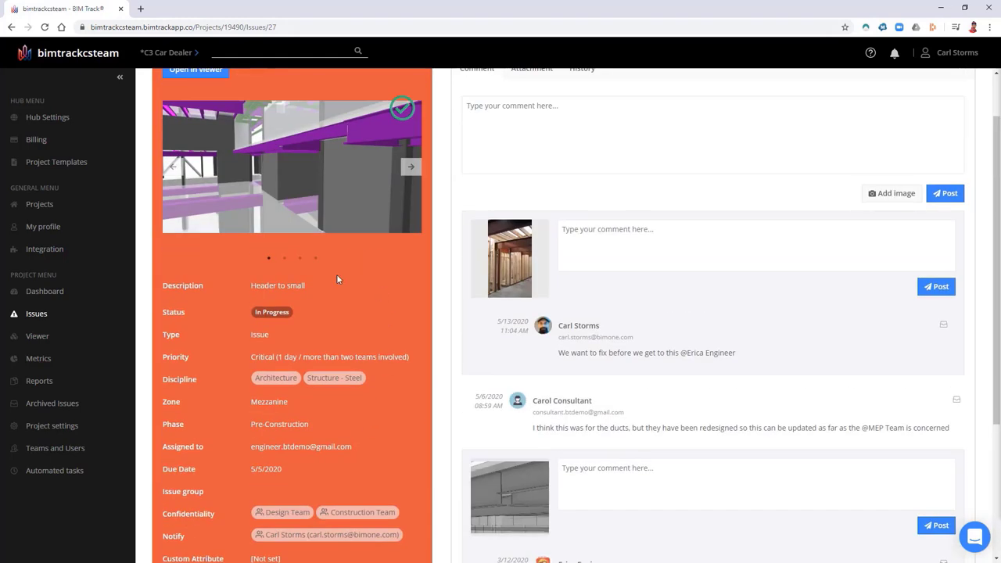
scroll(340, 270, up, 1)
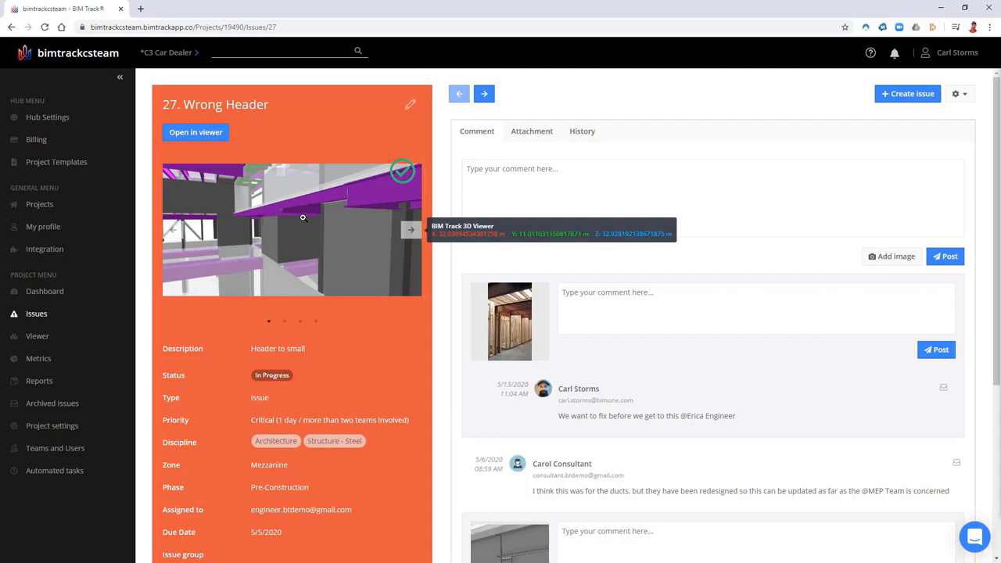
Read through the issue's comment thread and bring up the users and teams available to mention in a reply, without choosing one
scroll(408, 390, down, 2)
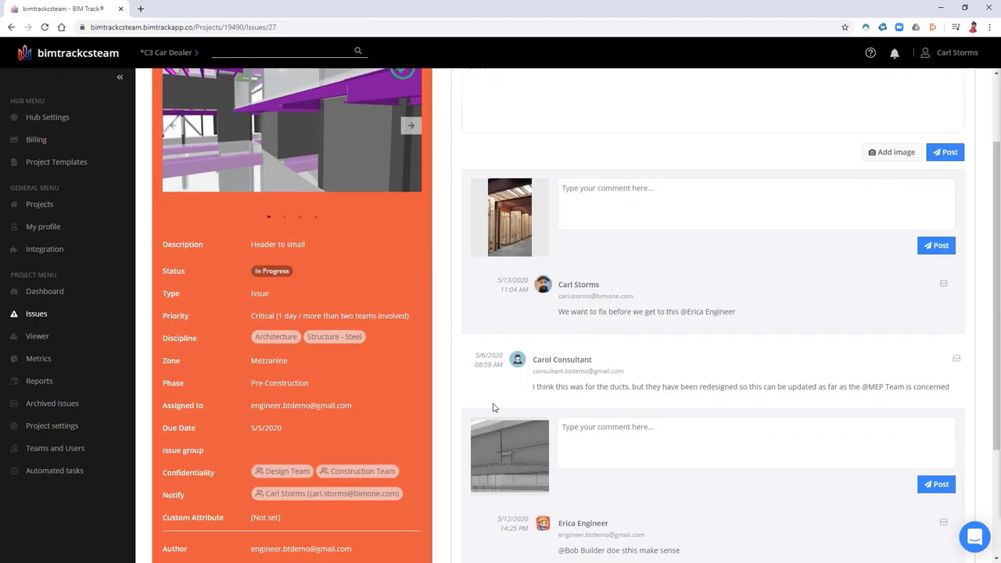
scroll(778, 391, down, 3)
scroll(656, 407, up, 5)
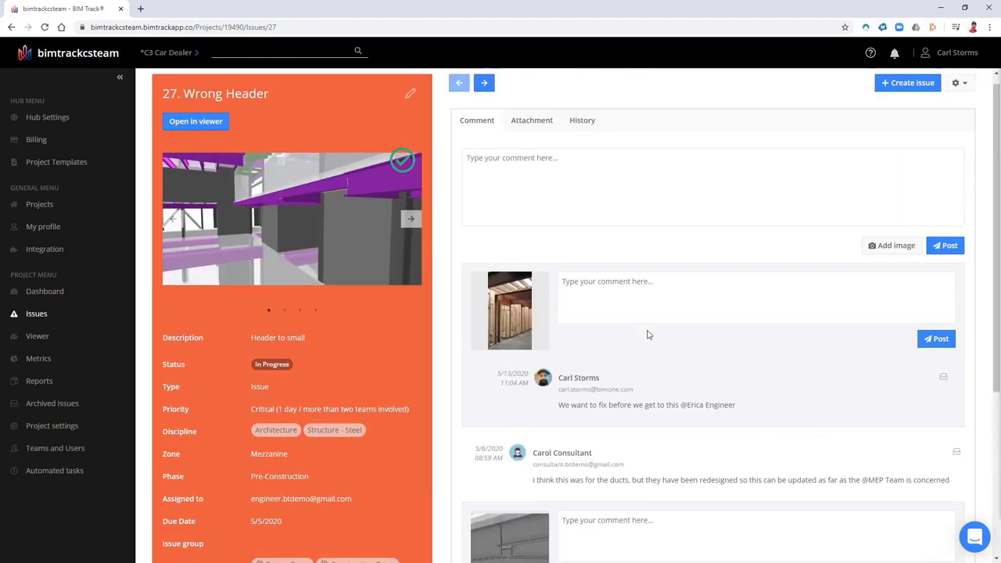
scroll(632, 248, down, 4)
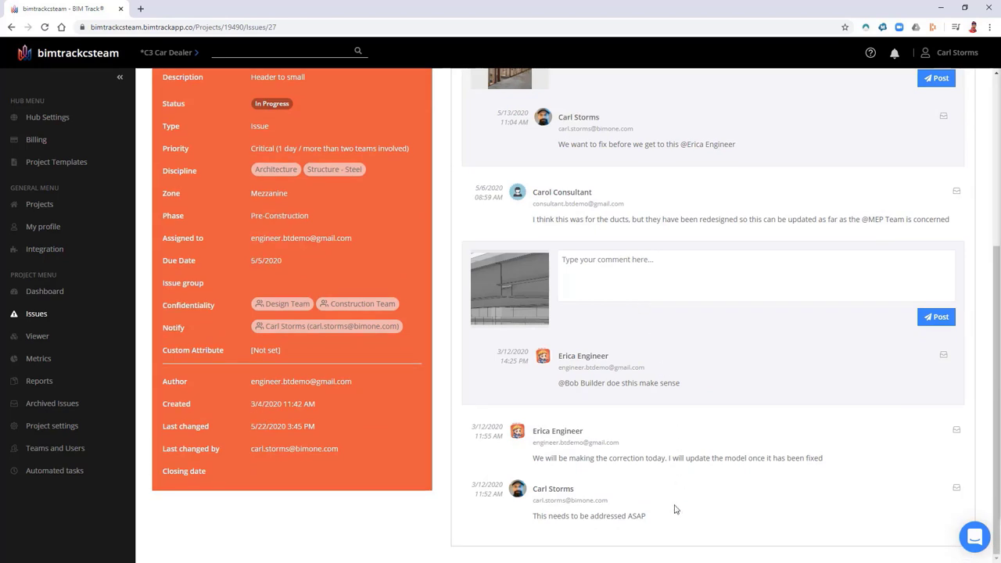
scroll(697, 269, up, 2)
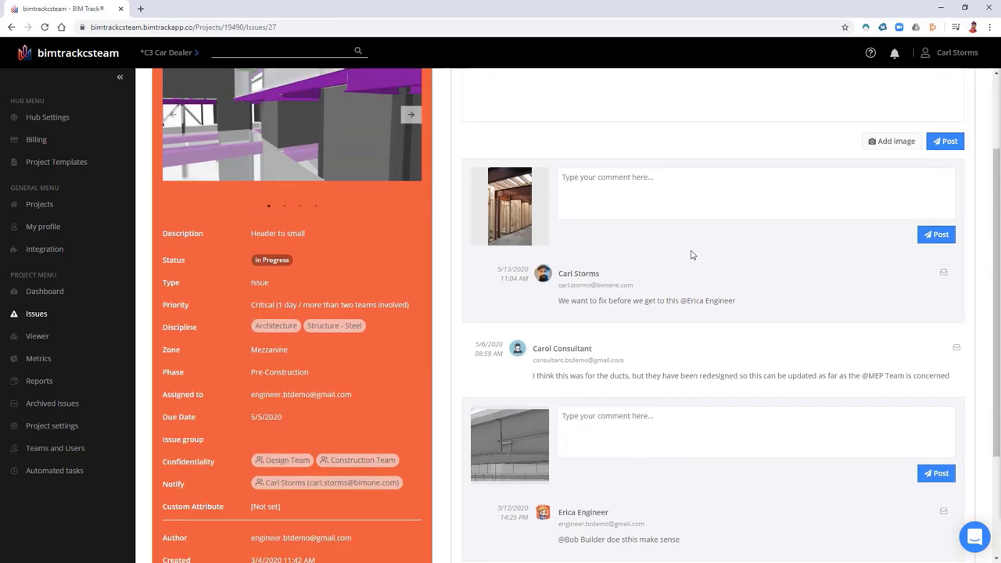
click(660, 419)
text(@)
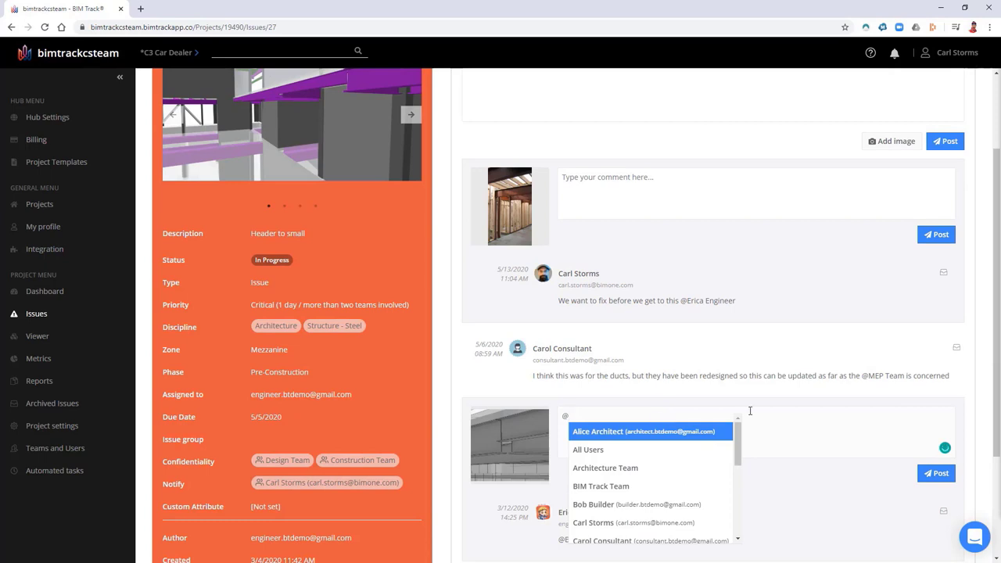
key(Escape)
scroll(671, 255, up, 3)
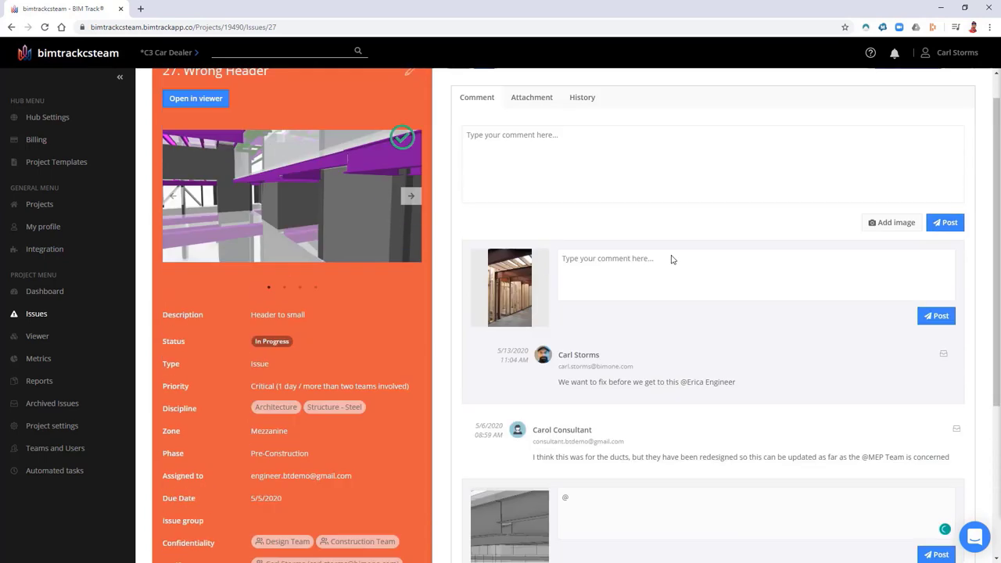
Review the Wrong Header issue's attached files and its change history
click(534, 134)
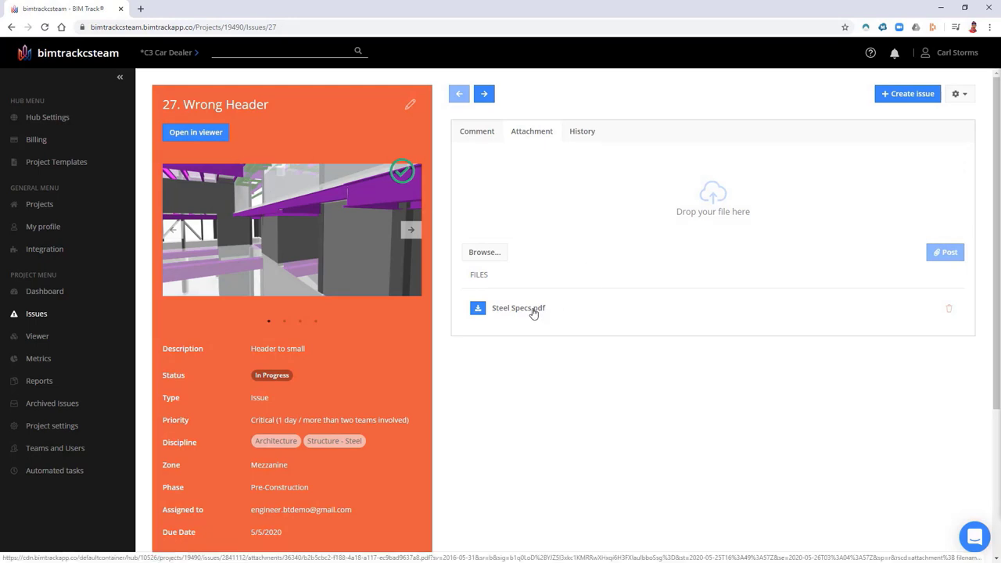
click(589, 133)
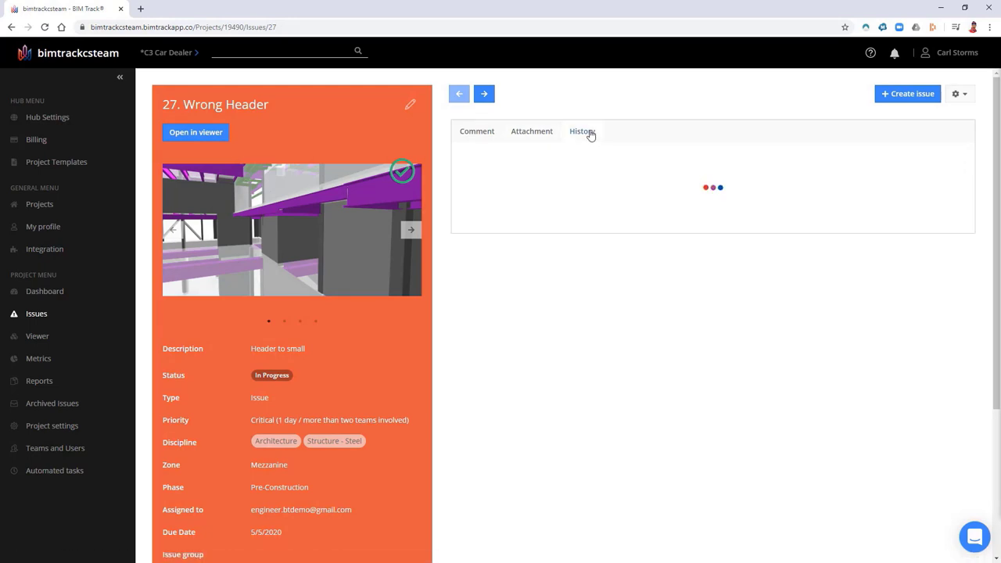
scroll(617, 353, down, 3)
scroll(617, 353, up, 3)
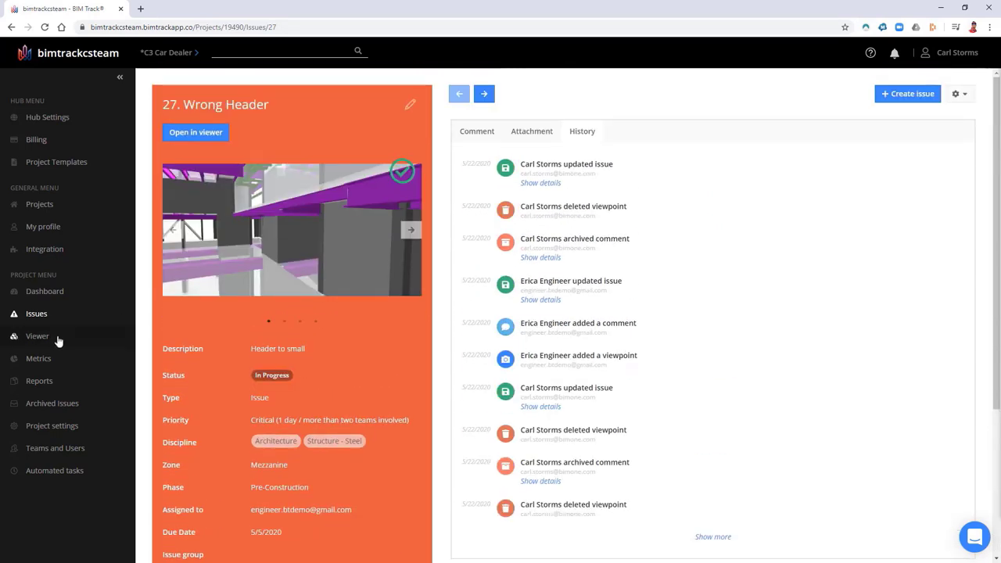
Return to the project's issue list, look over the Confidentiality filter options, and filter the issues by the Mechanical discipline
click(36, 316)
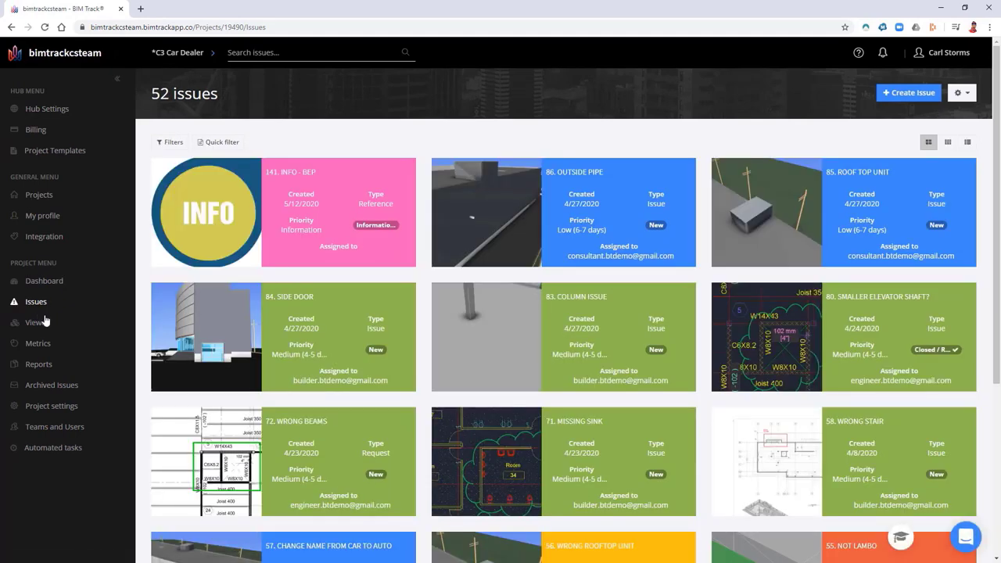
click(170, 142)
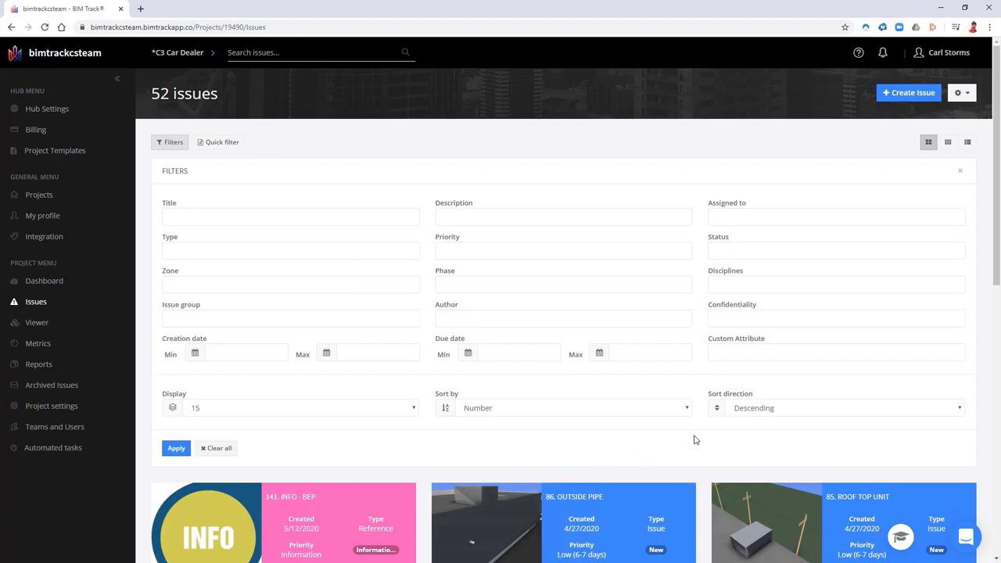
click(851, 321)
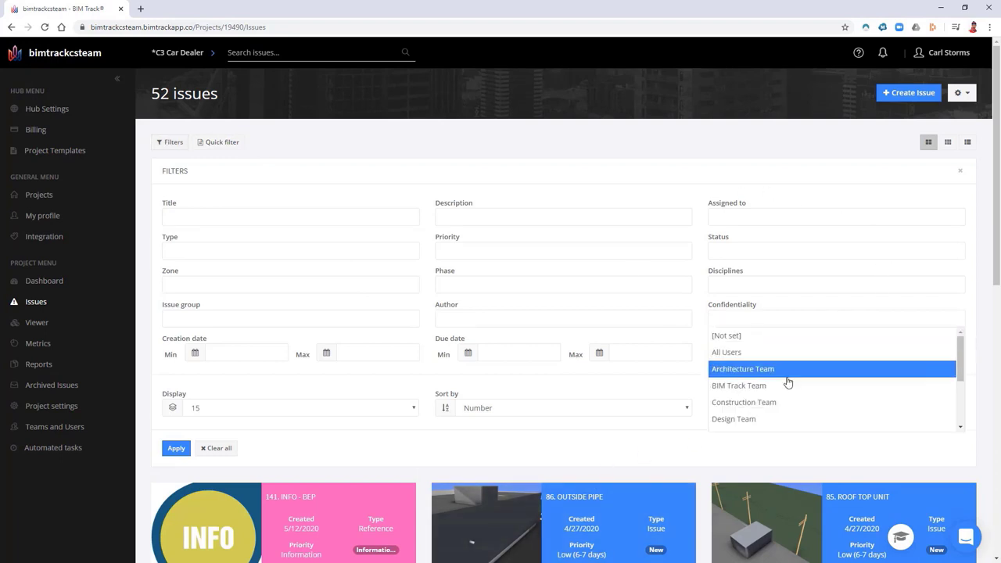
click(716, 283)
click(716, 283)
scroll(743, 368, down, 3)
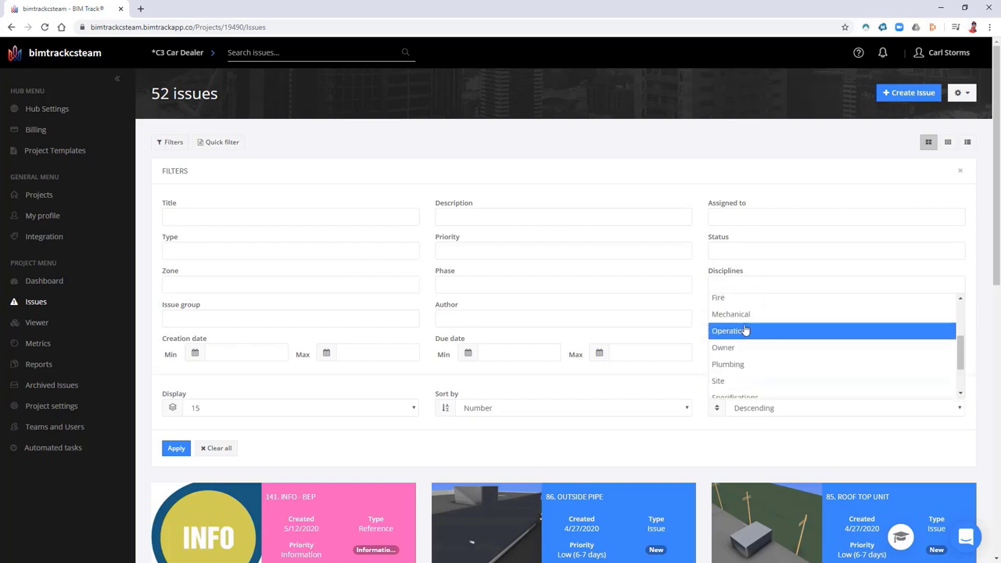
click(734, 313)
click(174, 449)
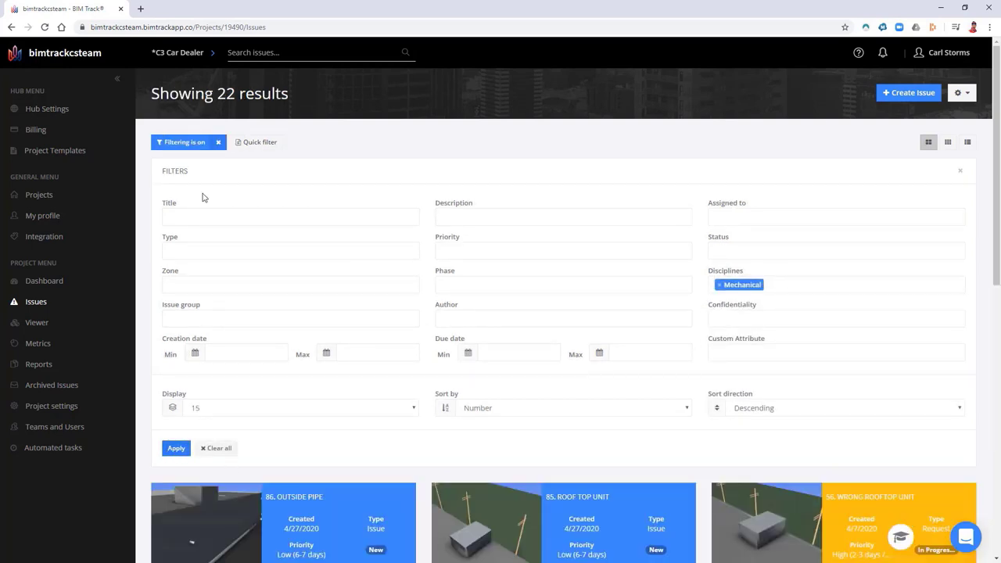
Clear the discipline filter and apply the shared quick filter template ARC Top Issues
click(219, 143)
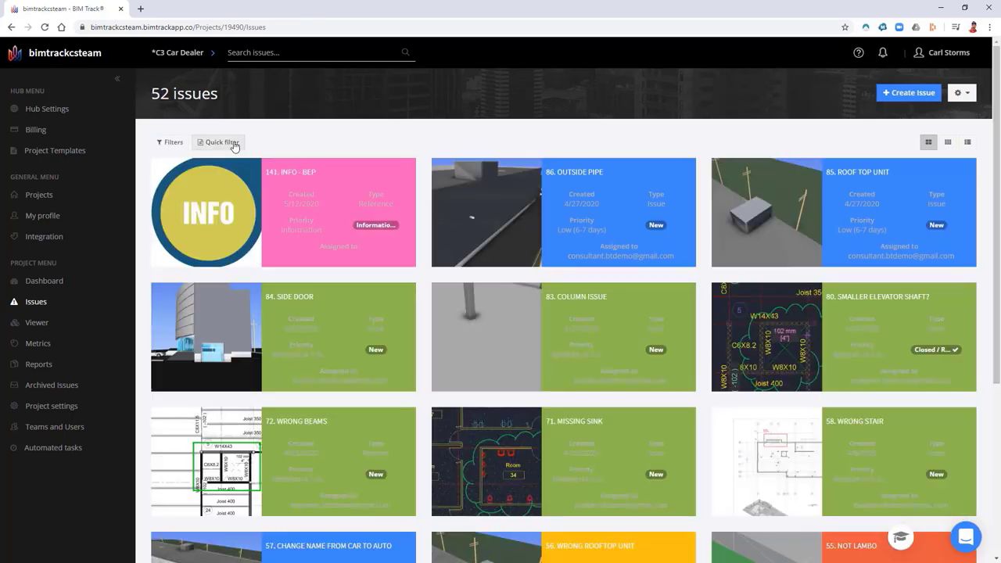
click(232, 142)
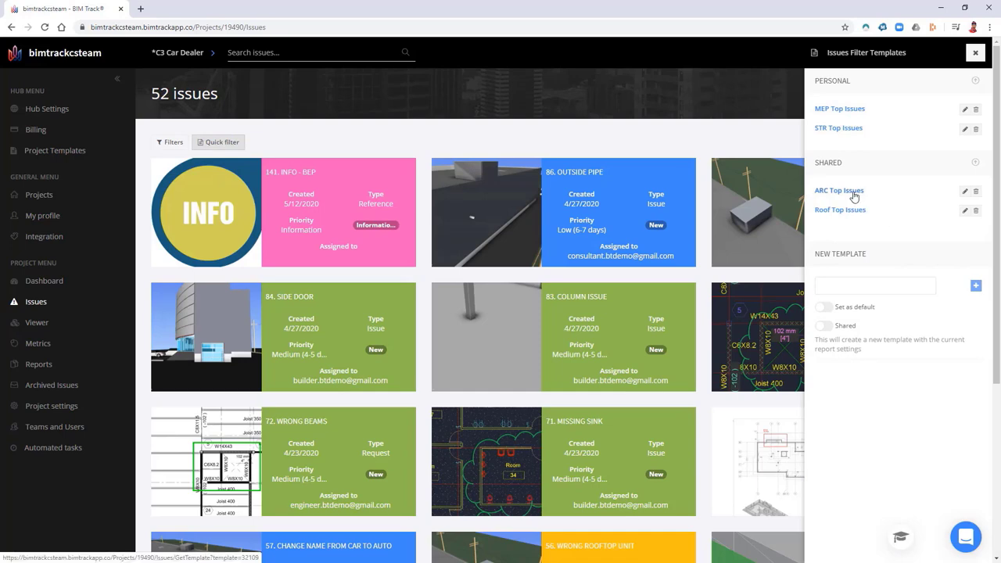
click(854, 196)
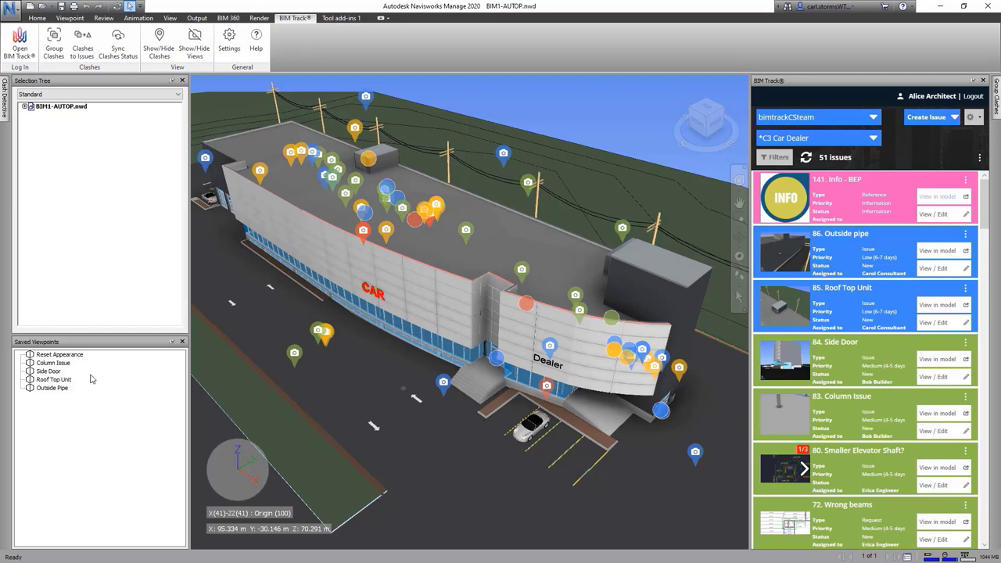
In Navisworks, open the viewpoint of the red camera pinpoint above the CAR sign, and restore the Reset Appearance viewpoint
click(362, 232)
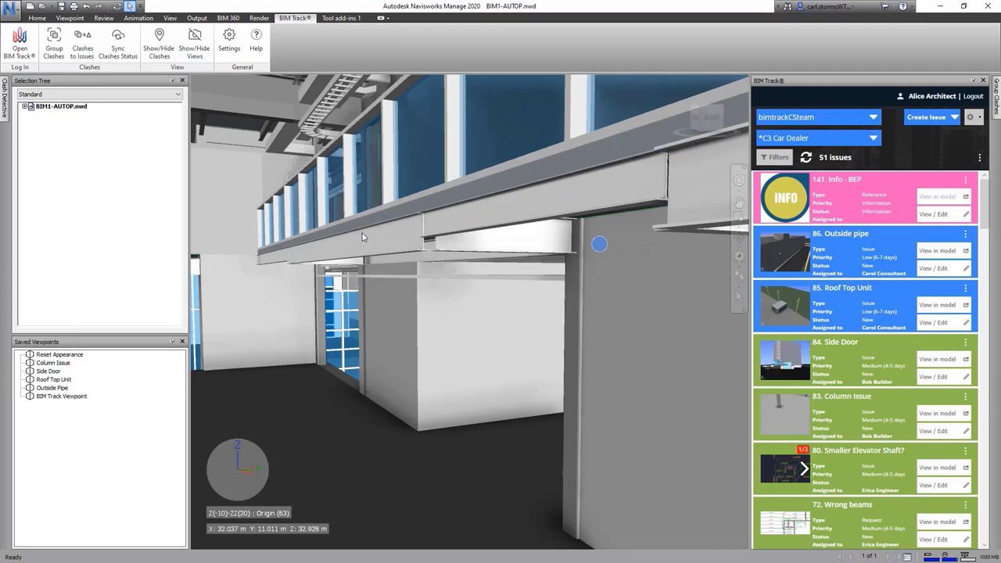
click(77, 357)
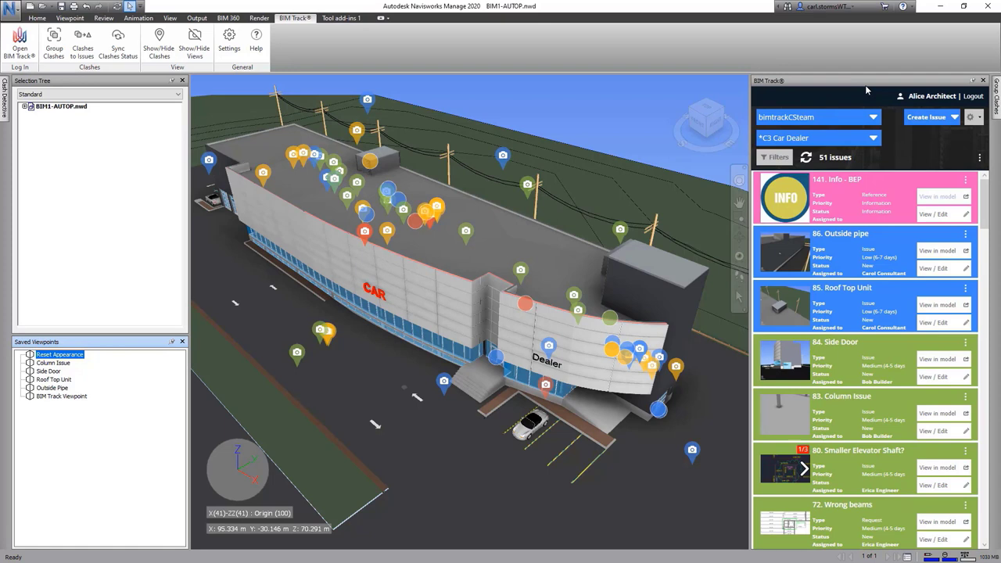
Hide all view pinpoints and all clash pinpoints in the model
click(979, 157)
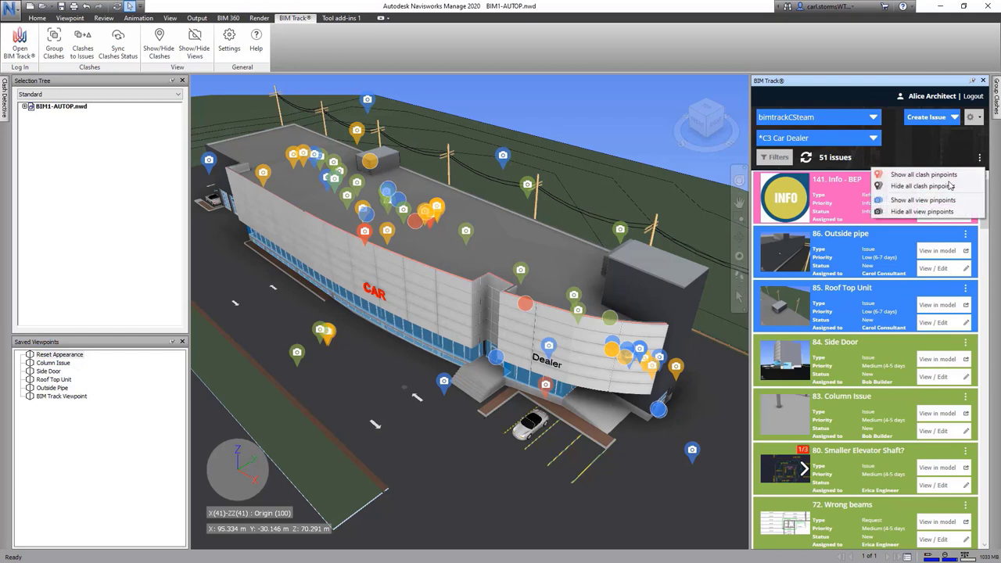
click(915, 211)
click(979, 157)
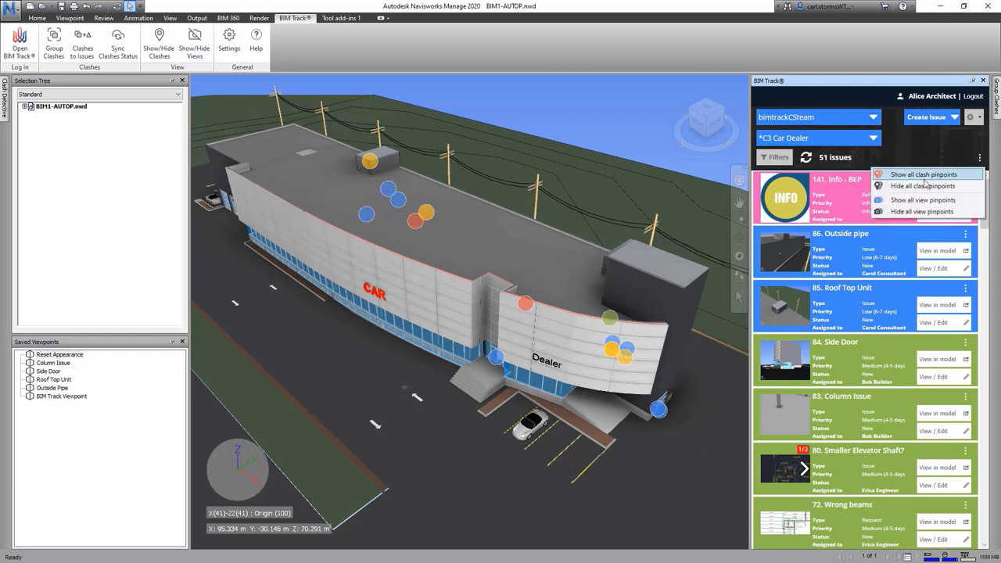
click(923, 187)
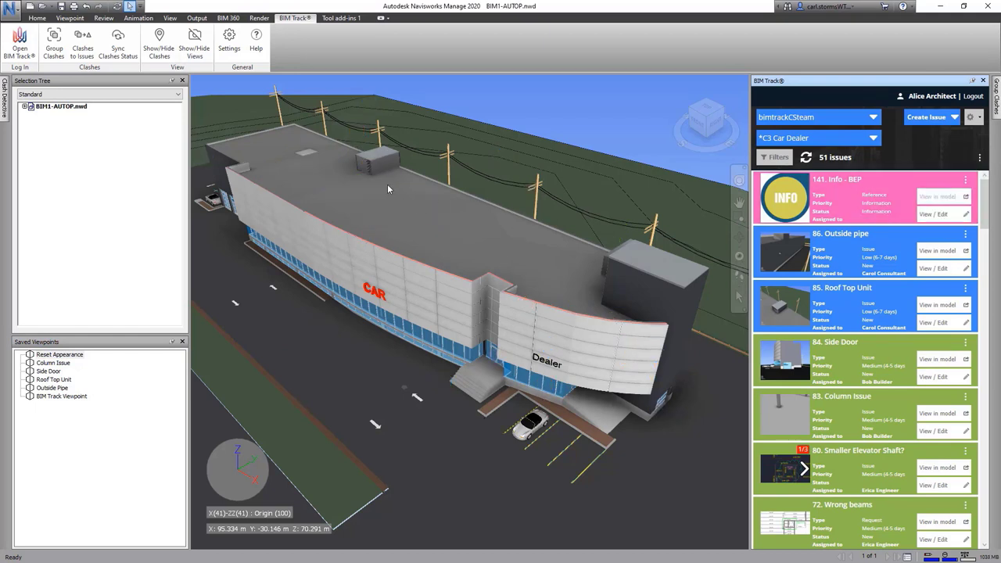
Create a new issue from a close-up view of the CAR sign on the facade and title it "change sign"
scroll(371, 304, up, 2)
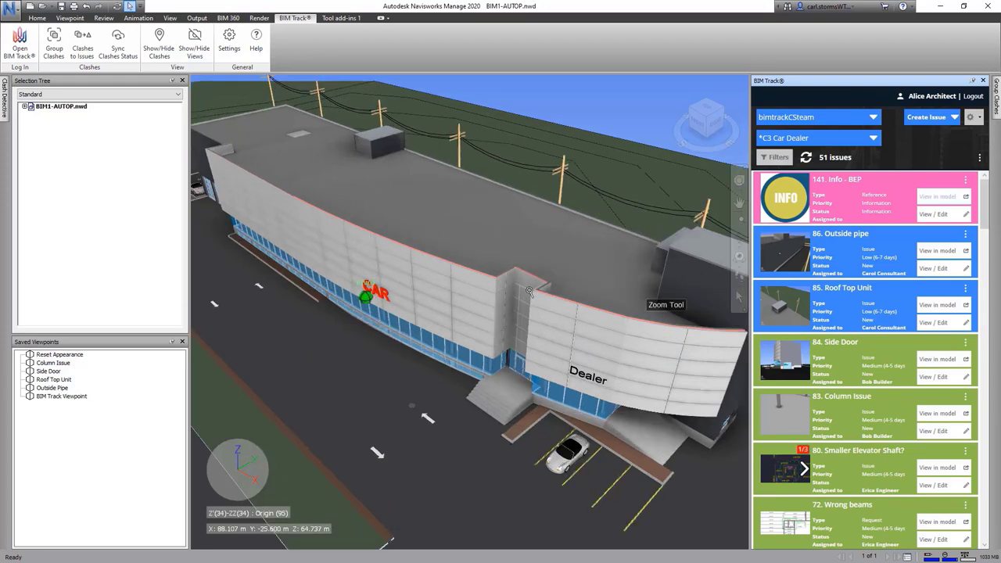
scroll(372, 303, up, 4)
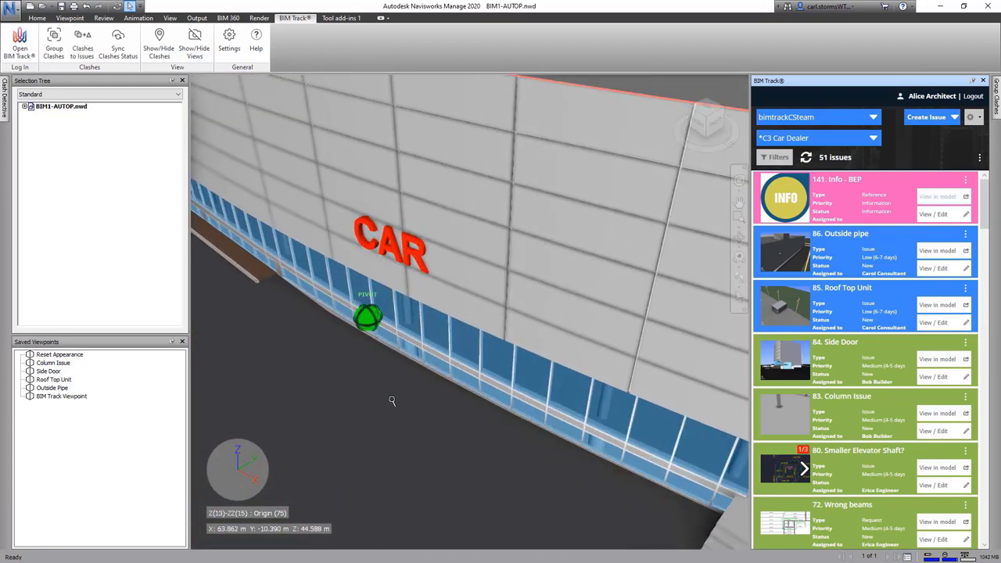
click(928, 119)
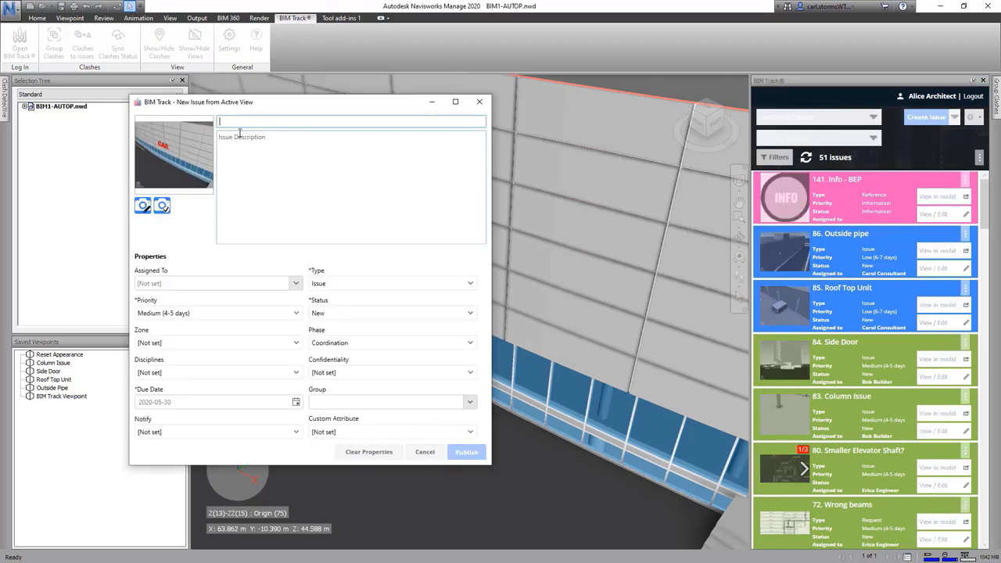
text(change sign)
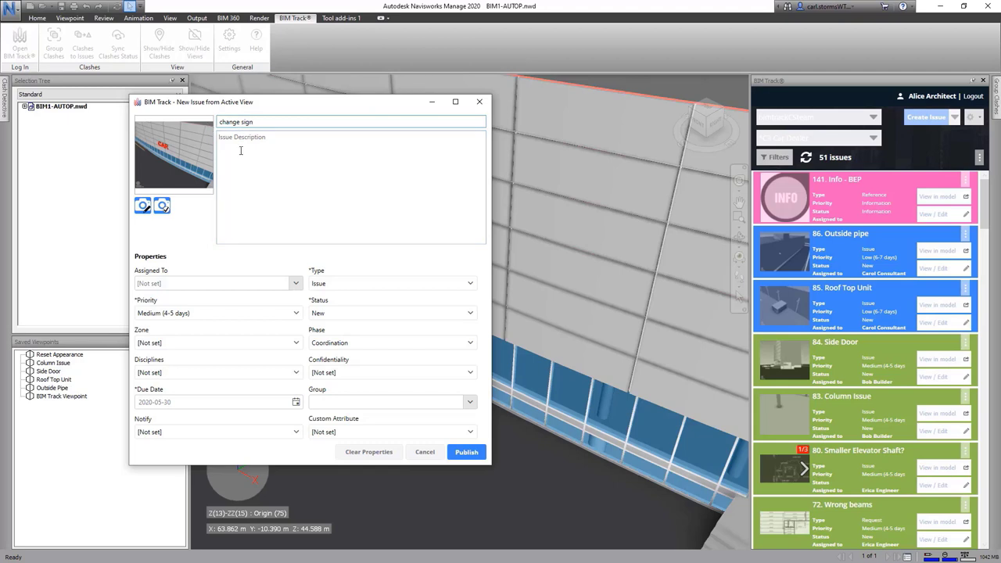
Open the issue's snapshot for markup in Paint and frame the CAR sign with a red rounded rectangle about 385 × 384 px
click(143, 205)
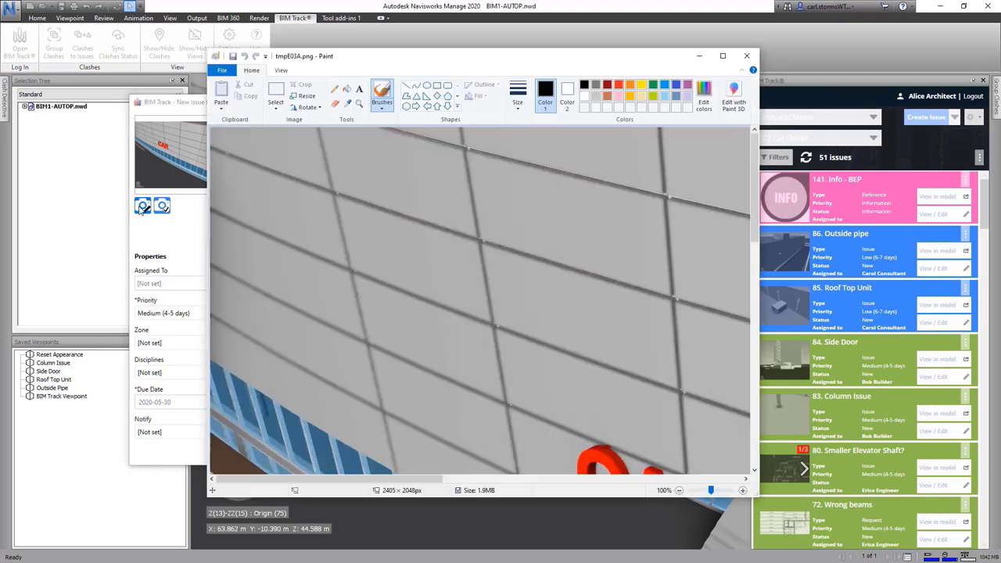
click(449, 85)
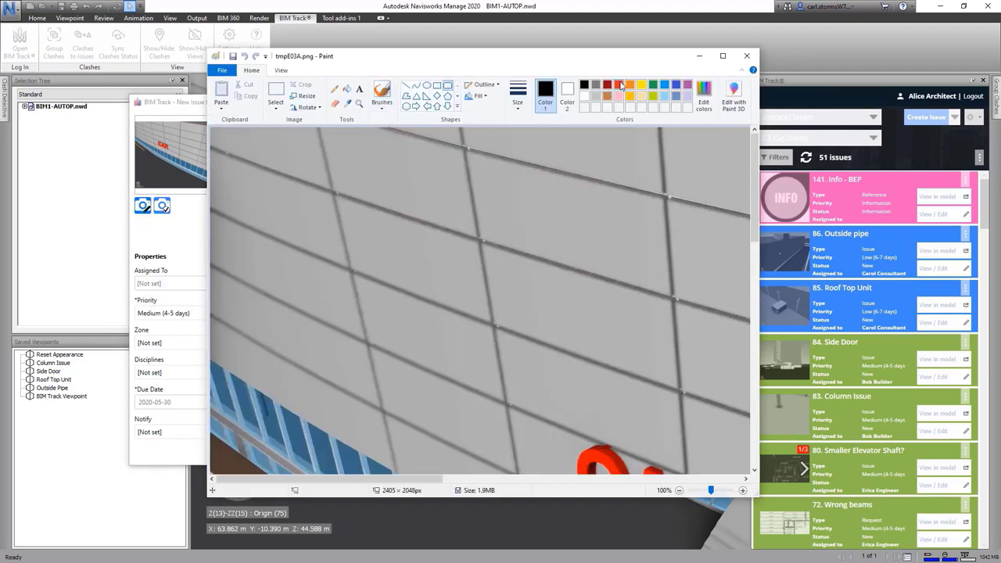
click(620, 85)
scroll(632, 270, down, 5)
scroll(602, 259, up, 2)
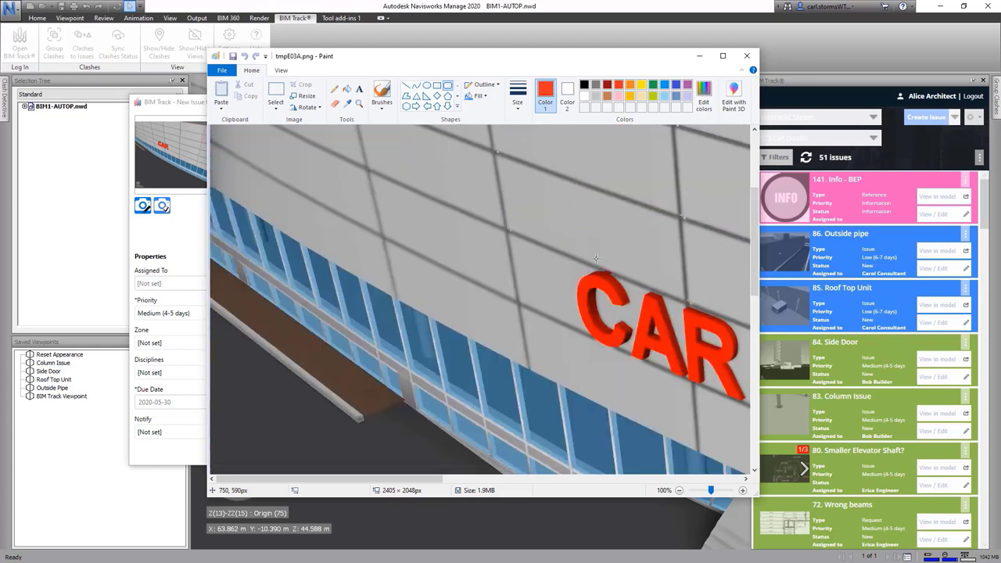
mouse_move(547, 242)
mouse_down()
mouse_move(617, 335)
mouse_move(747, 439)
mouse_up()
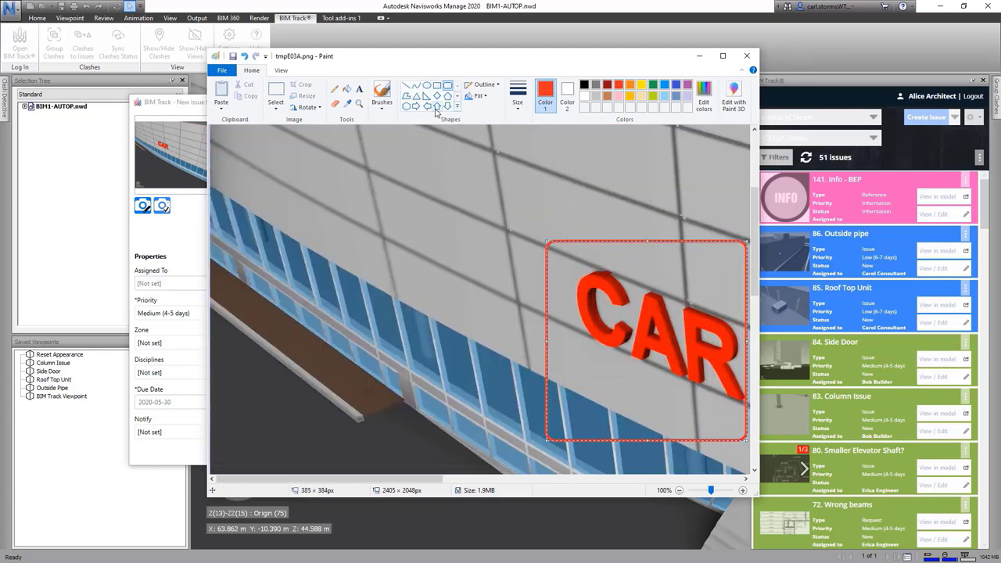
Draw a red arrow about 449 × 277 px pointing right at the framed sign, save the marked-up snapshot, and preview it in the issue
click(416, 106)
drag(317, 196, 552, 340)
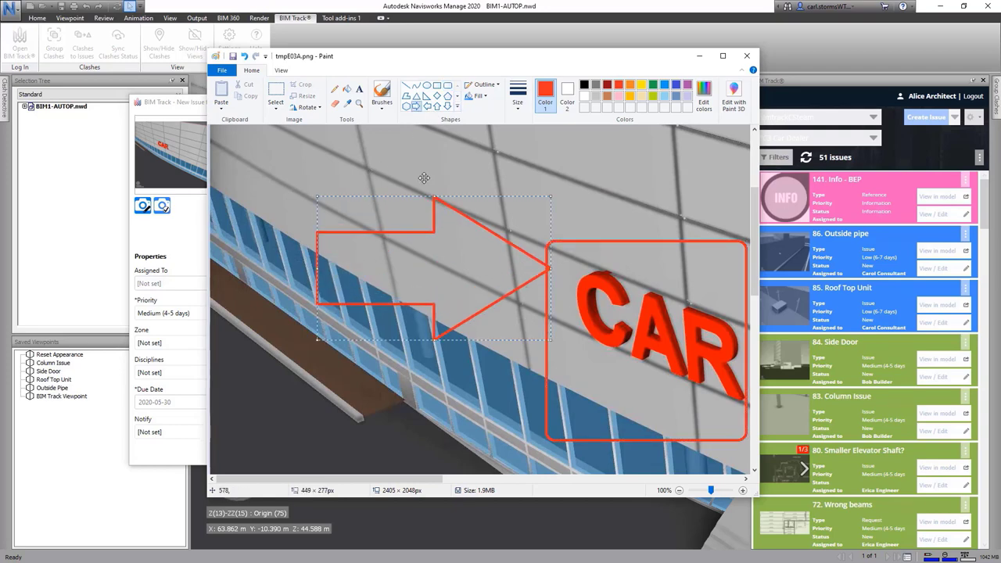
click(232, 56)
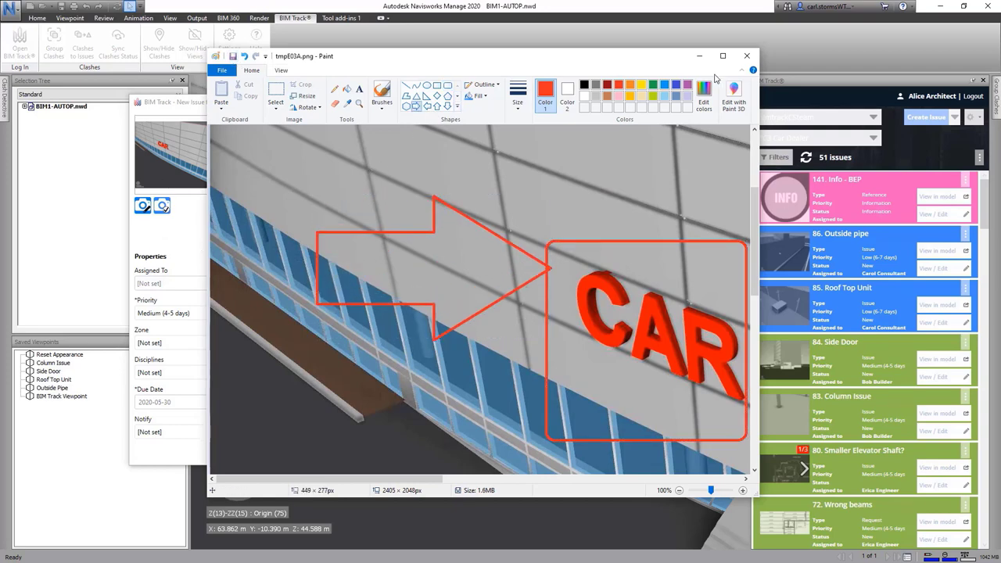
click(747, 55)
click(170, 173)
click(745, 91)
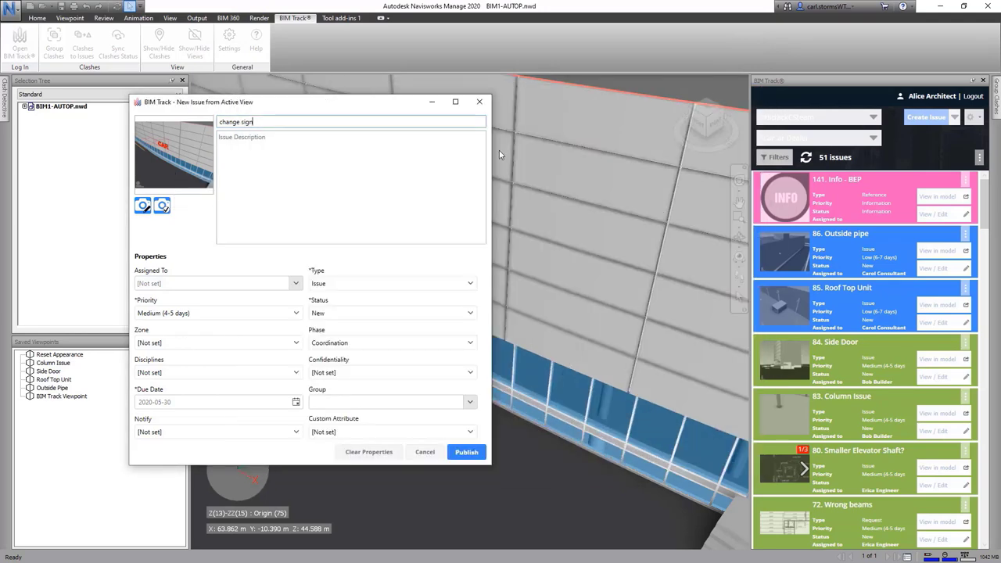
Assign the new issue to the builder
click(192, 282)
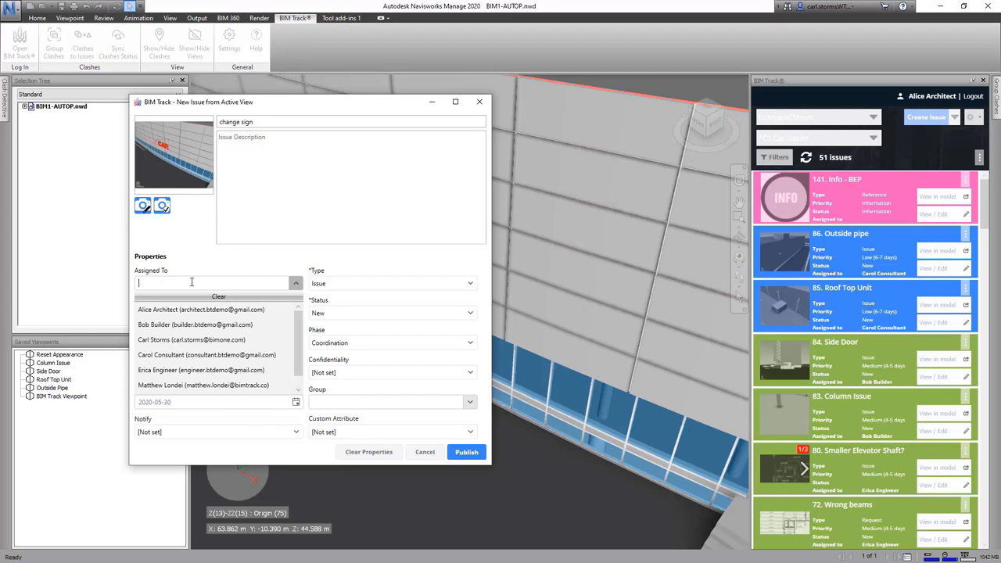
click(227, 325)
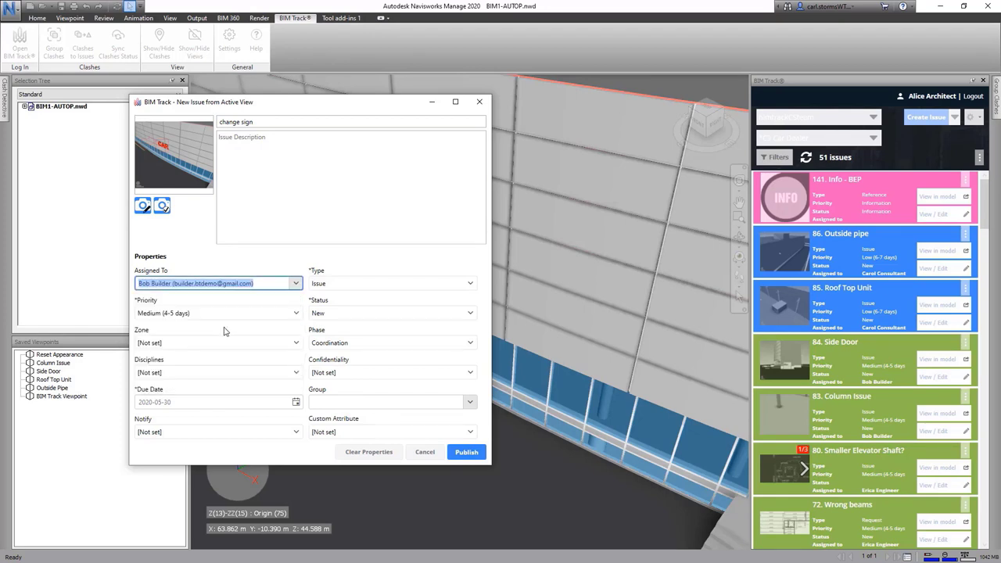
Set the new issue's zone to Exterior and its disciplines to Architecture and Contractor
click(289, 342)
click(178, 370)
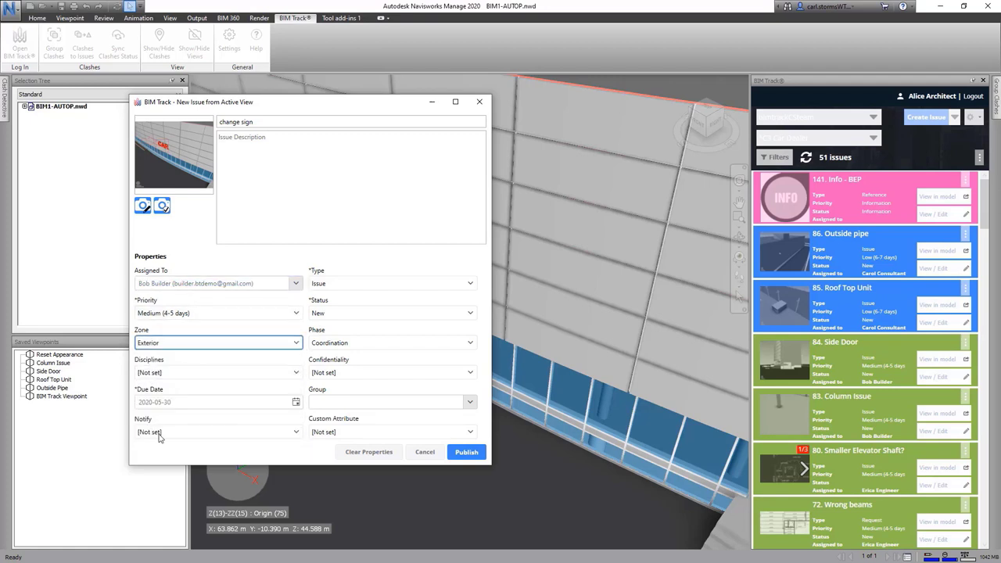
click(297, 372)
click(143, 388)
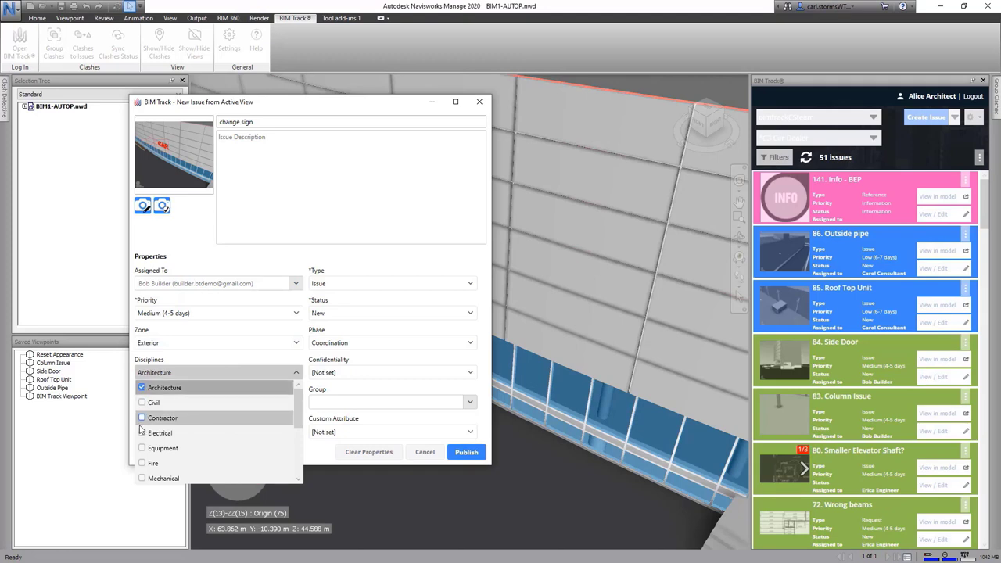
click(143, 419)
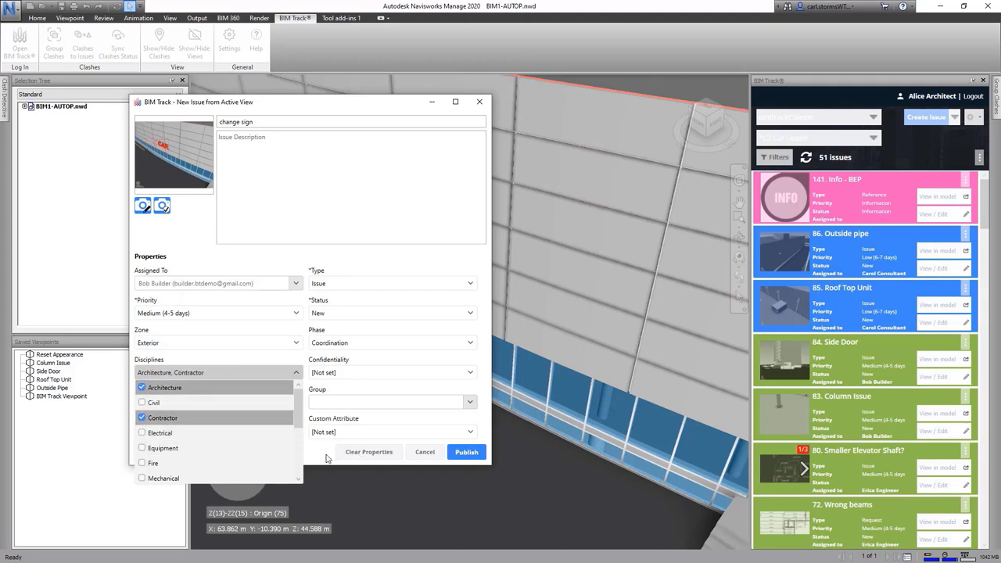
click(328, 458)
Set the issue's due date to 2020-06-06 and choose the Architecture Team to be notified
click(295, 402)
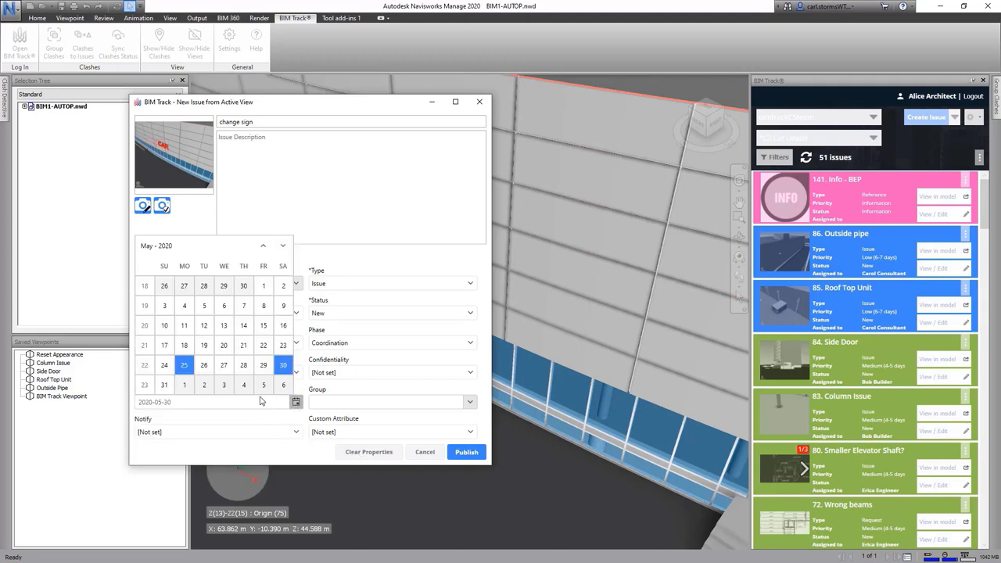
click(279, 386)
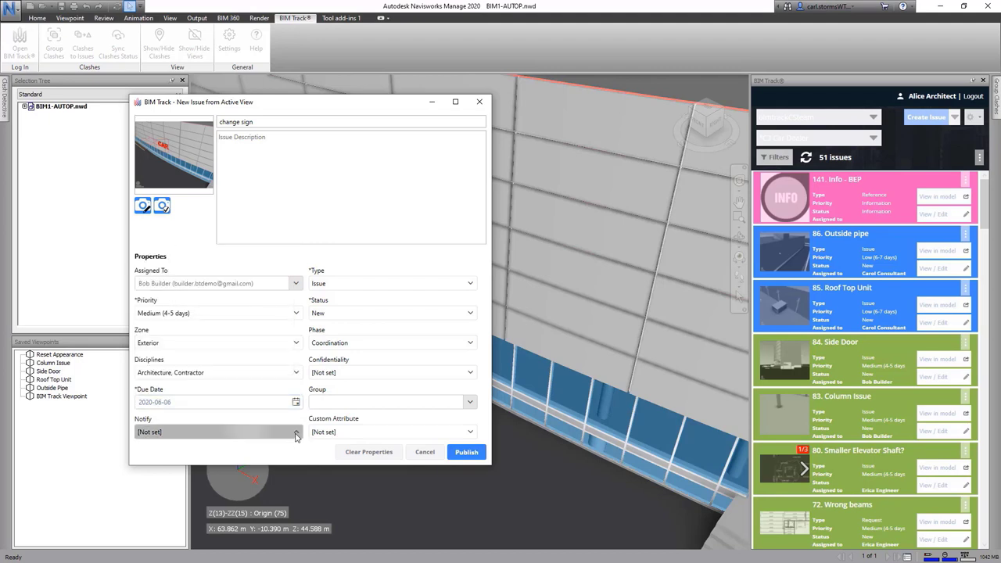
click(236, 430)
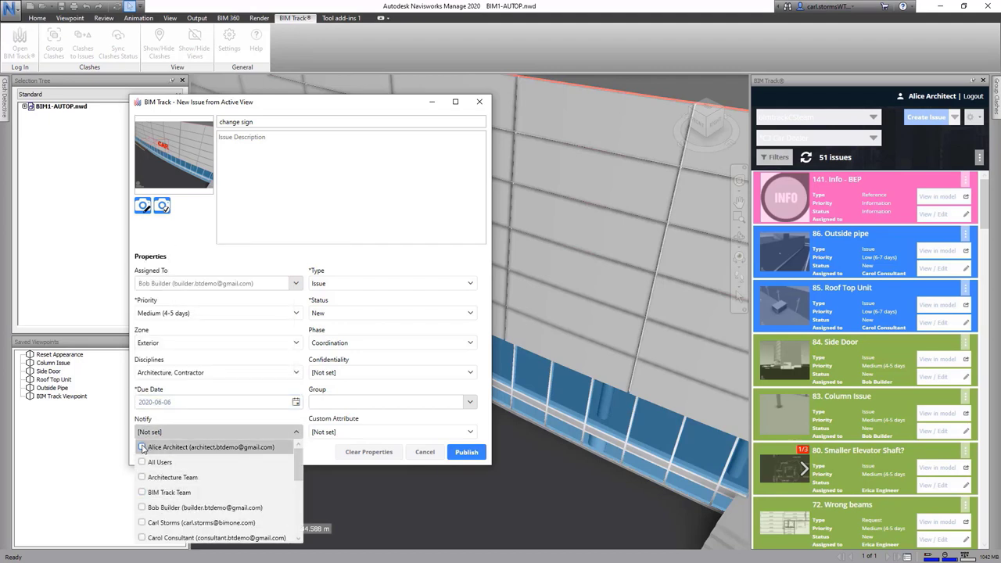
click(142, 477)
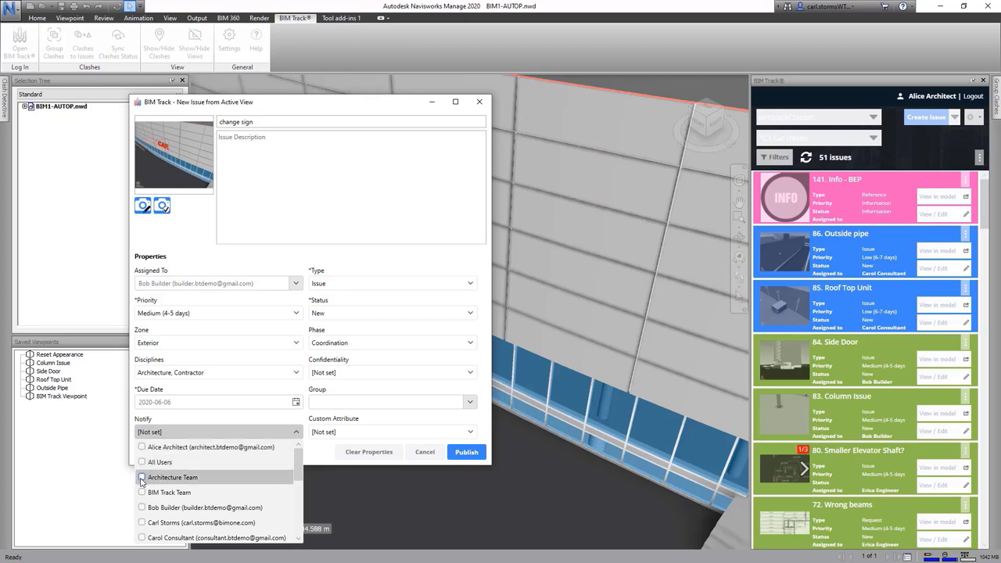
click(485, 280)
Review the type and phase options for the issue, keeping Issue and Coordination
click(470, 283)
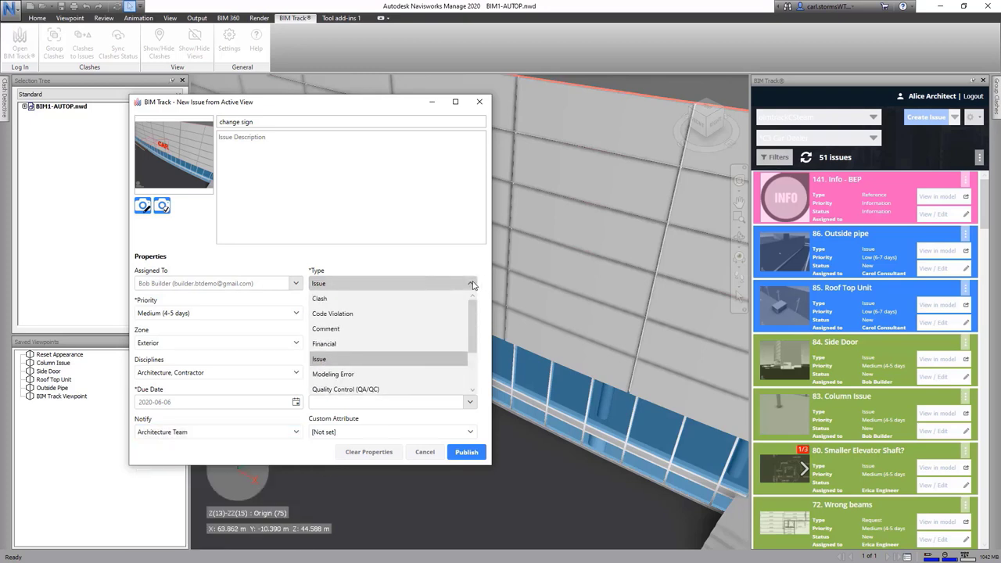
click(327, 359)
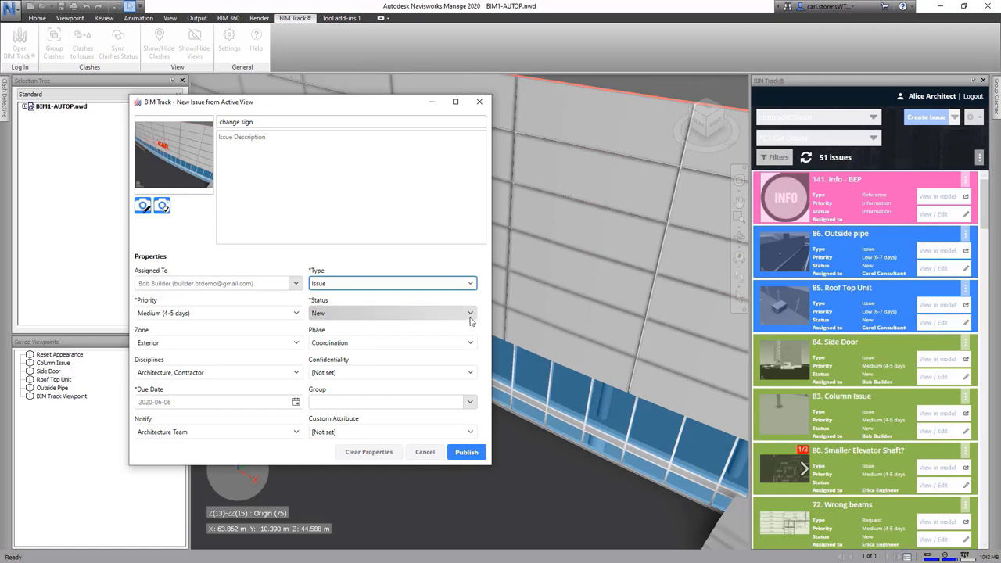
click(470, 344)
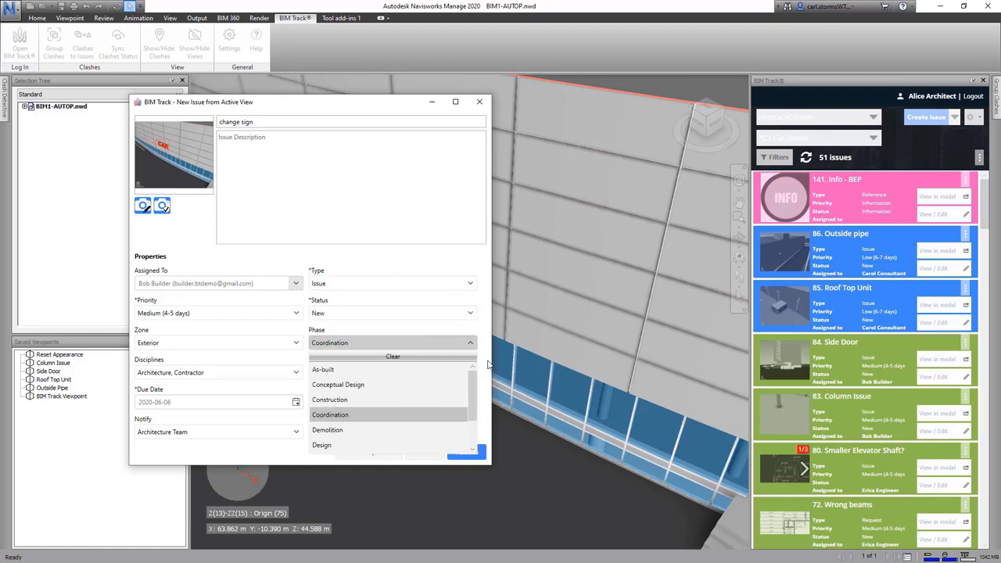
click(488, 365)
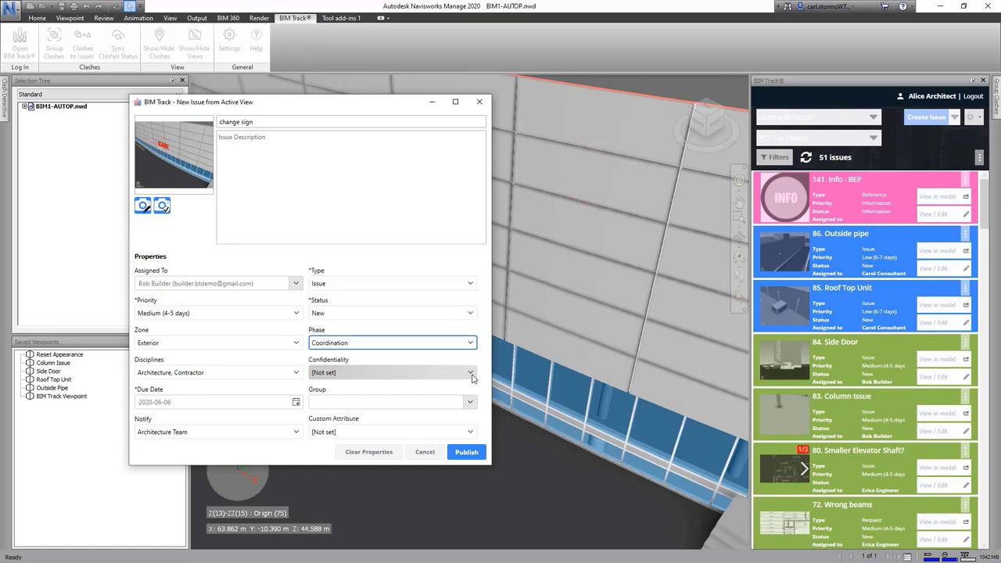
Limit the issue's confidentiality to the Architecture Team and Construction Team and publish the issue
click(470, 373)
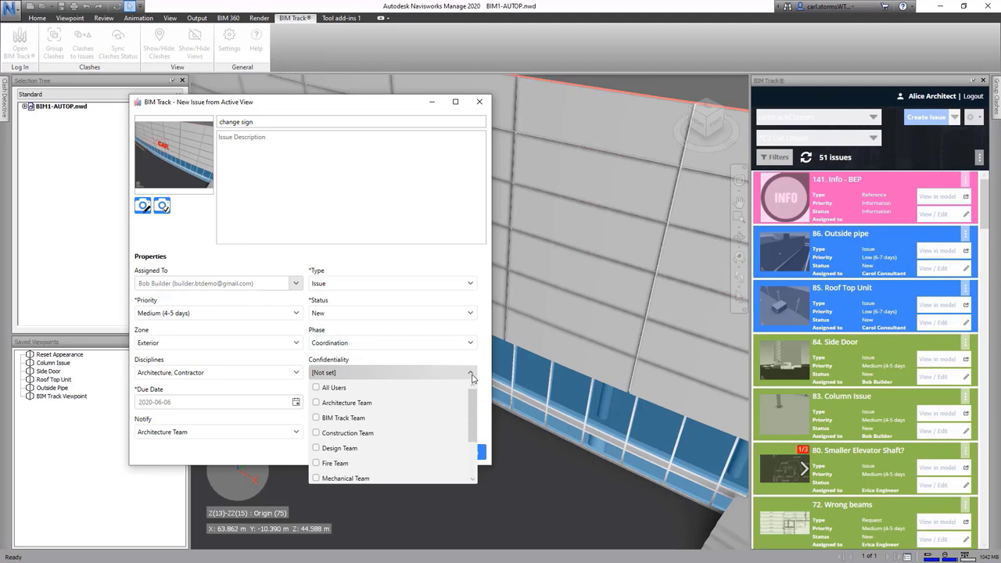
click(317, 404)
click(320, 435)
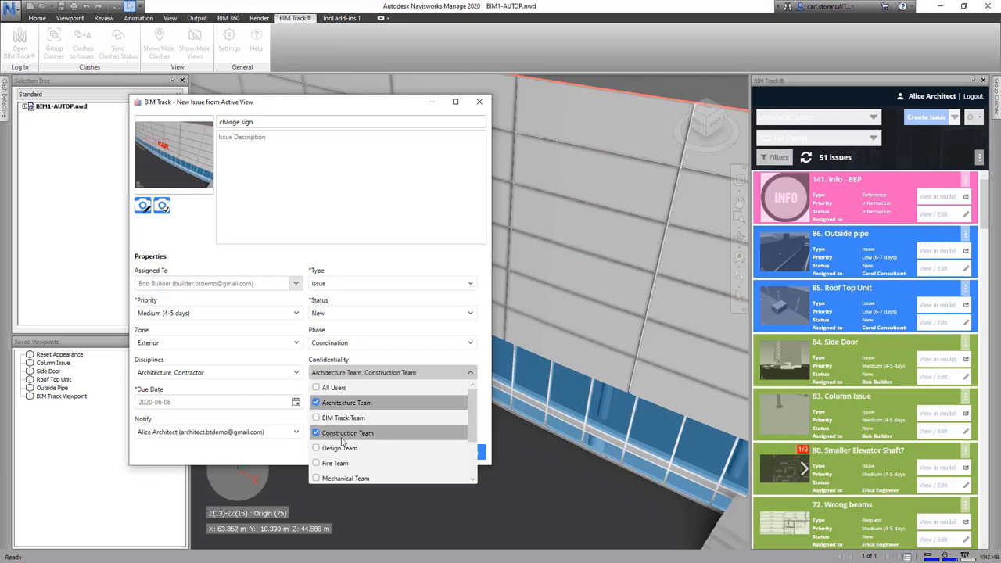
click(484, 425)
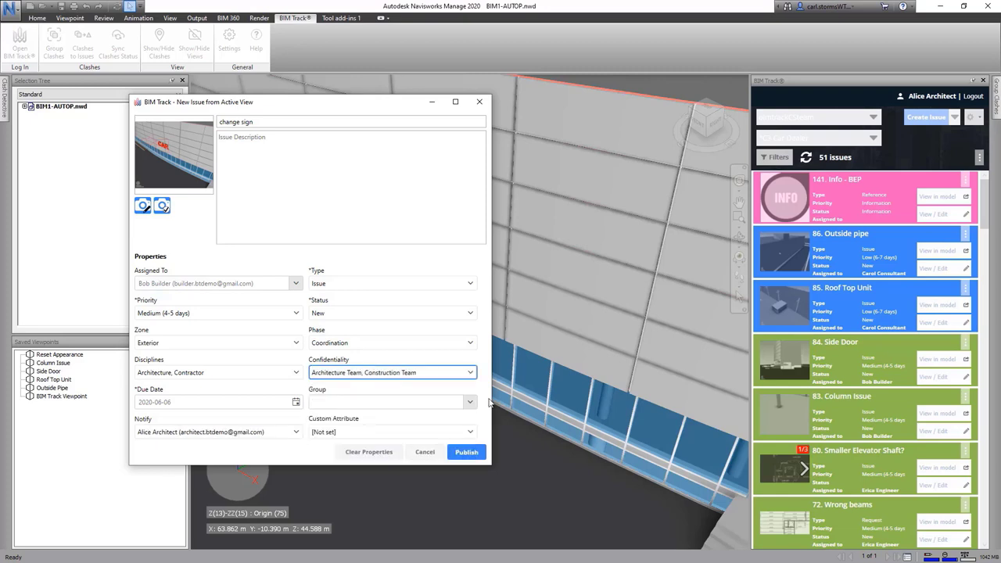
click(467, 453)
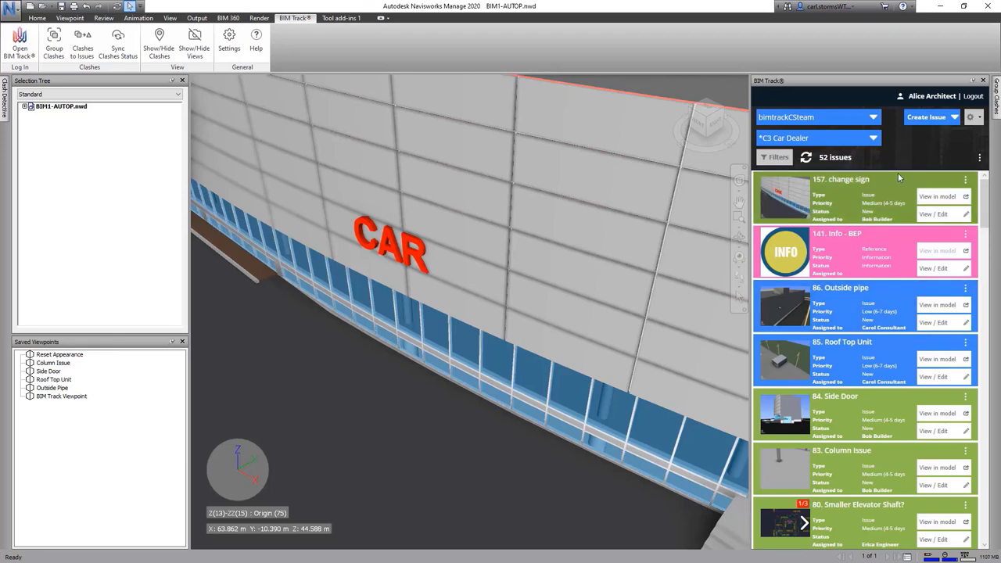
View the Clashes to Issues settings for publishing clash tests, and put the dialog away
click(955, 117)
click(977, 185)
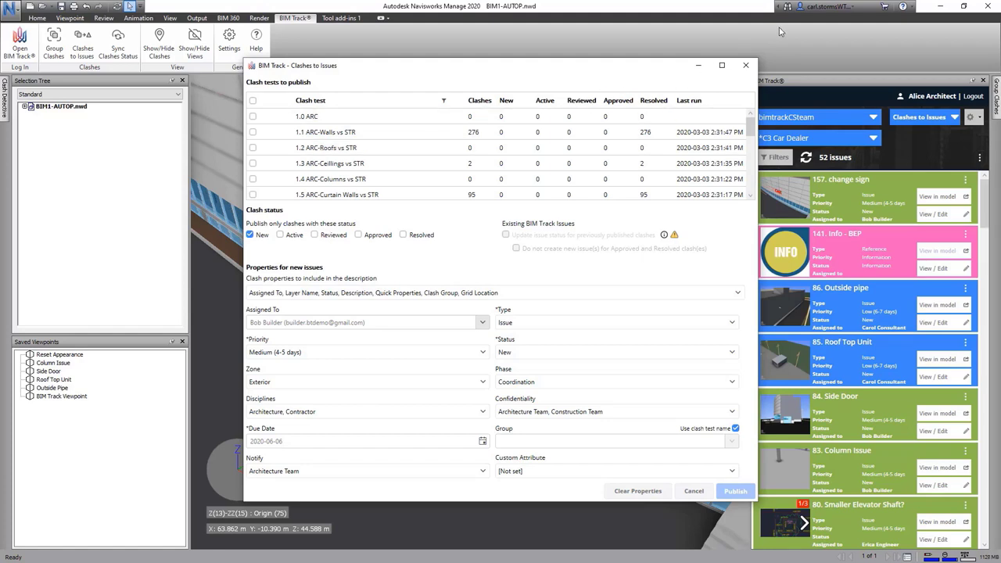
click(700, 66)
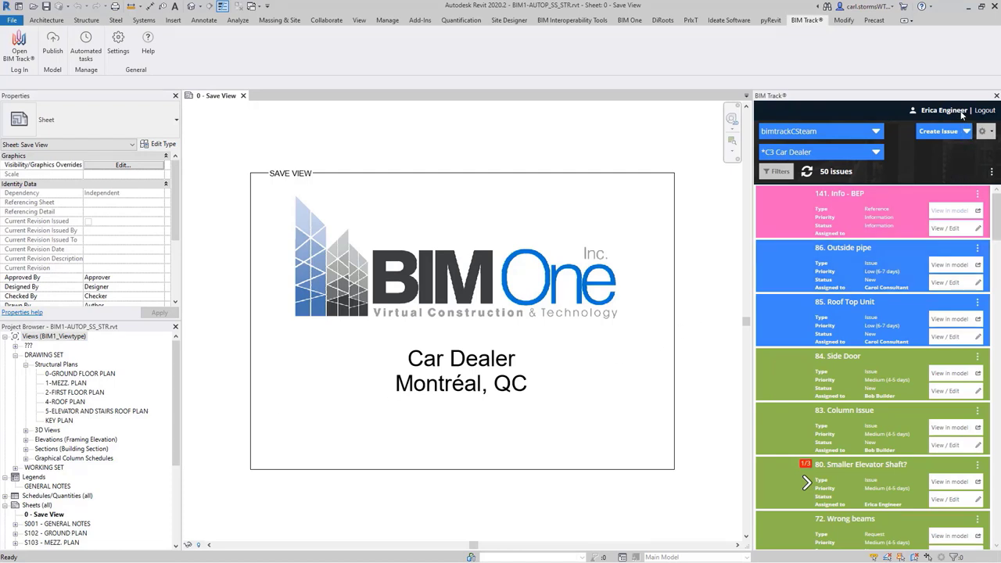
In Revit, filter the car dealer project's issues with the shared quick filter ARC Top Issues
click(780, 172)
click(967, 196)
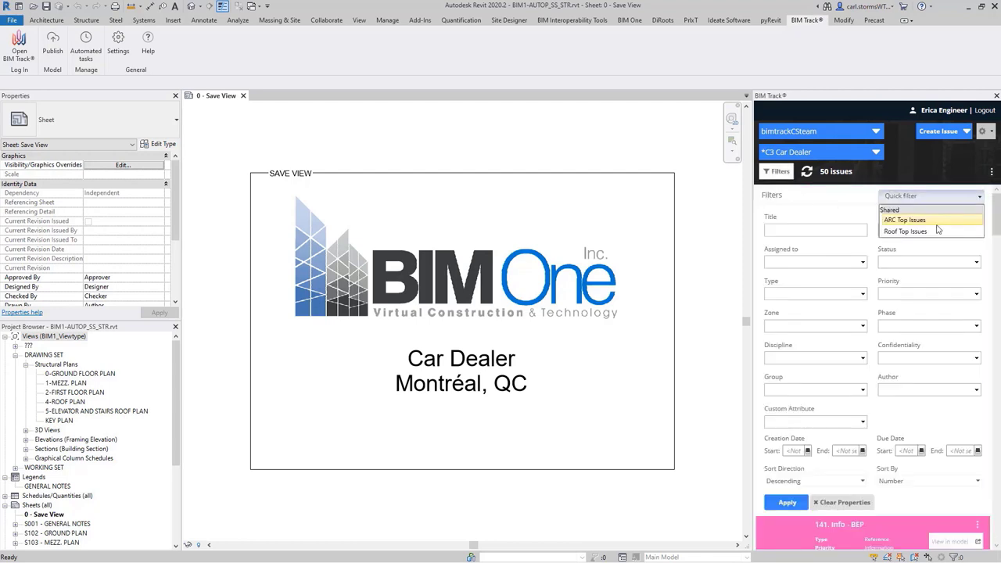
click(938, 224)
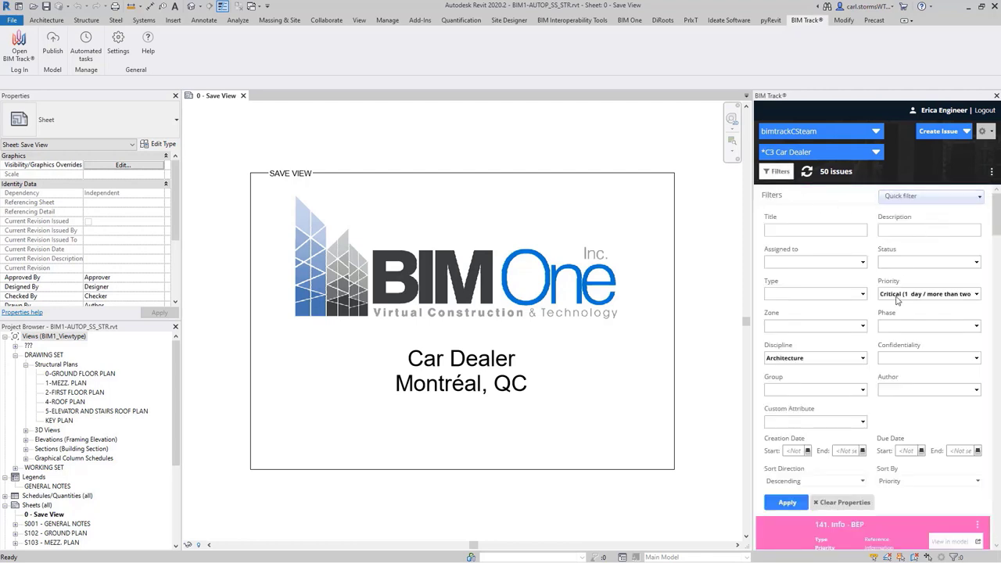
click(788, 503)
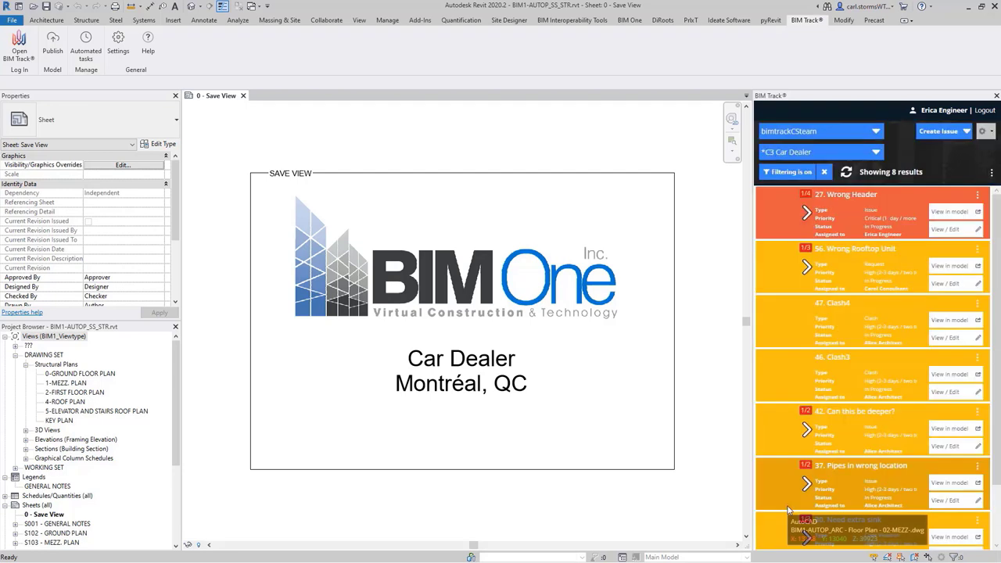
Show issue 27, Wrong Header, in the 3D model and read through its details and comments
click(899, 197)
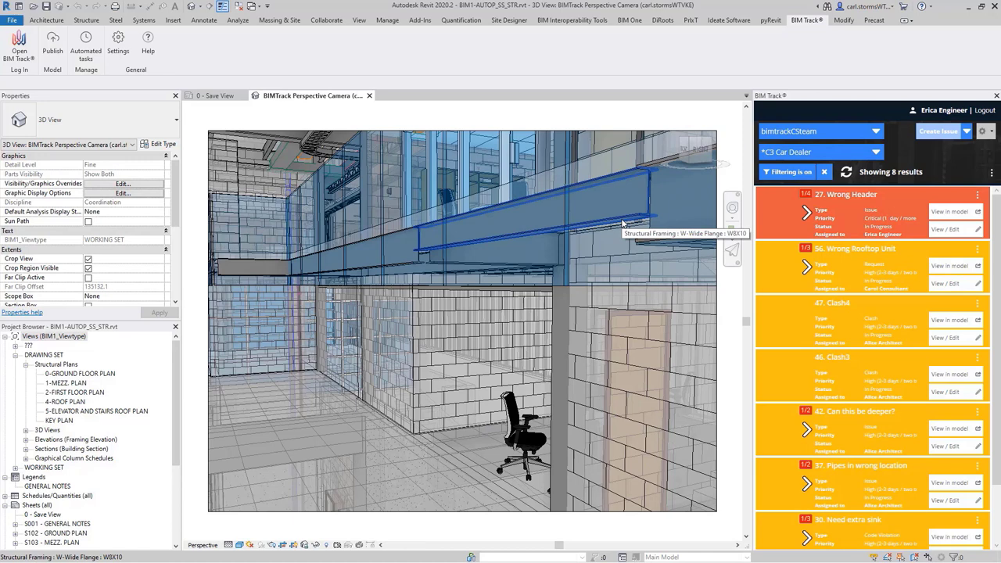
click(968, 233)
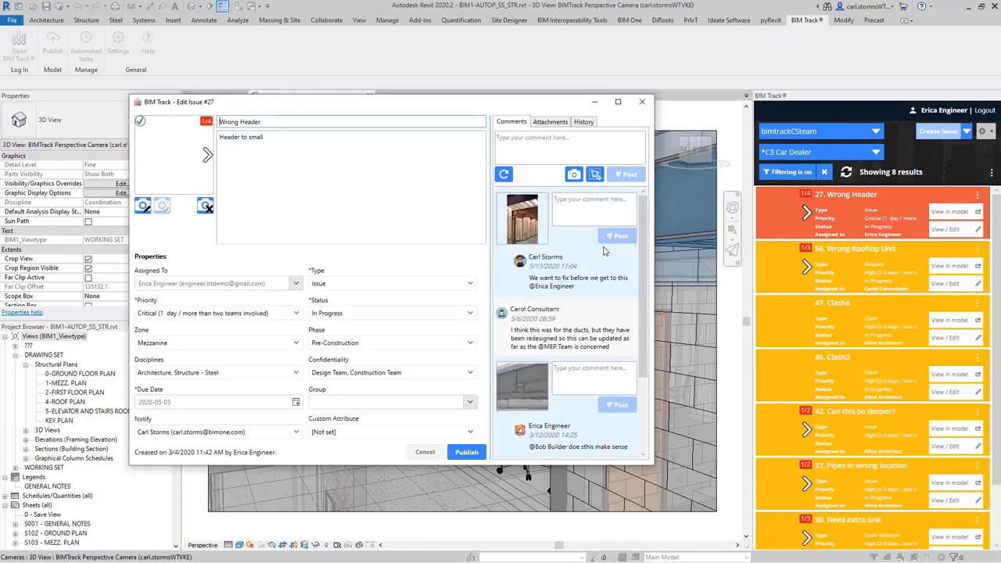
scroll(579, 366, up, 3)
click(645, 107)
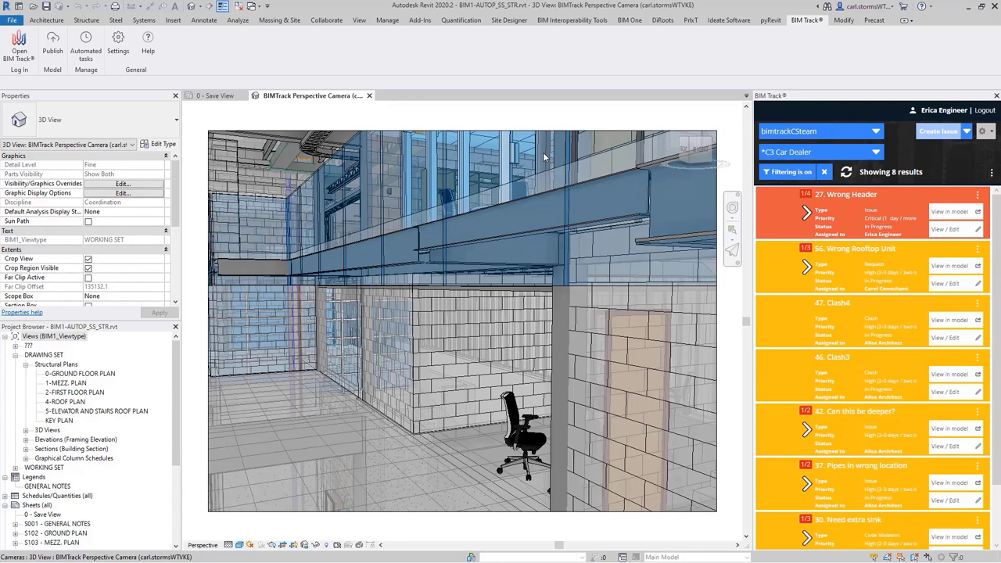
Check the adjacent girder's size and change the W8X10 header girder to the W-Wide Flange W12X16 type
click(411, 260)
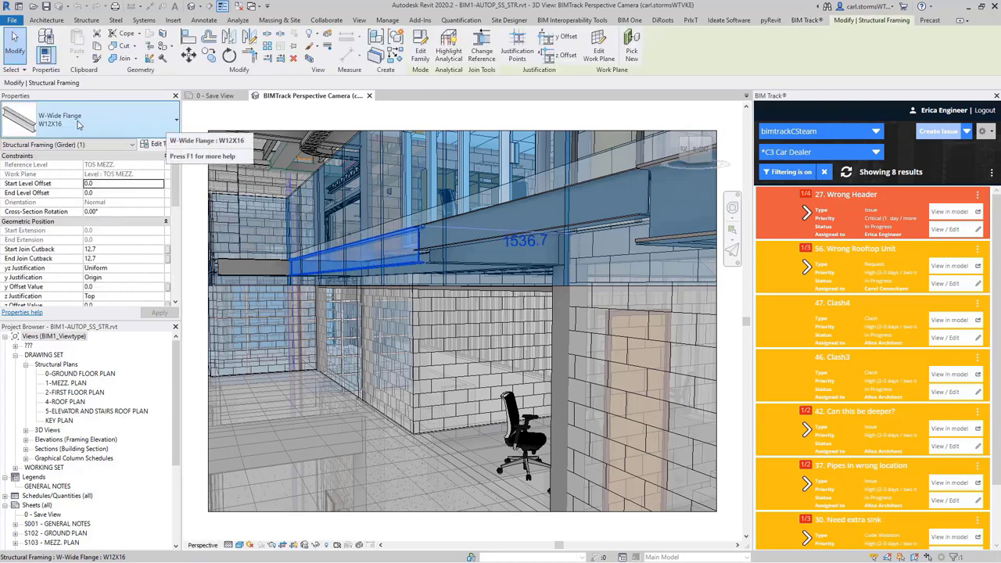
click(592, 226)
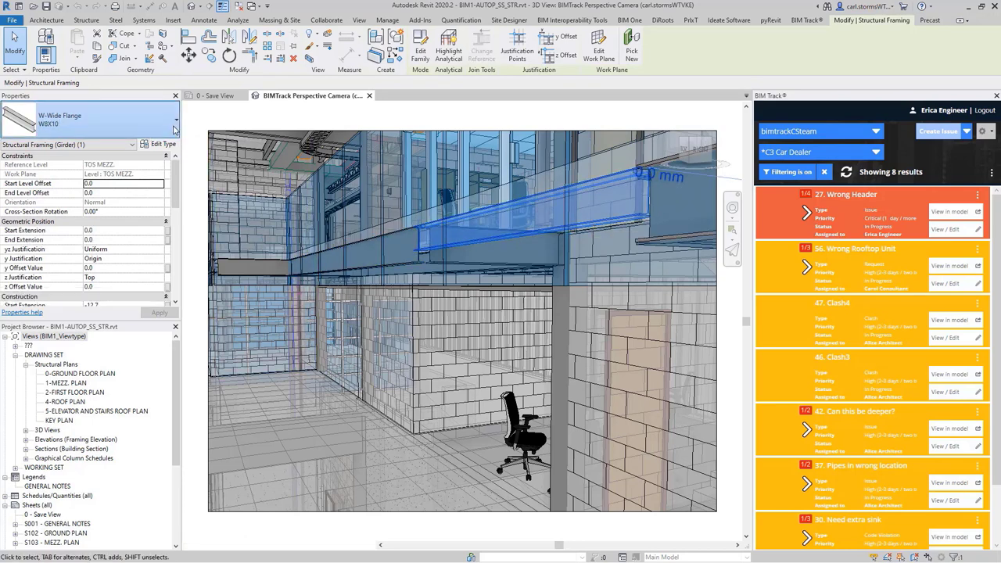
click(175, 129)
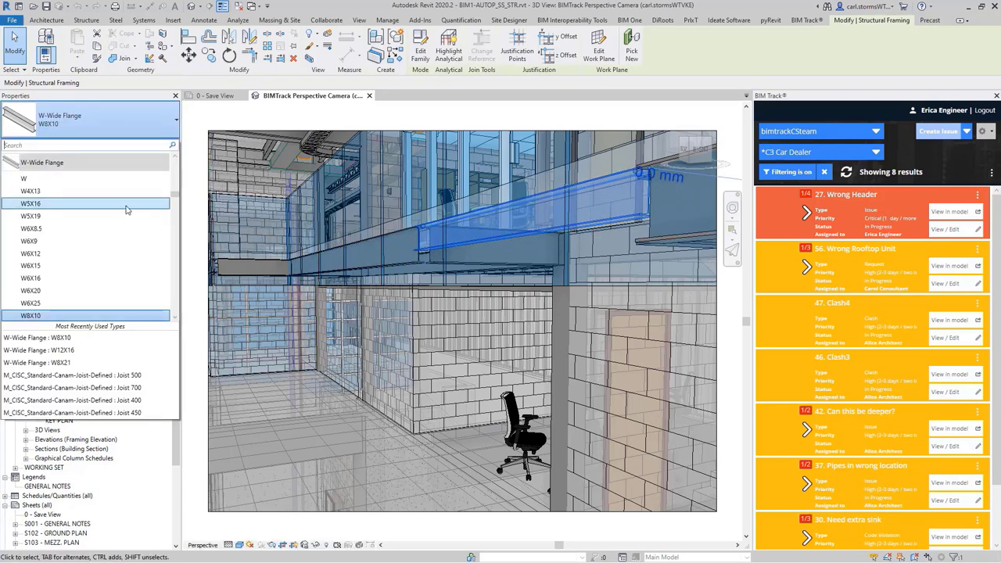
scroll(127, 208, down, 1)
scroll(126, 212, down, 3)
scroll(124, 214, down, 7)
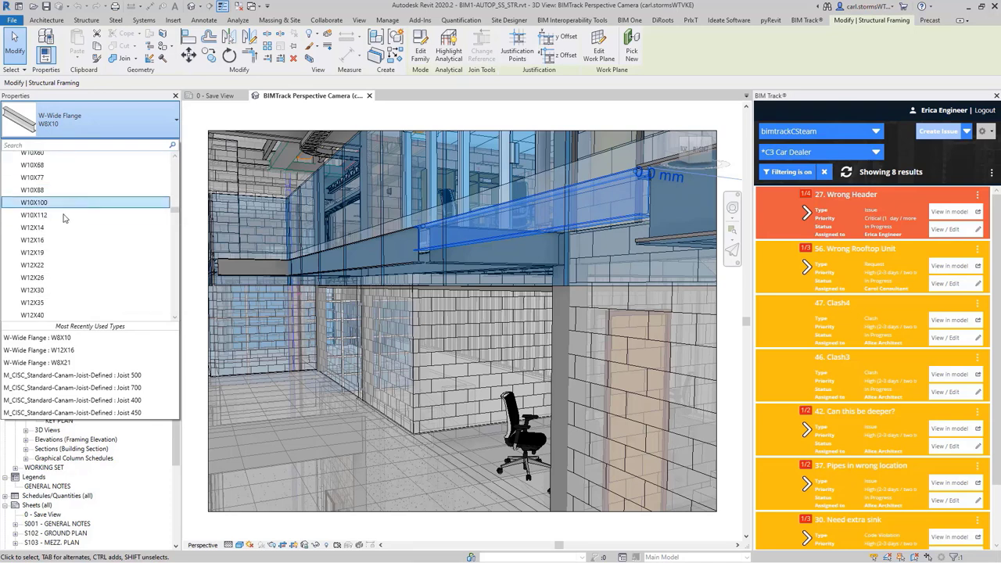
key(Escape)
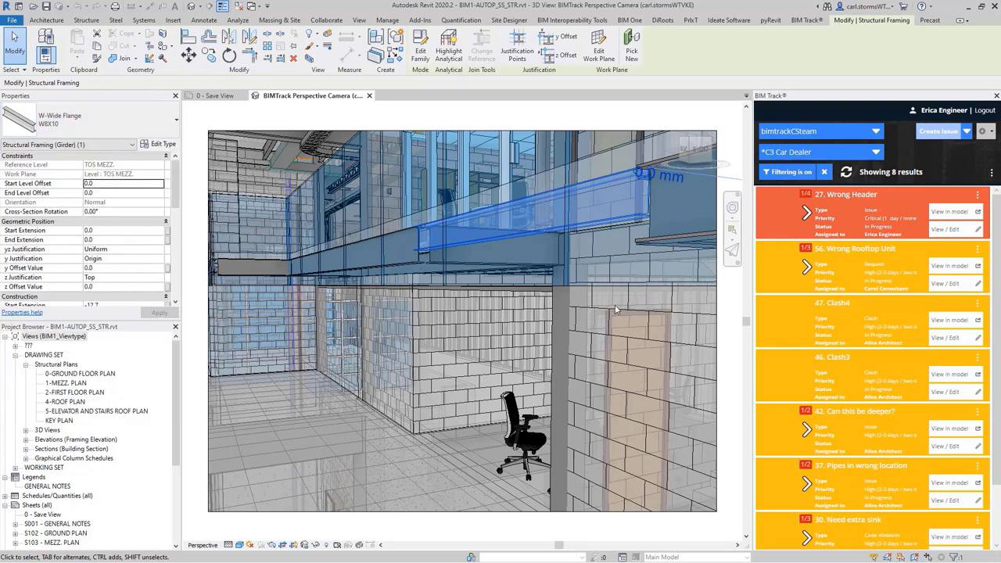
key(Escape)
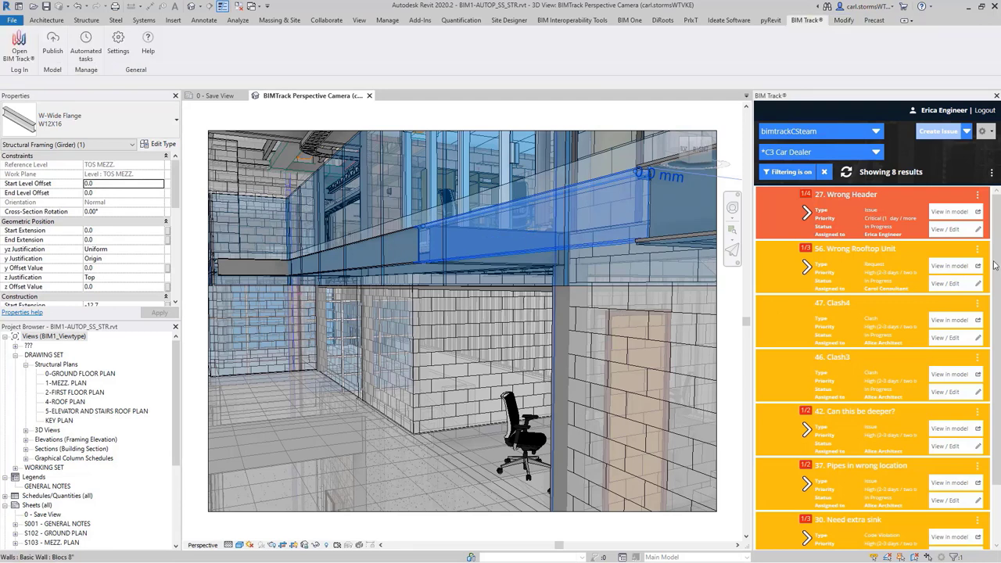
Post the comment "Fixed with W12x16 header" on issue 27 with a captured image of the header area attached
click(946, 229)
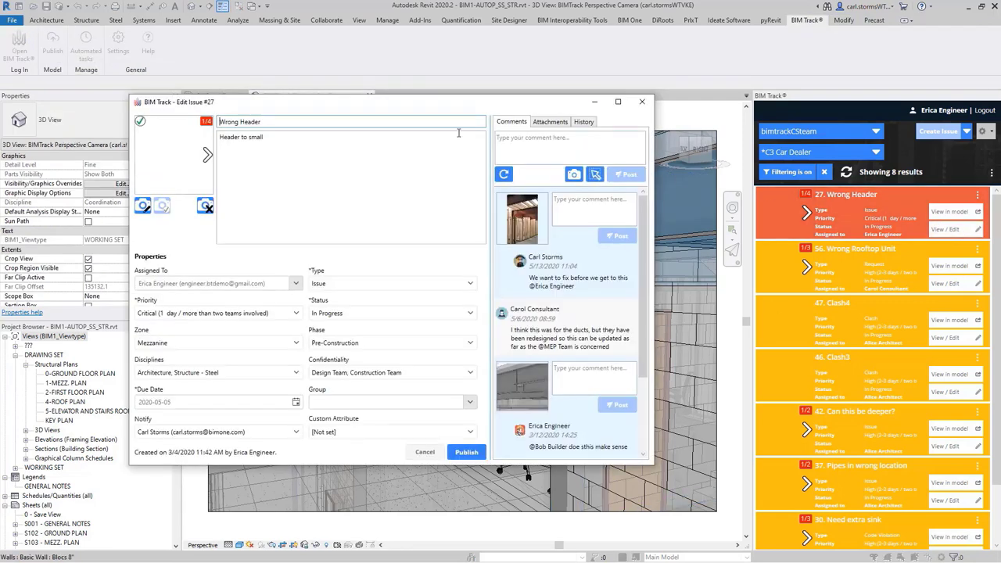
click(594, 174)
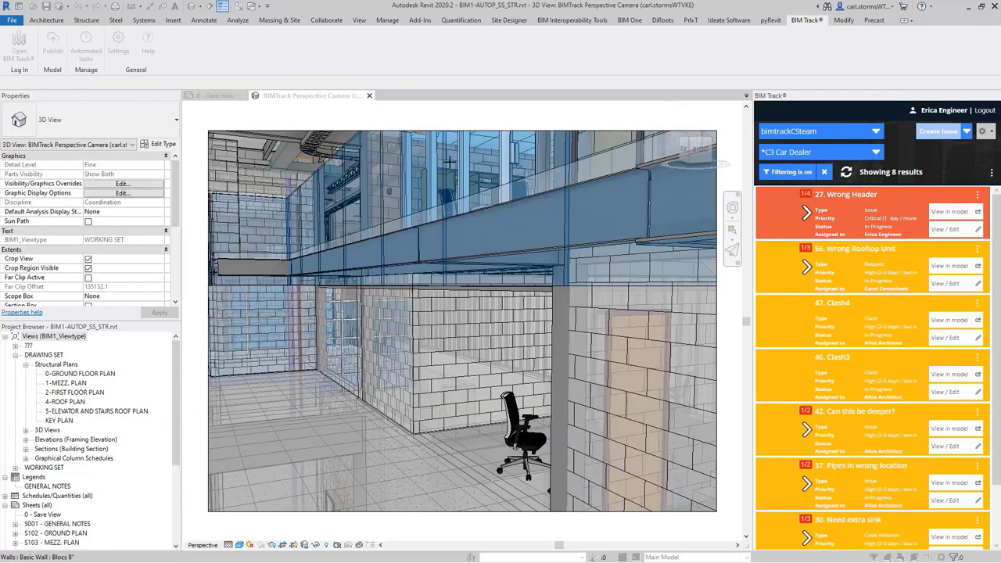
drag(357, 136, 678, 379)
click(522, 143)
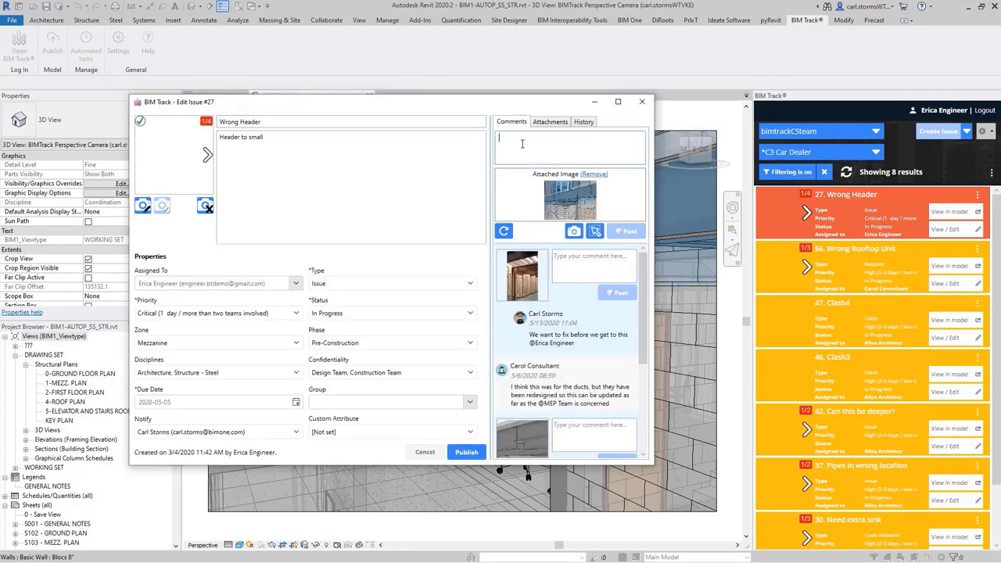
text(fixed with)
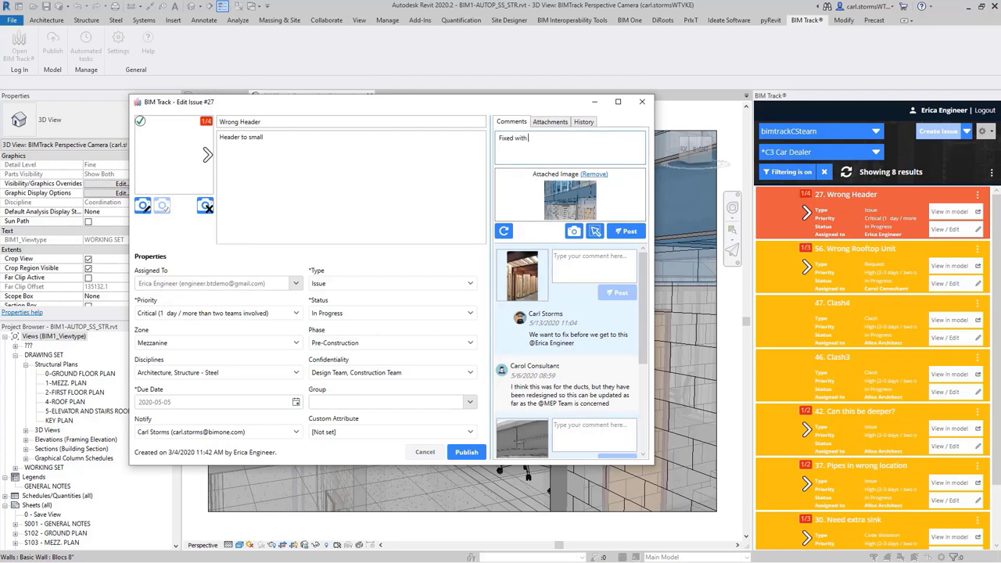
text( W12x16 header)
click(625, 233)
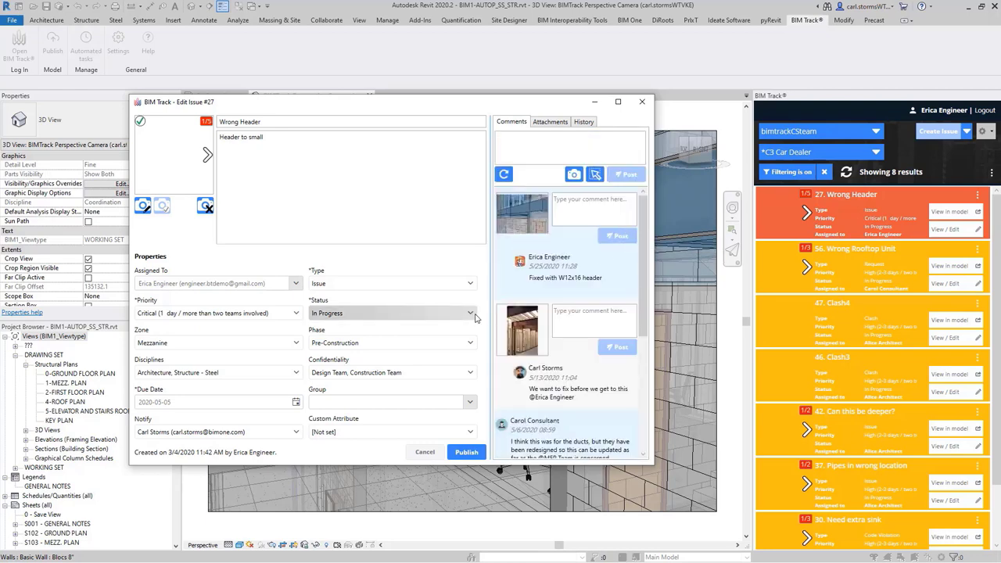
Set the status of issue 27 to Ready for Review / Fixed and publish the updated issue
click(473, 314)
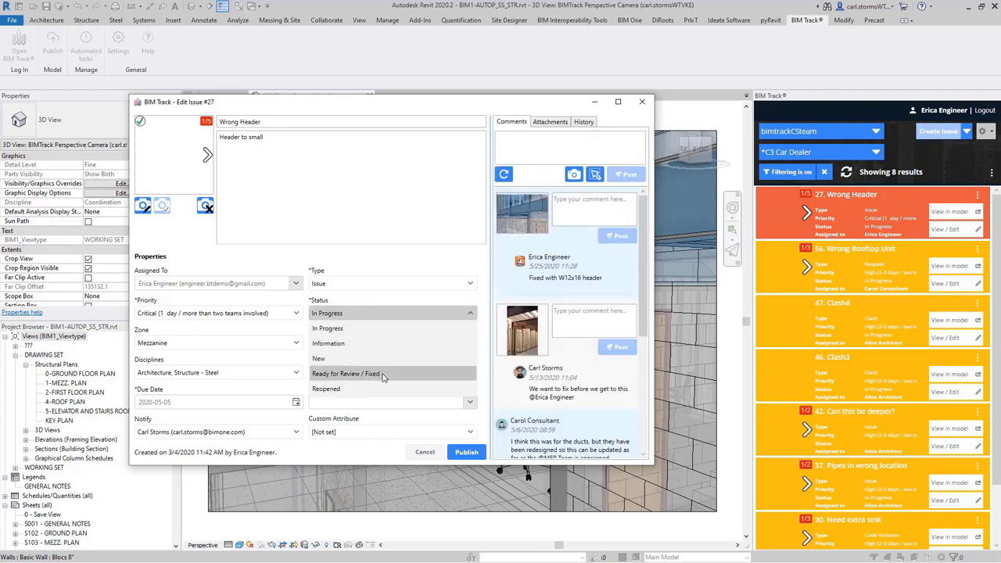
click(382, 375)
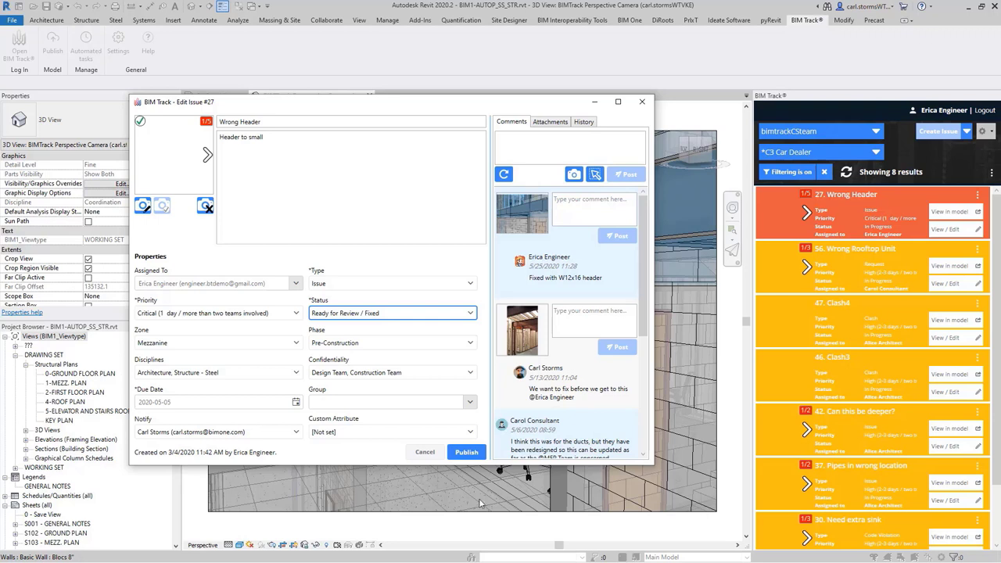
click(467, 452)
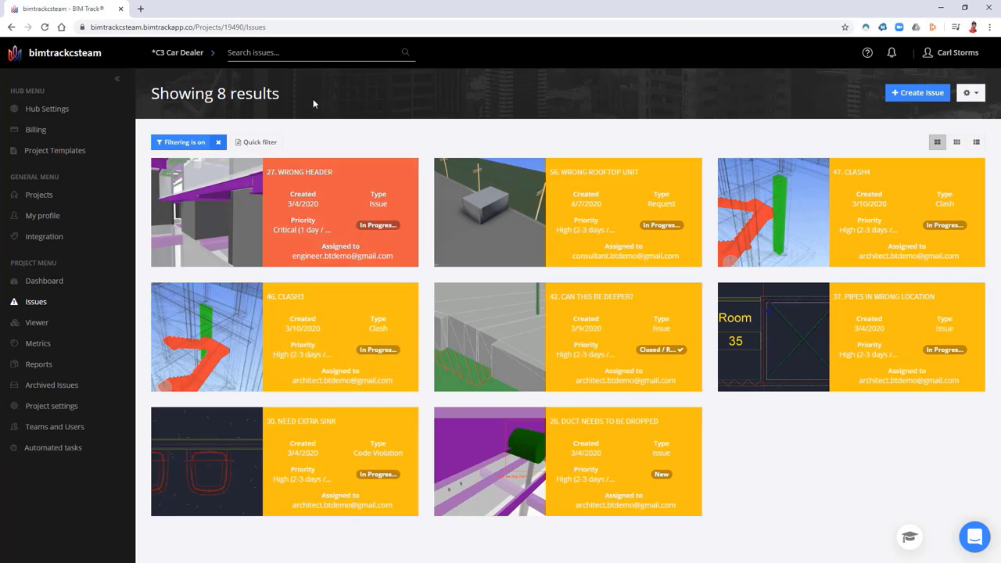
In the BIM Track web app, open issue 27, Wrong Header, and look through its attached images up to the last one
click(354, 195)
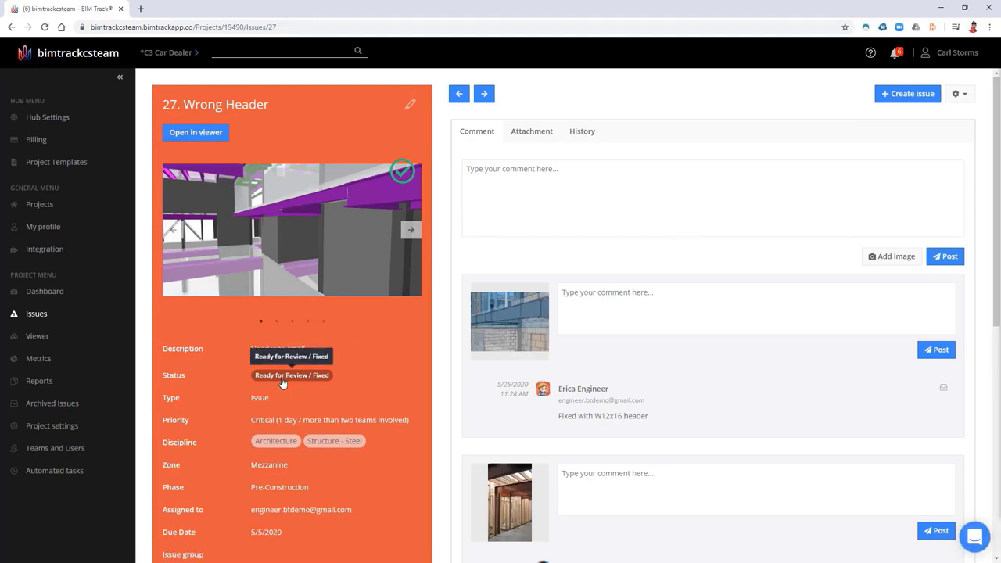
click(412, 231)
click(412, 230)
click(413, 230)
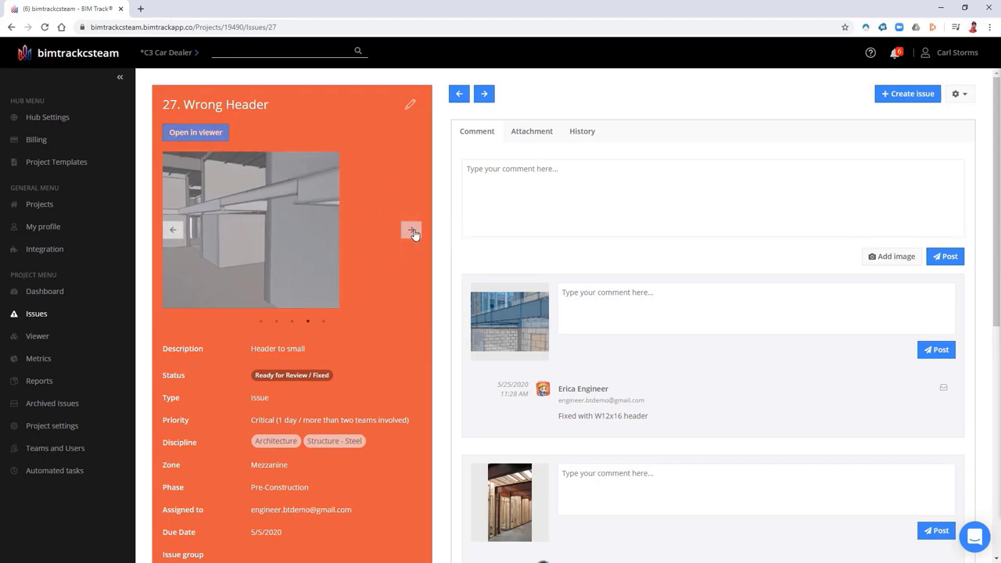
click(412, 231)
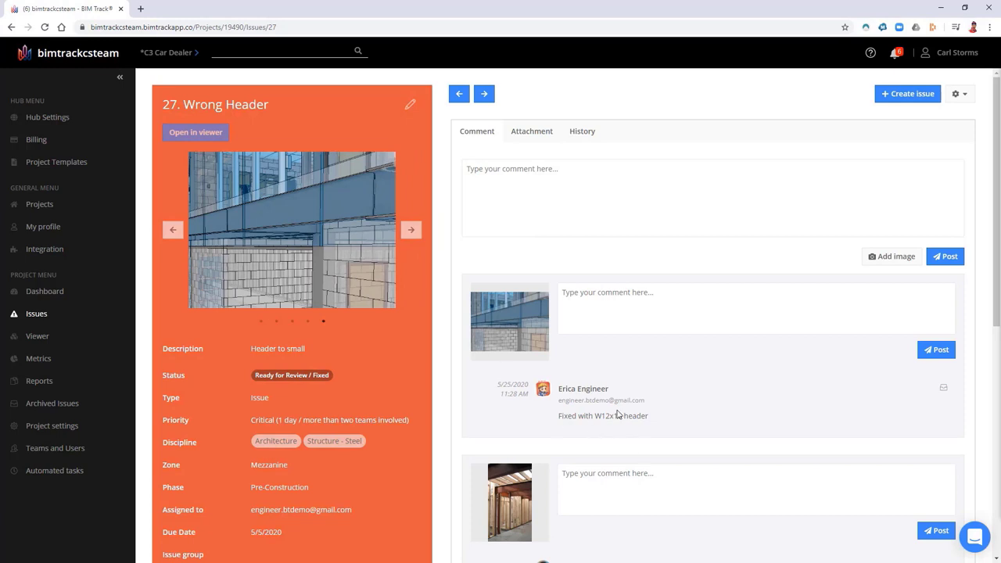
click(411, 107)
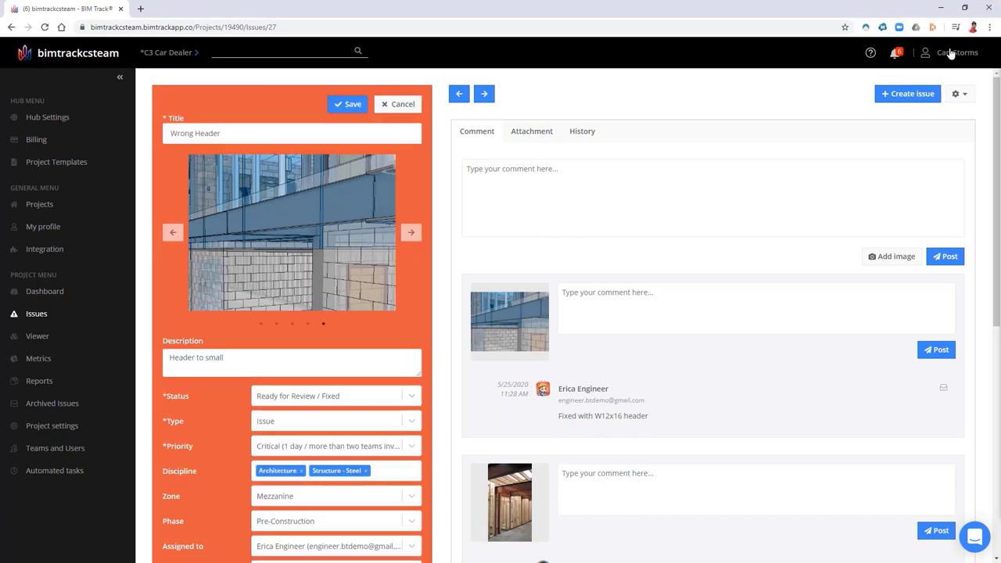
click(412, 396)
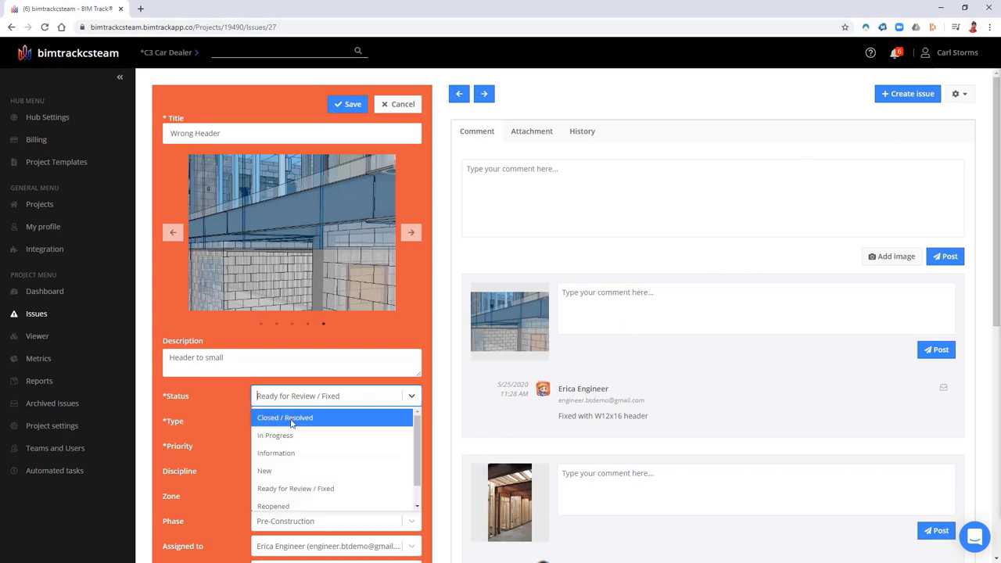
click(294, 418)
Post the comment "All good closed" on issue 27
click(571, 170)
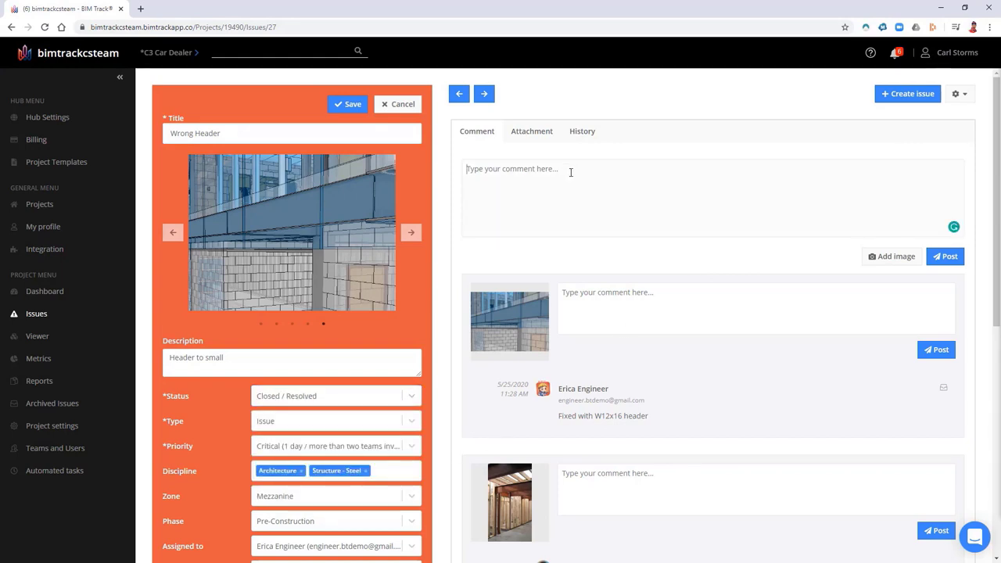
text(All good closed)
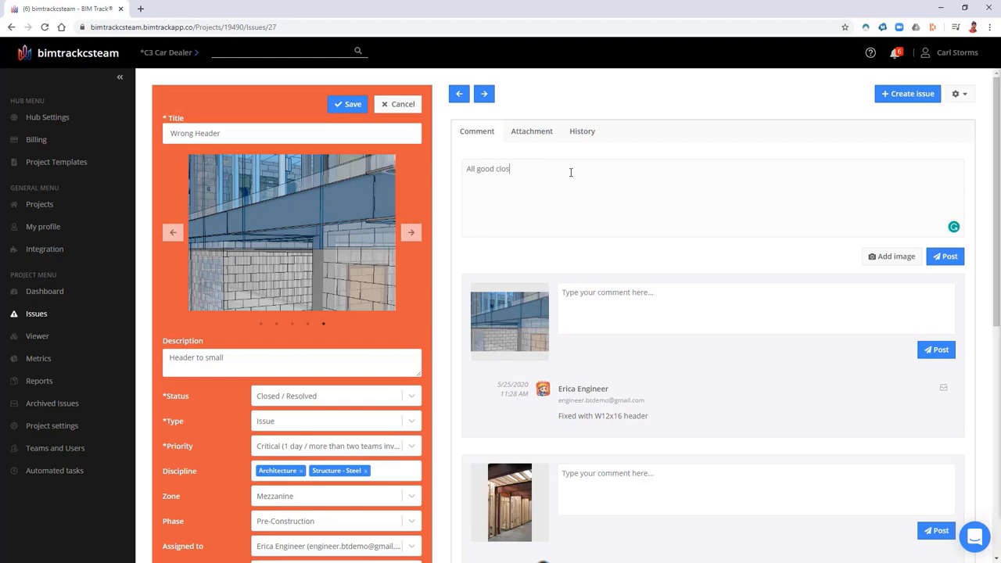
click(945, 256)
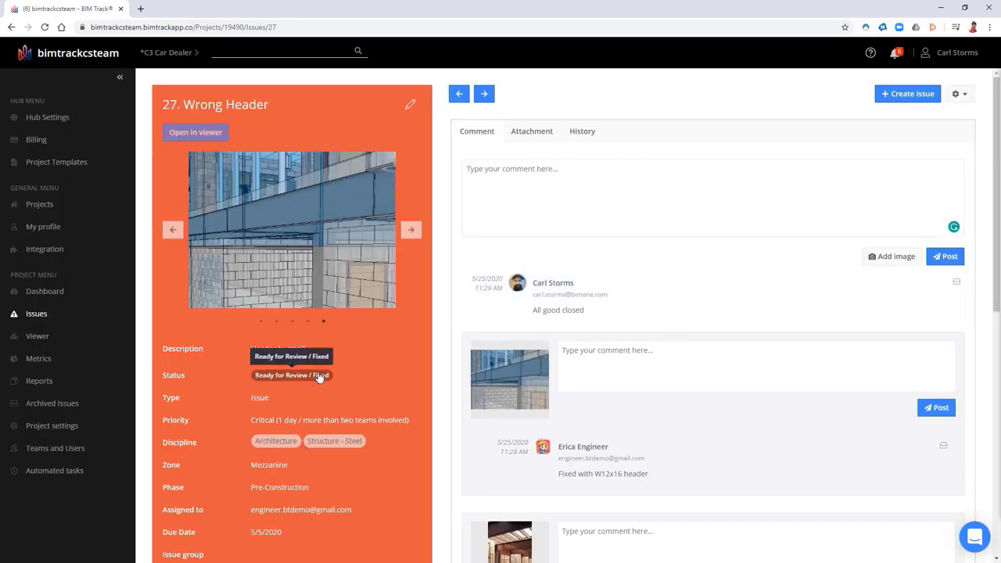
Set the status of issue 27 to Closed / Resolved and save the issue
click(319, 376)
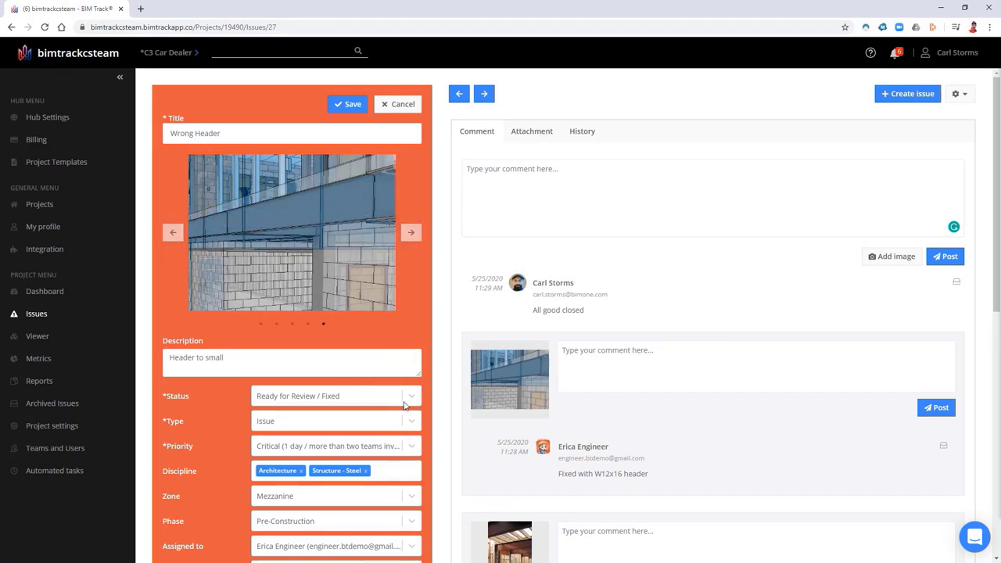
click(364, 400)
click(306, 417)
click(343, 106)
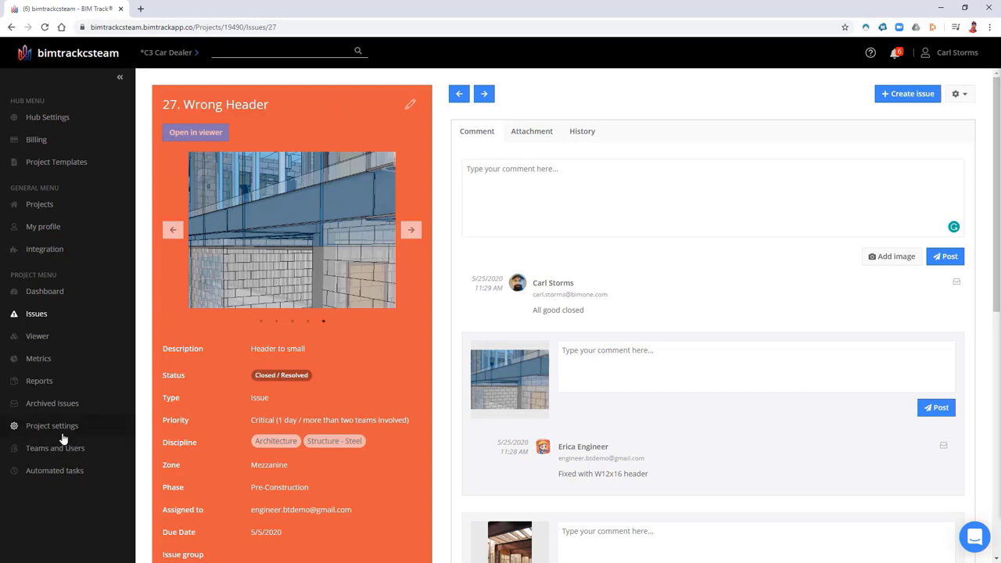
Generate the car dealer project's printable issue report from the shared Overdue Issues template and dismiss the print dialog
click(36, 383)
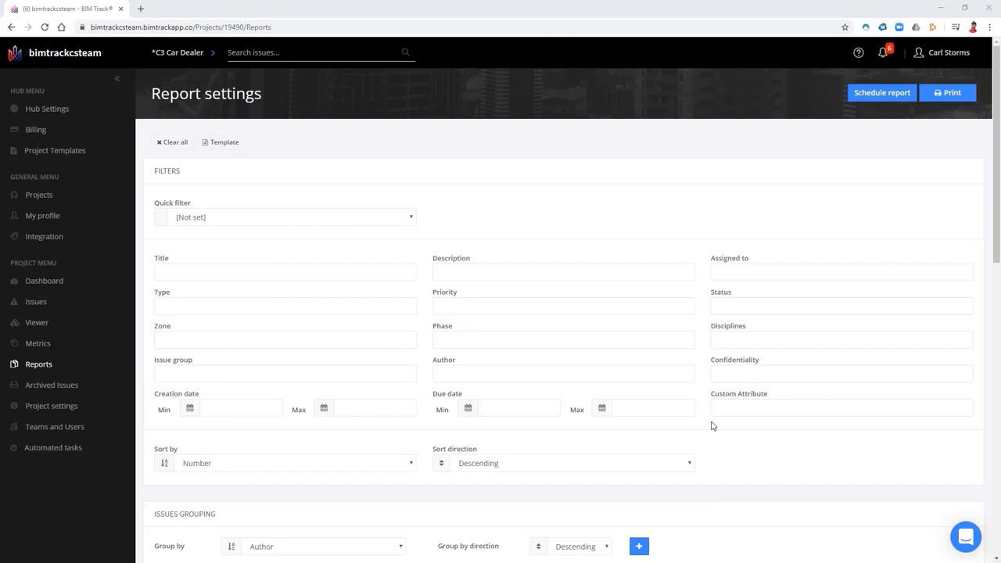
click(224, 142)
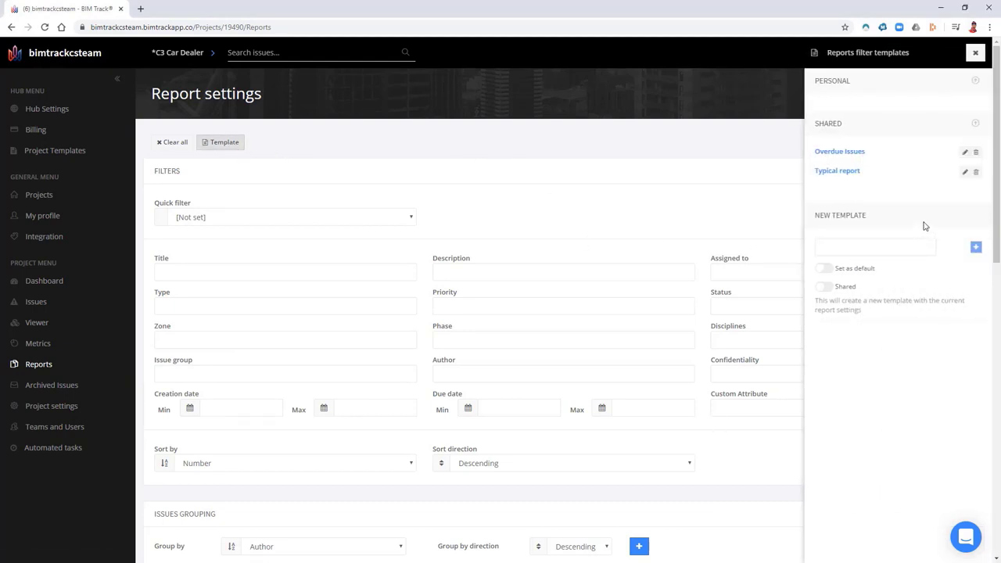
click(854, 154)
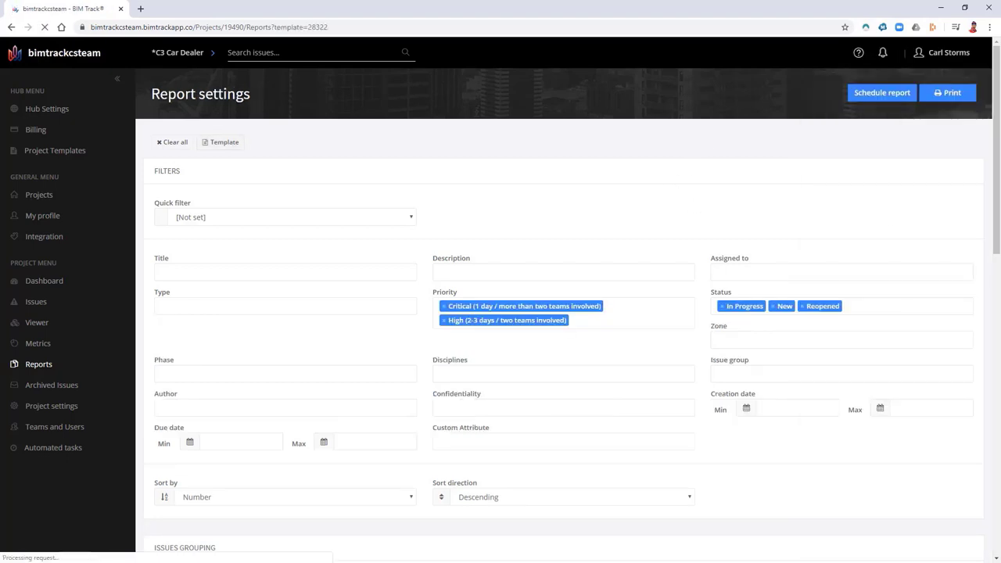
click(962, 101)
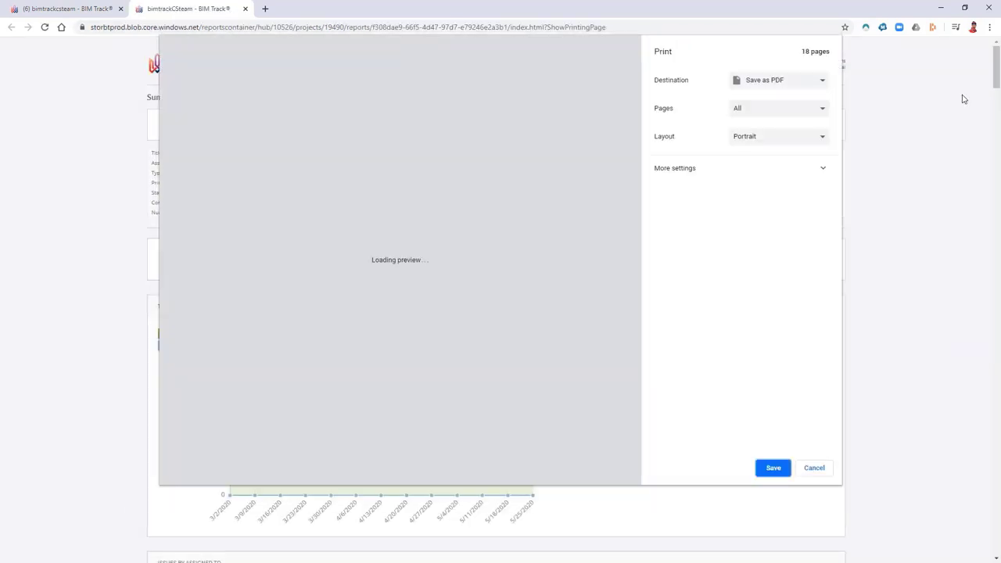
click(813, 468)
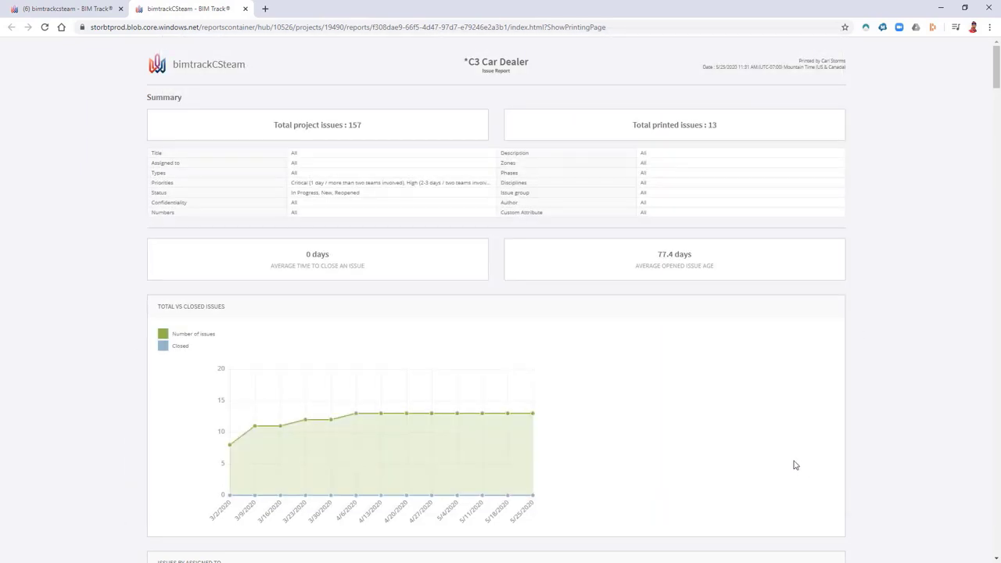
Examine the issue report's summary charts and the details and comments of issue 56, Wrong Rooftop Unit
scroll(555, 313, down, 3)
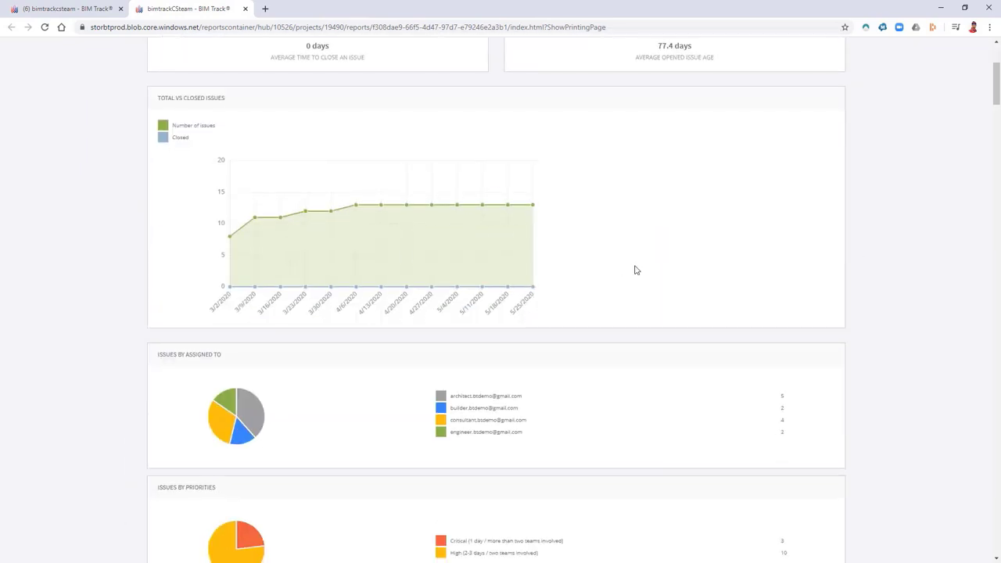
scroll(634, 271, down, 7)
scroll(372, 274, down, 3)
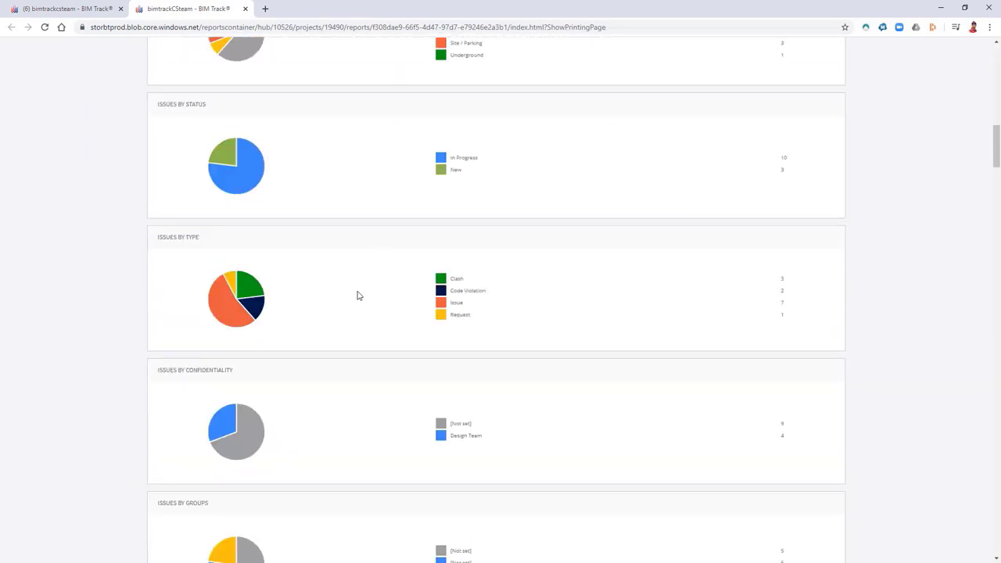
scroll(359, 295, down, 2)
scroll(358, 296, down, 8)
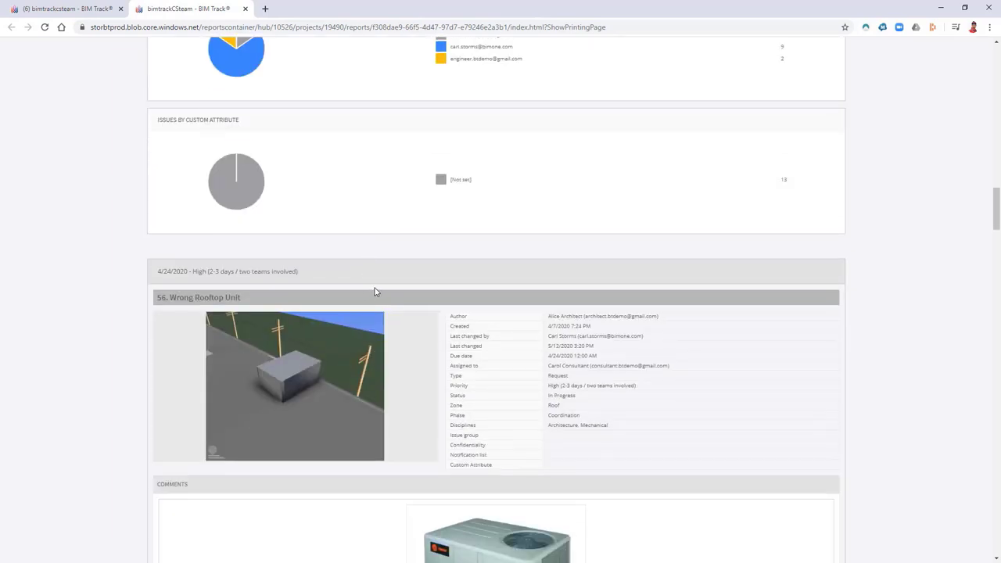
scroll(466, 329, down, 2)
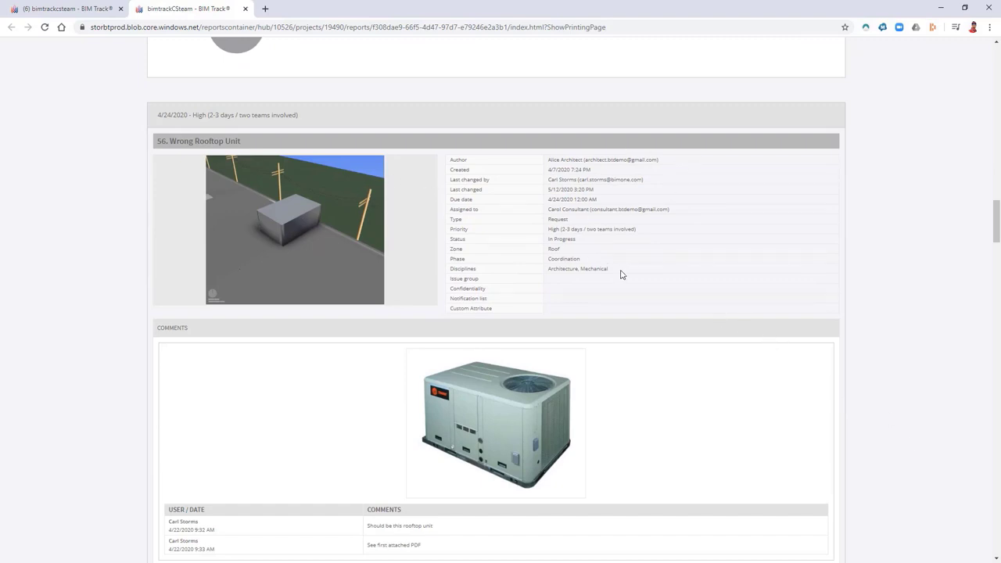
scroll(621, 274, down, 2)
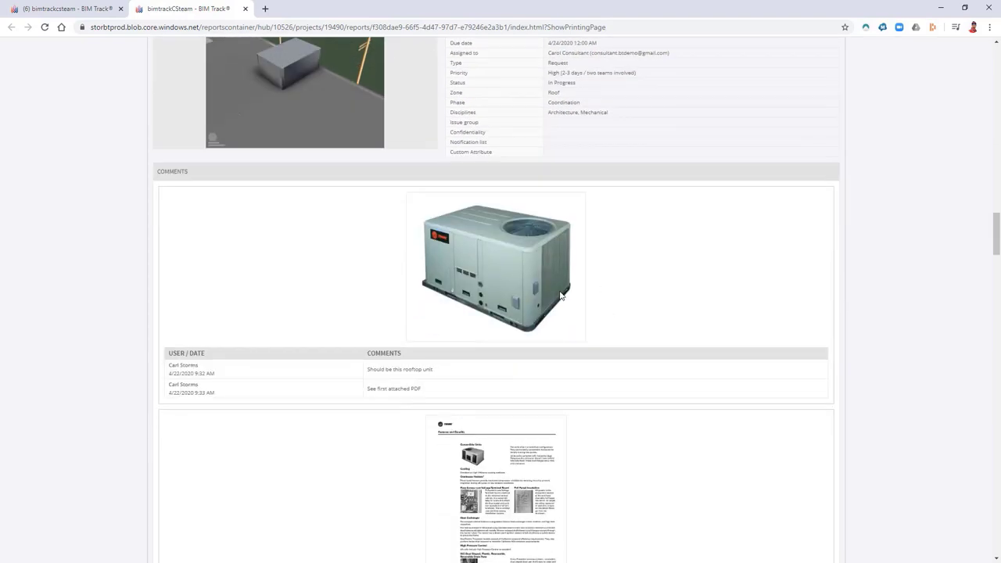
scroll(560, 296, down, 2)
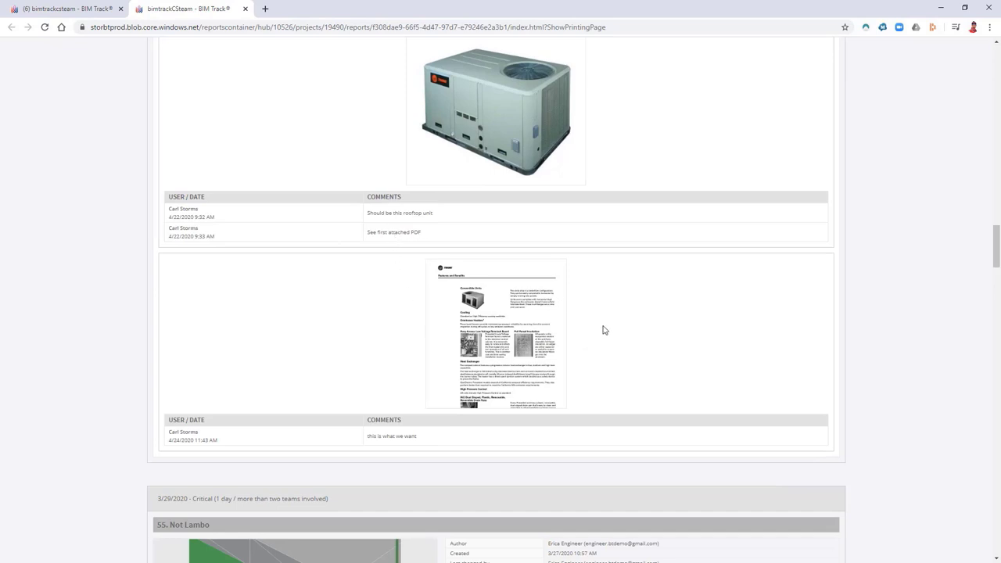
Follow the report's link to issue 56, Wrong Rooftop Unit, and place the cursor in its new comment field
scroll(603, 329, up, 4)
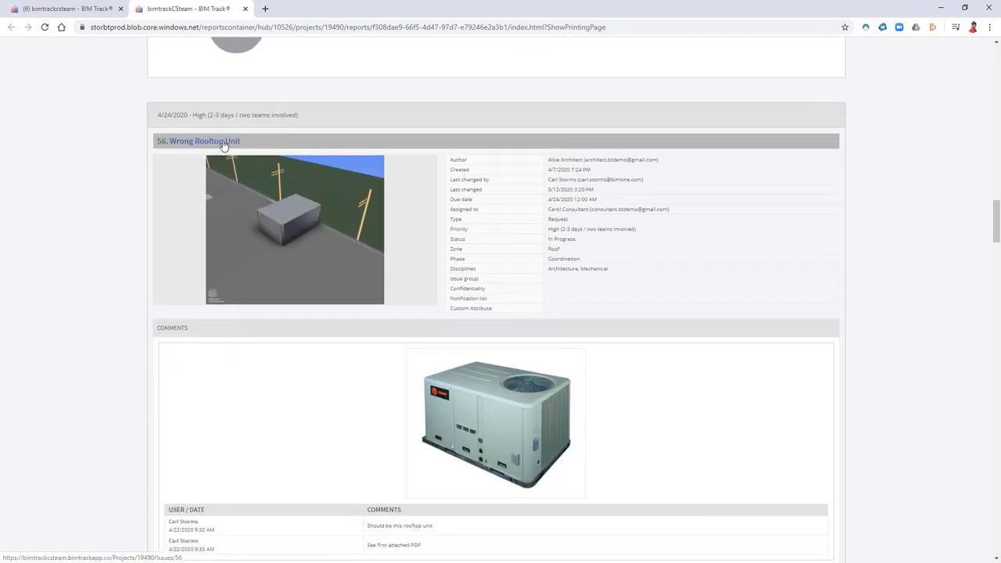
click(224, 144)
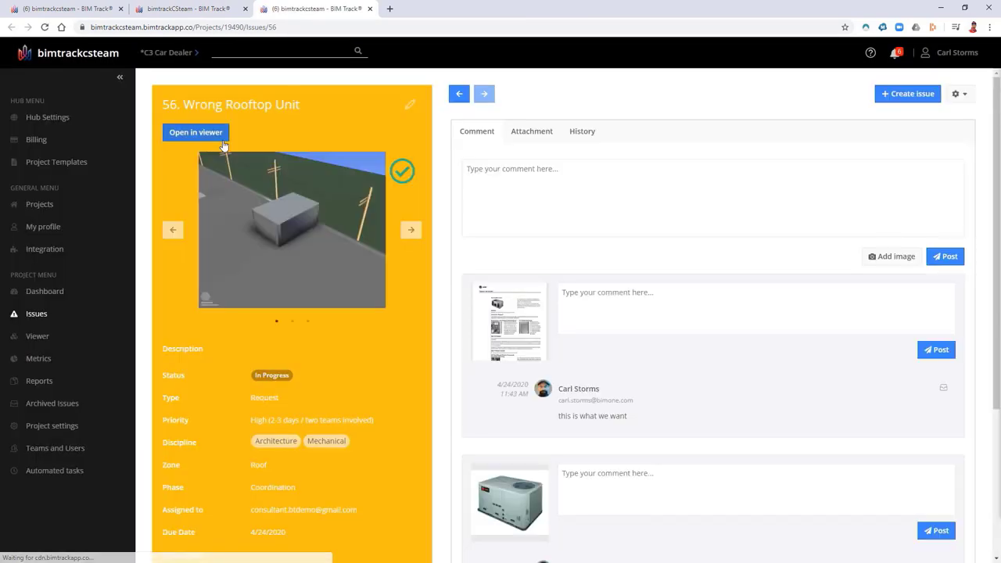
click(612, 169)
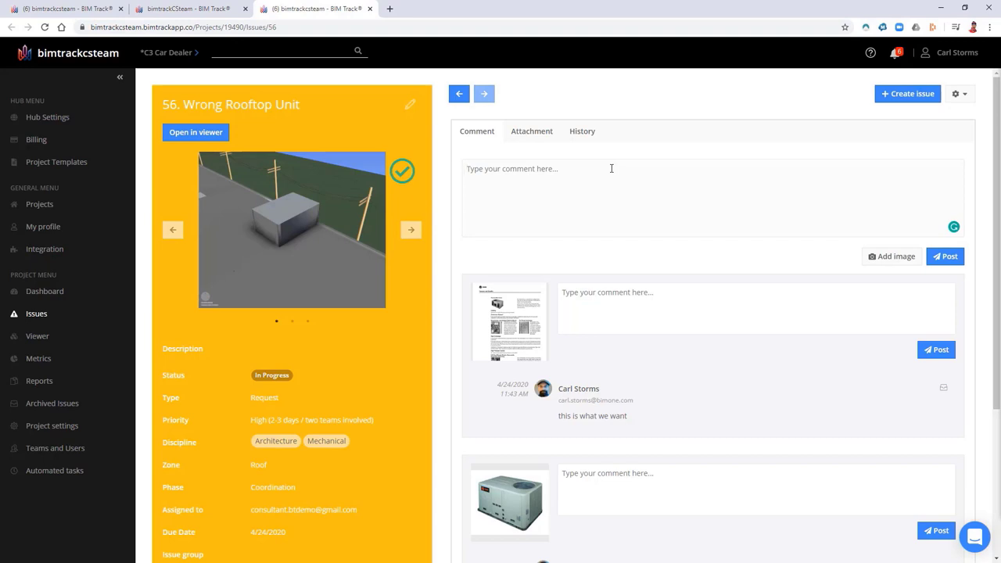
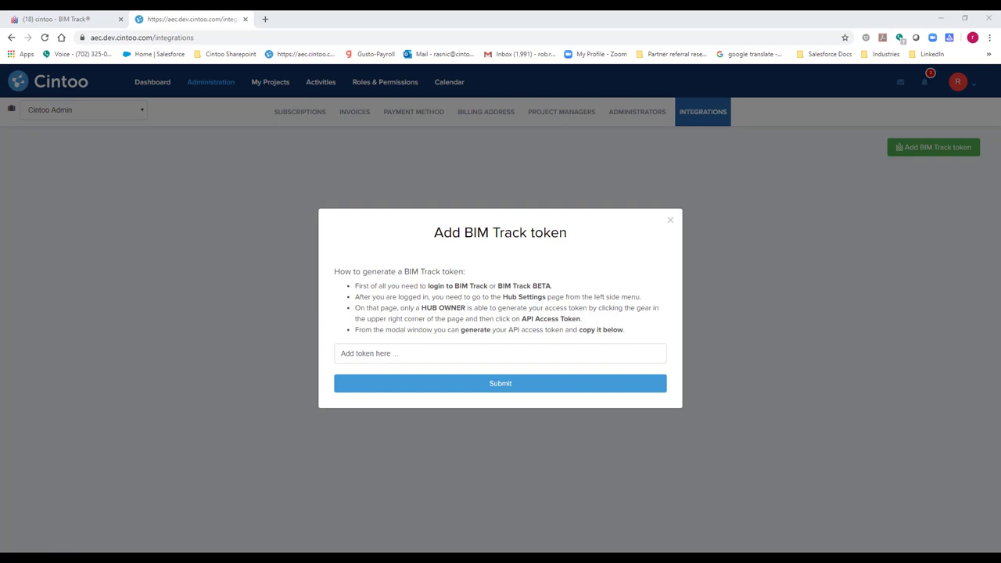
In Cintoo, paste the BIM Track API token and submit the hub link with user creation allowed and Push / Sync at project level
click(357, 354)
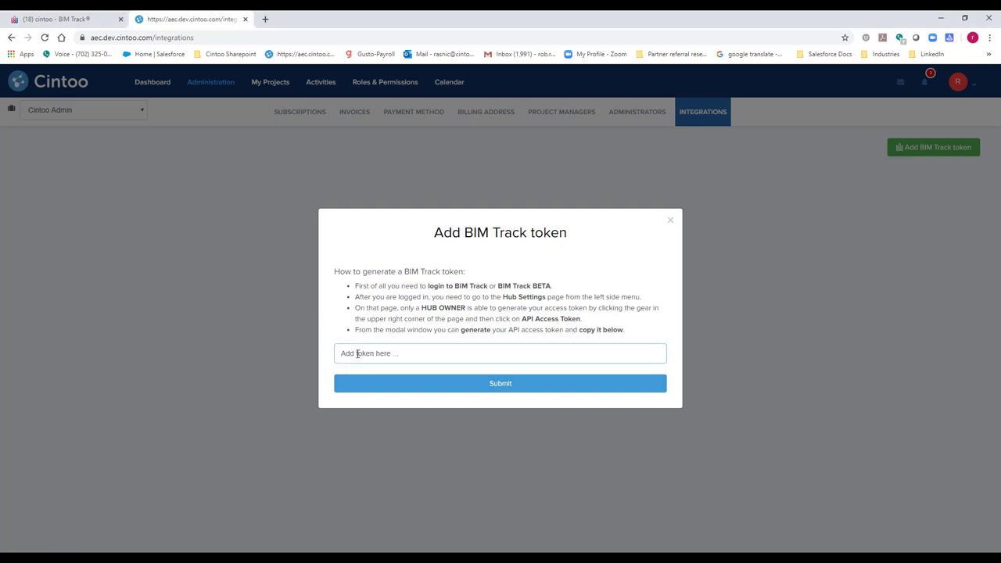
right_click(358, 354)
click(384, 436)
click(509, 385)
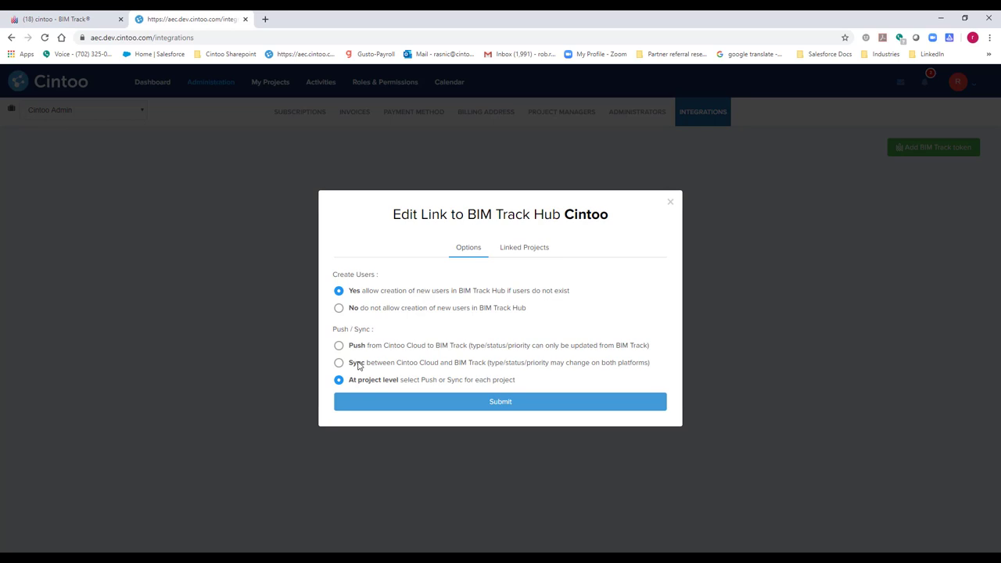
click(509, 403)
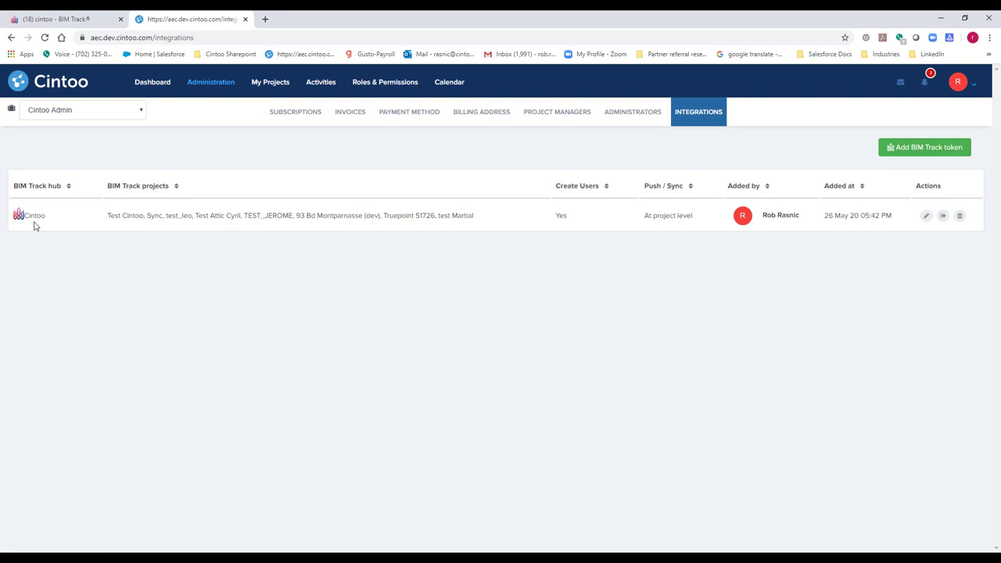
Open the TruePoint 51726 project from the project list and show it in 3D
click(277, 84)
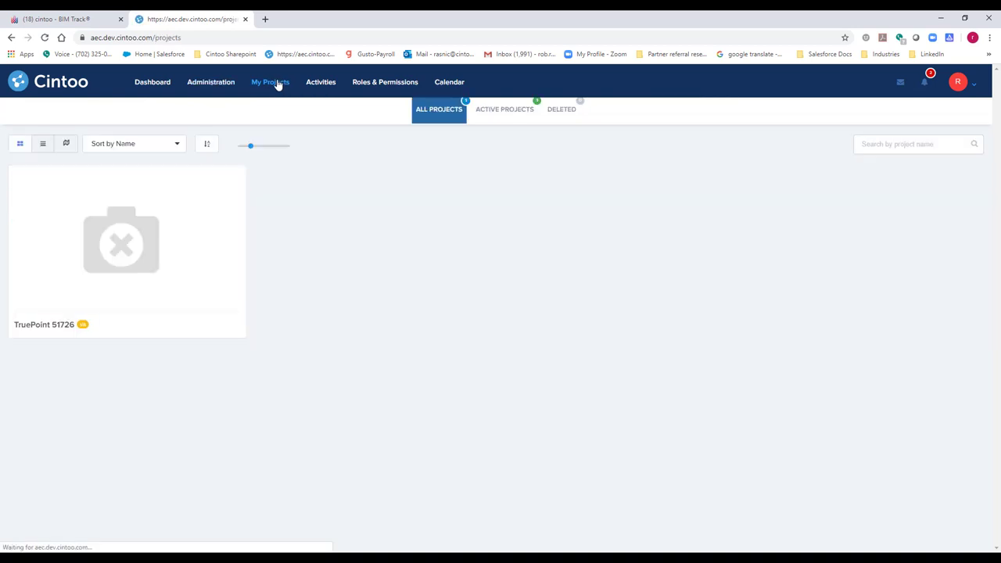
mouse_move(172, 313)
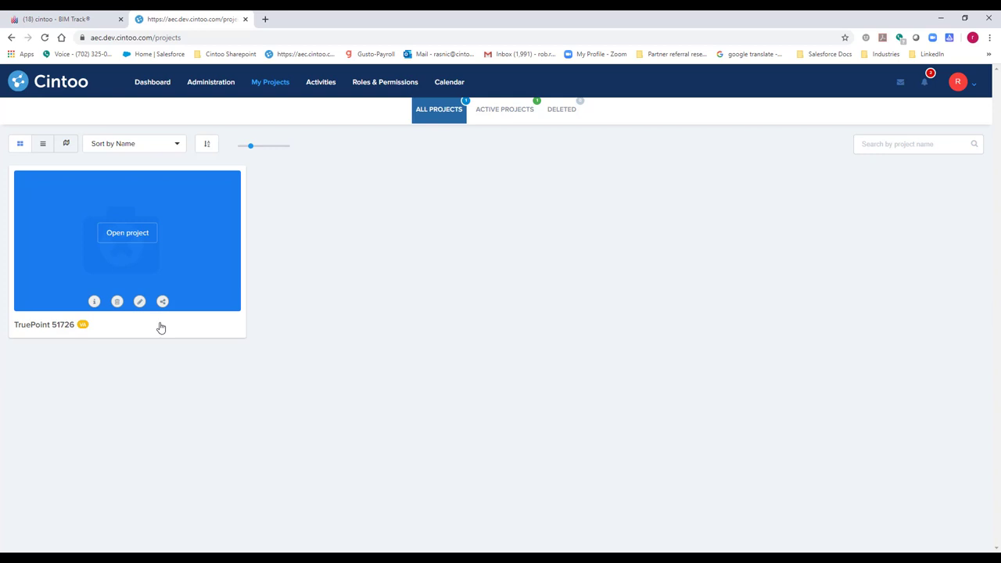
click(130, 234)
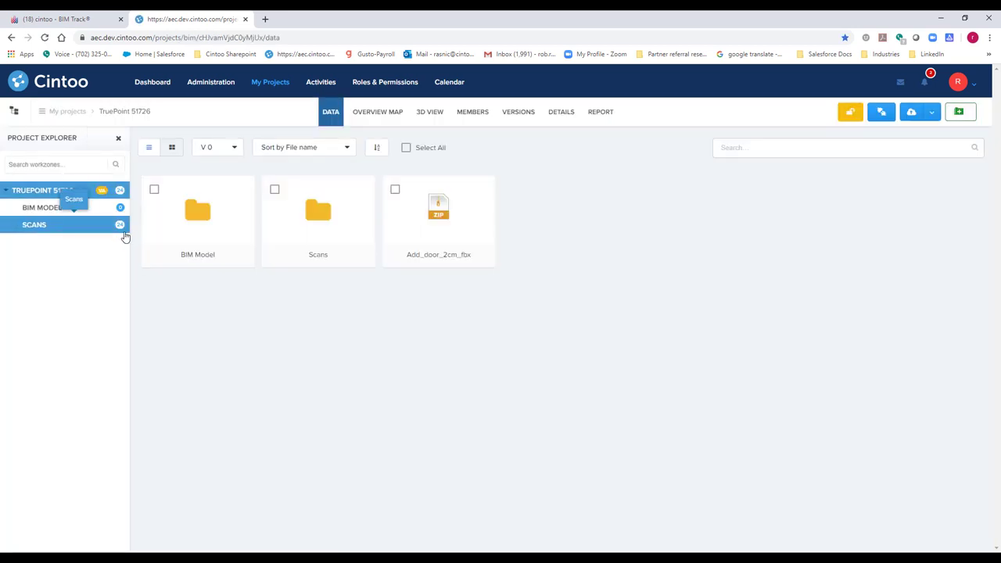
click(431, 113)
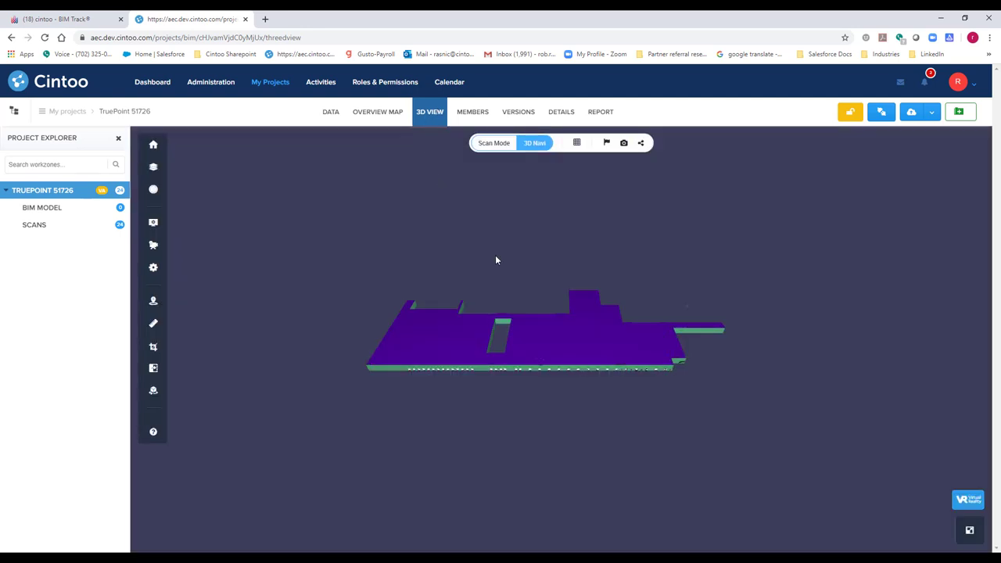
Enter scan 51726 Henkel BG-1092 at the building's front edge and look past the stacked pallets down the warehouse aisle
scroll(633, 370, up, 5)
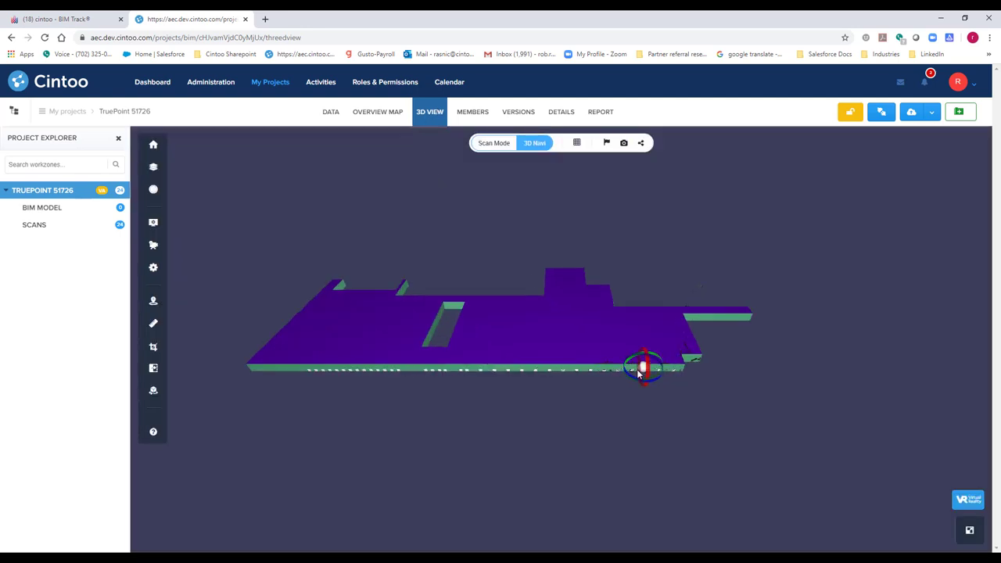
scroll(634, 370, up, 6)
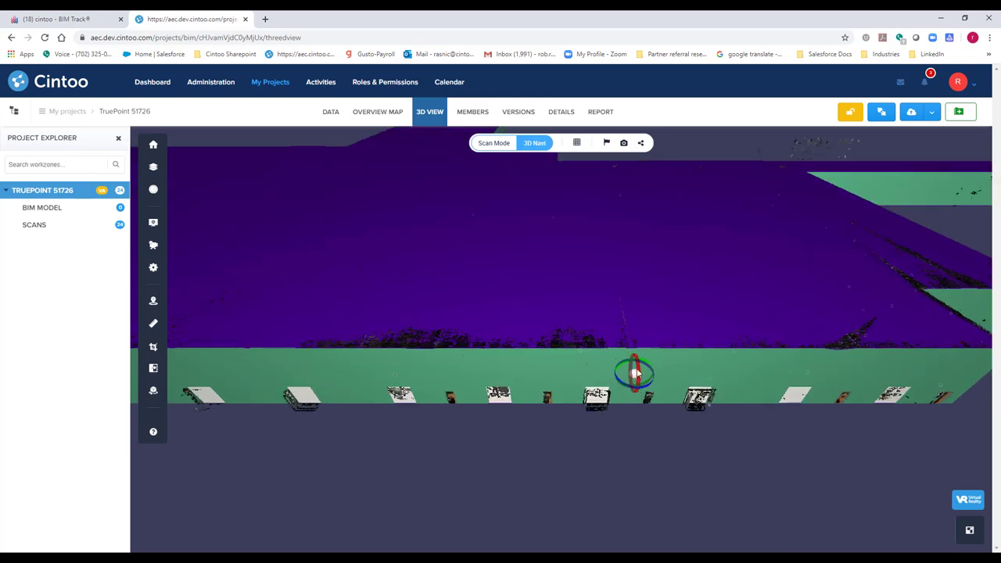
click(645, 376)
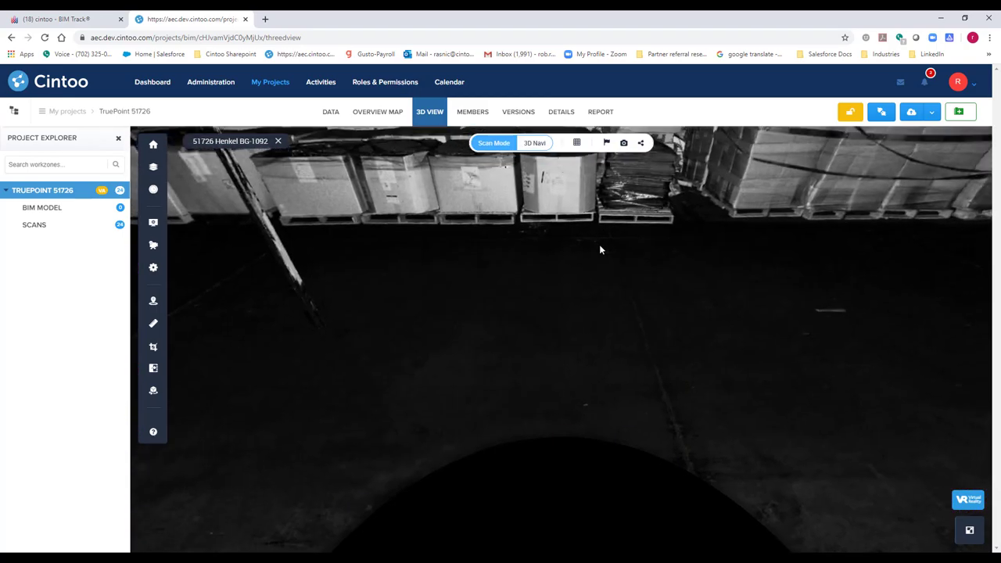
drag(599, 244, 609, 398)
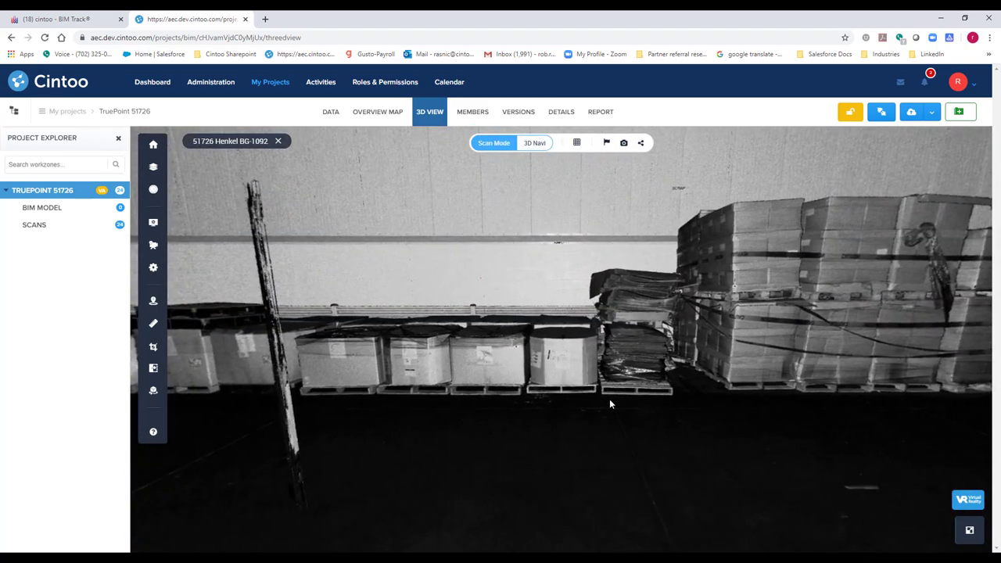
drag(712, 336, 504, 207)
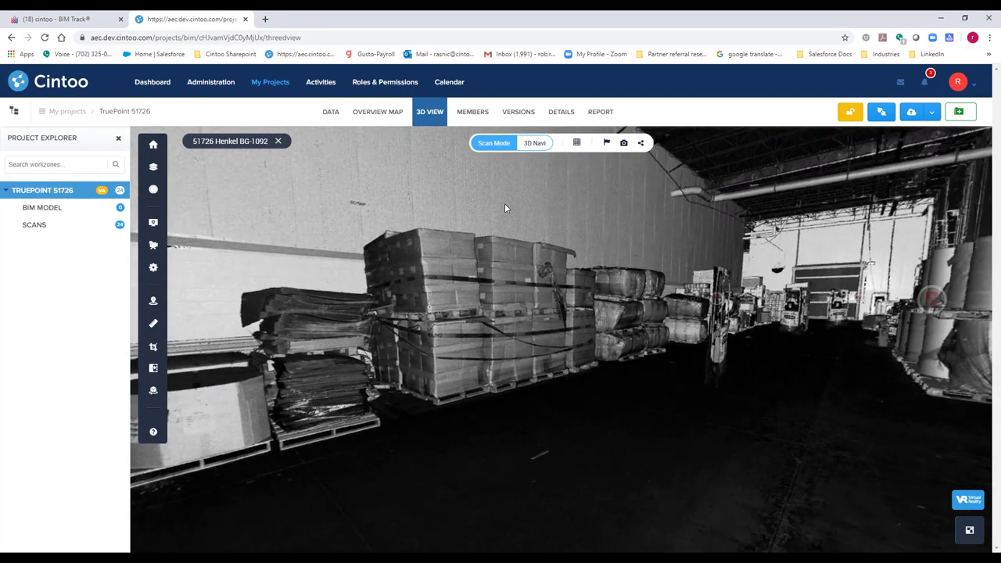
Switch the scan from greyscale imagery to the shaded surface display and face down the aisle between the green walls
click(577, 143)
click(560, 223)
drag(791, 314, 365, 328)
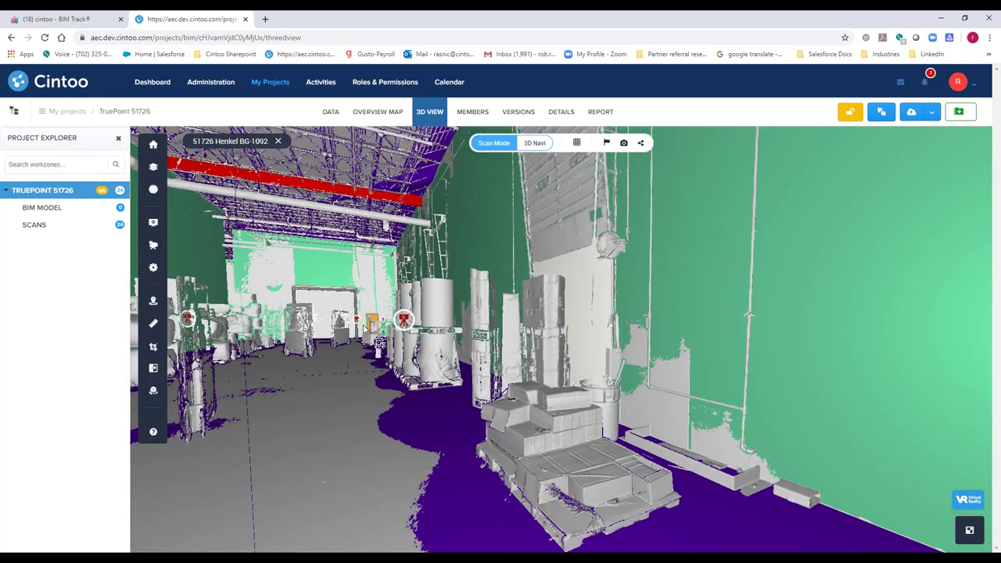
drag(682, 382, 813, 375)
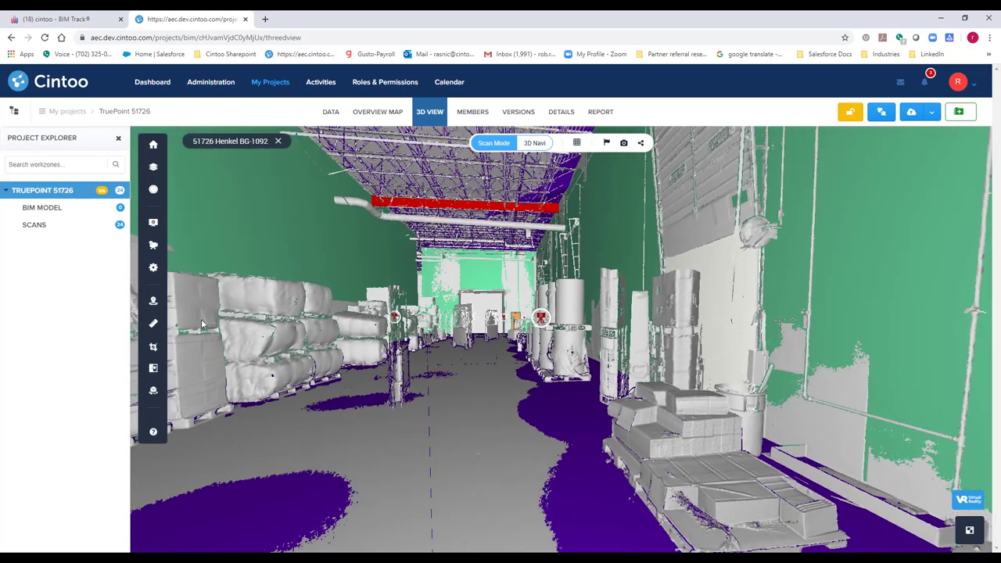
Compare All scans against All models as reference with the Visual Diff Tool at a distance adjustment of 0.16 ft
click(152, 371)
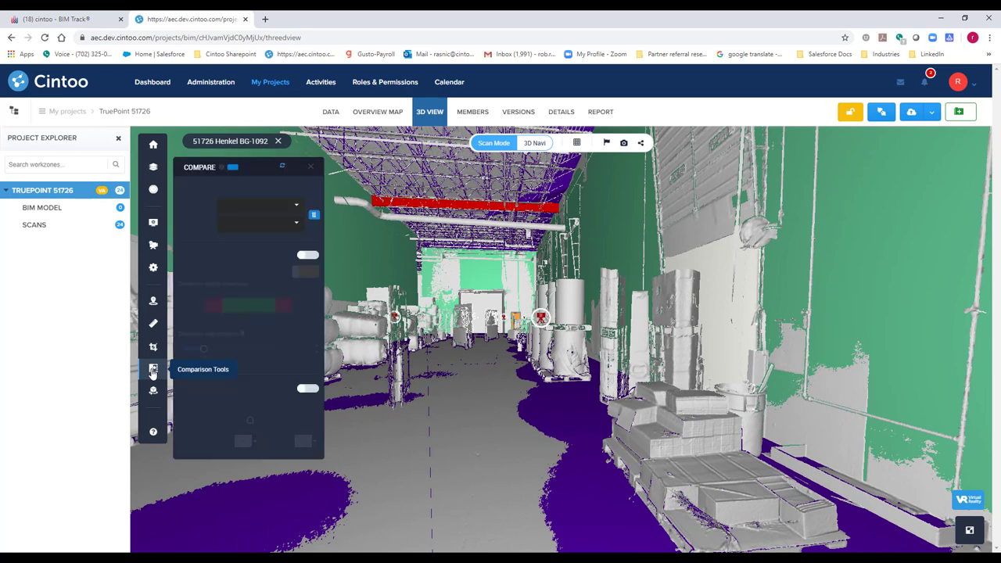
click(270, 206)
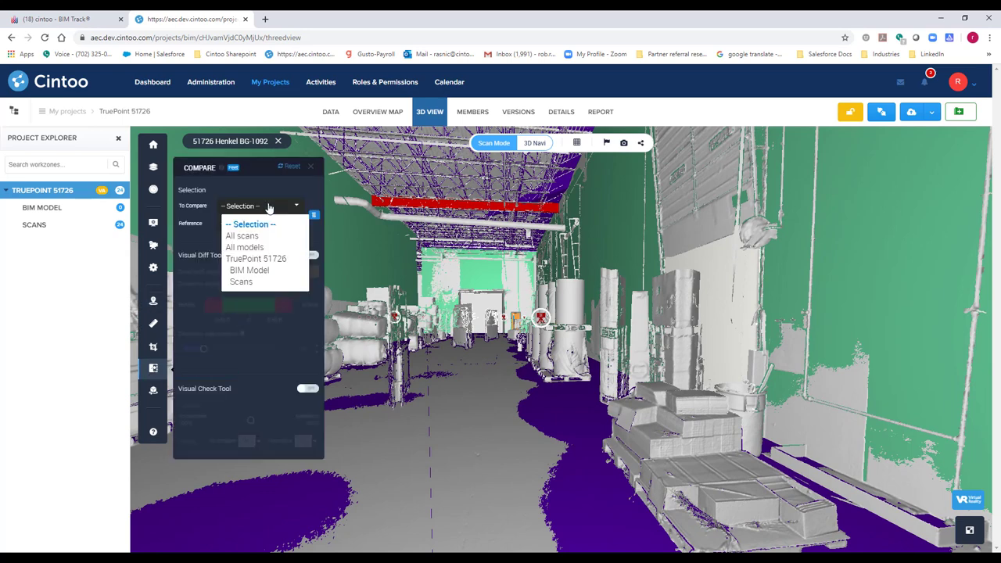
click(249, 236)
click(258, 224)
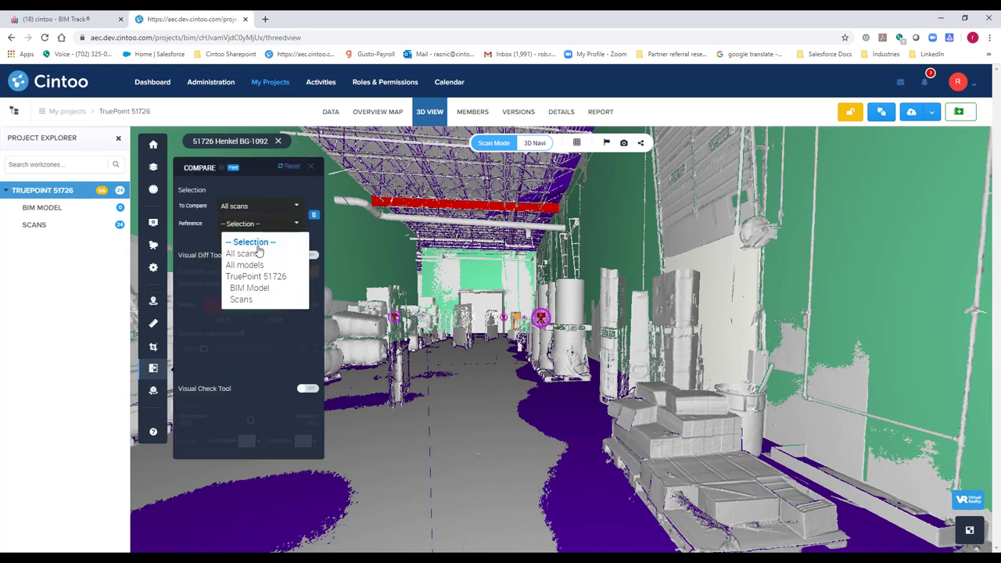
click(261, 265)
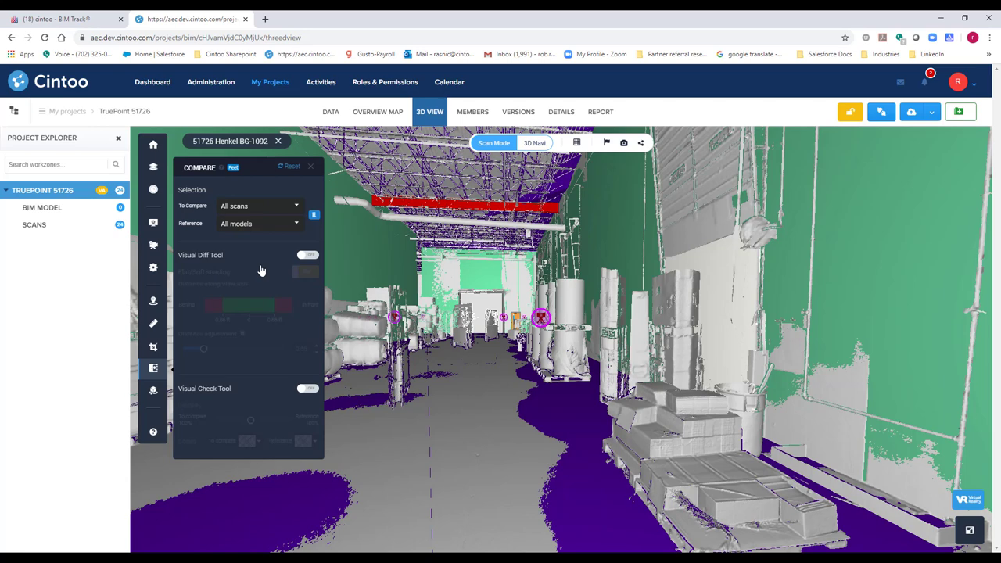
click(309, 256)
drag(204, 352, 190, 354)
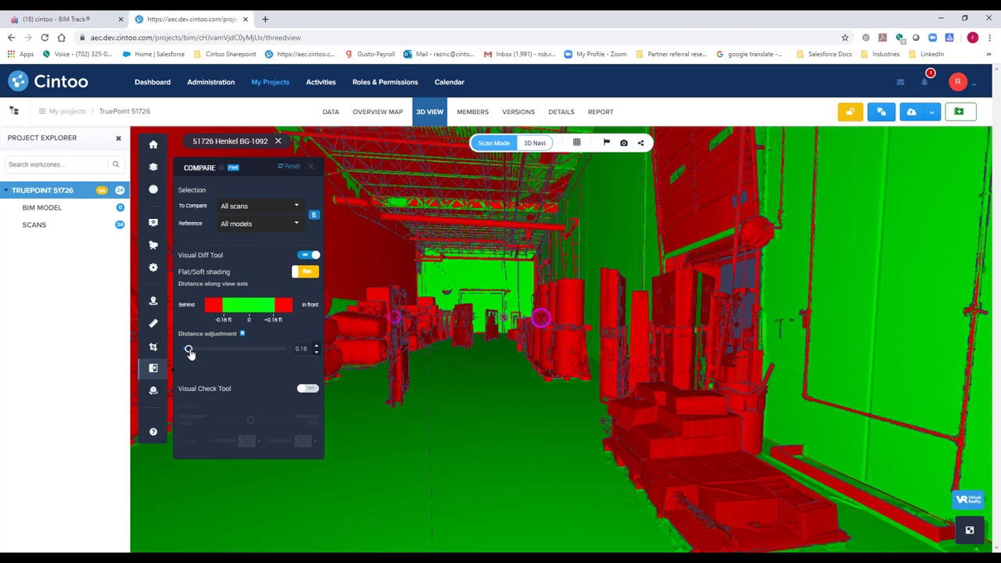
Face the exit door, inspect it with the Visual Check Tool at varying scan and model visibility, and return to the Visual Diff display
drag(559, 300, 484, 301)
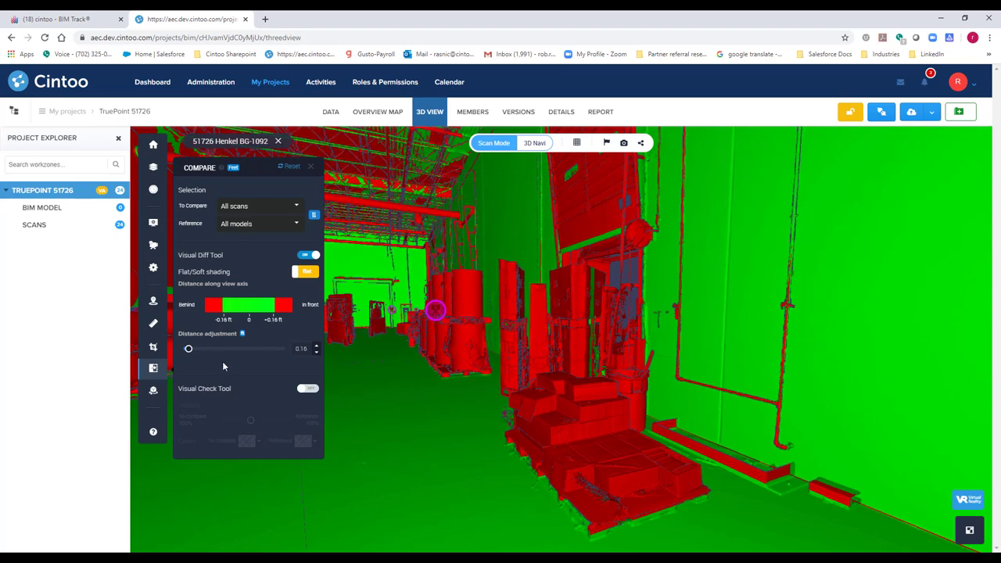
drag(715, 325, 496, 327)
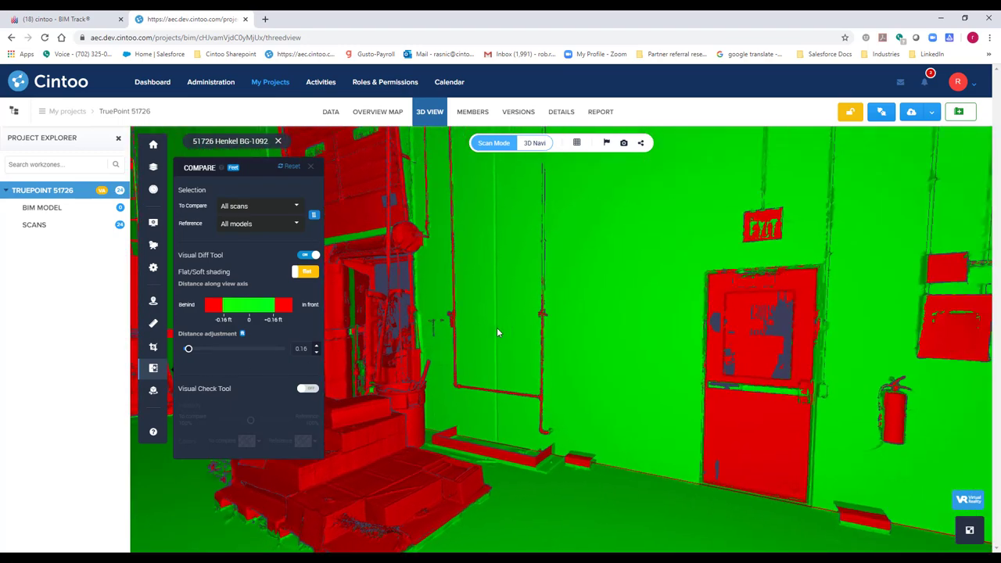
drag(630, 365, 474, 358)
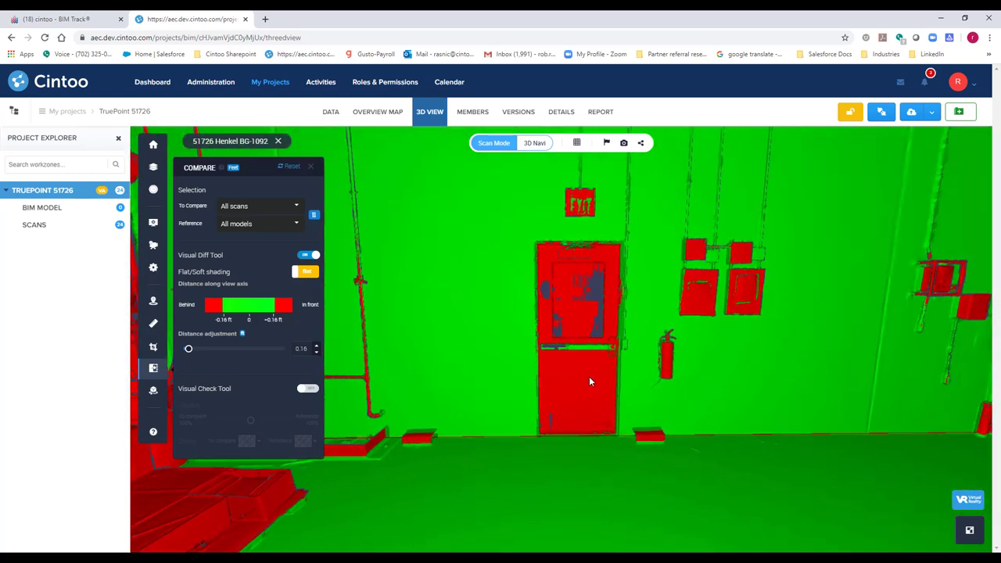
click(310, 390)
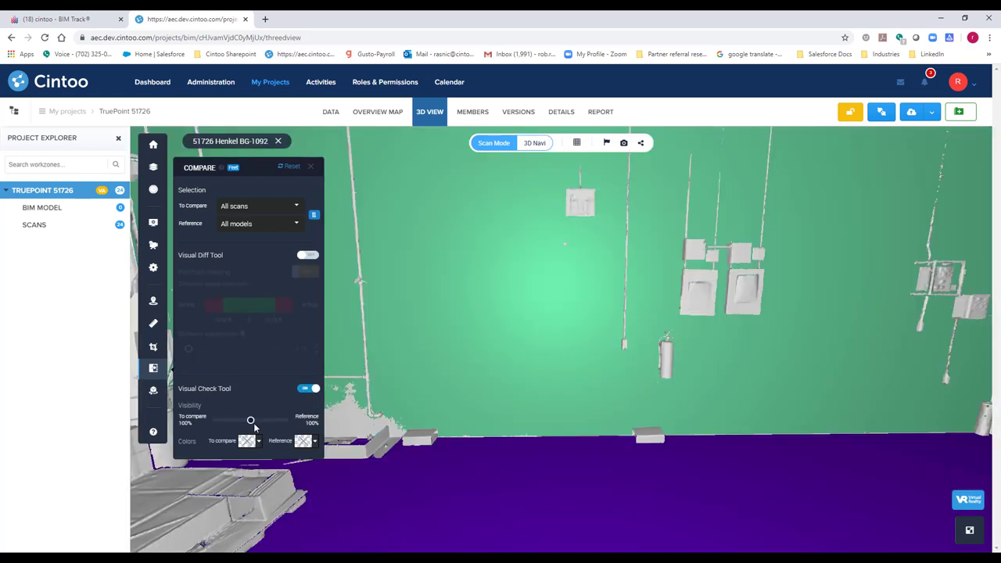
drag(250, 424, 219, 425)
drag(226, 423, 250, 422)
click(313, 257)
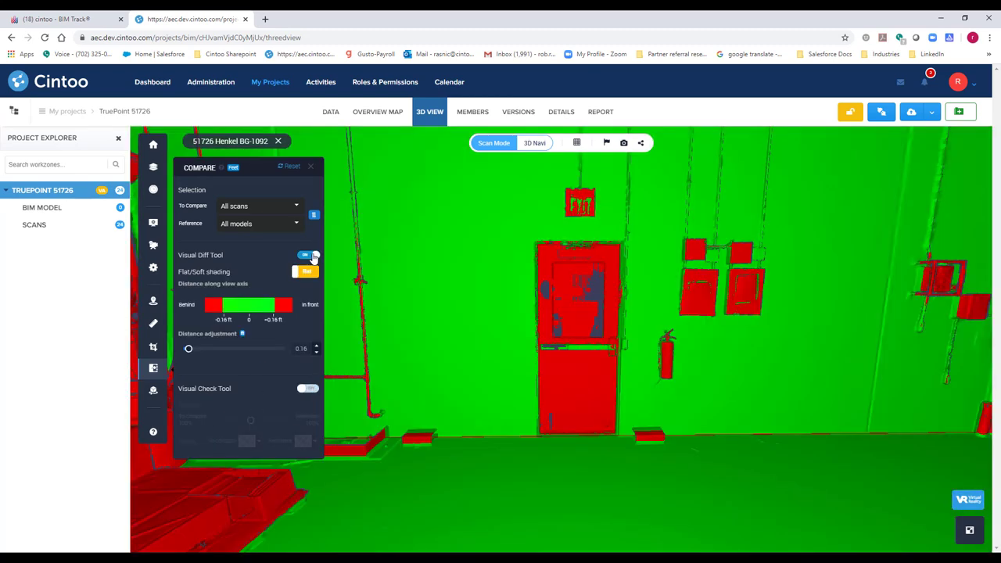
click(311, 167)
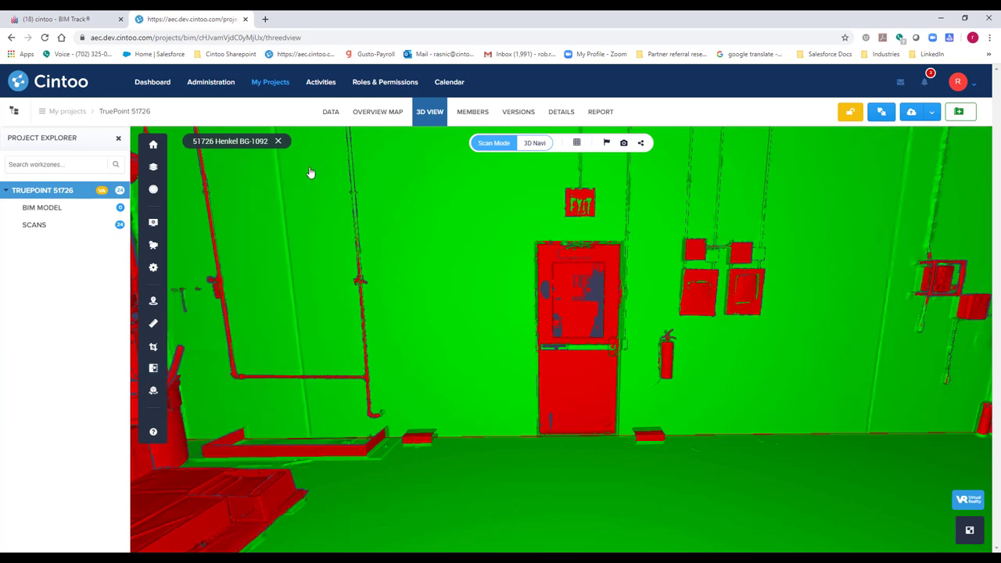
Place a new annotation on the lower half of the exit door and make it an Issue
click(153, 303)
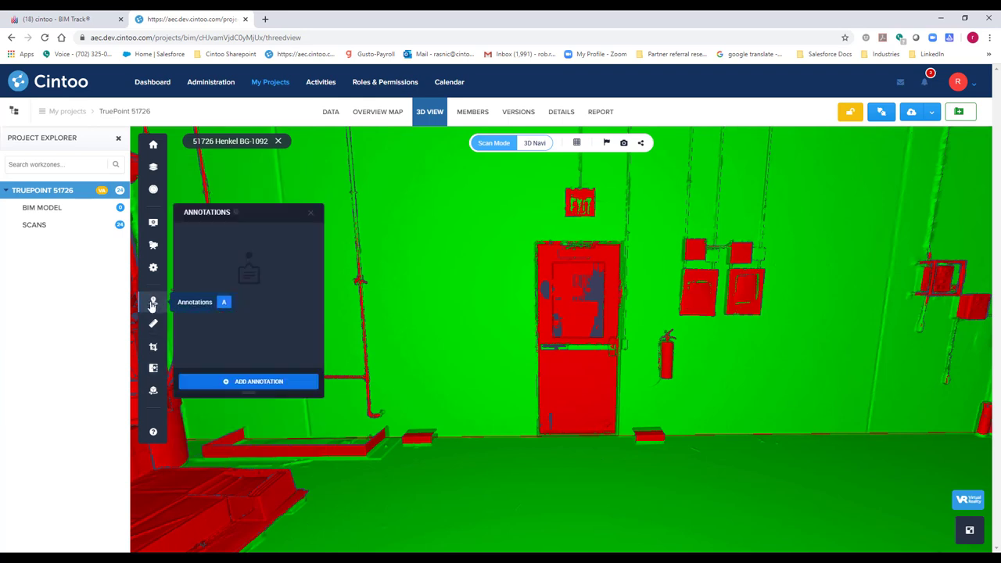
click(266, 383)
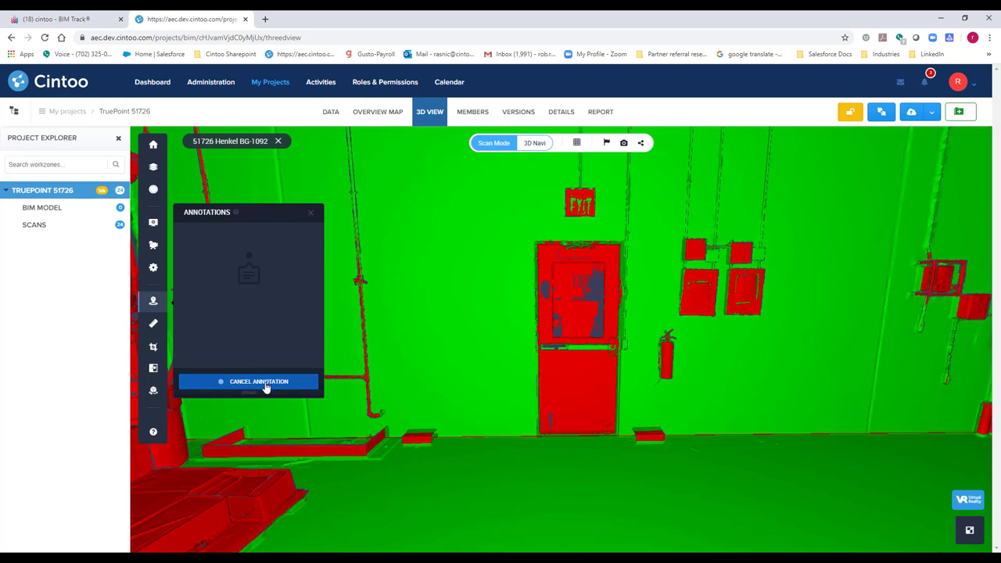
click(577, 359)
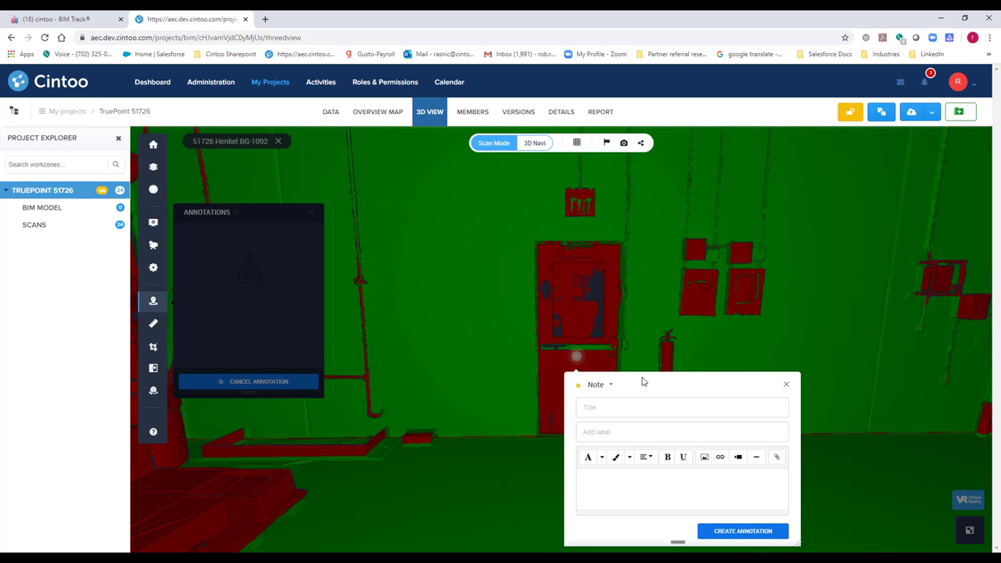
click(611, 385)
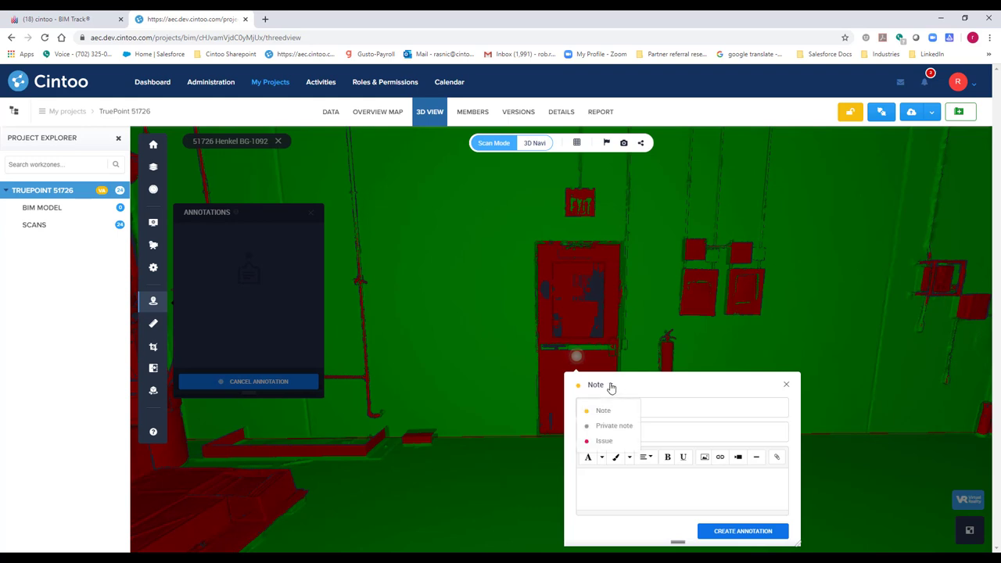
click(603, 441)
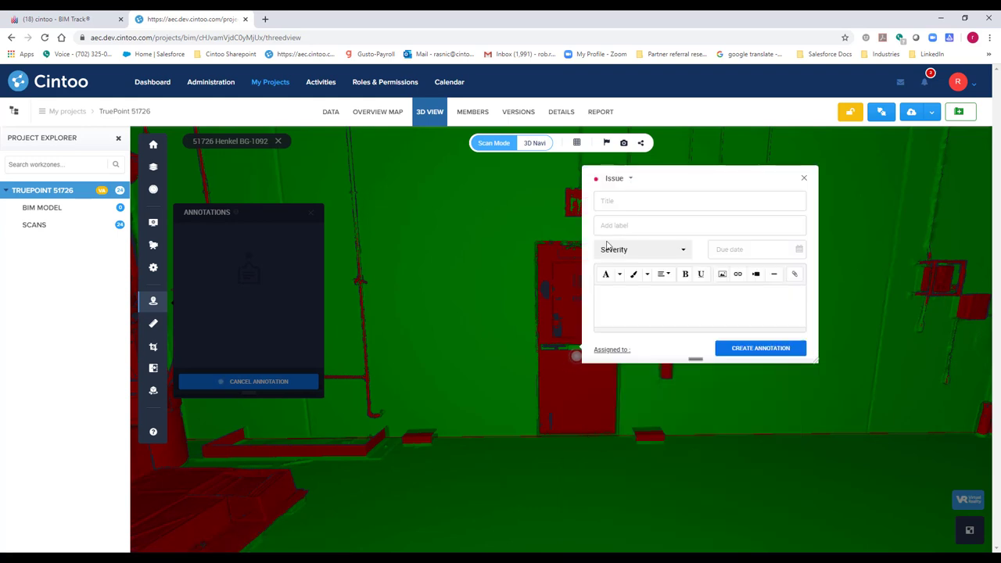
Title the issue "Add to BIM Model" and give it Critical severity with a due date of 29/05/2020
click(636, 201)
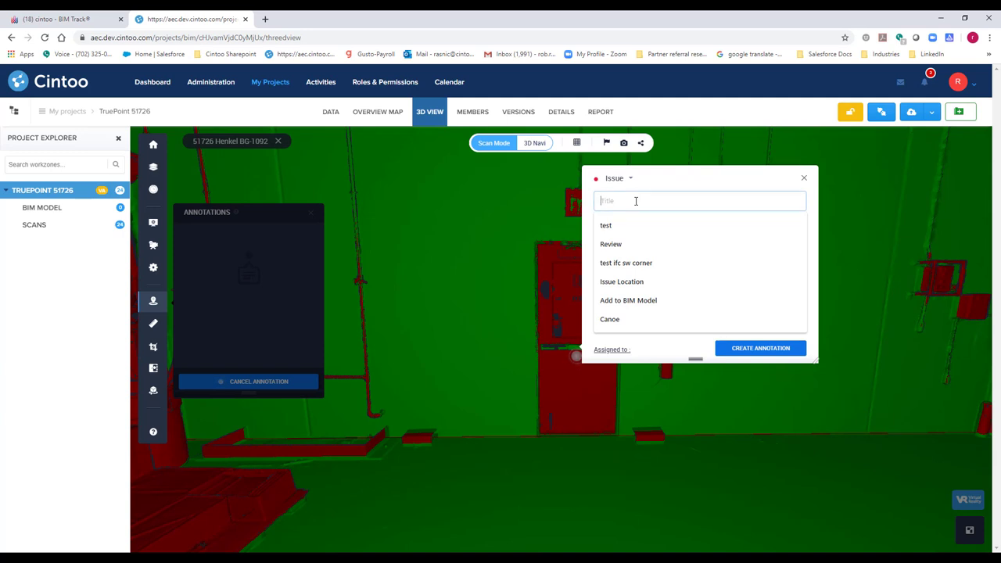
text(Add to BIM Model)
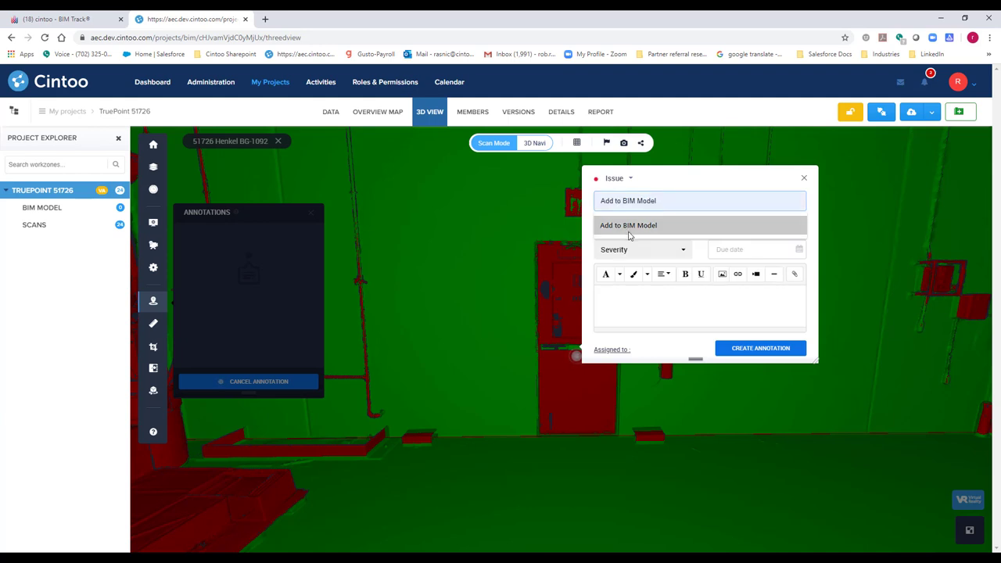
click(630, 226)
click(635, 253)
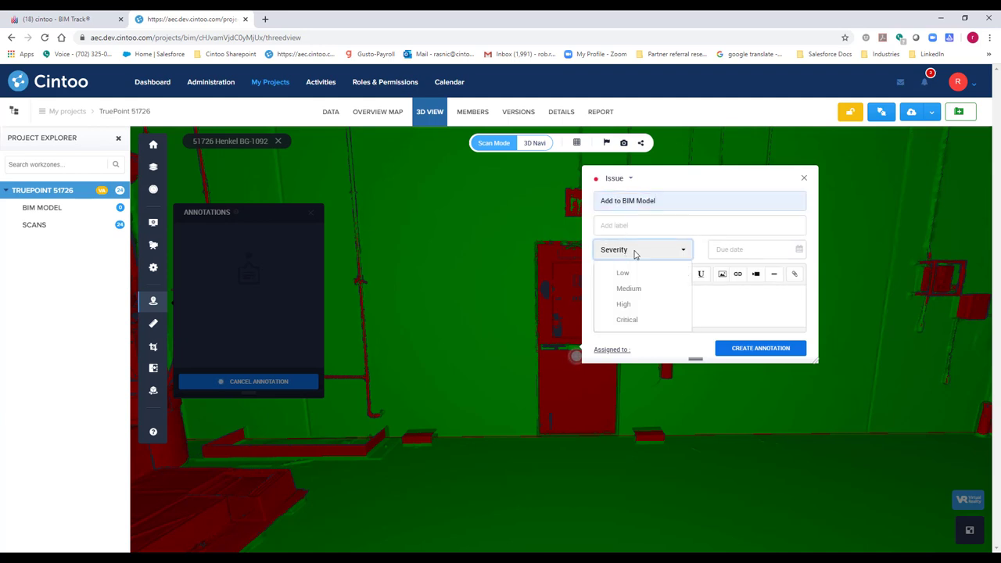
click(629, 320)
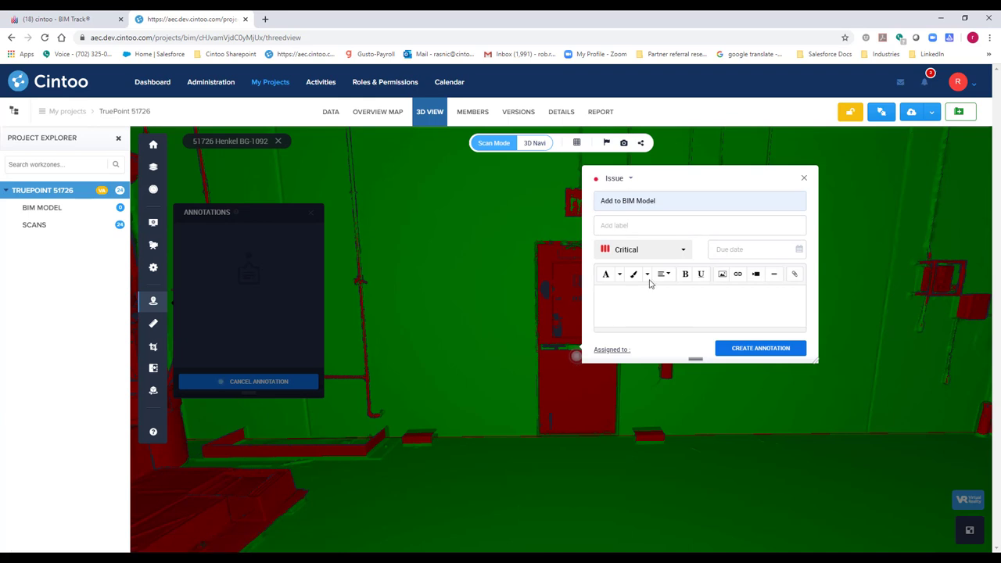
click(799, 250)
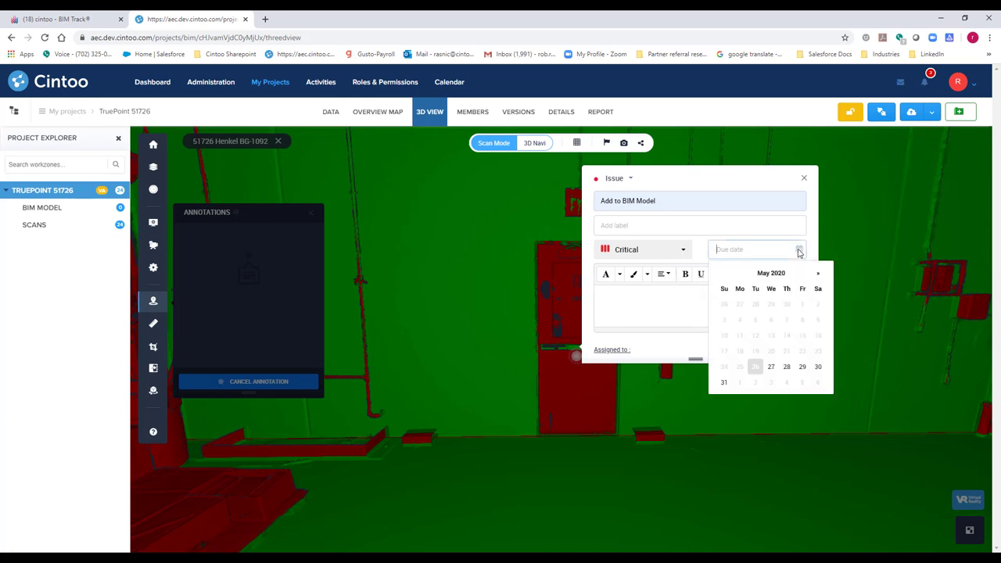
click(803, 367)
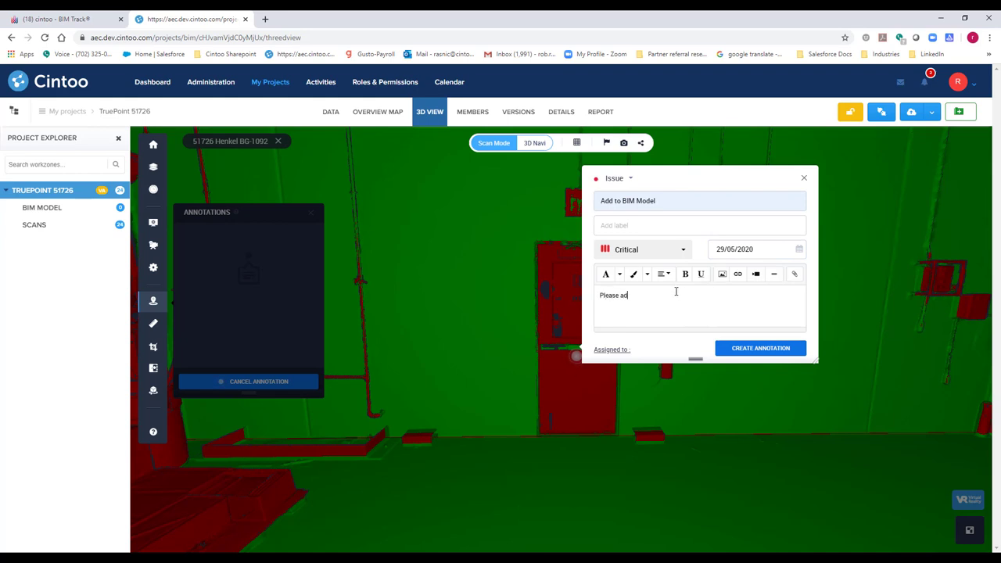
Enter the description "Please add to the model" and insert the saved greyscale image of the door from the local files
text(model)
click(722, 275)
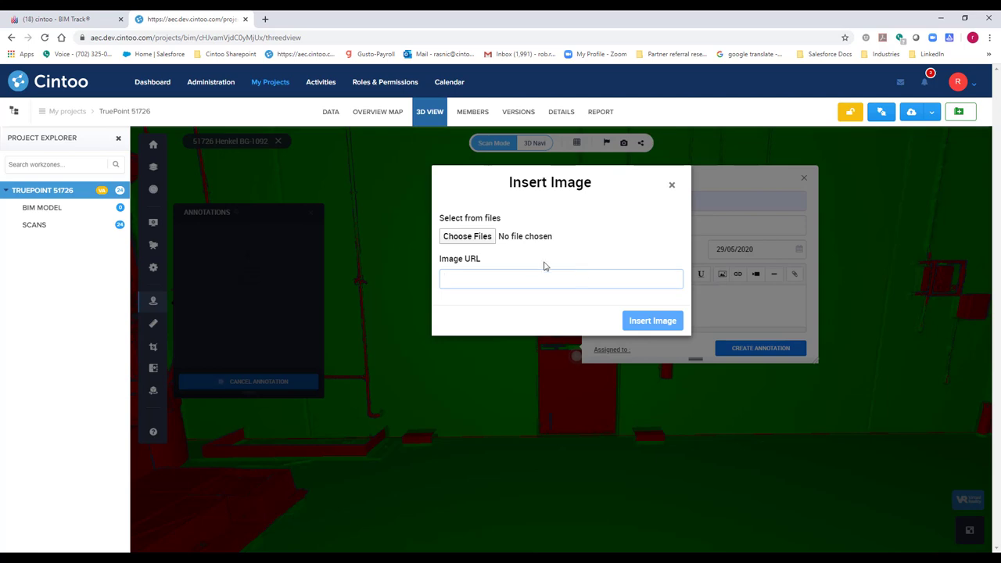
click(471, 235)
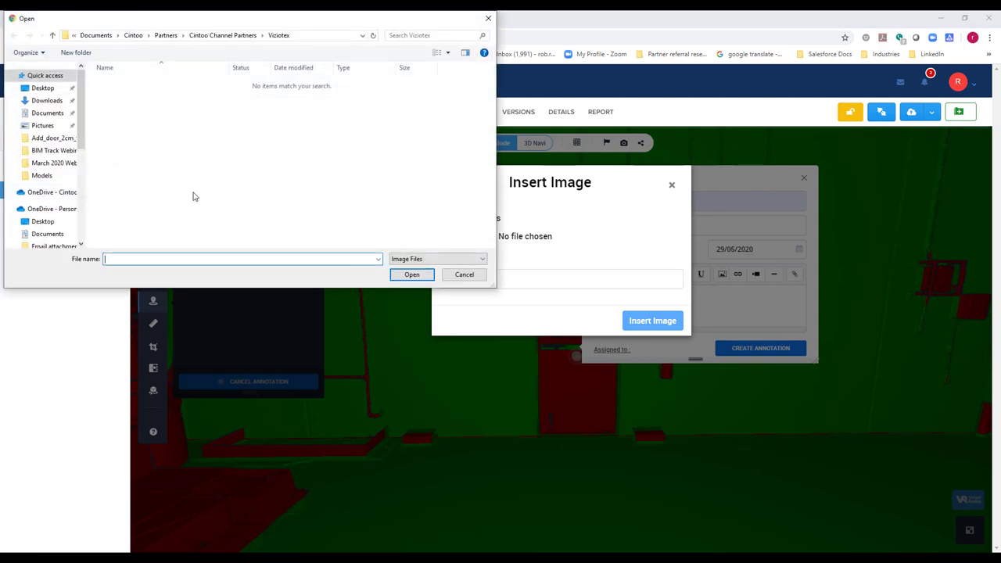
scroll(40, 176, down, 5)
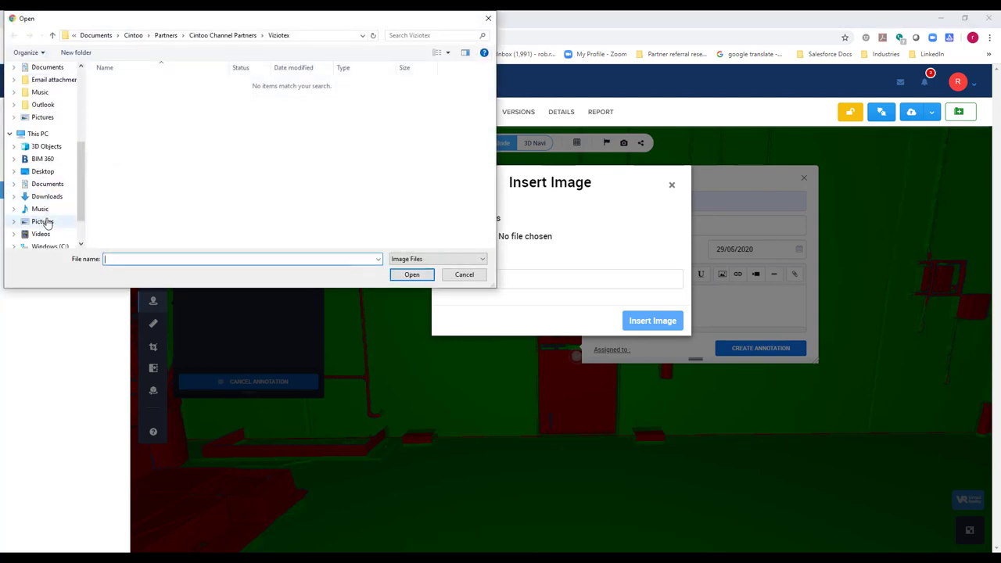
scroll(47, 223, down, 1)
click(47, 209)
double_click(139, 94)
double_click(132, 105)
double_click(133, 127)
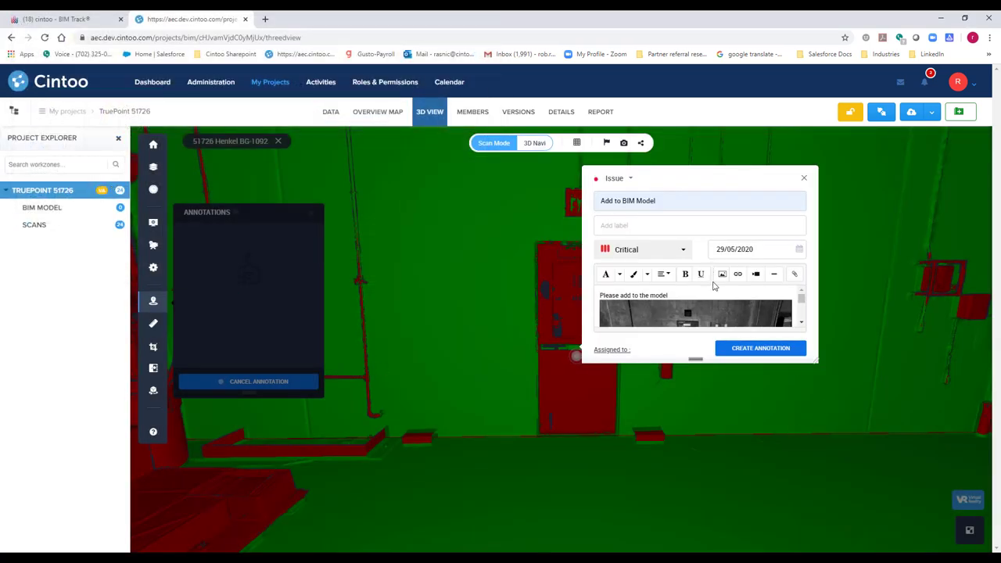
scroll(710, 305, down, 3)
scroll(708, 311, up, 3)
Assign the issue to the first person in the member list
click(611, 350)
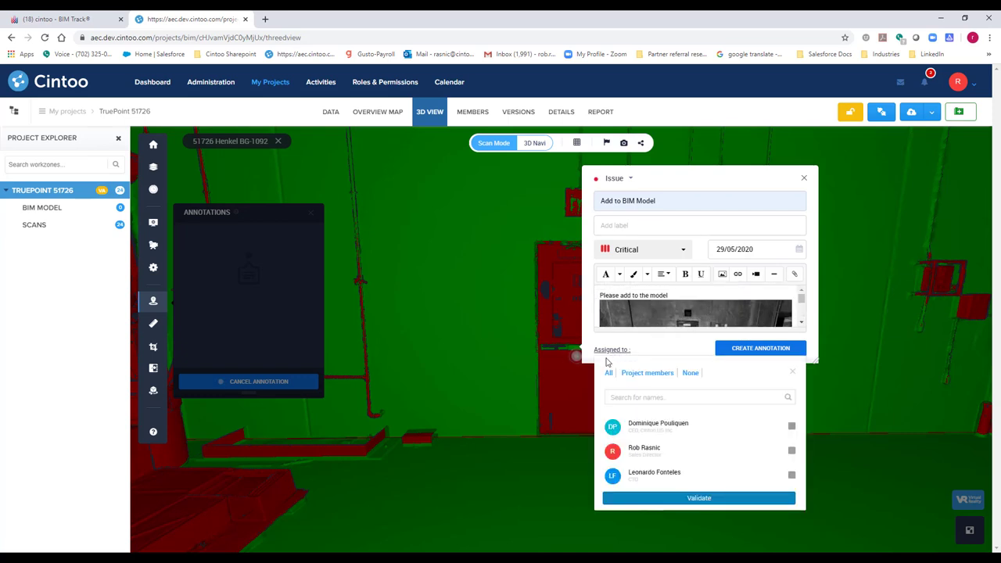
click(792, 427)
click(731, 499)
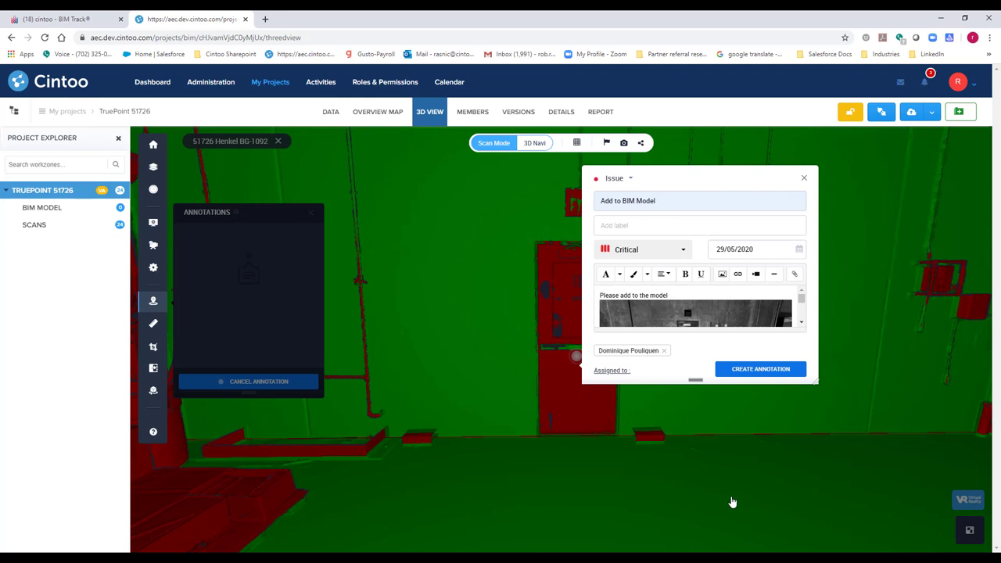
Create the "Add to BIM Model" issue annotation and close the annotation list
click(760, 369)
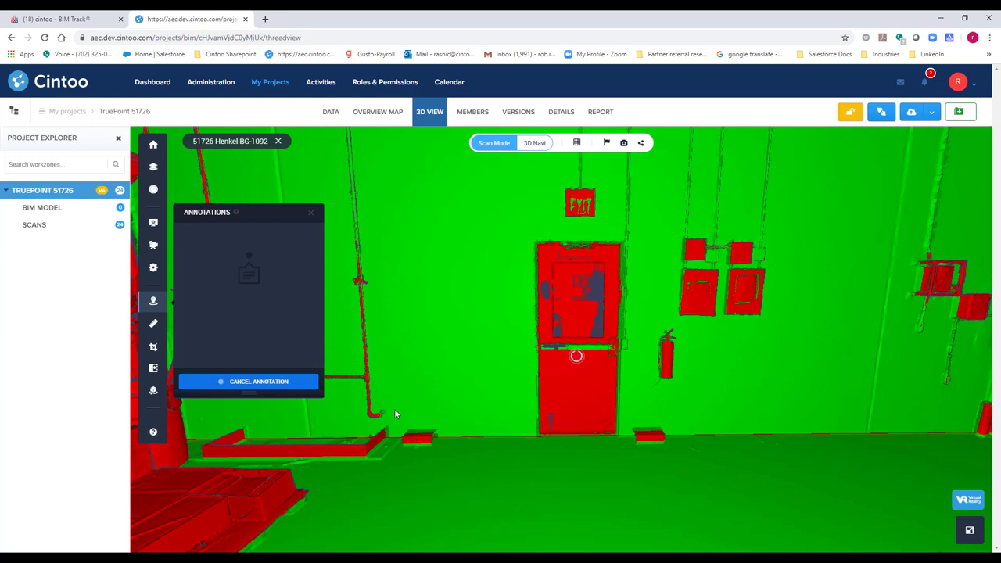
mouse_move(250, 270)
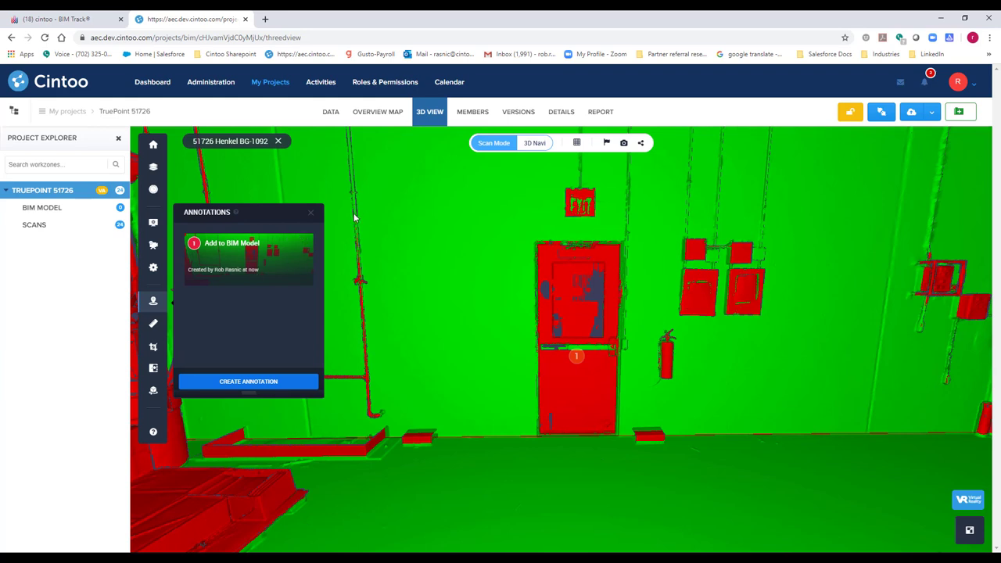
click(311, 213)
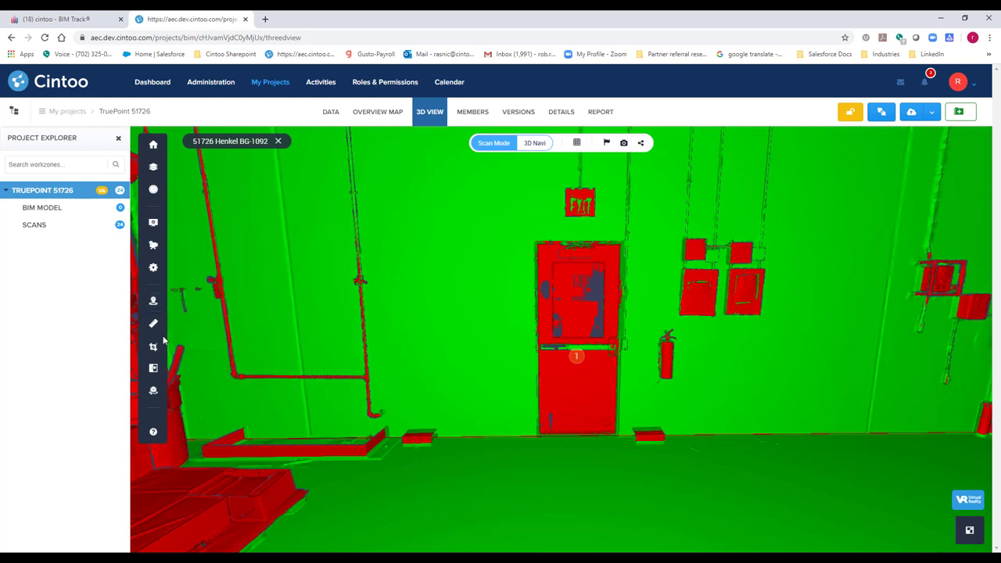
Turn off the Visual Diff Tool in the scan-to-model comparison and close the comparison settings
click(154, 371)
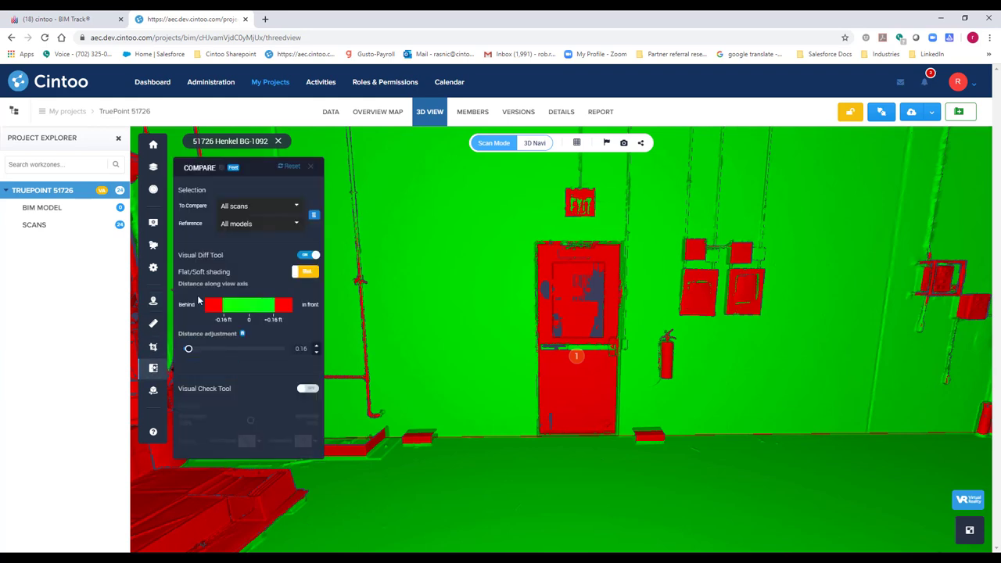
click(302, 256)
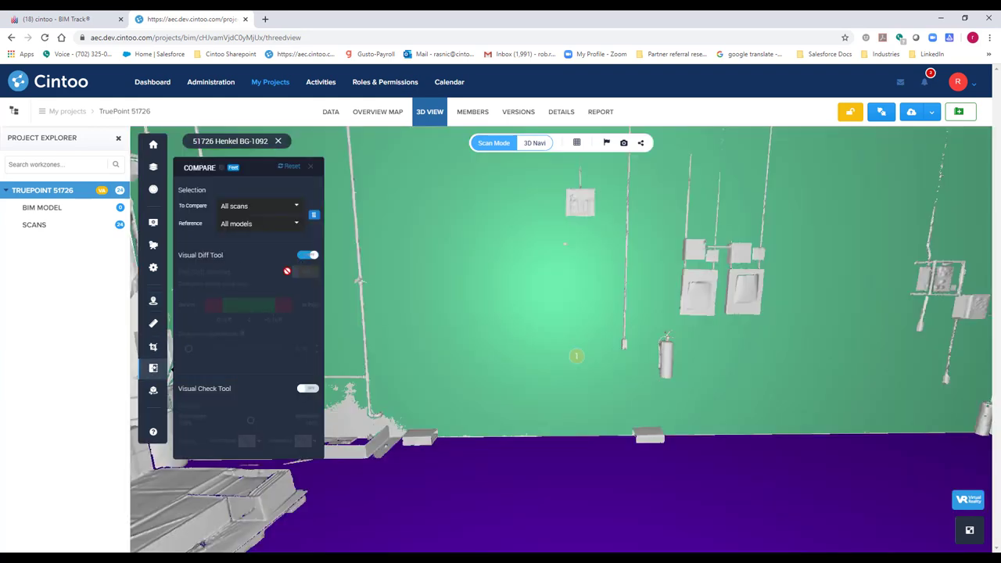
click(311, 167)
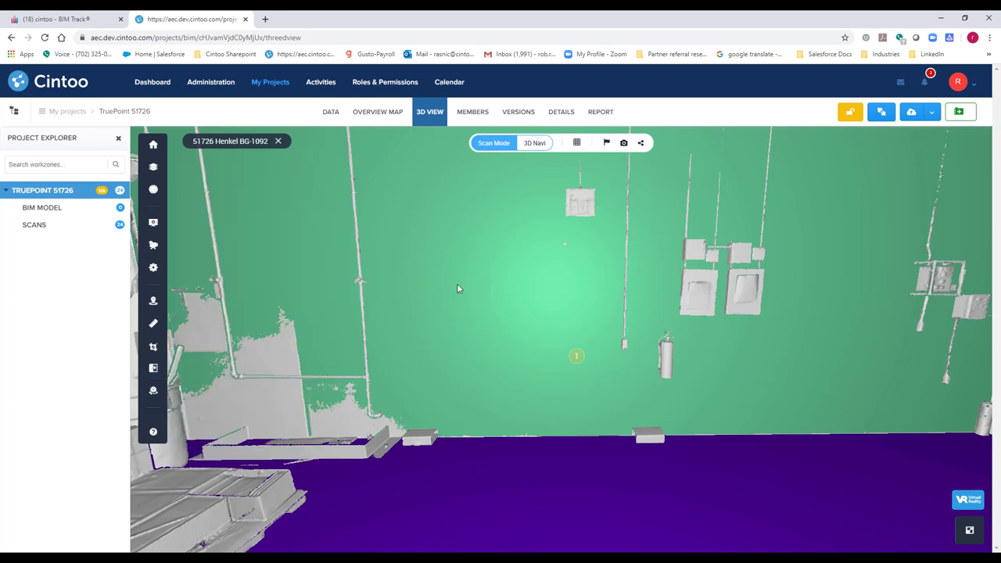
Review the details of the "Add to BIM Model" issue in the project report and collapse them again
click(602, 112)
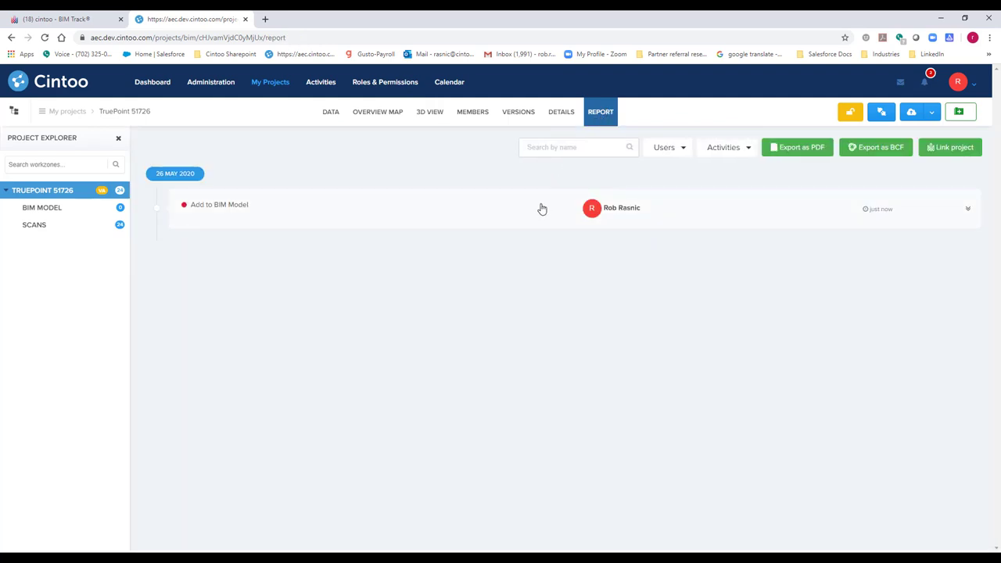
click(231, 211)
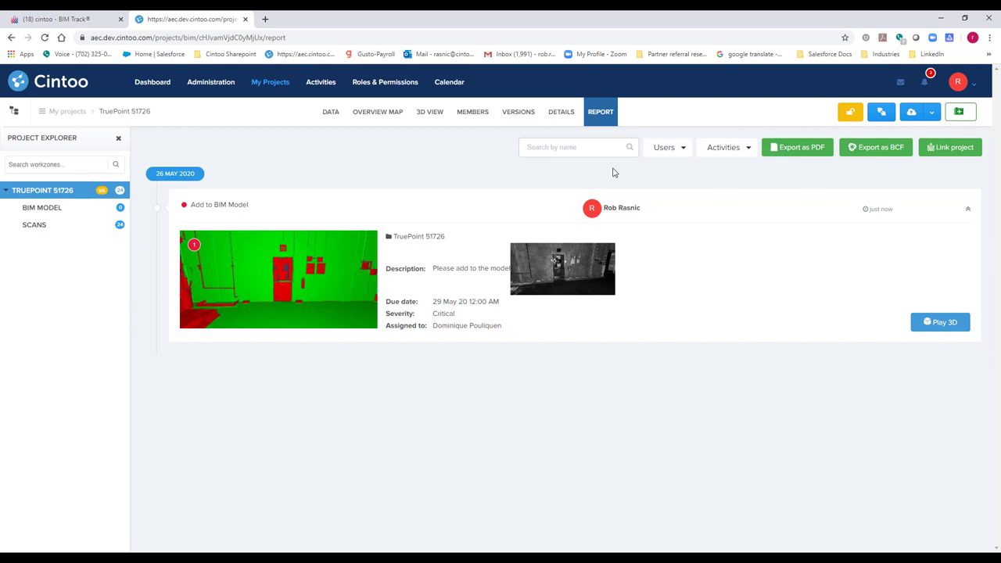
click(307, 213)
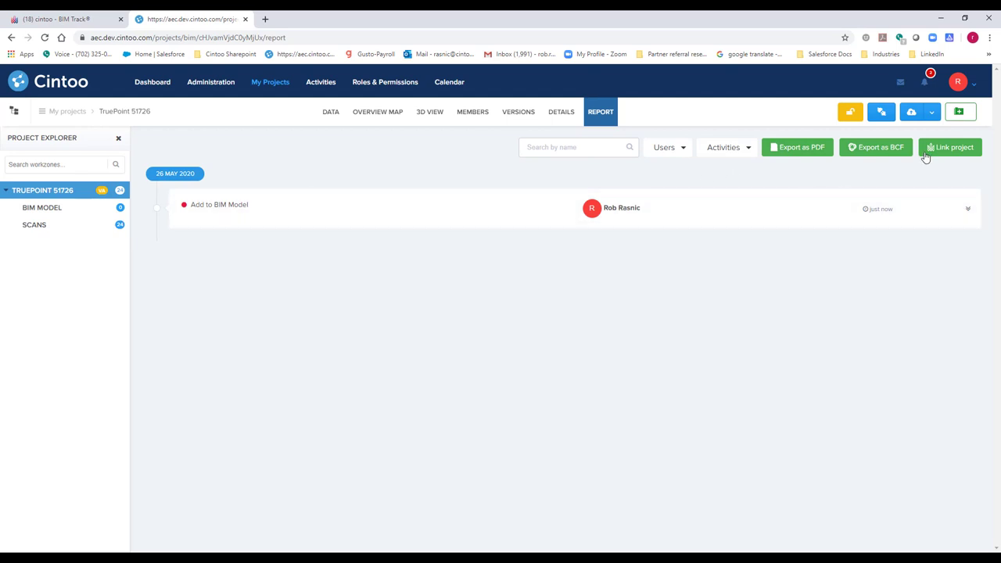
Link the project to the BIM Track project Truepoint 51726 in the Cintoo hub, disallowing user invites and using Sync
click(957, 148)
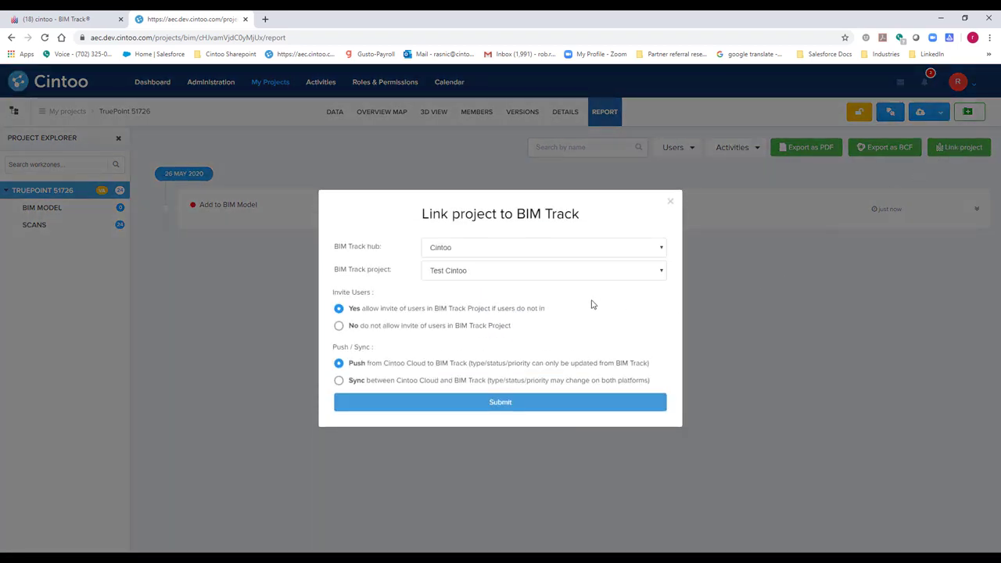
click(528, 274)
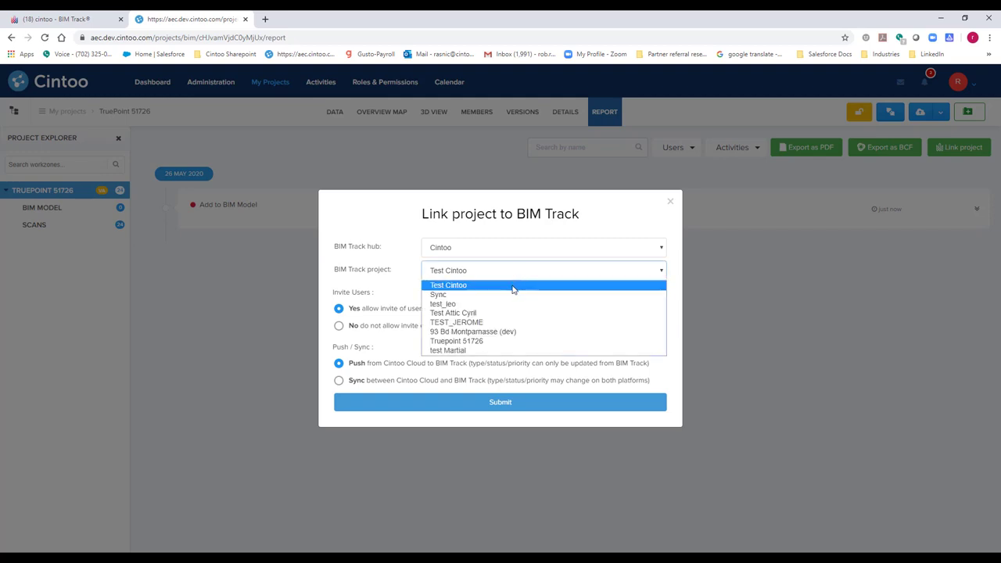
click(494, 342)
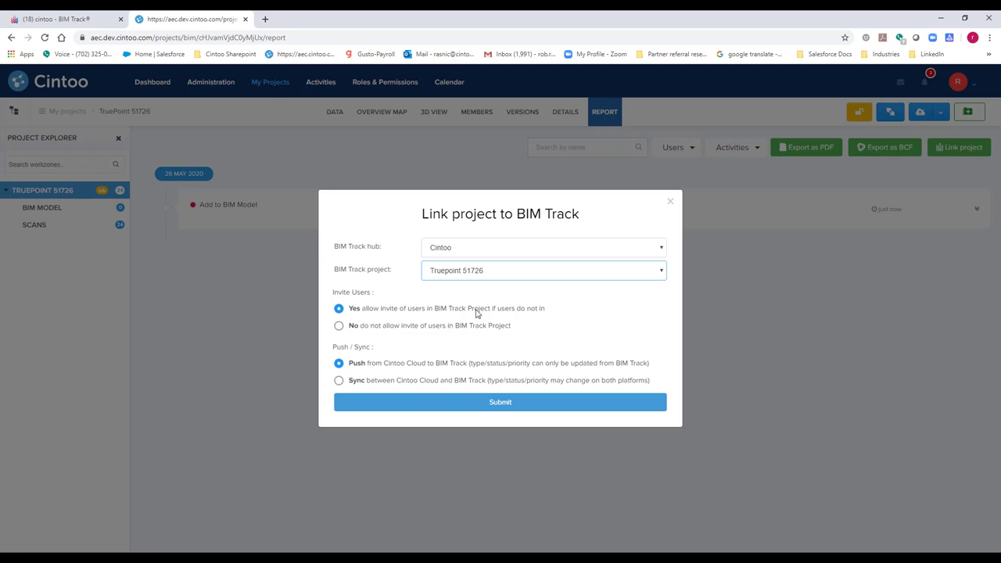
click(339, 327)
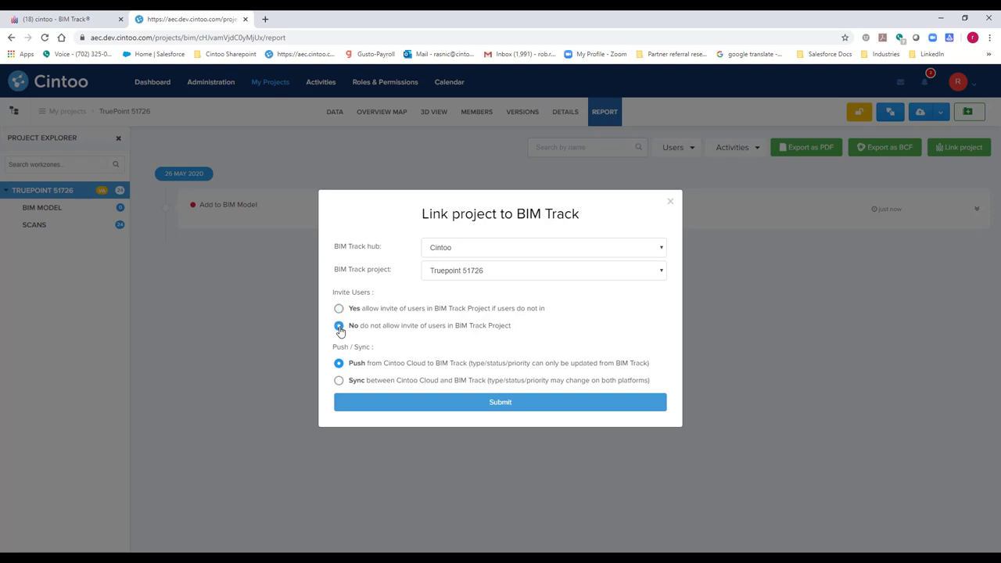
click(339, 381)
click(517, 404)
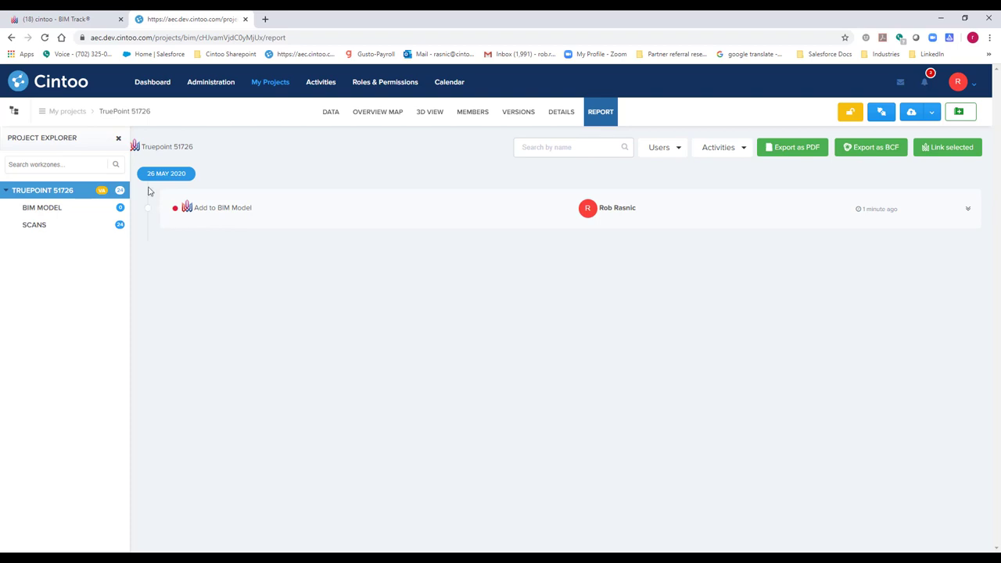
Switch to BIM Track, refresh the issues, and examine the "Add to BIM Model" issue's comment, attachment and properties
click(82, 22)
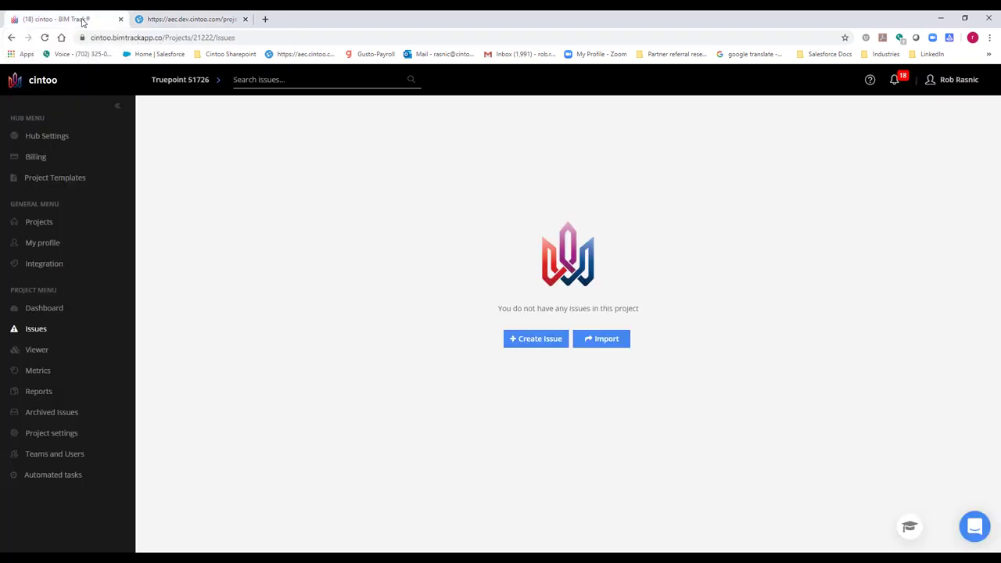
click(45, 38)
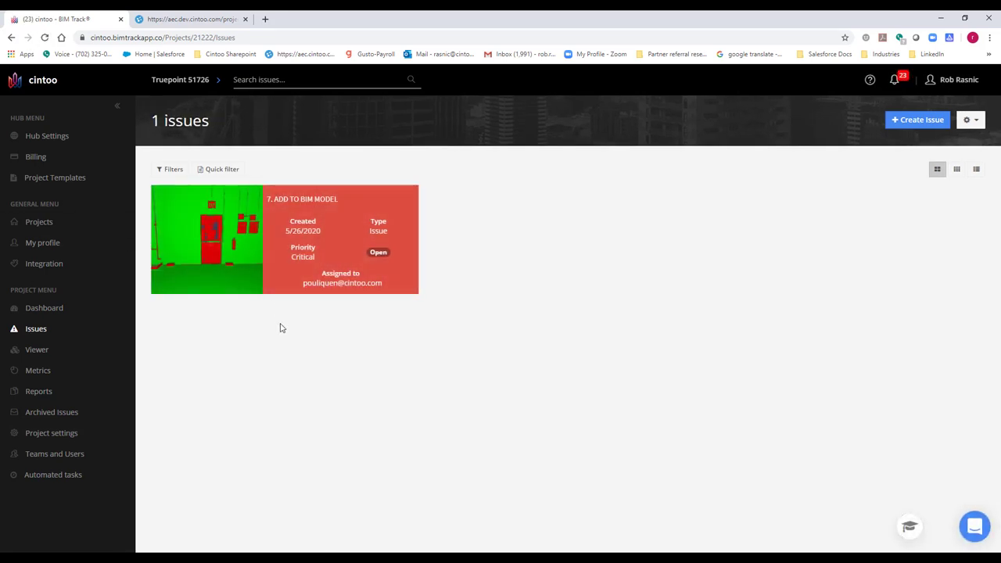
click(298, 247)
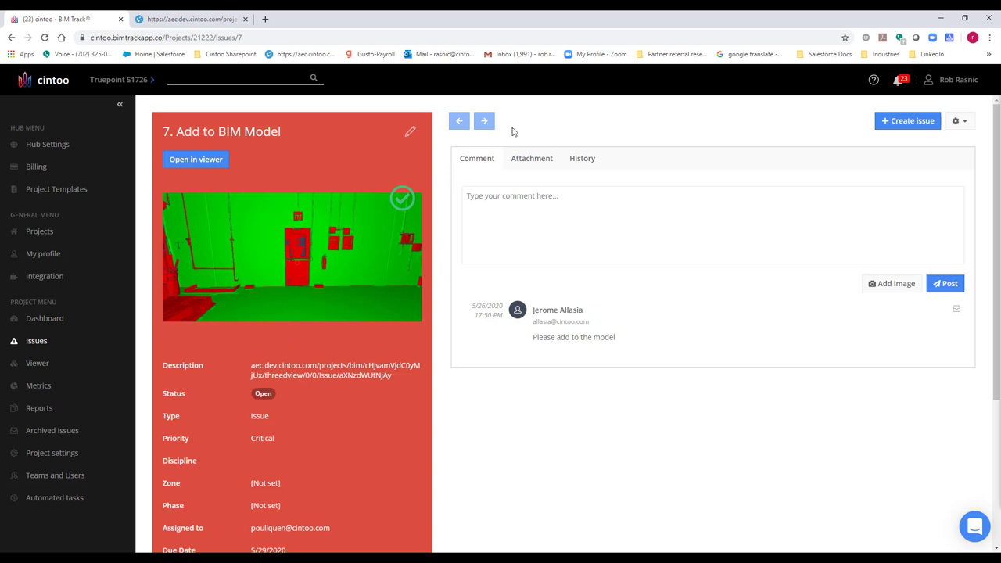
click(540, 160)
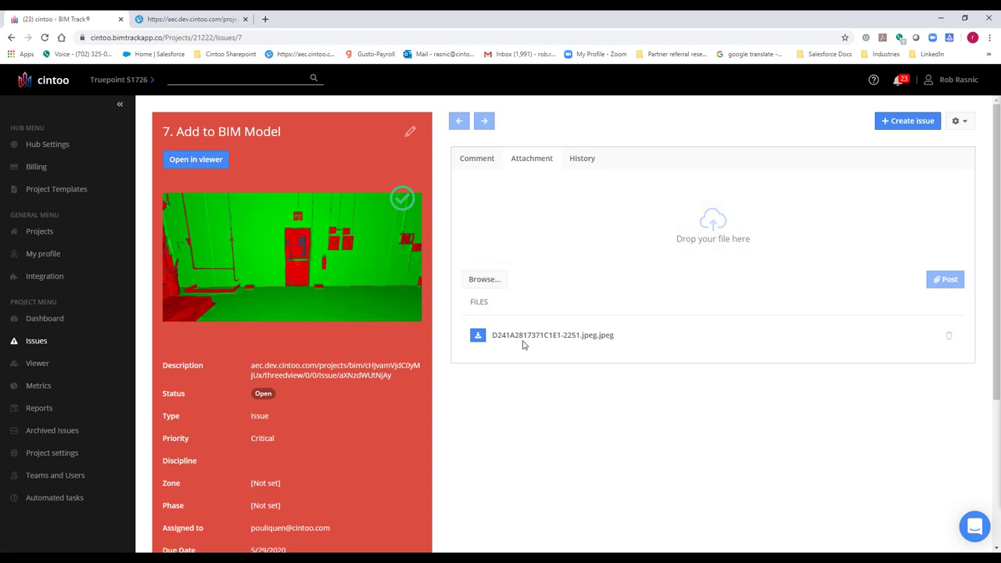
scroll(368, 401, down, 1)
scroll(369, 400, down, 3)
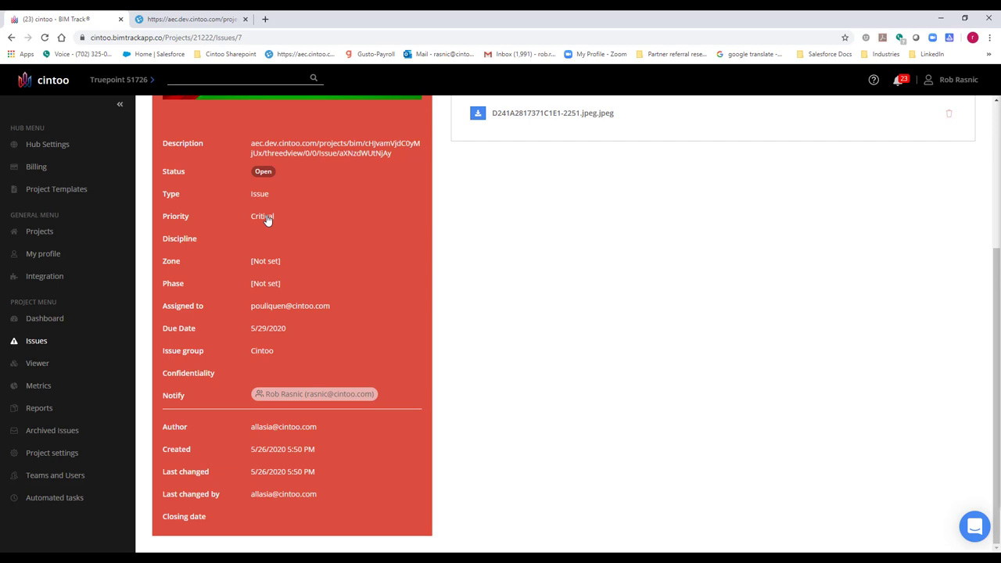
scroll(315, 224, up, 3)
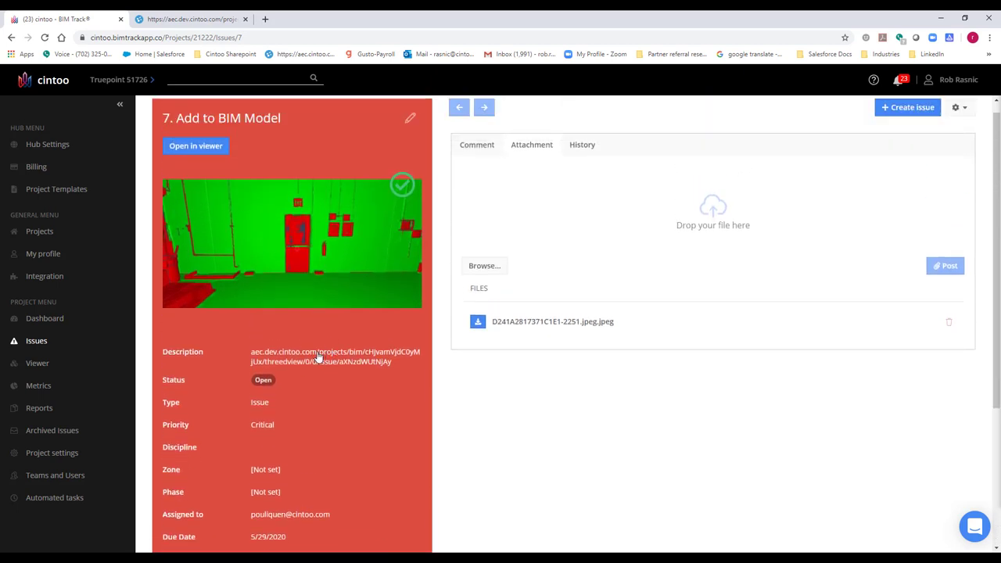
Copy the Cintoo link from the issue's description and open it in a new browser tab
click(318, 358)
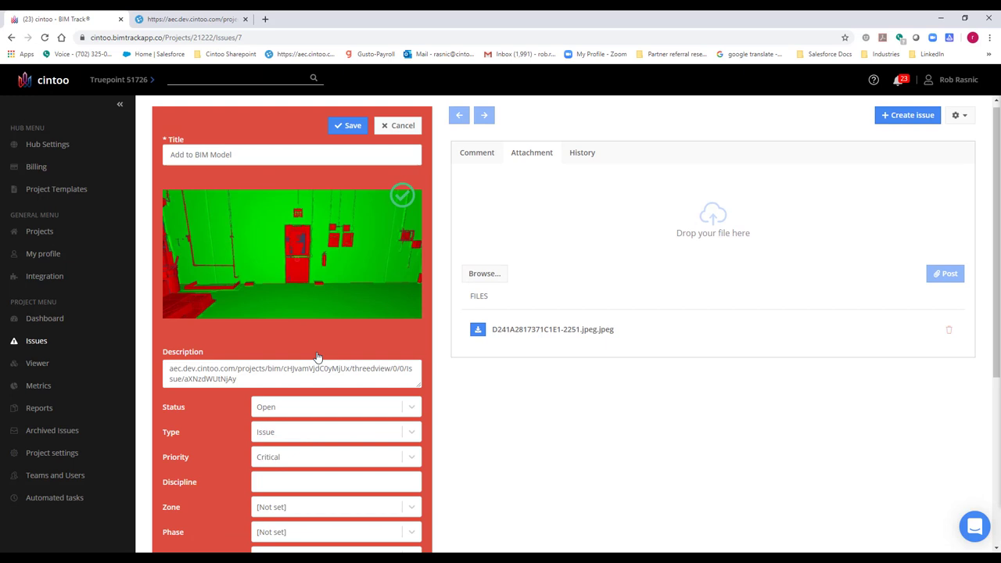
triple_click(227, 378)
right_click(224, 378)
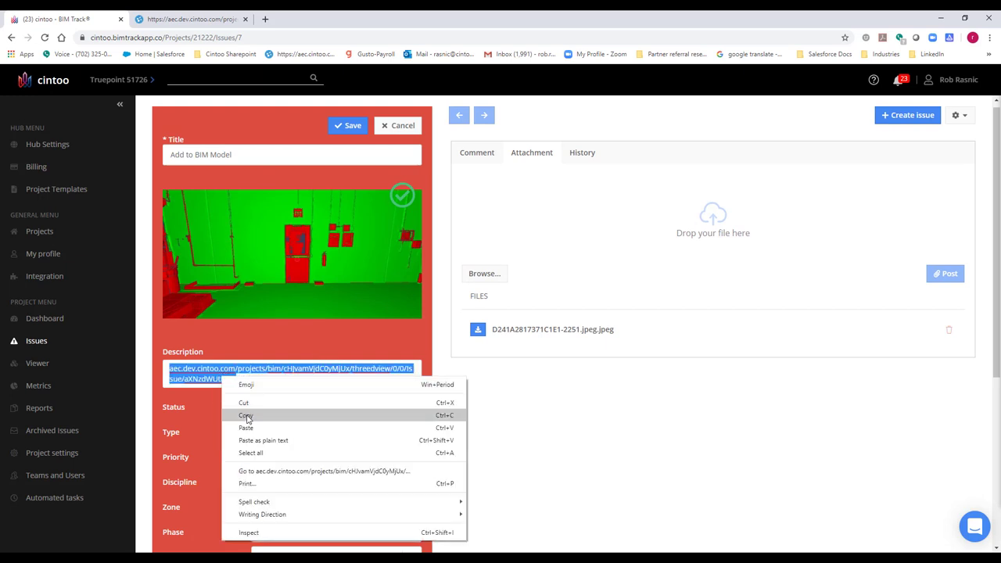
click(245, 415)
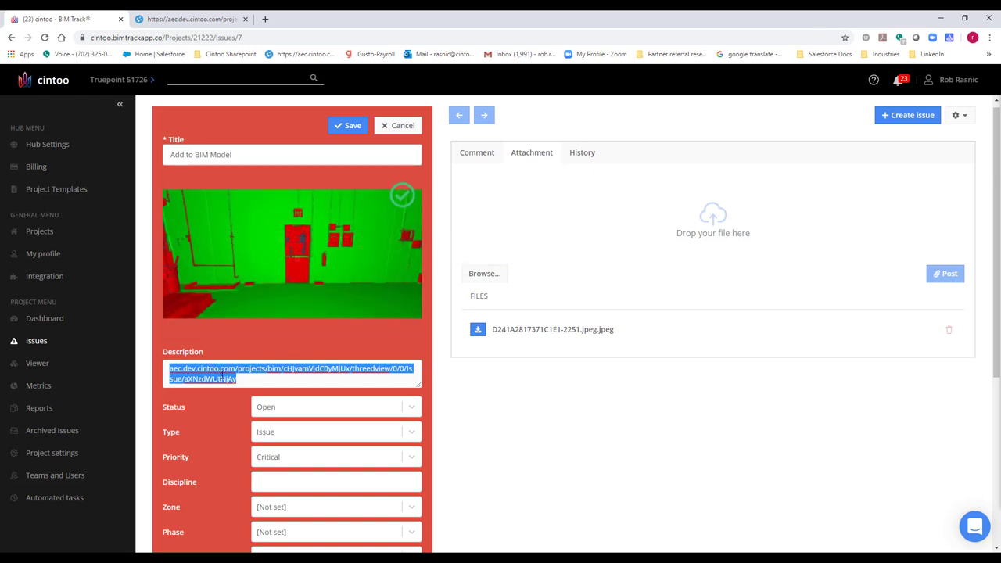
click(265, 18)
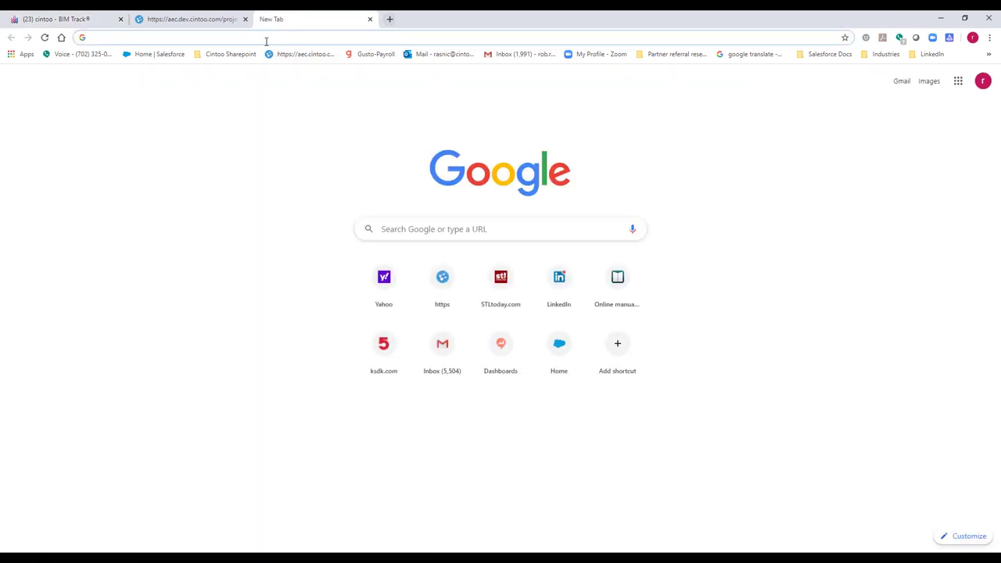
right_click(267, 39)
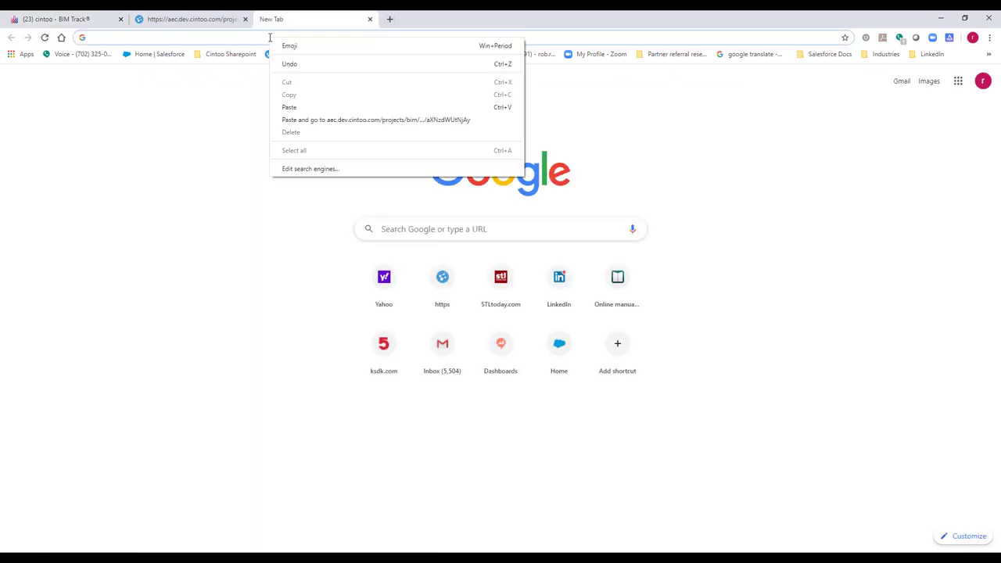
click(306, 120)
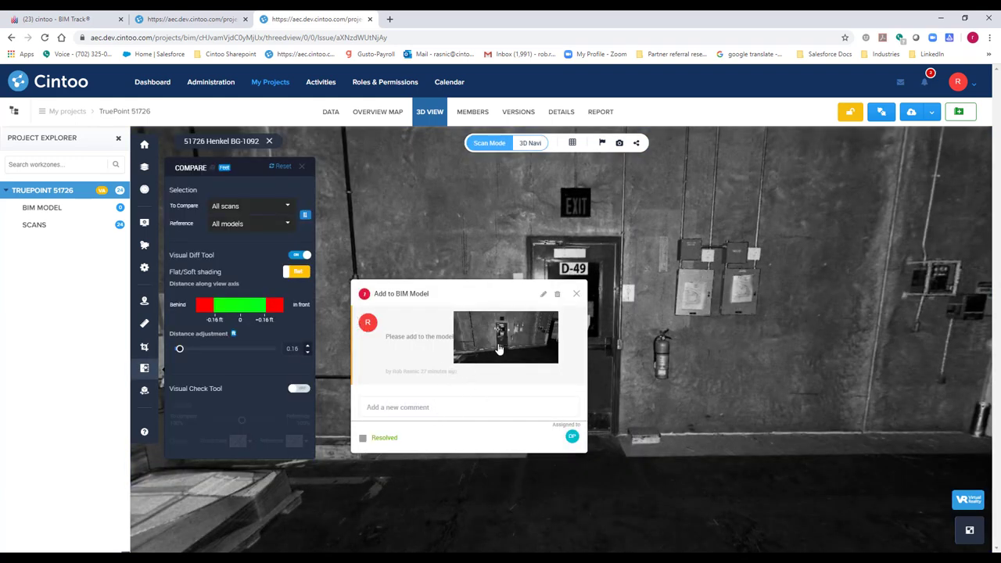
Close the comparison settings and view the door area in 3D Surface display before returning to 2D Panoramic
click(301, 167)
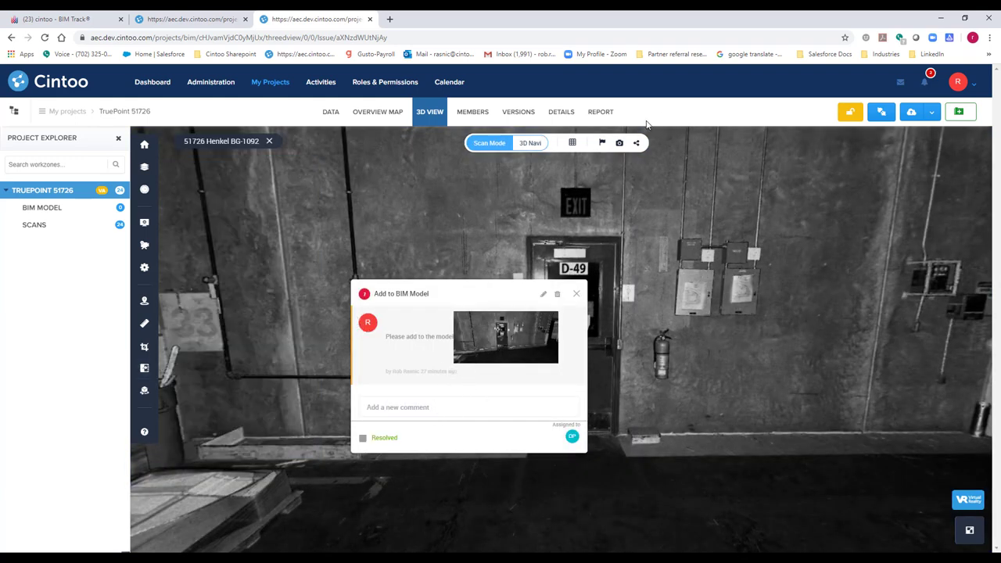
click(572, 142)
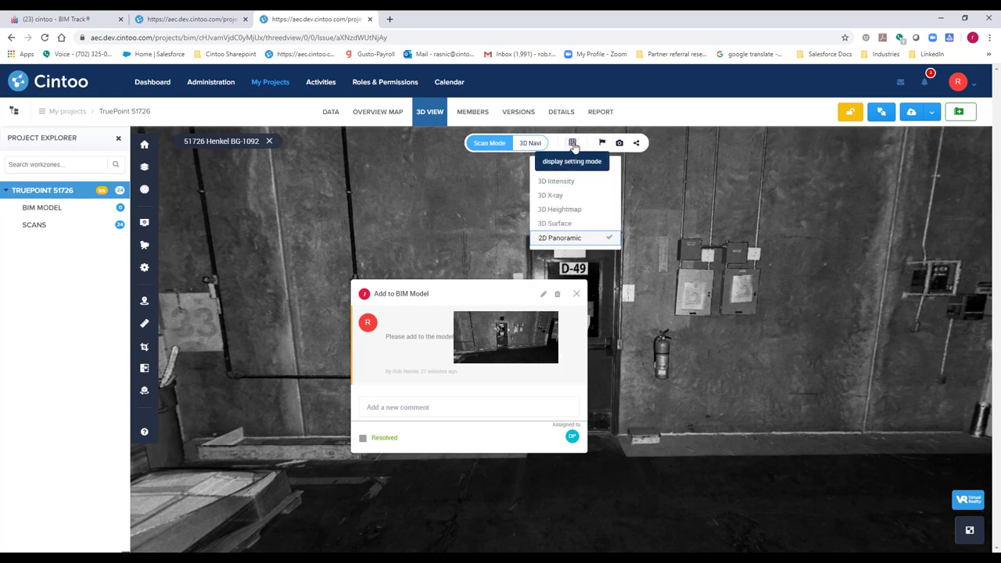
click(571, 226)
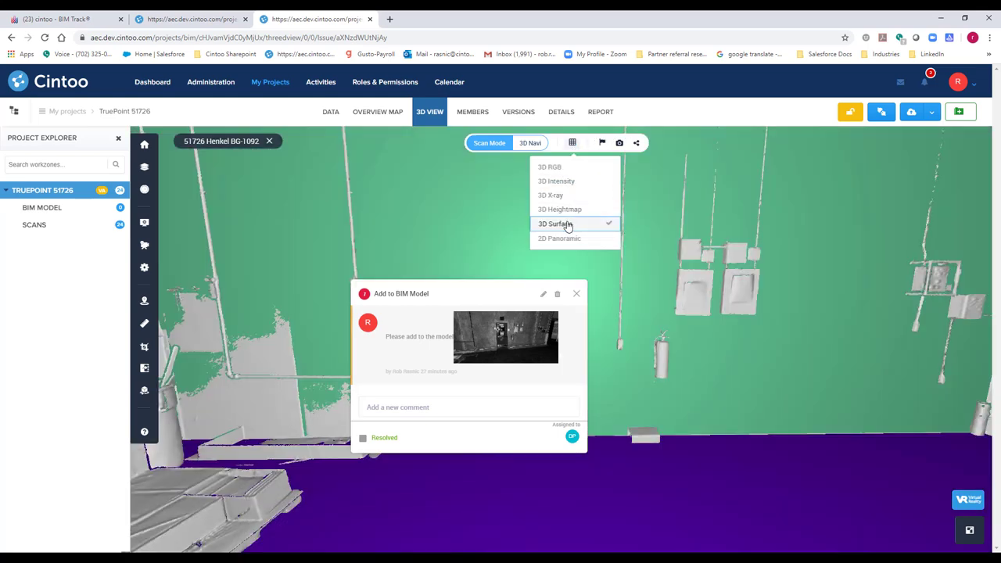
click(567, 239)
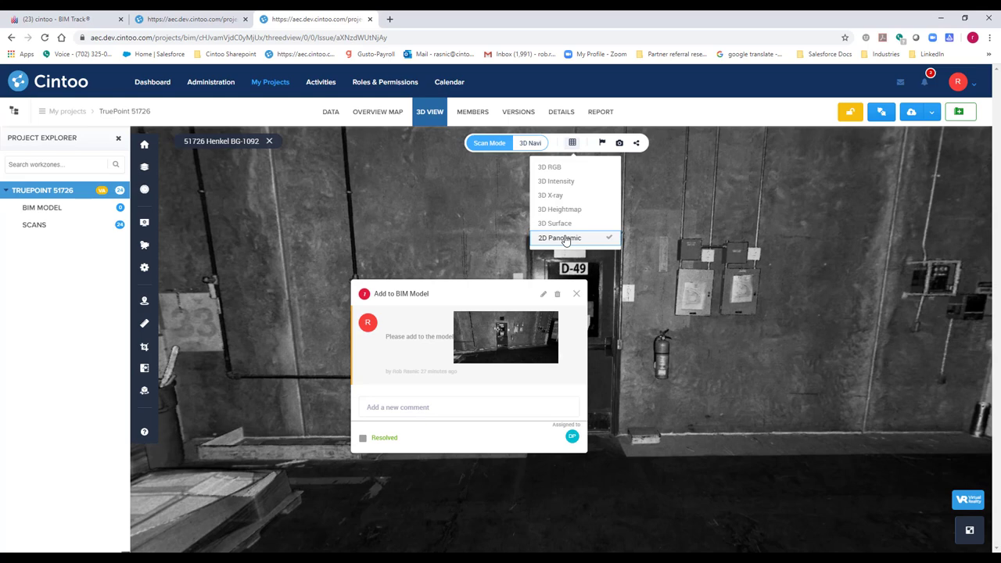
Reply to the "Add to BIM Model" issue with the comment "This is being looked at."
click(392, 410)
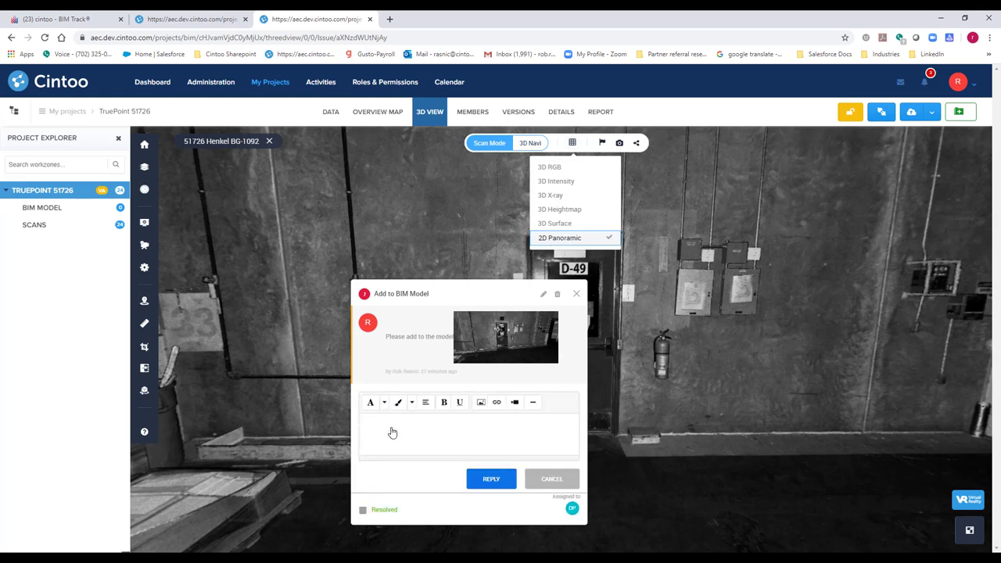
text(Thgis)
text(is is)
text( being looked at)
click(486, 478)
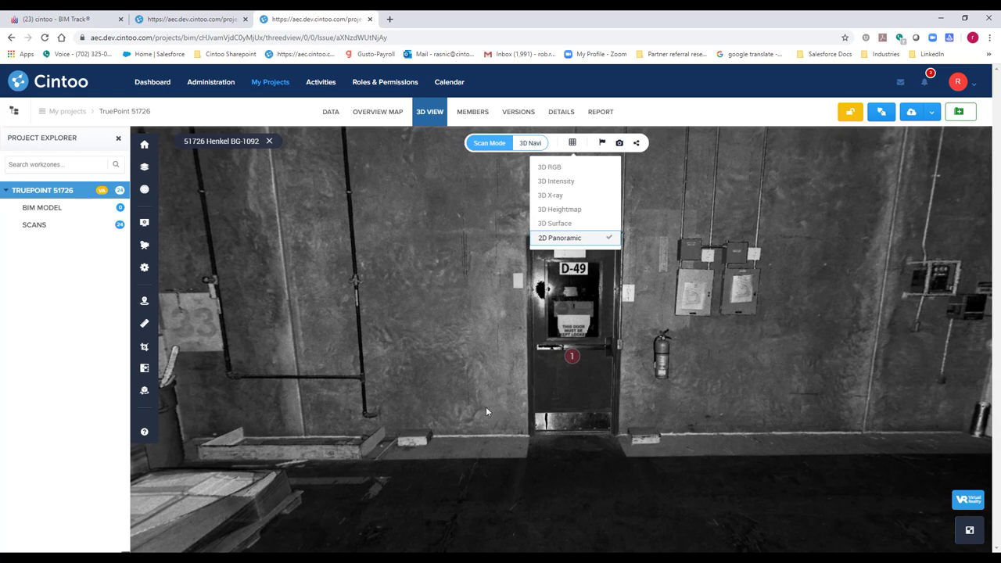
Refresh the issue in BIM Track to check its comments, and return to the Cintoo project report
click(79, 21)
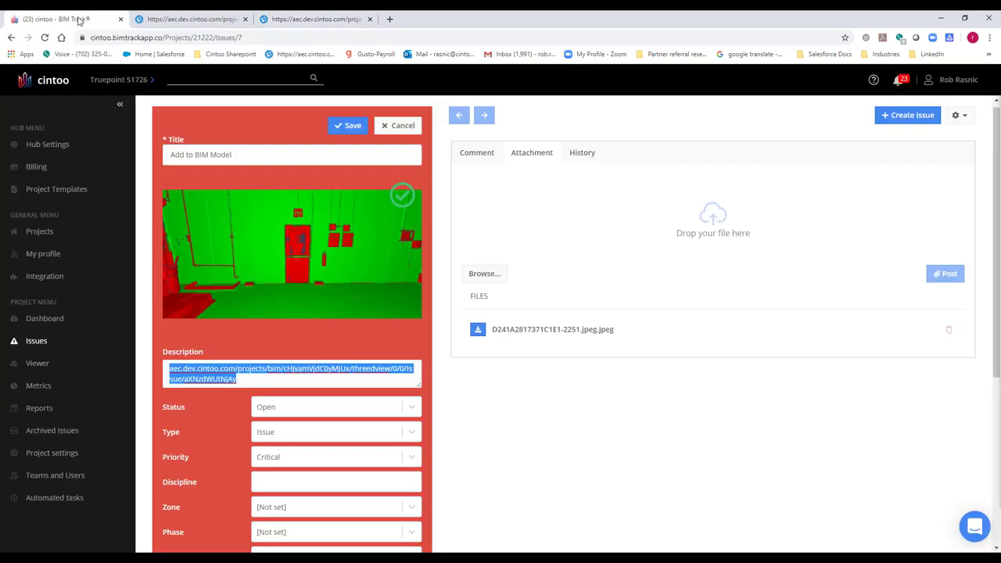
click(45, 38)
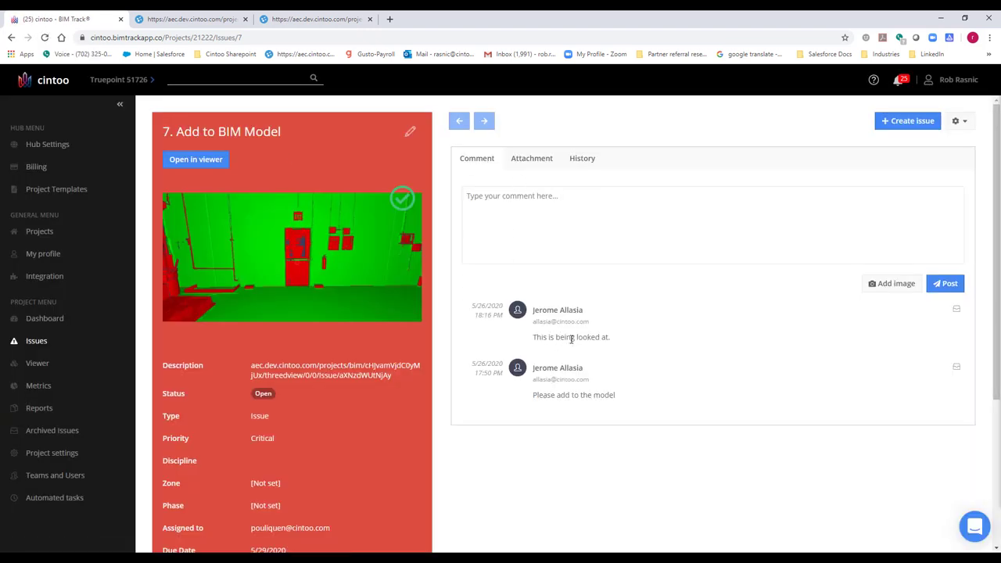
key(ctrl+Tab)
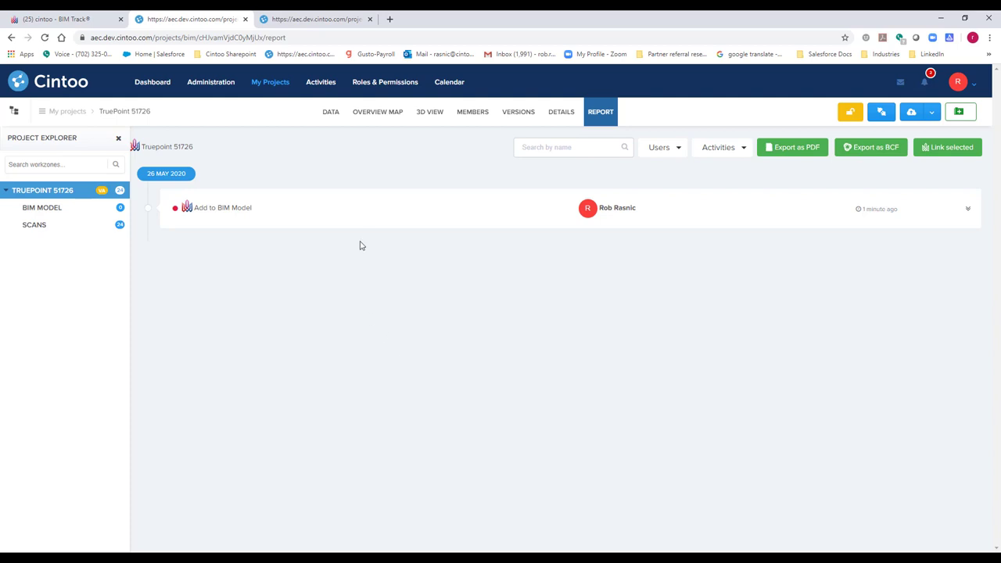
Open the "Add to BIM Model" issue from the report in 3D, and close its comments and the comparison settings
click(342, 211)
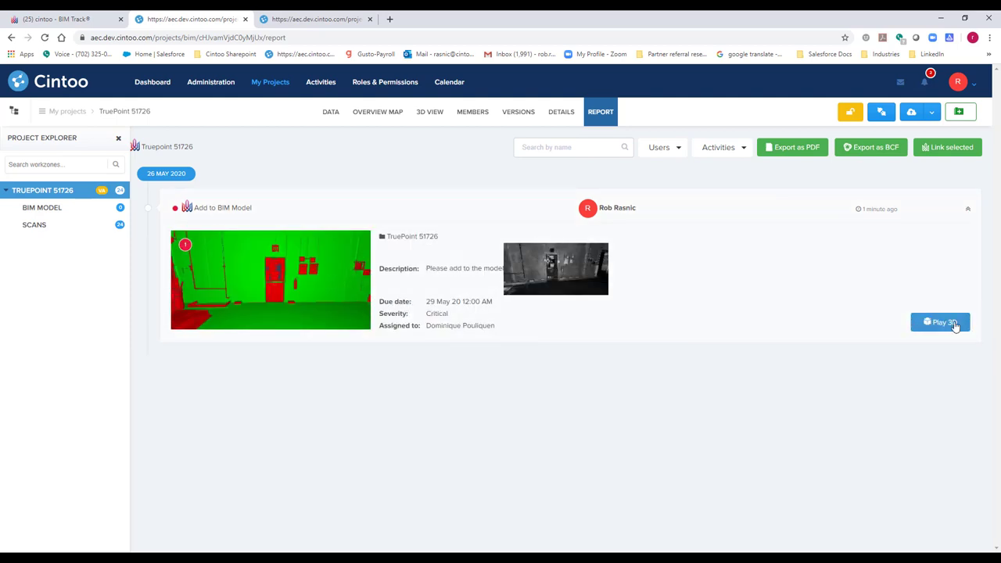
click(931, 323)
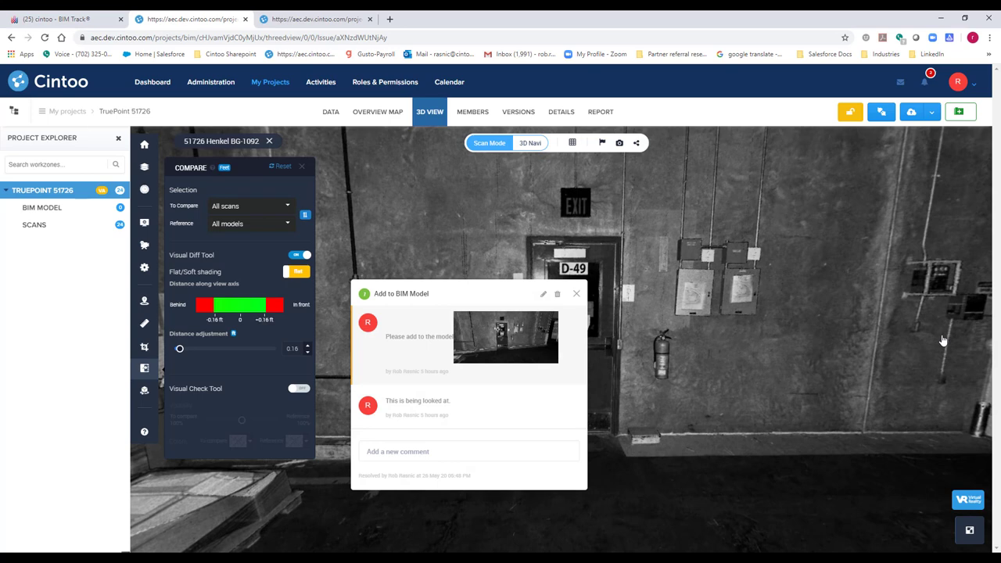
click(575, 294)
click(301, 167)
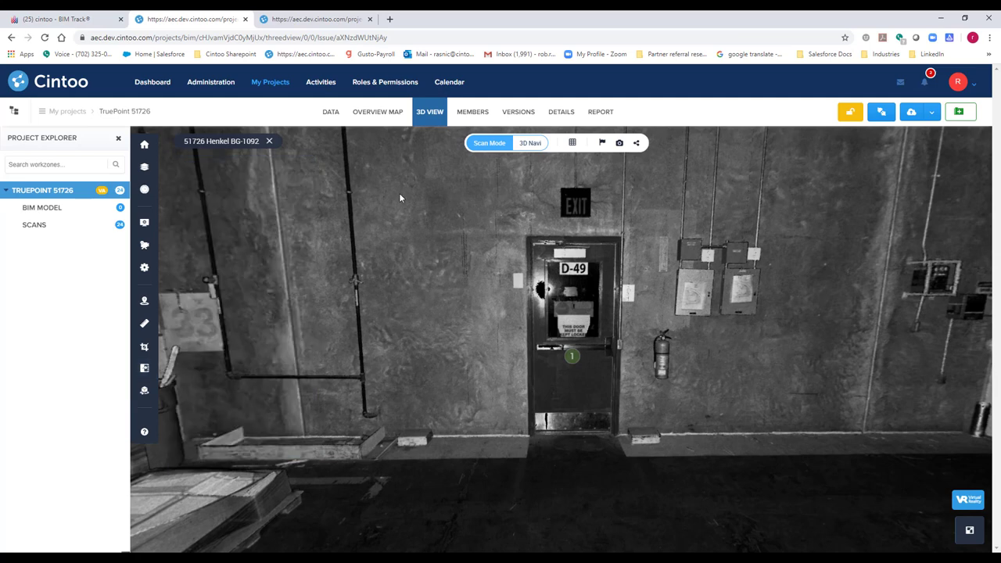
Show the door area in 3D Surface display and hide the BIM Model work zone
click(572, 142)
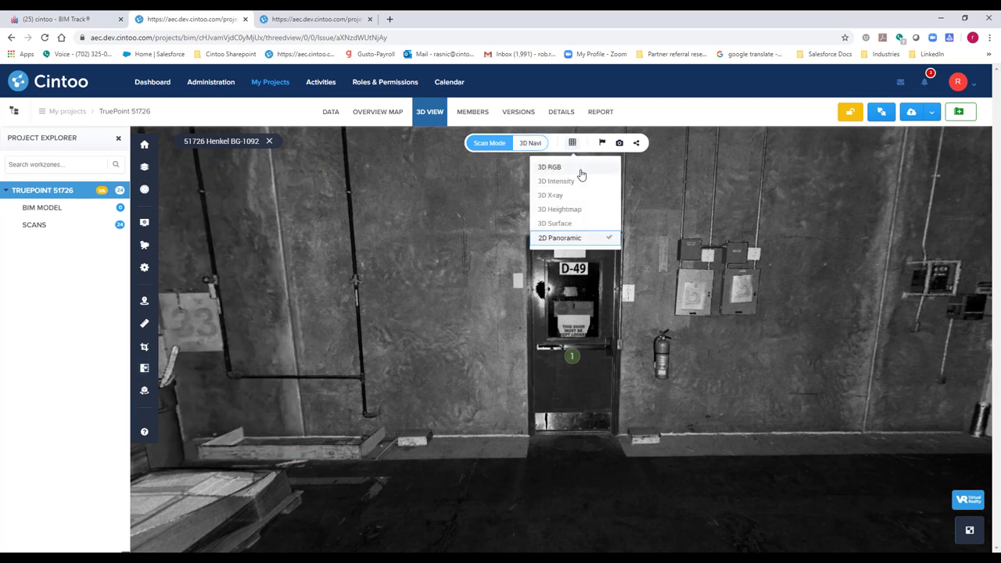
click(571, 225)
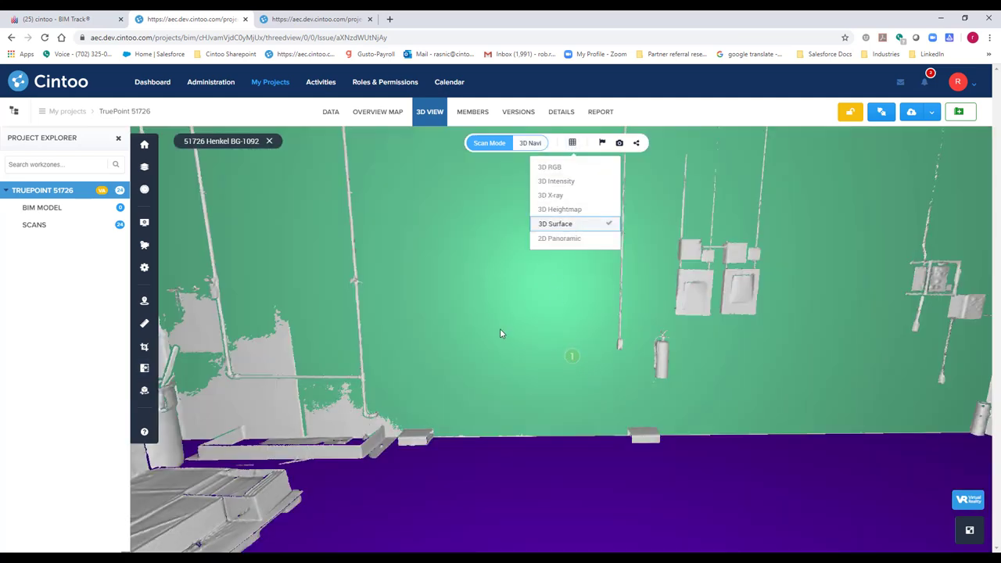
click(144, 166)
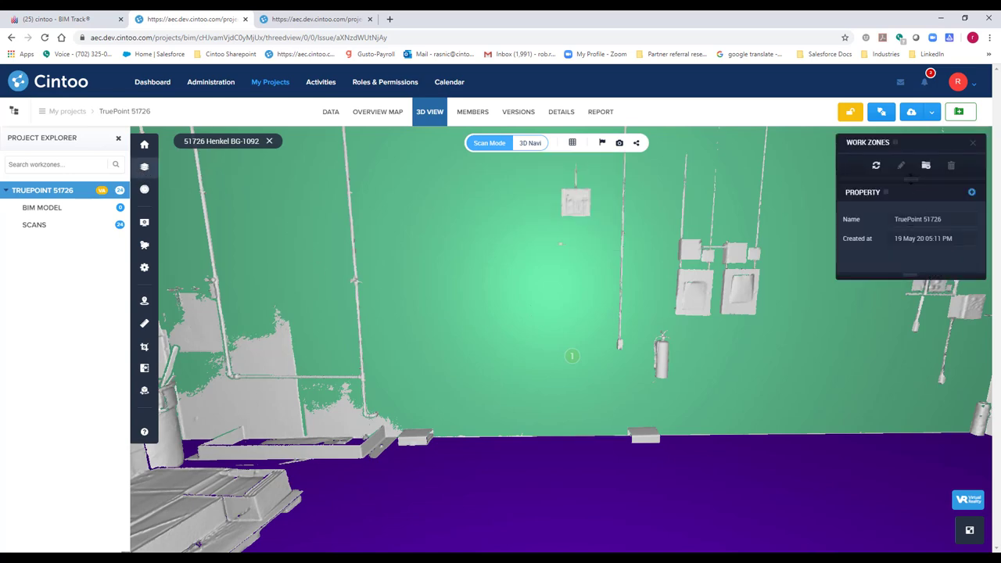
drag(912, 176, 912, 216)
click(884, 180)
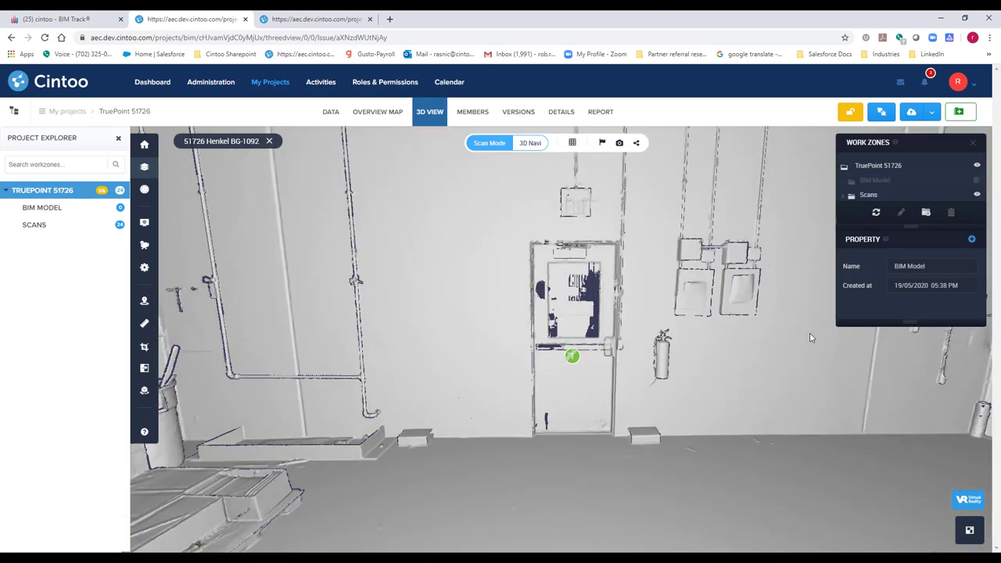
click(972, 143)
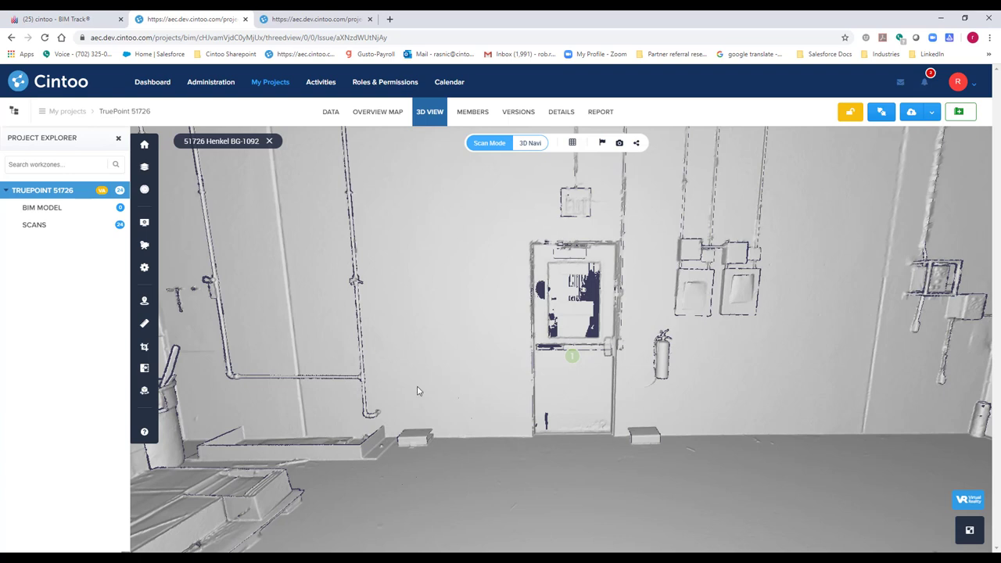
Load Crop 1, set its bounds to X 1163.68–1184, Y 97.81–102.5 and Z 99.29–111.42, and try adding it as a new crop
click(145, 345)
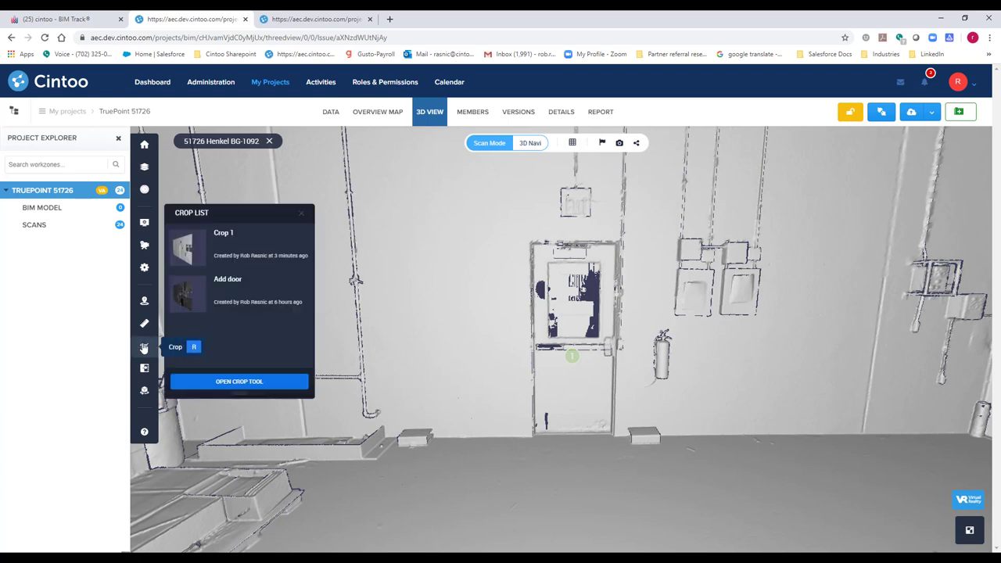
click(245, 250)
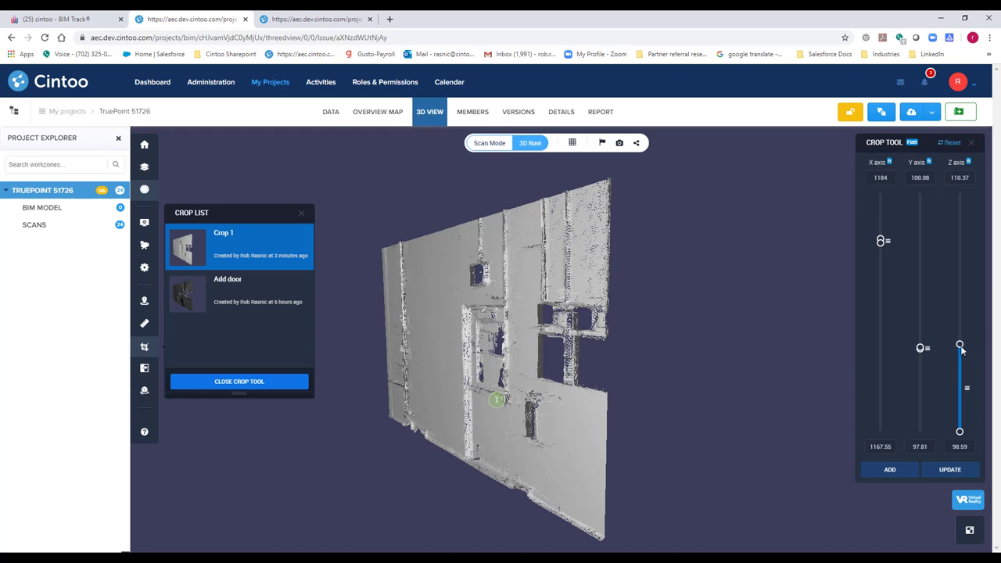
drag(960, 346, 961, 339)
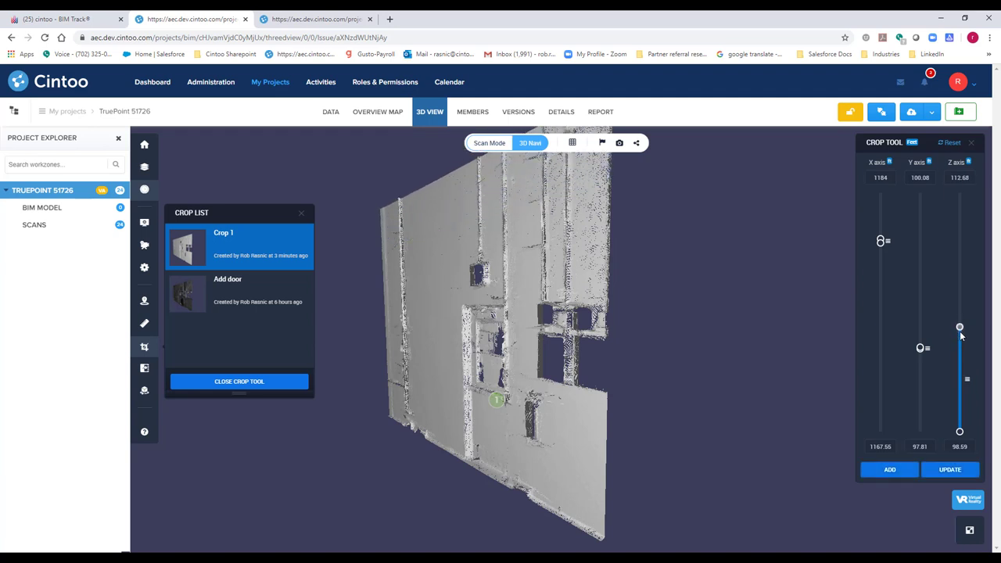
drag(959, 432, 956, 426)
mouse_move(923, 350)
mouse_down()
mouse_move(919, 334)
mouse_move(920, 348)
mouse_up()
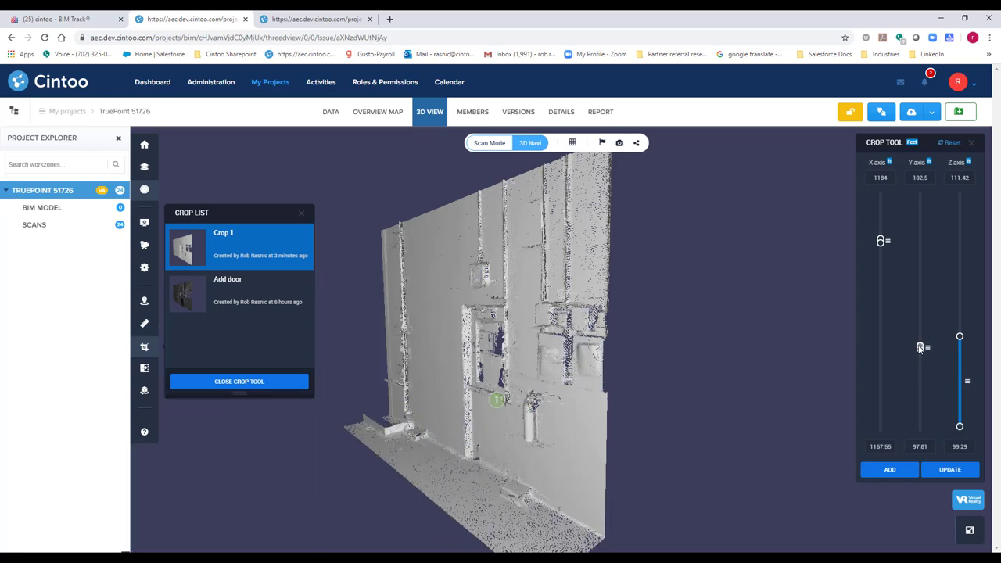
mouse_move(880, 240)
mouse_down()
mouse_move(881, 260)
mouse_move(880, 245)
mouse_up()
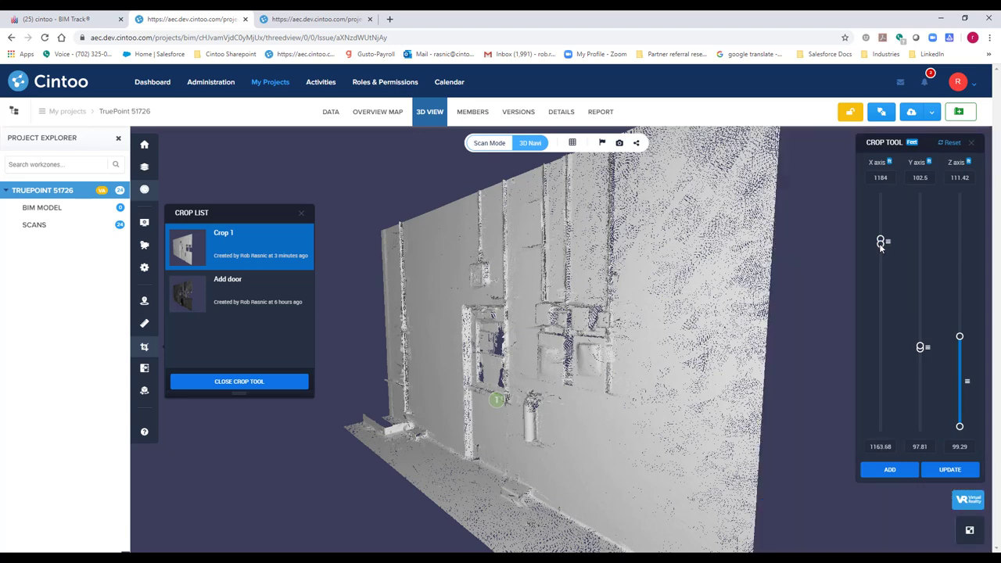
click(891, 475)
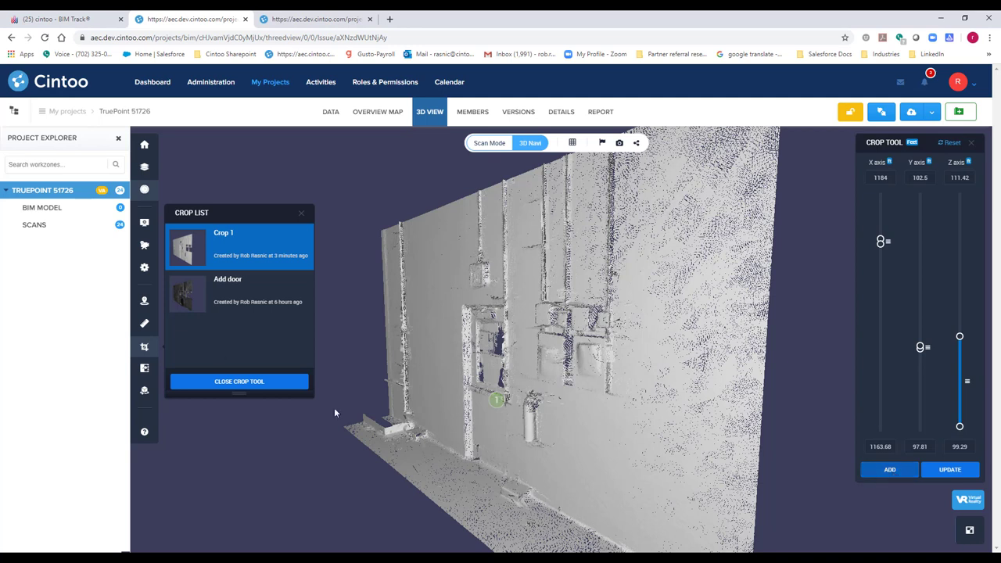
Load the saved "Add door" crop
mouse_move(195, 253)
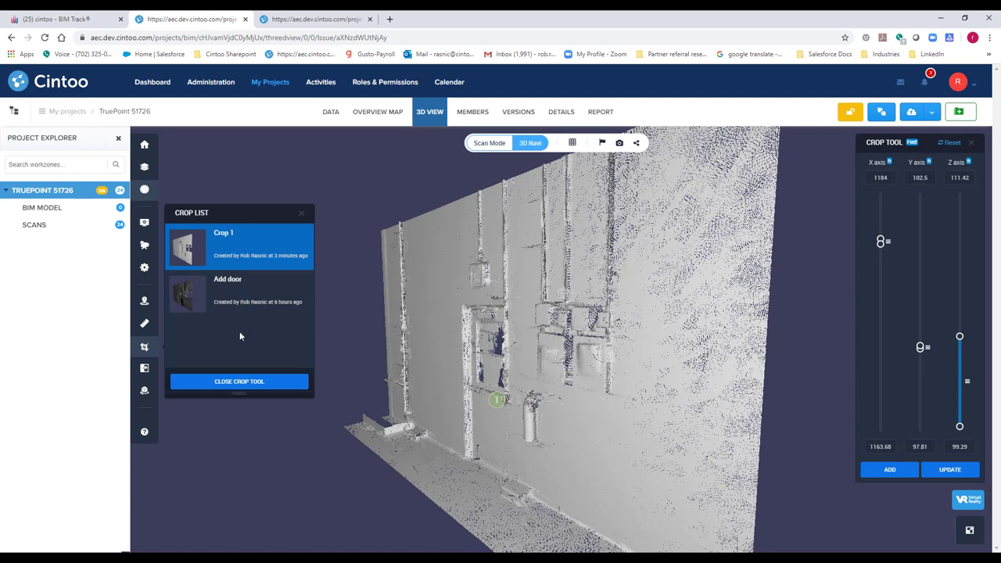
mouse_move(239, 310)
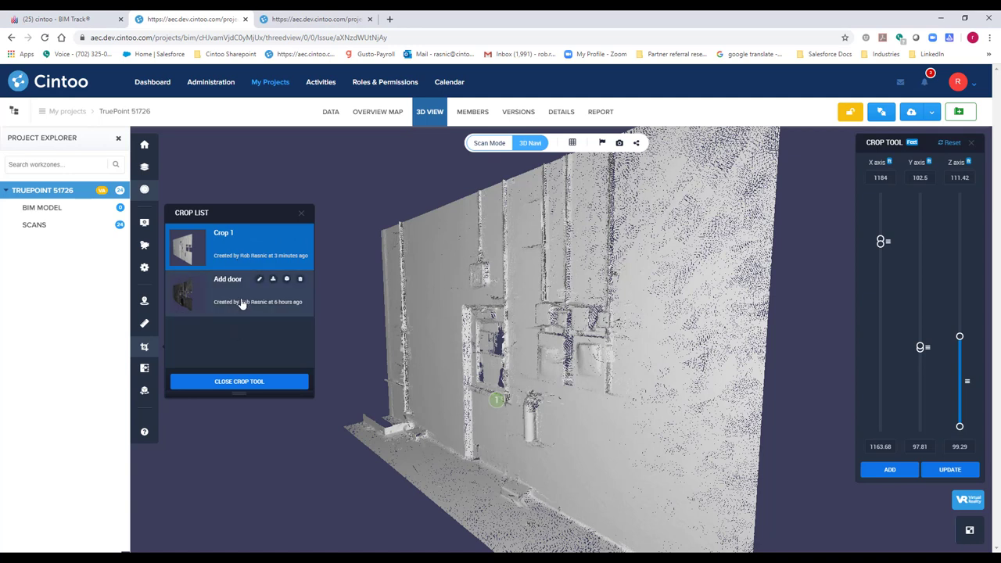
click(243, 305)
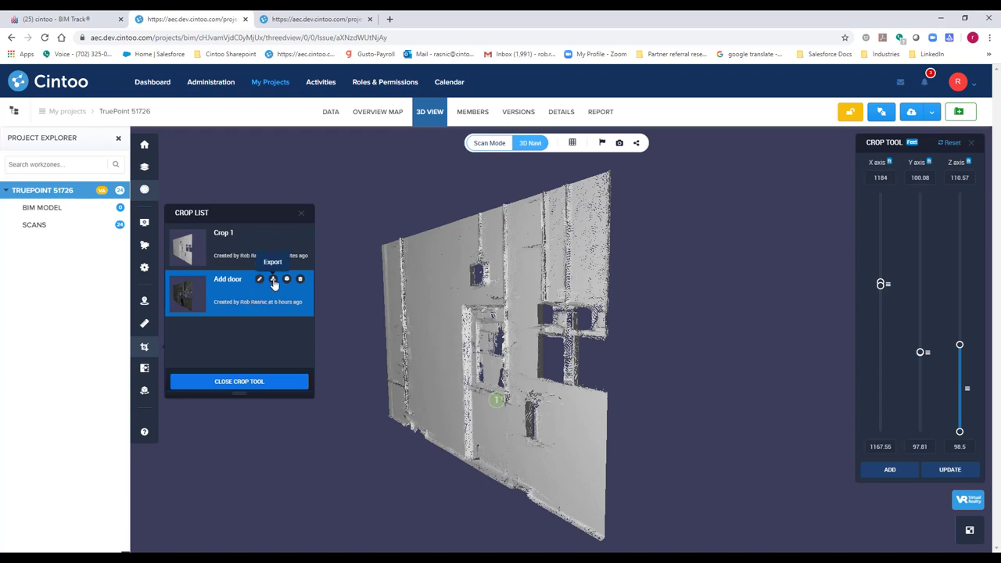
Open the "Add door" crop's export in Cintoo Connect, select the RCP format, and close the window without exporting
click(273, 280)
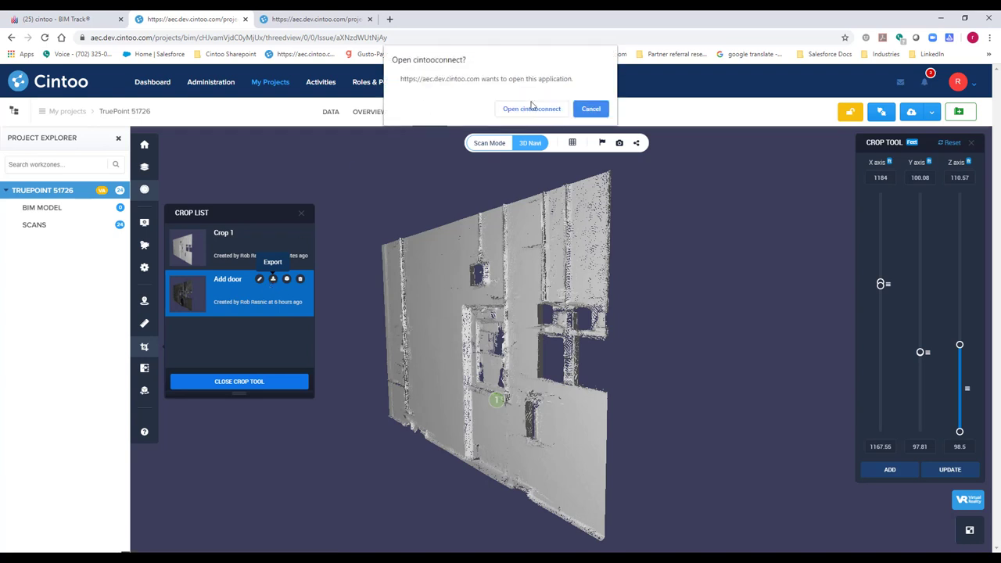
click(536, 112)
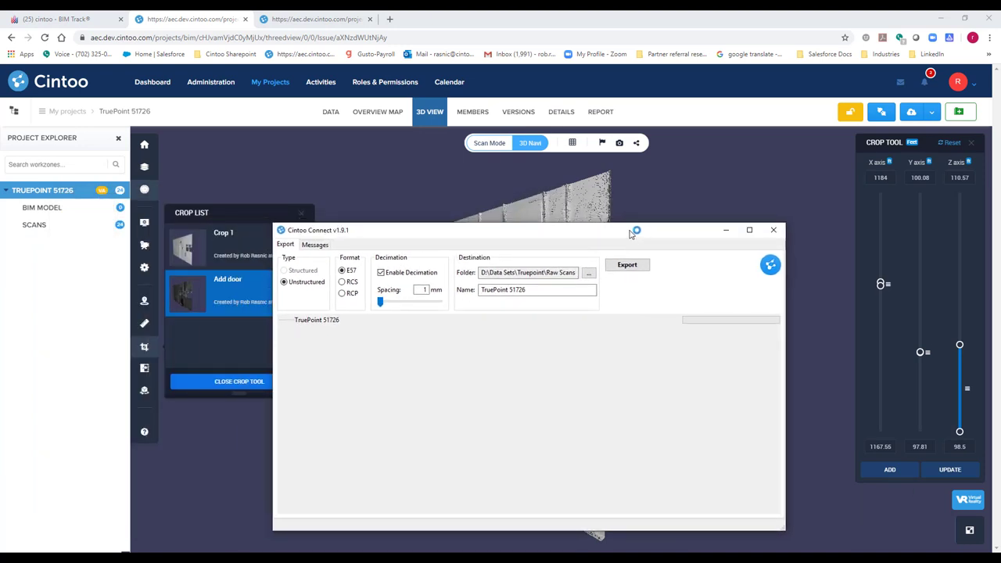
click(341, 294)
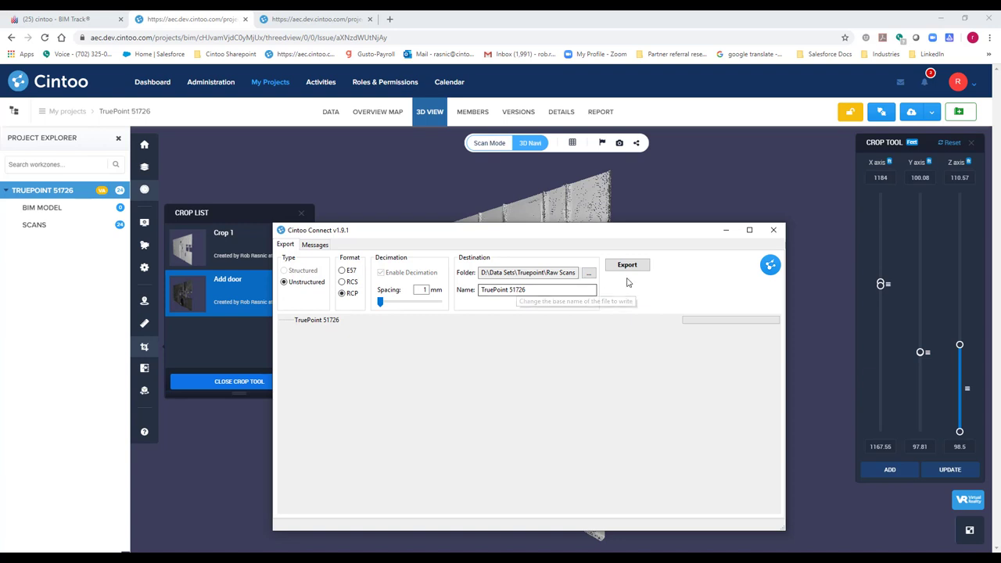
click(775, 231)
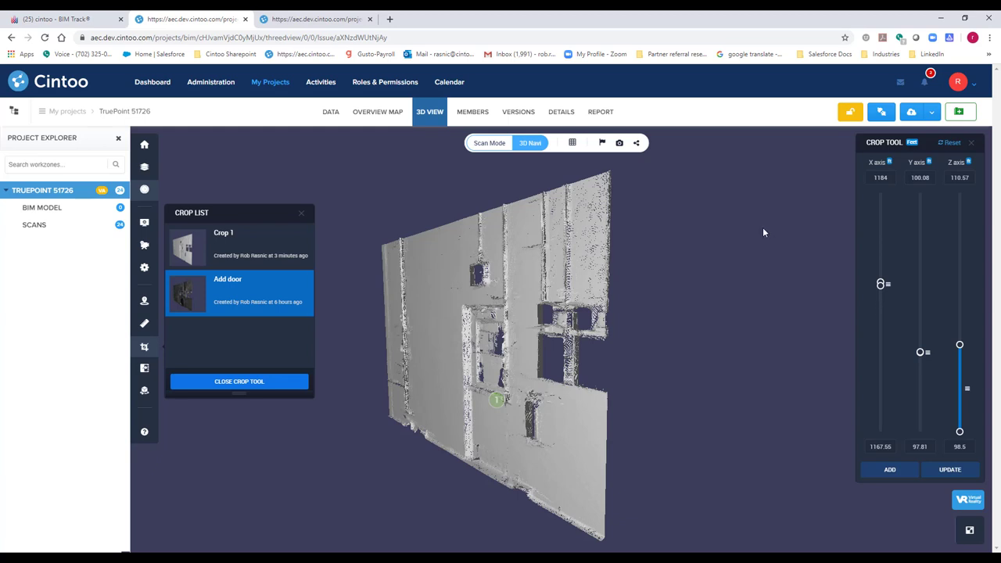
Create an FBX mesh named "Add door" from the crop, using a finer resolution than the default
mouse_move(268, 292)
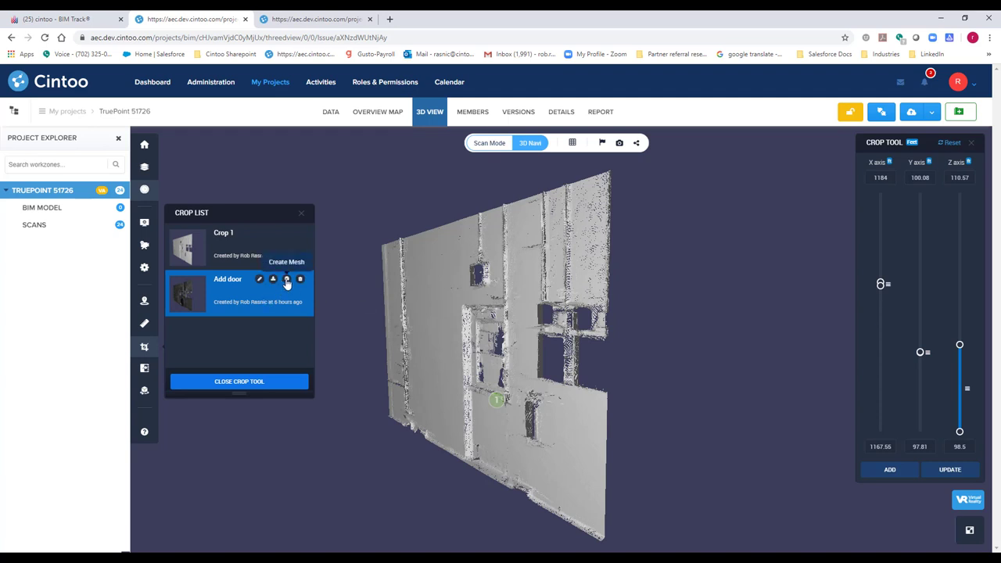
click(287, 281)
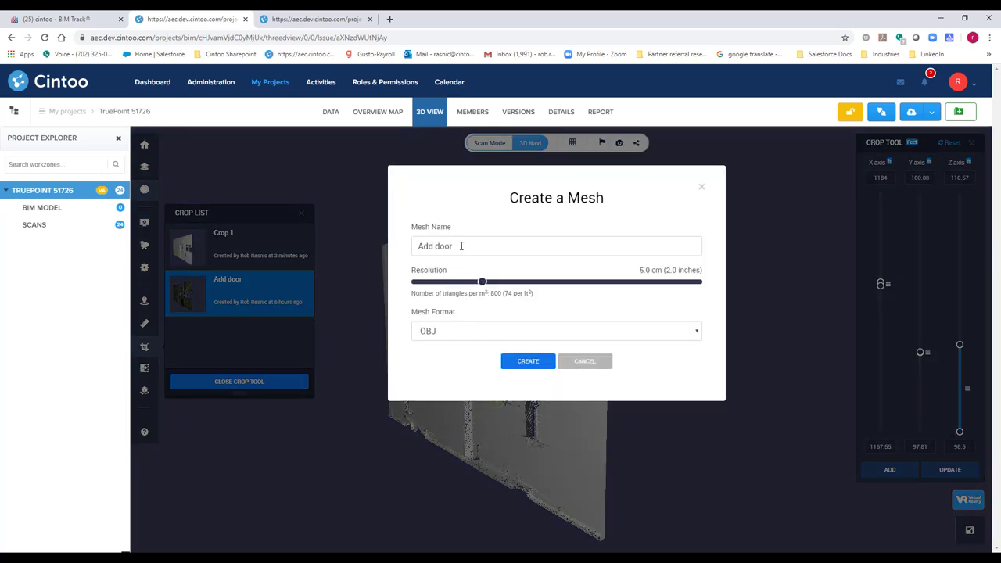
click(473, 336)
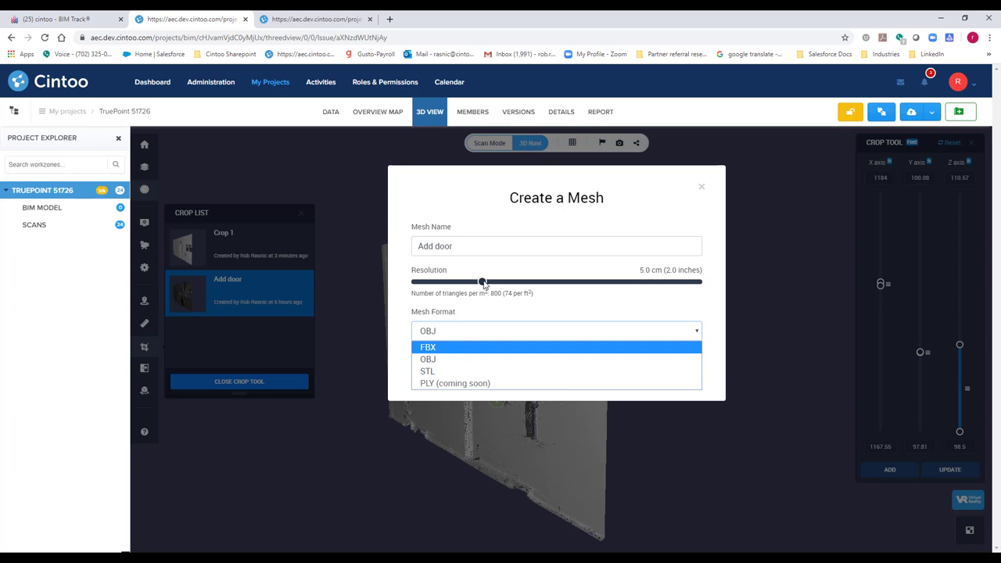
click(483, 284)
click(479, 334)
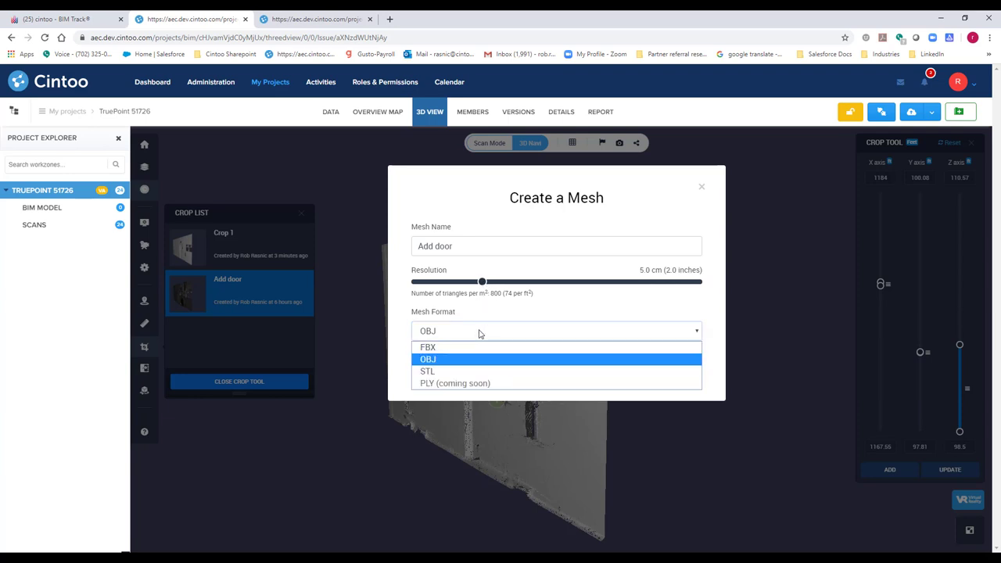
click(474, 347)
drag(481, 282, 413, 287)
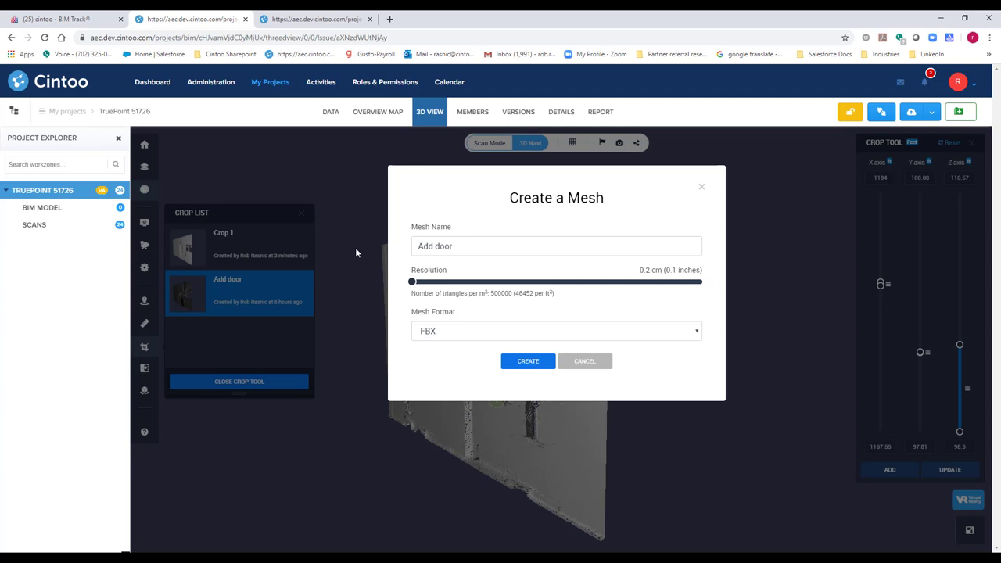
drag(414, 285, 428, 285)
drag(428, 285, 426, 286)
click(531, 364)
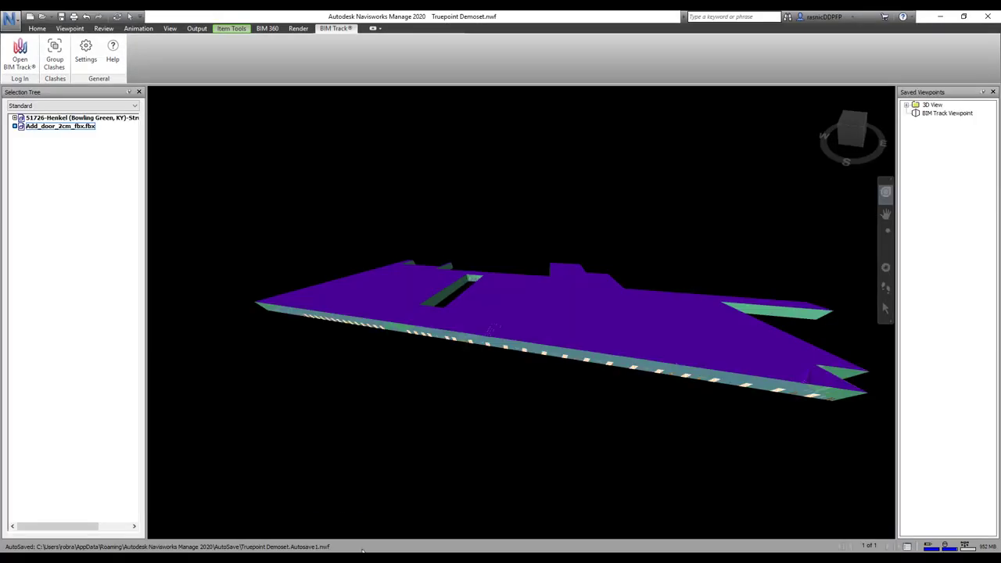
In Navisworks, open BIM Track with the Cintoo hub and Truepoint 51726 project, and view the "Add to BIM Model" issue in the model
key(shift+w)
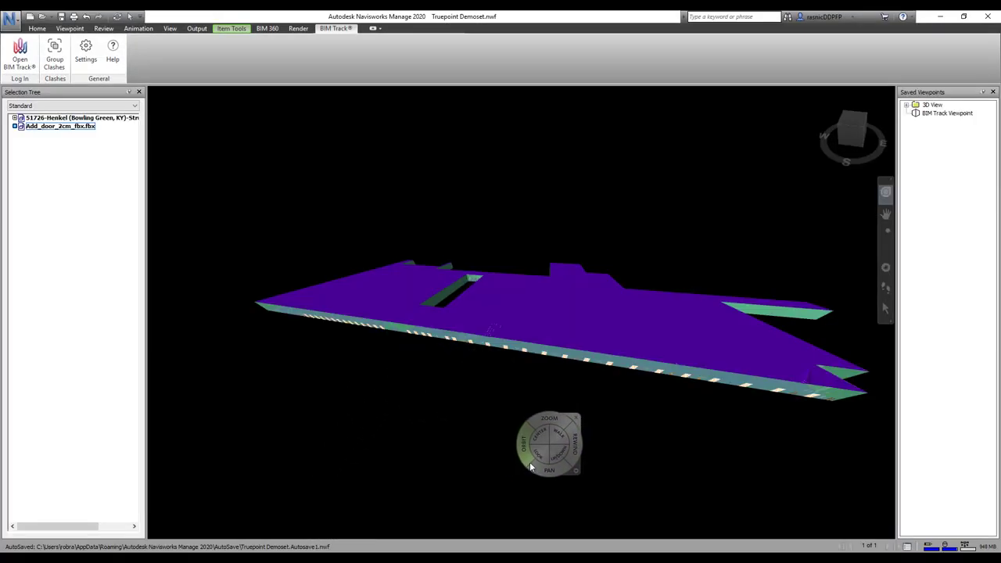
click(571, 421)
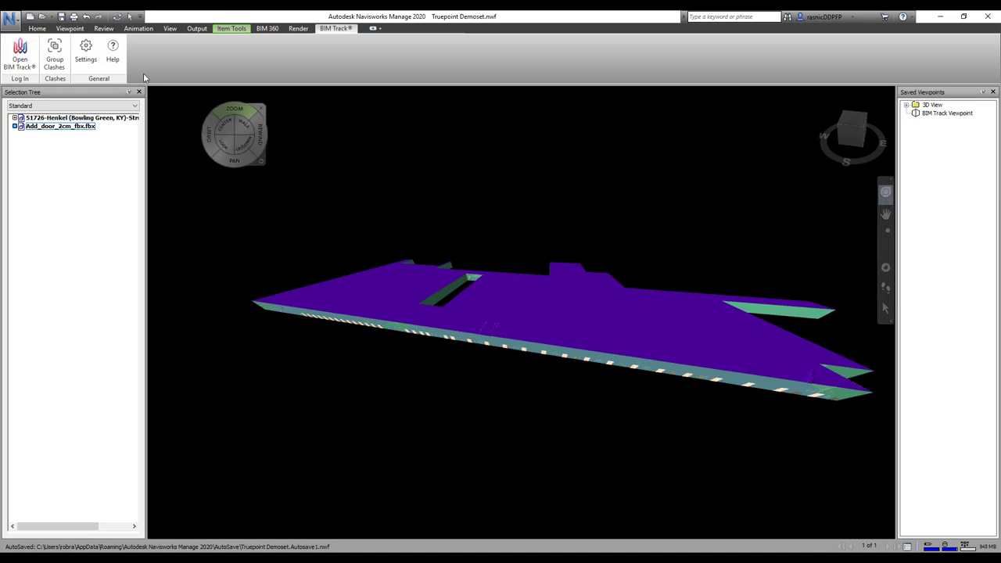
click(20, 55)
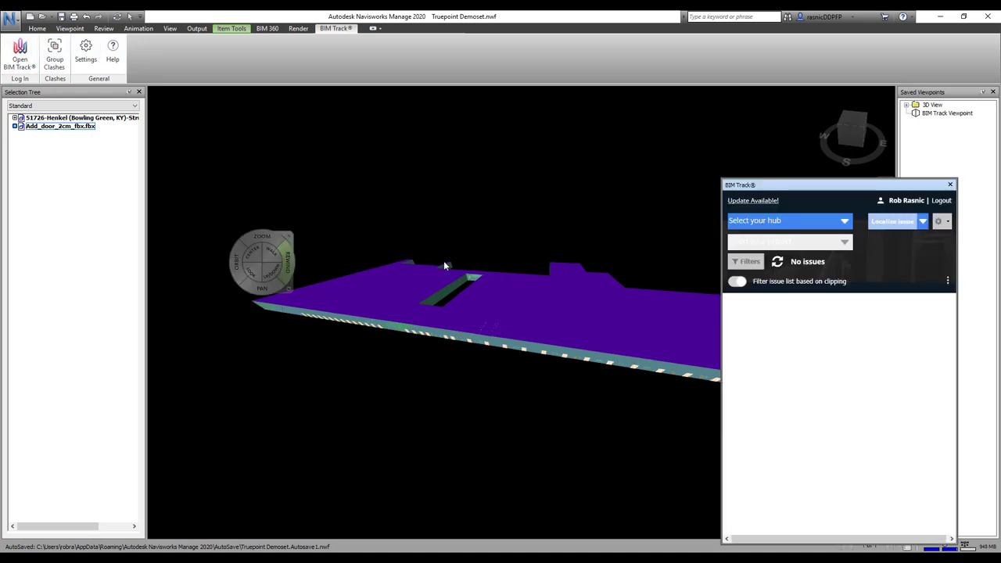
click(837, 221)
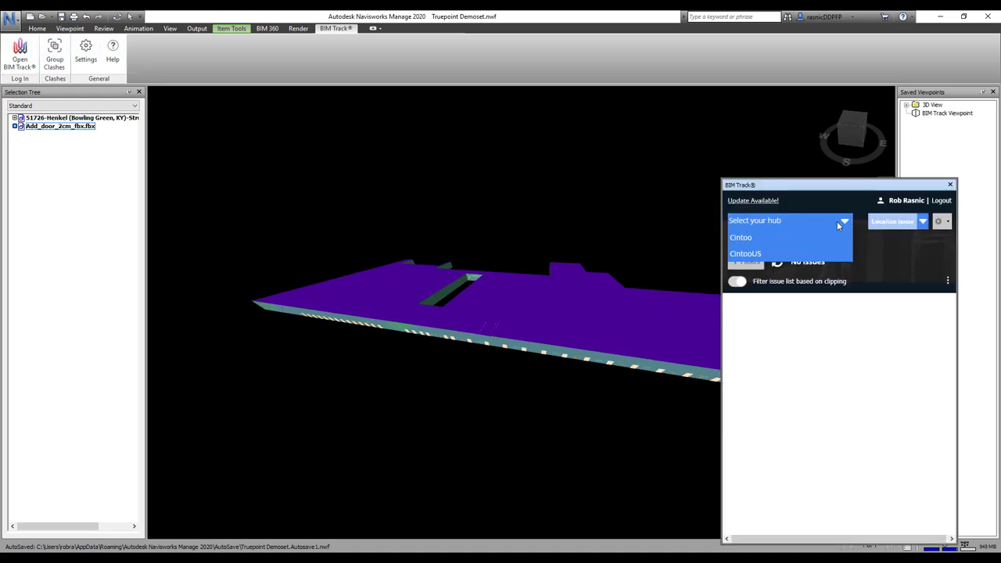
click(752, 247)
click(780, 242)
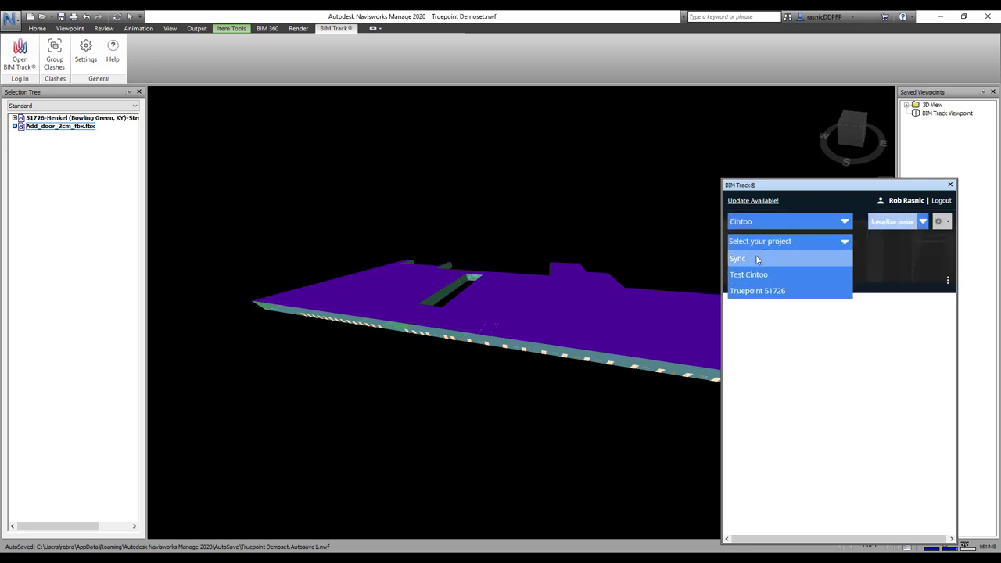
click(768, 291)
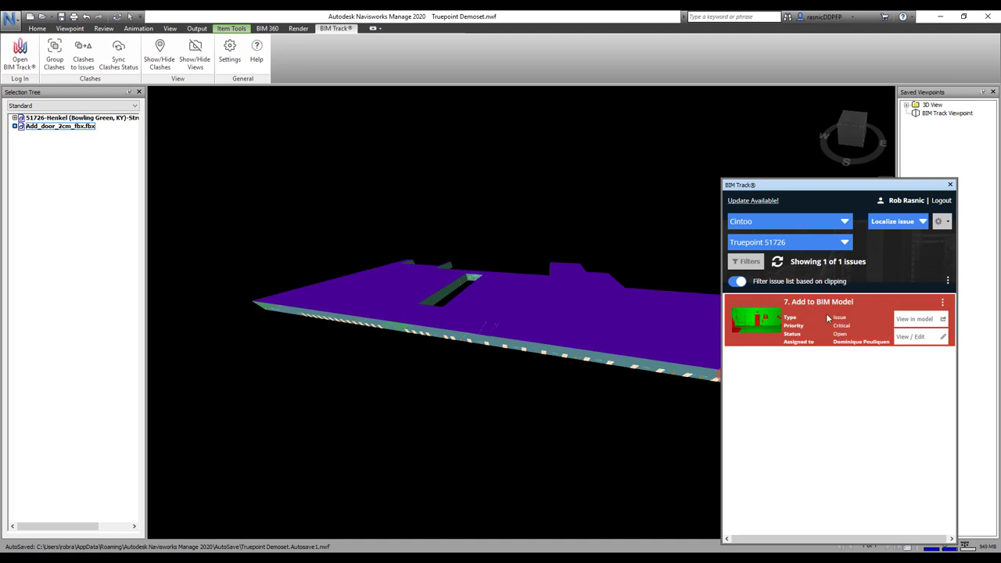
click(921, 321)
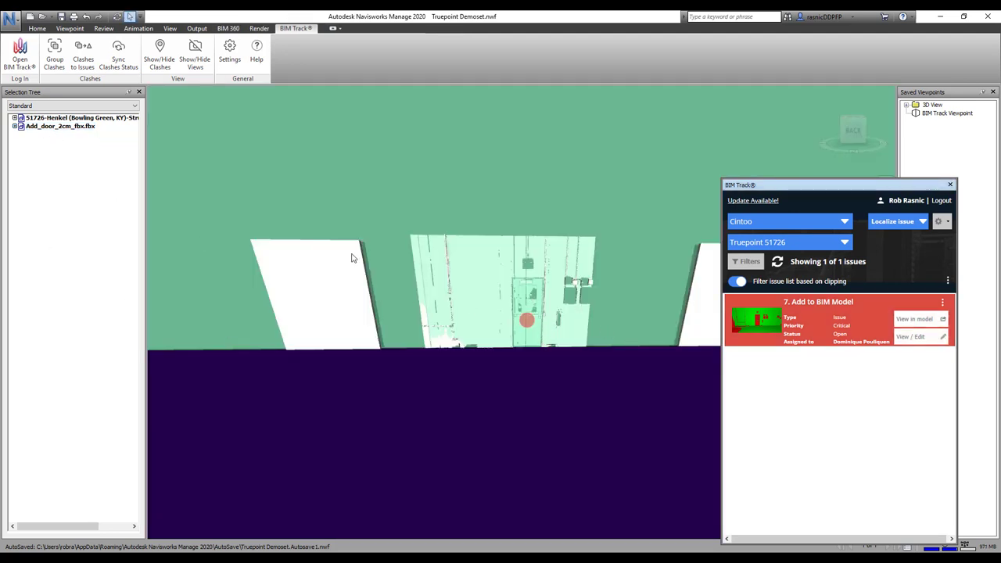
Hide the Add_door_2cm_fbx.fbx mesh, view the issue's location in the model without it, and show the mesh again
right_click(73, 128)
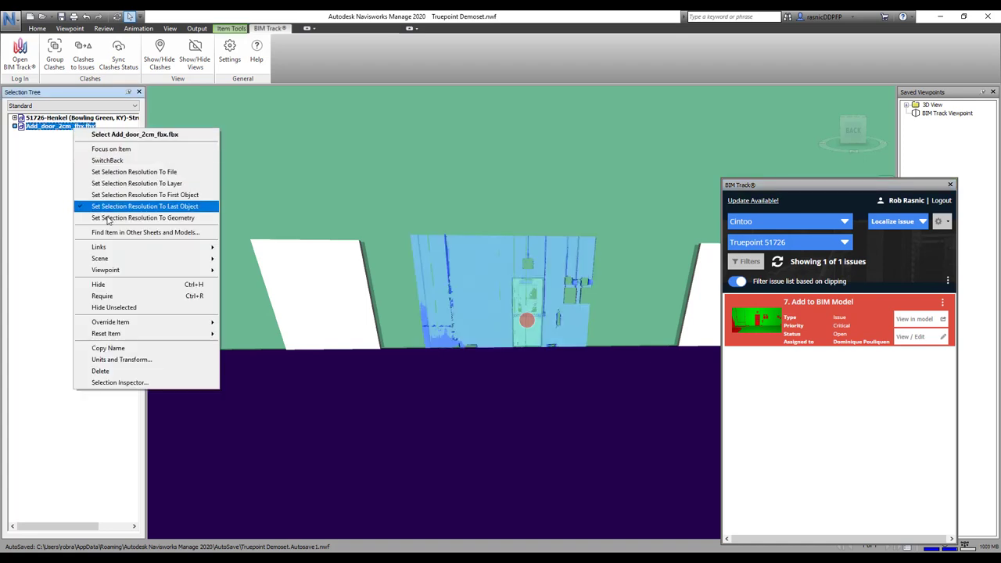
click(103, 284)
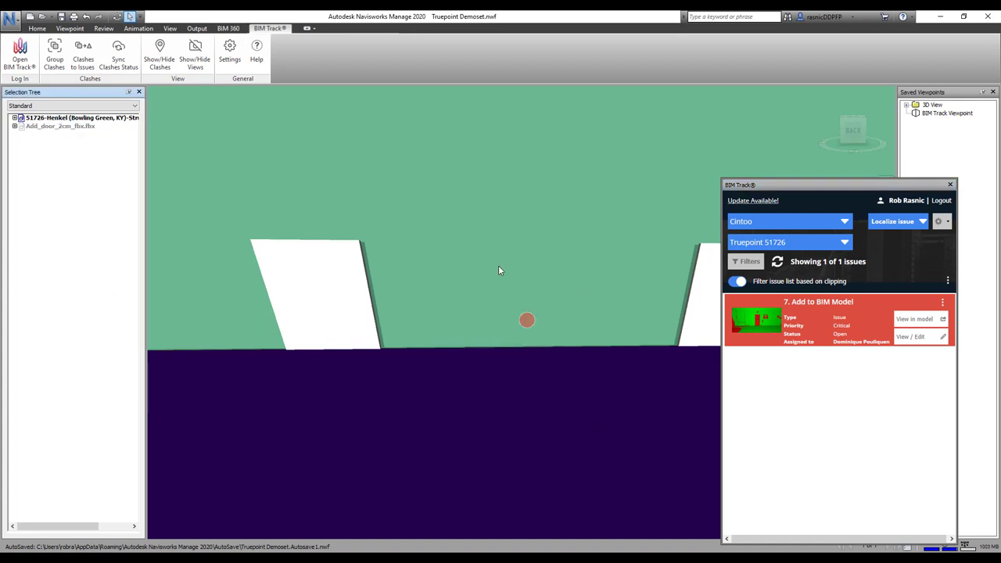
click(925, 319)
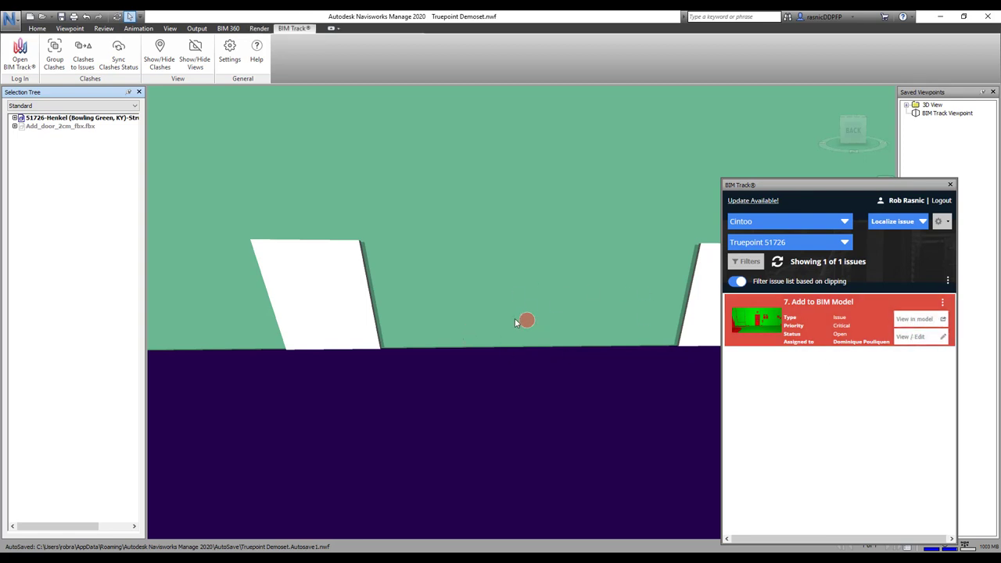
click(69, 128)
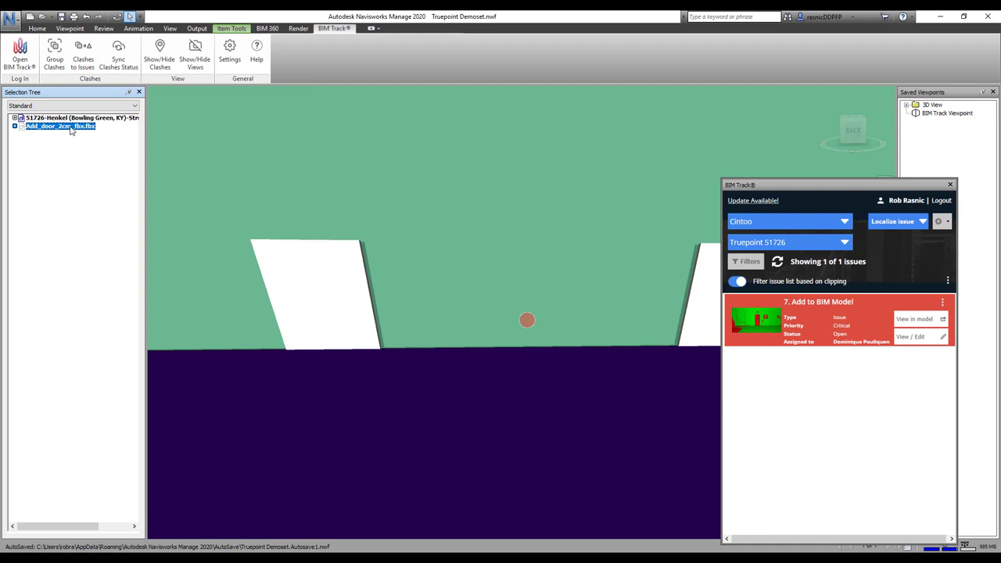
right_click(70, 128)
click(152, 285)
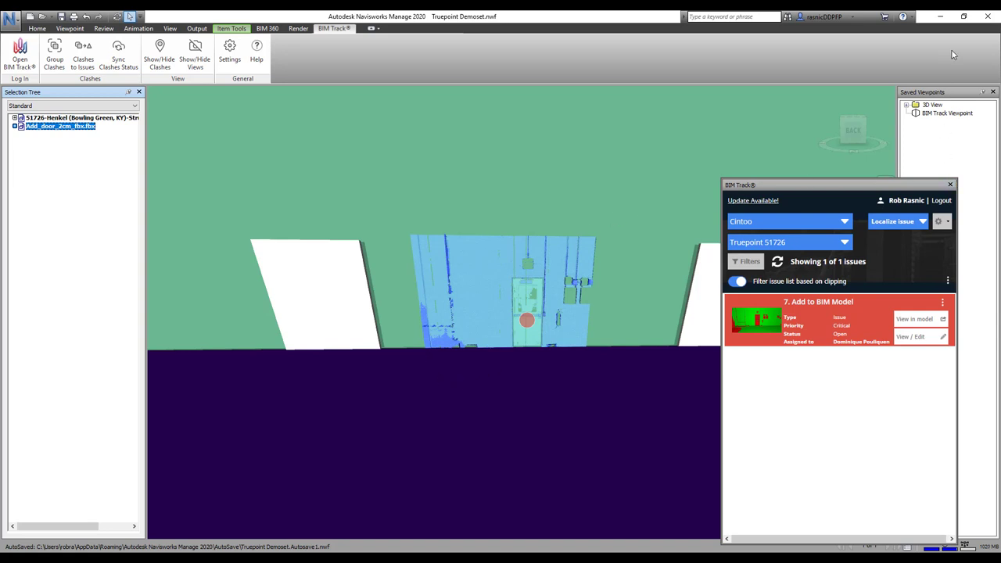
Switch to Revit and link the TruePoint 51726 point cloud project into the structural model
click(943, 17)
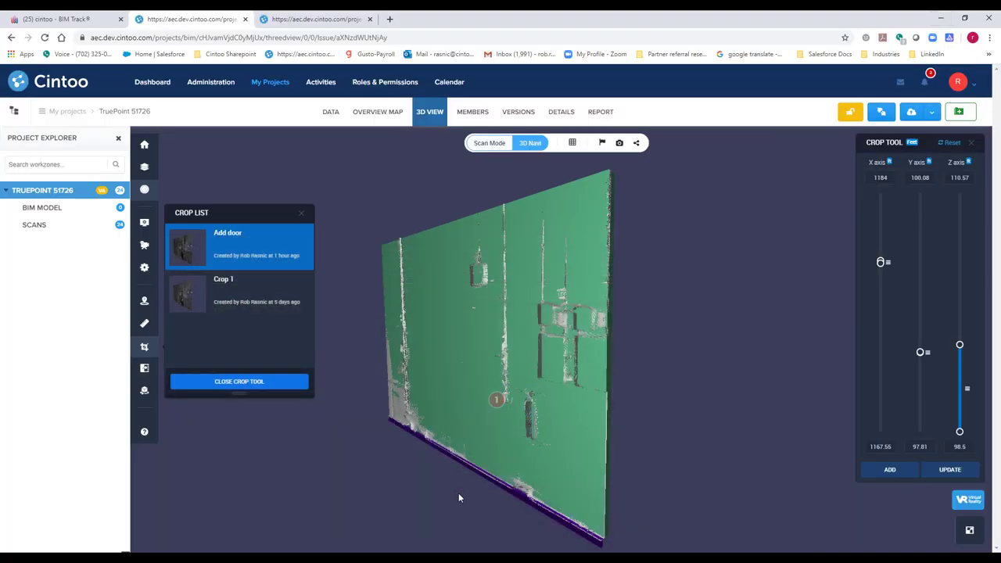
click(346, 553)
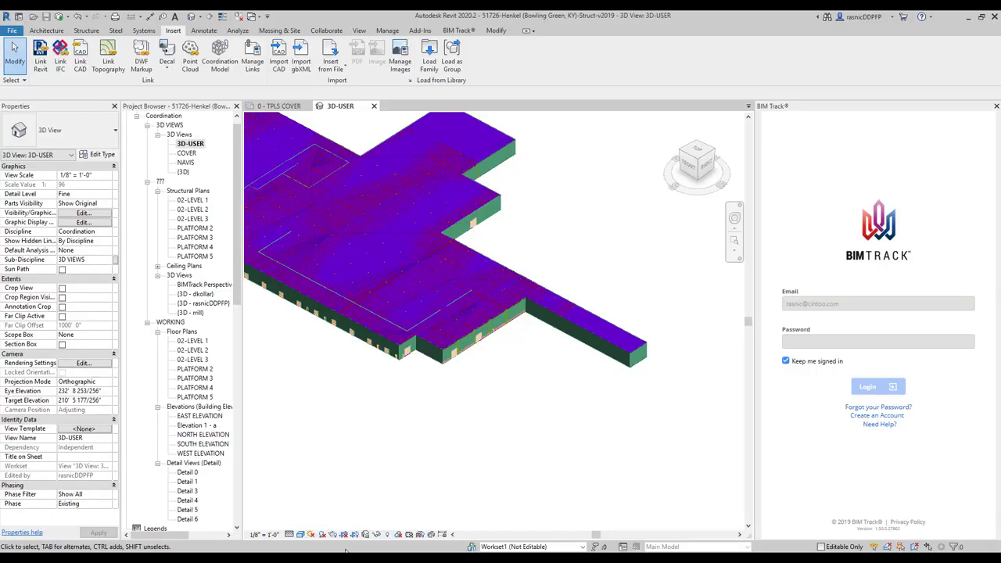
scroll(332, 326, up, 3)
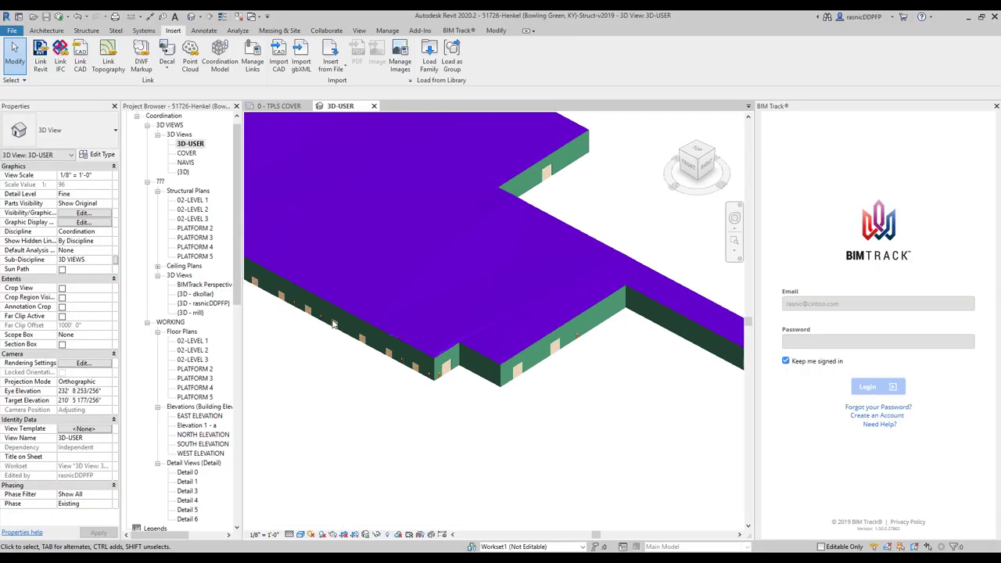
scroll(332, 325, up, 5)
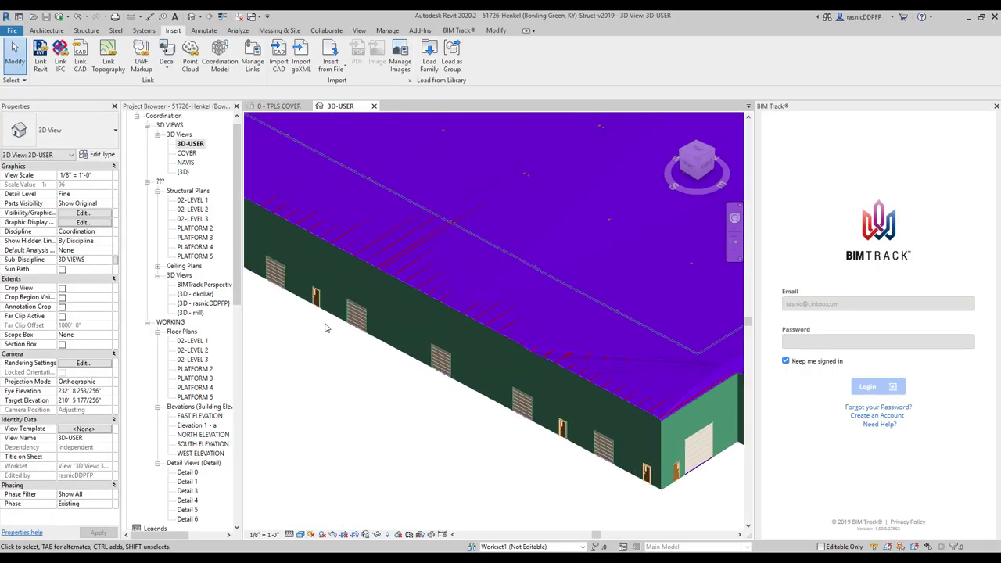
scroll(327, 328, up, 2)
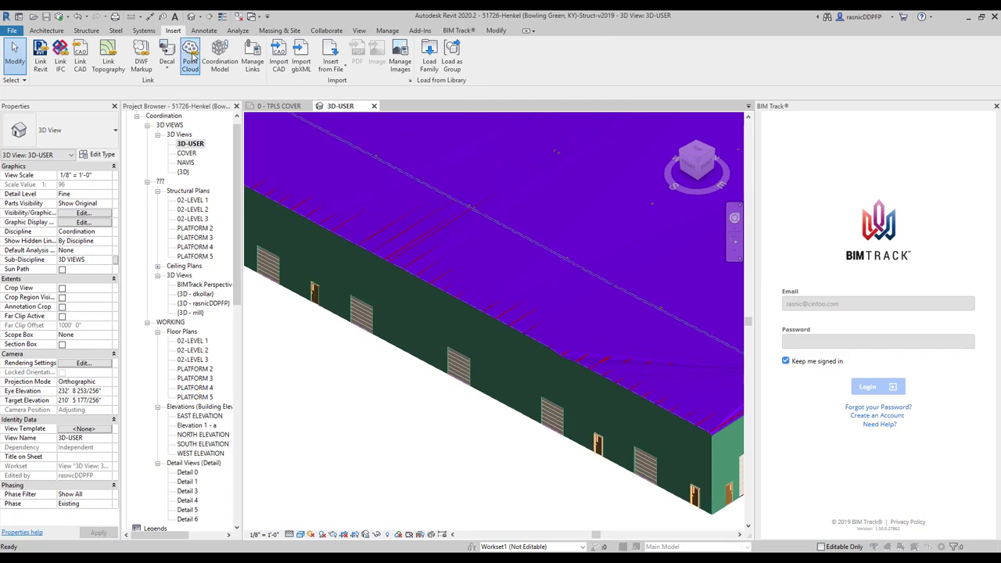
click(191, 56)
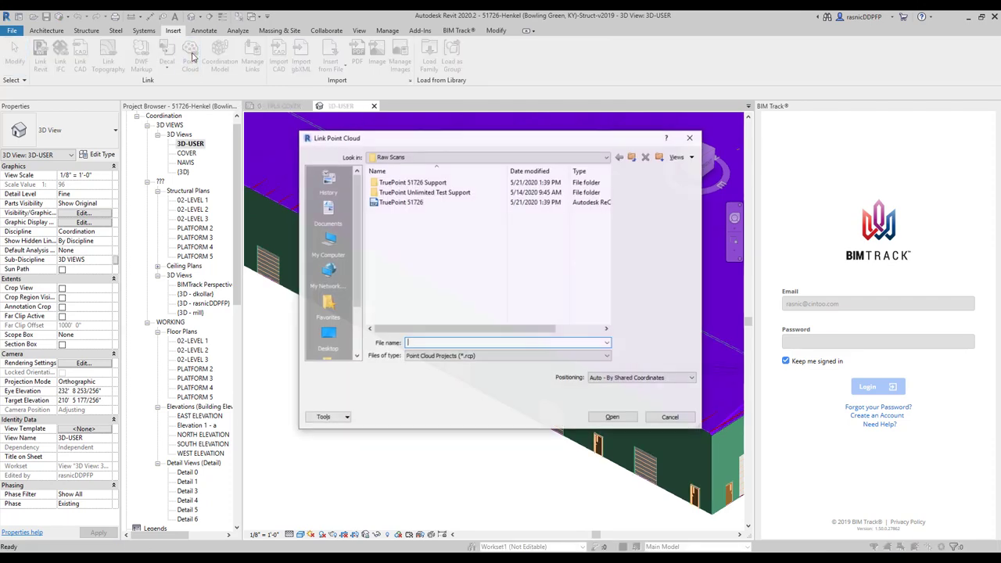
double_click(408, 202)
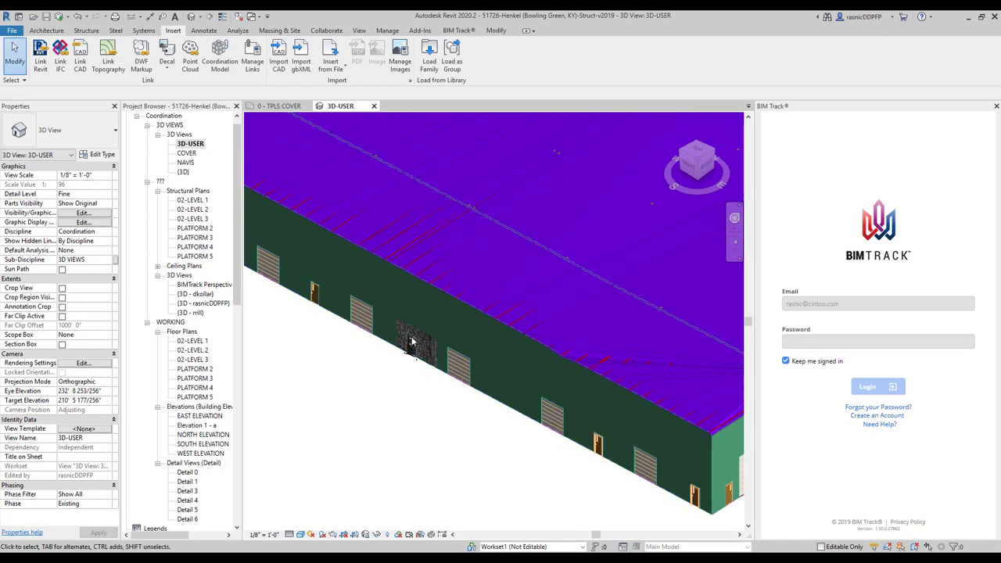
scroll(393, 352, up, 3)
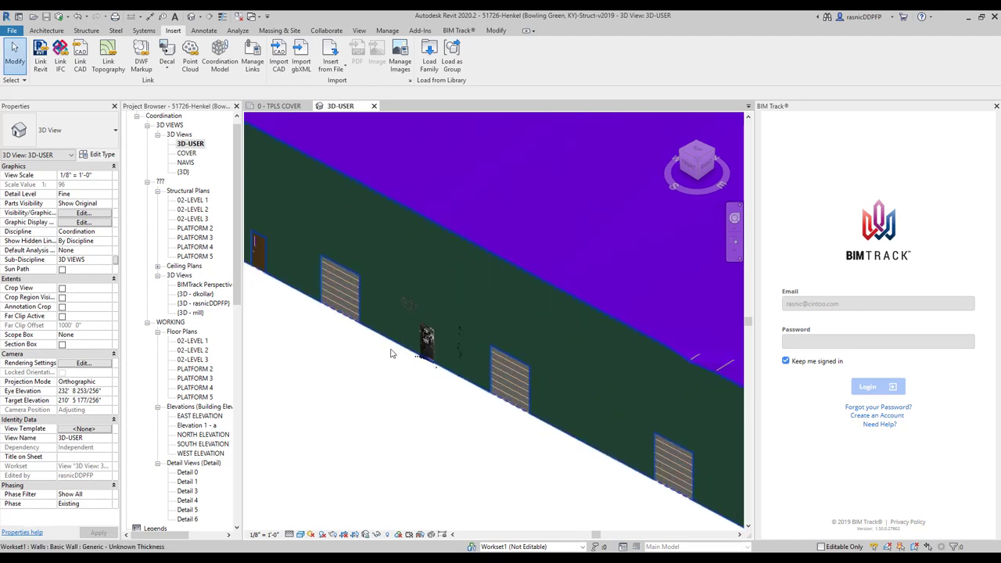
scroll(392, 353, up, 2)
Sign in to BIM Track with the account password and select the Cintoo hub and the Truepoint 51726 project
click(809, 341)
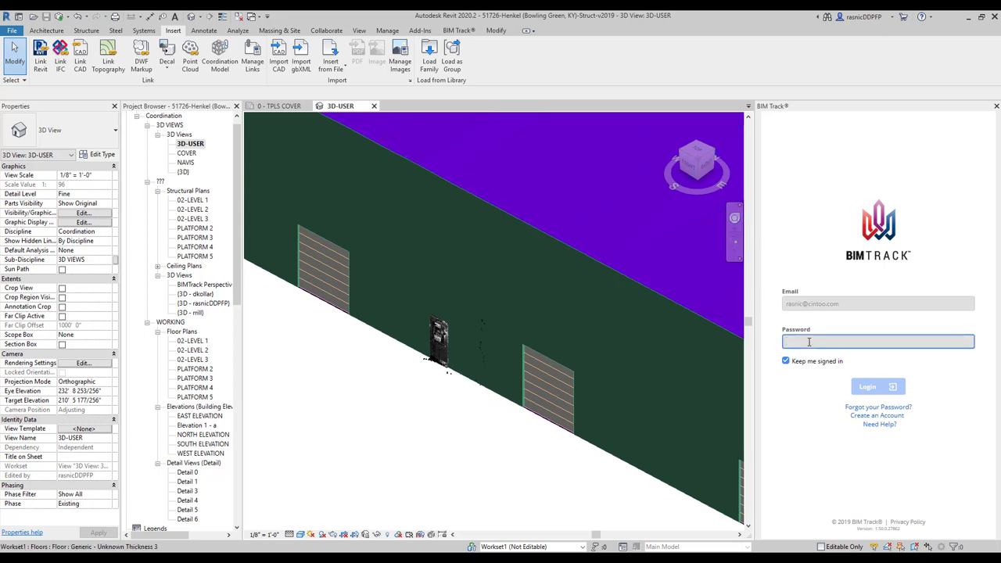
text(•••••••)
click(875, 387)
click(832, 142)
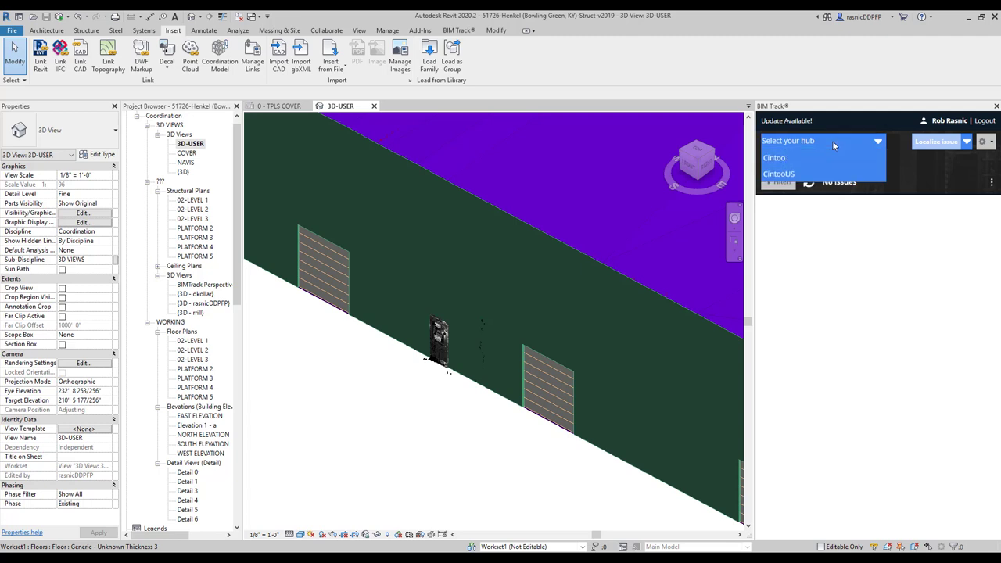
click(786, 157)
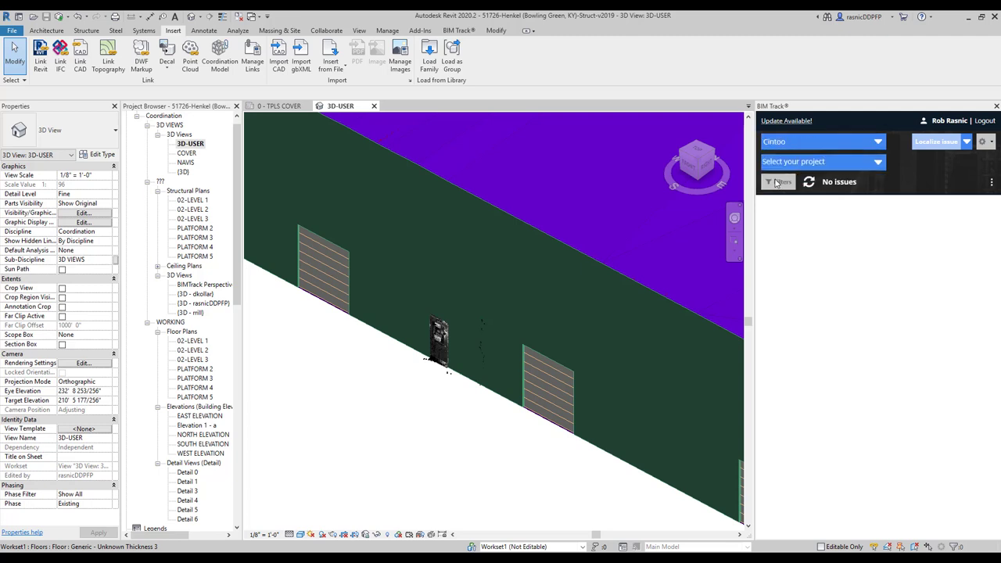
click(822, 160)
click(811, 213)
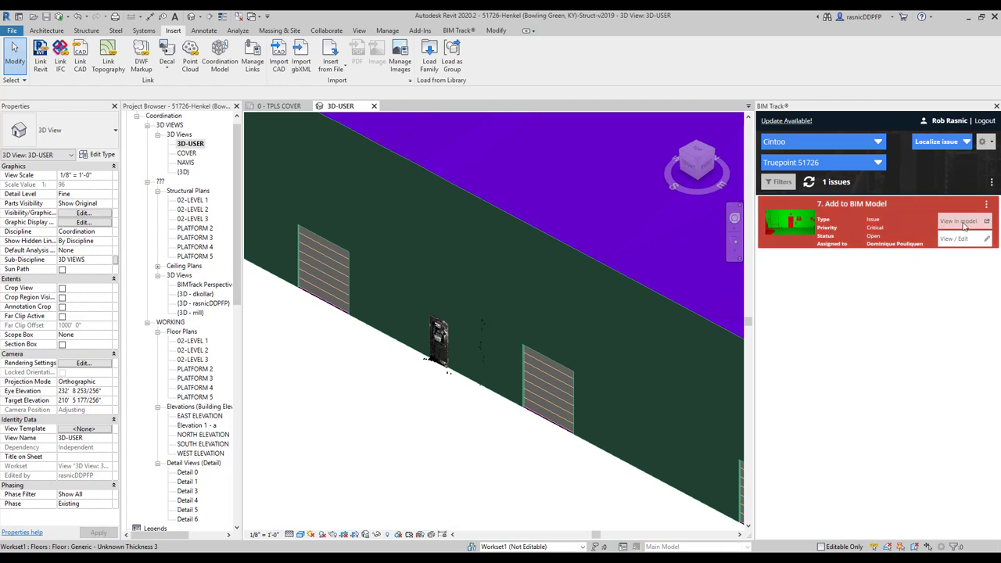
View the "Add to BIM Model" issue in the Revit model and examine the scanned door up close
click(963, 224)
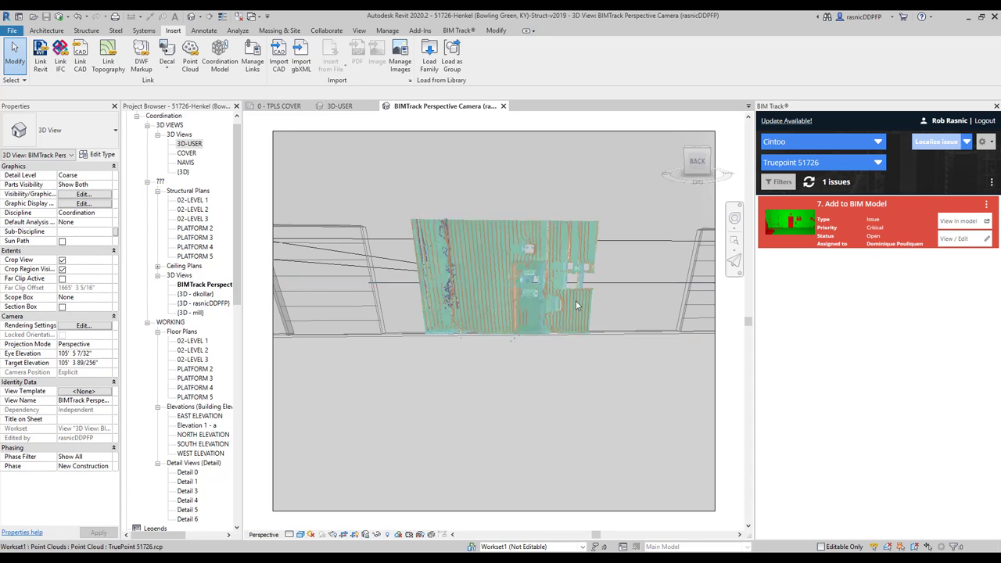
scroll(578, 305, up, 2)
scroll(535, 298, up, 3)
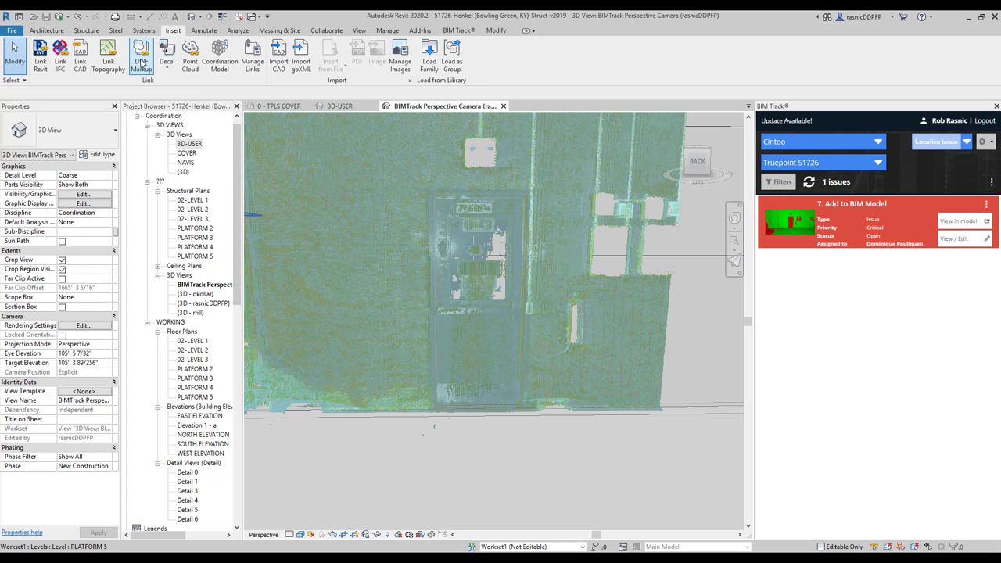
Place a 36" x 84" Door-Passage-Single-Vision_Lite door in the wall over the scanned door and dismiss the warning
click(46, 30)
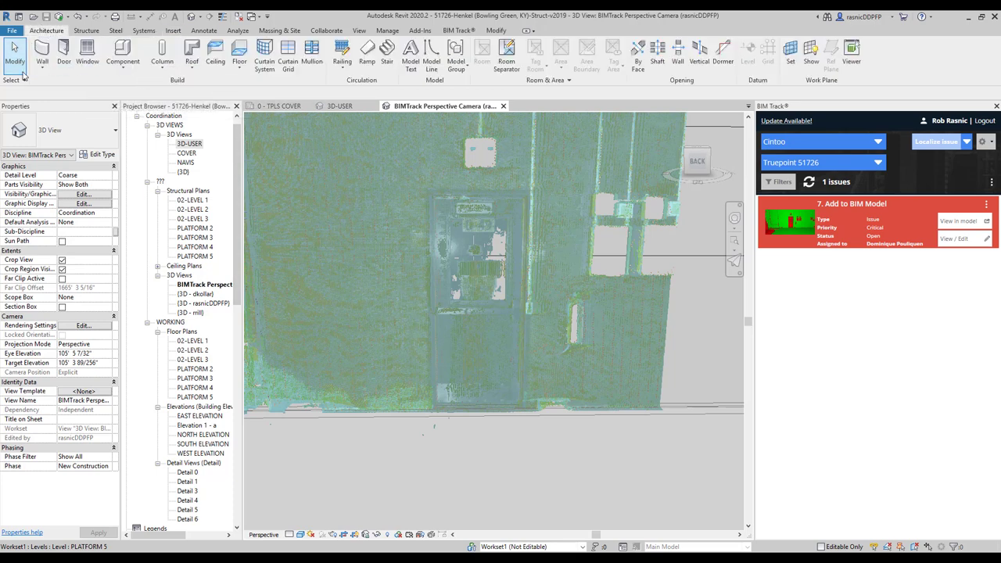
click(63, 51)
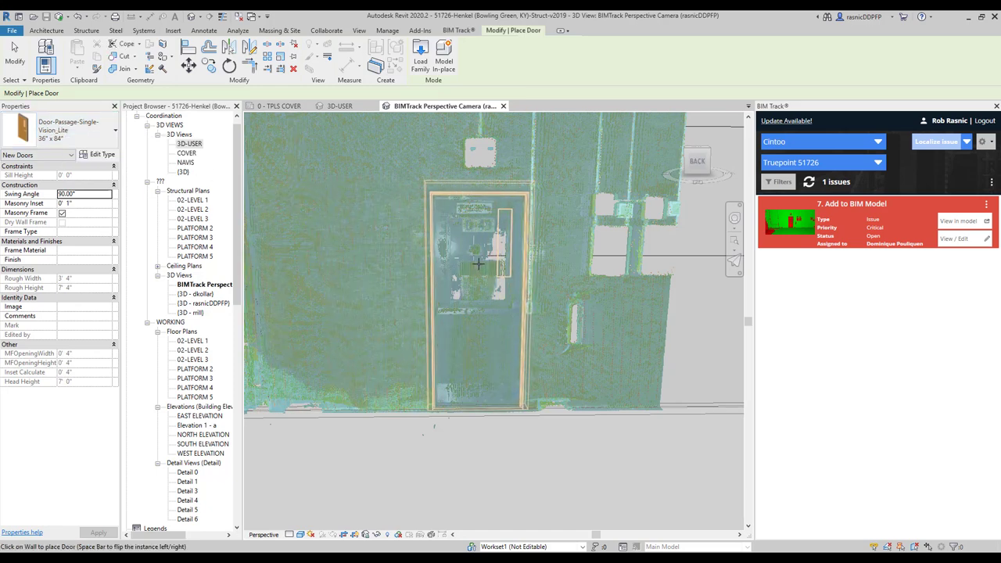
click(479, 354)
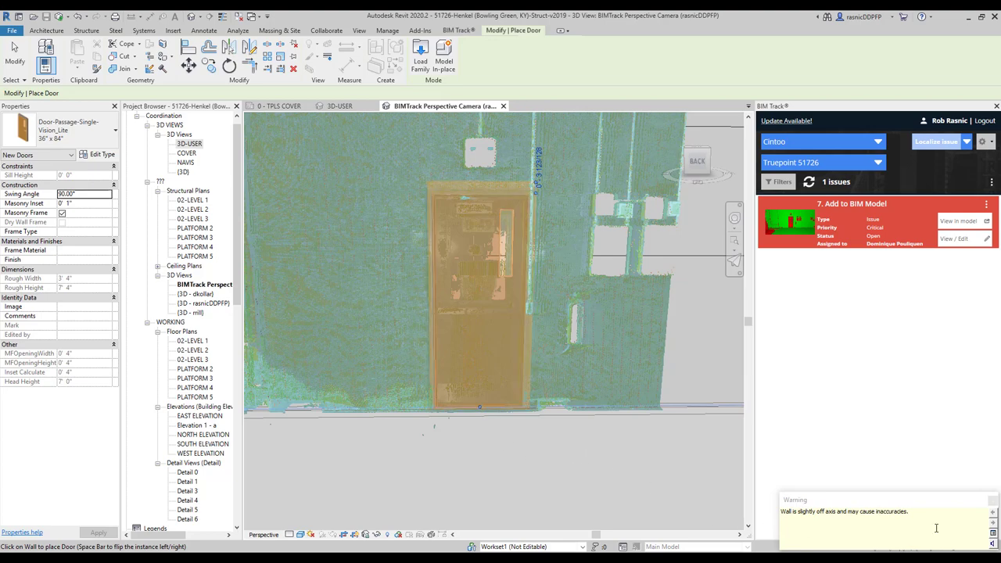
click(994, 501)
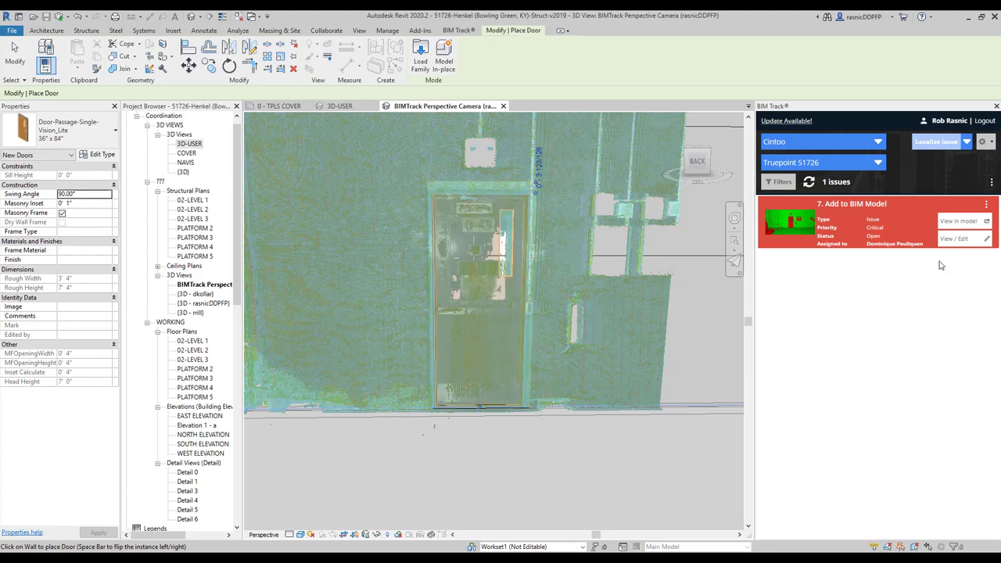
Edit the "Add to BIM Model" issue, set its status to Closed, and publish the change
click(963, 240)
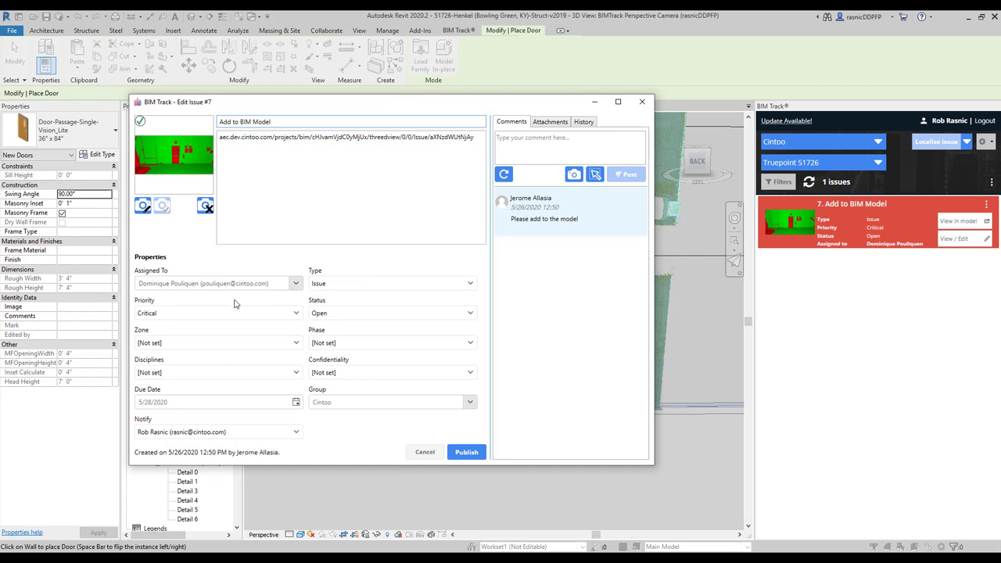
click(388, 316)
click(382, 328)
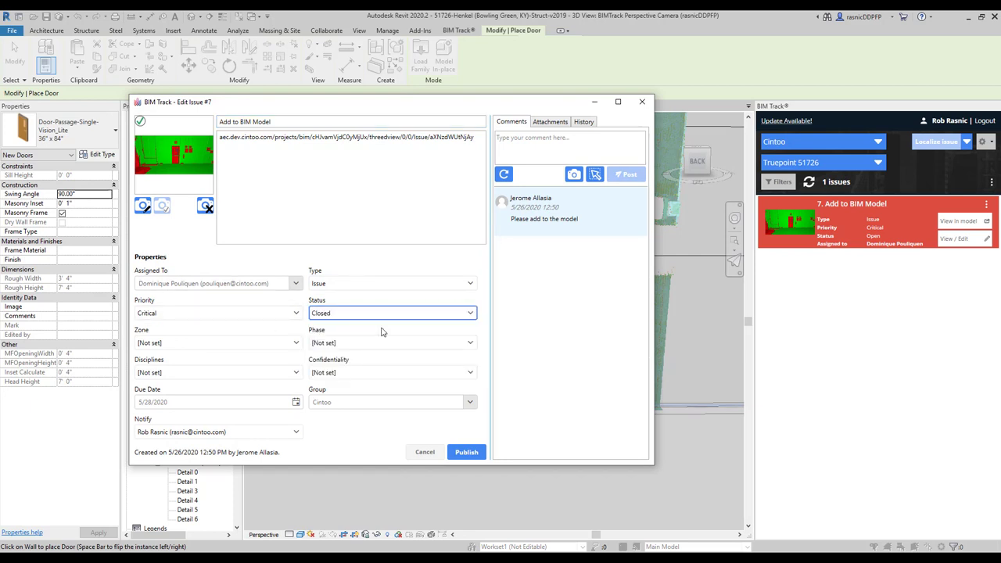
click(467, 453)
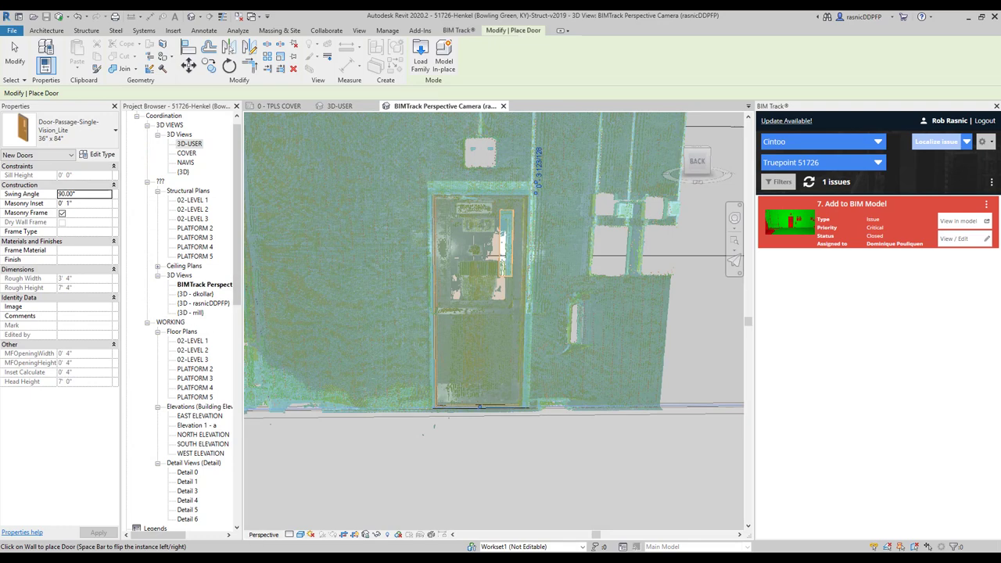
Switch to the BIM Track web page in the browser, reload the "Add to BIM Model" issue, and check its status and change details
key(alt+Tab)
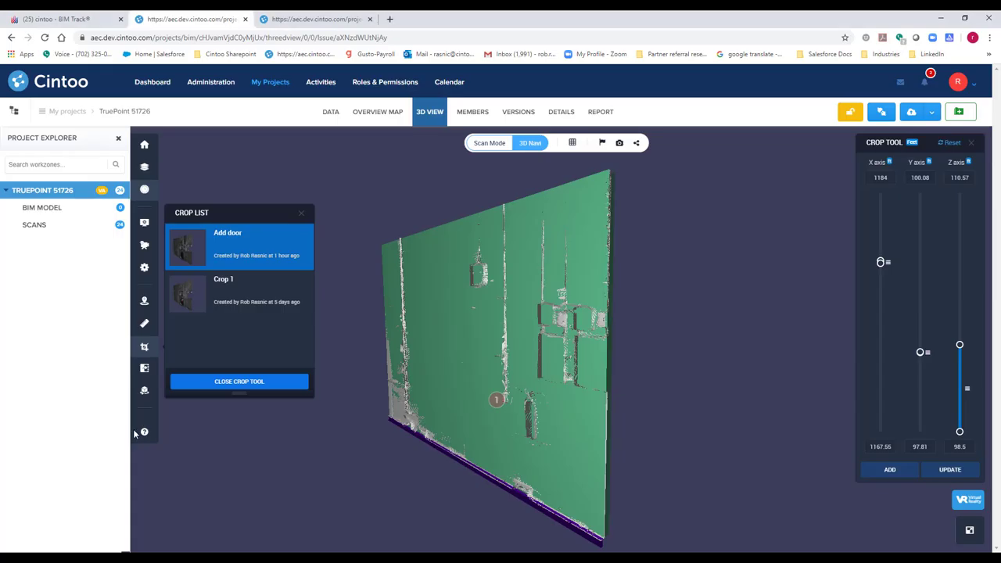
click(74, 20)
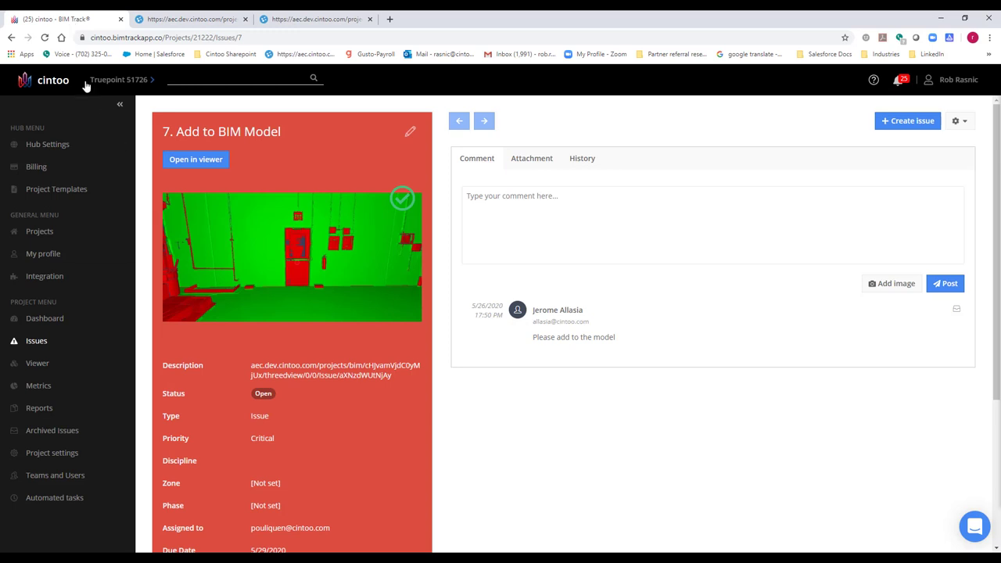
click(46, 39)
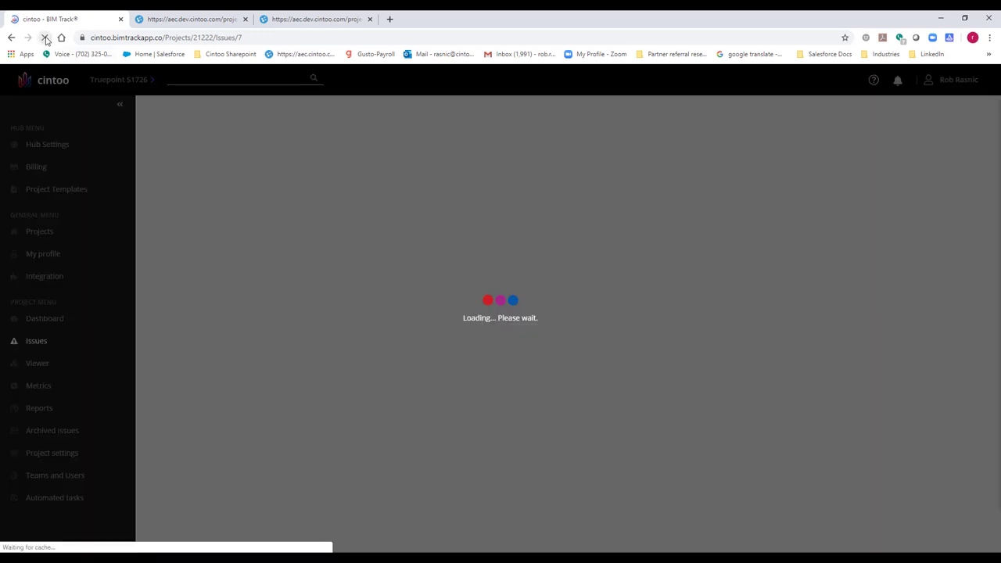
scroll(347, 405, down, 2)
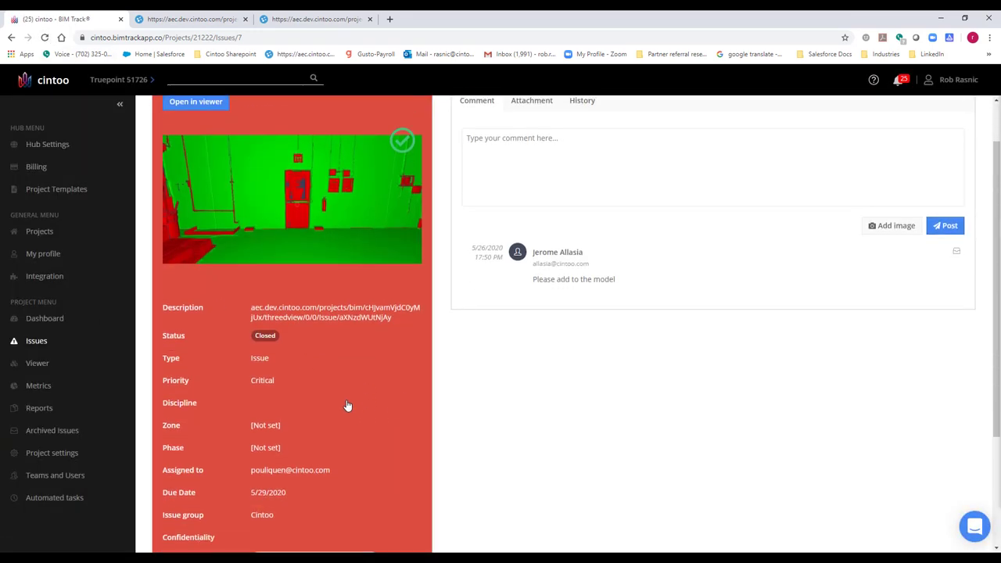
scroll(377, 316, down, 1)
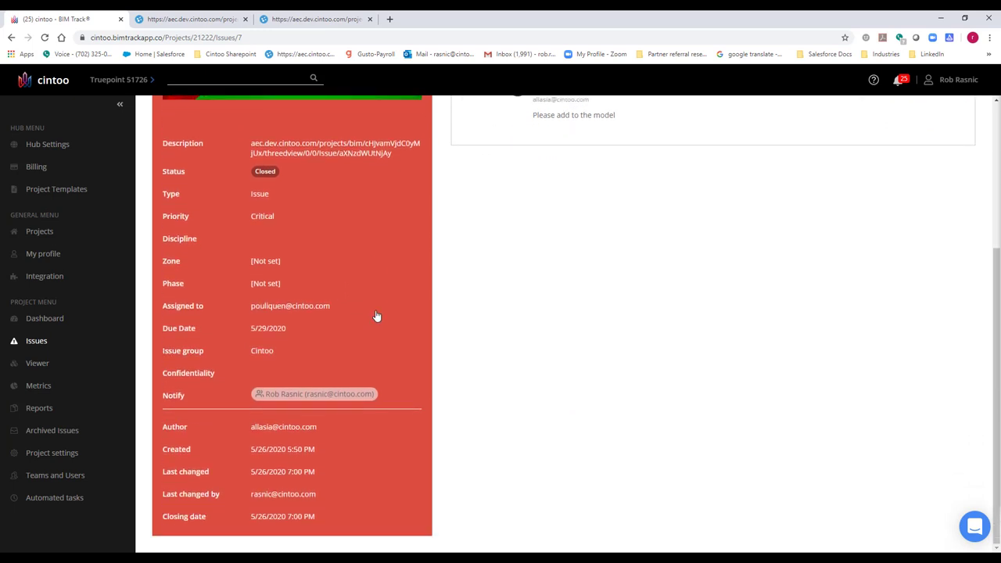
scroll(376, 316, up, 2)
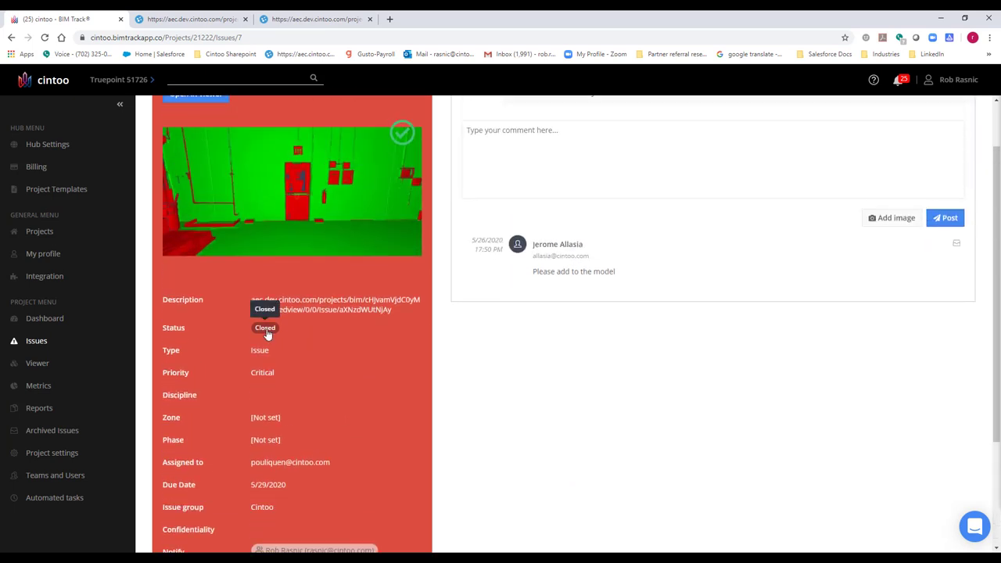